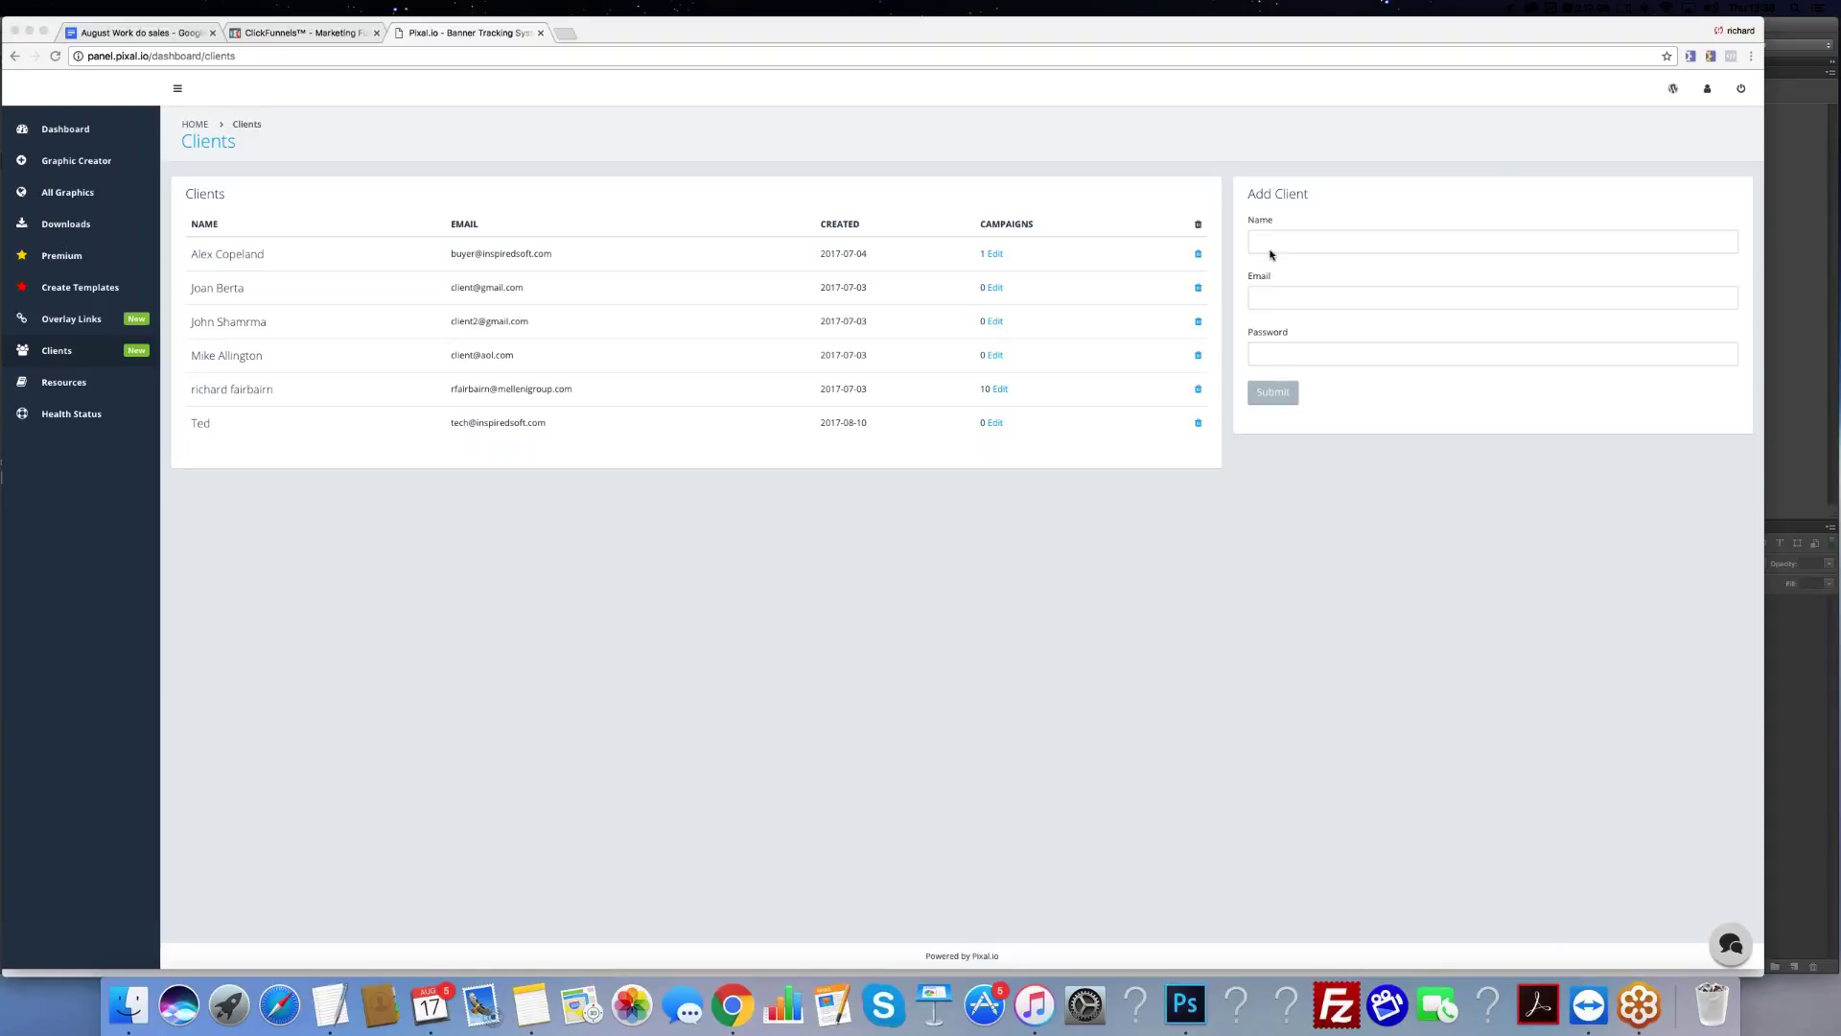
# Submit the Add Client form with name 'Burger Resturant', the client's e-mail and a password
pyautogui.click(1271, 252)
pyautogui.click(1282, 243)
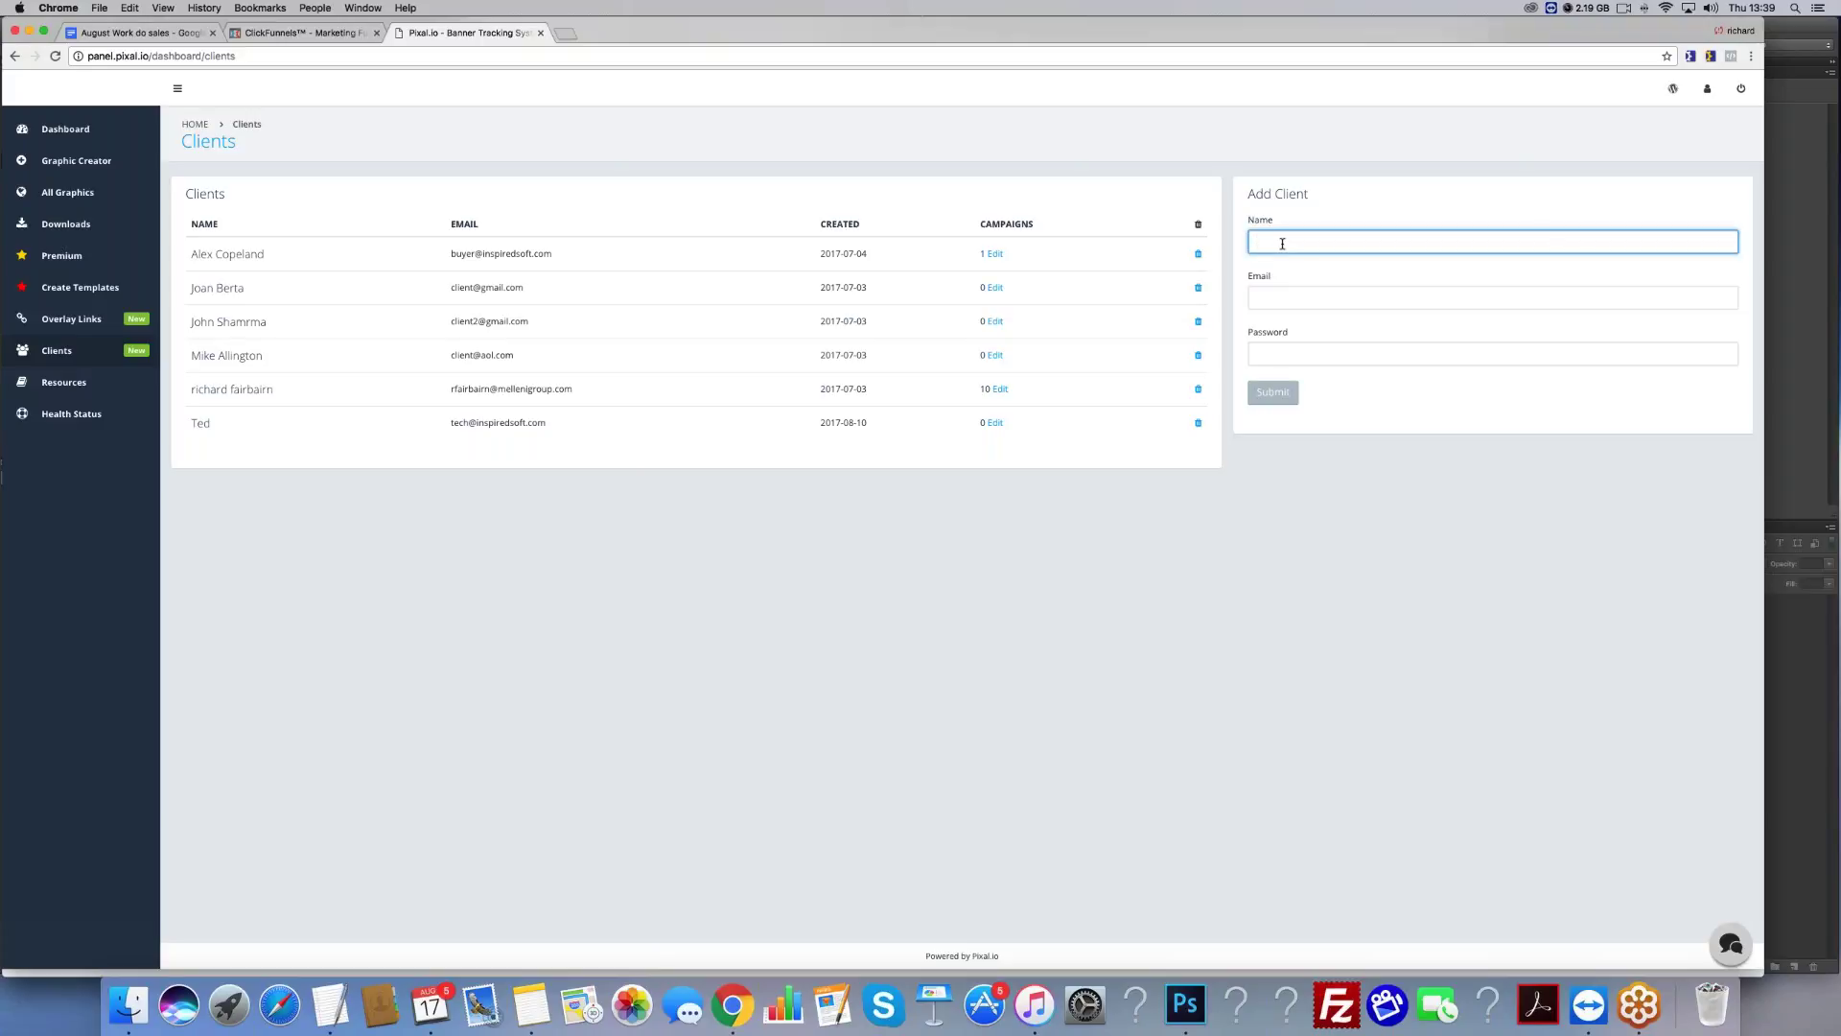
pyautogui.write('urger Resturant')
pyautogui.click(1291, 303)
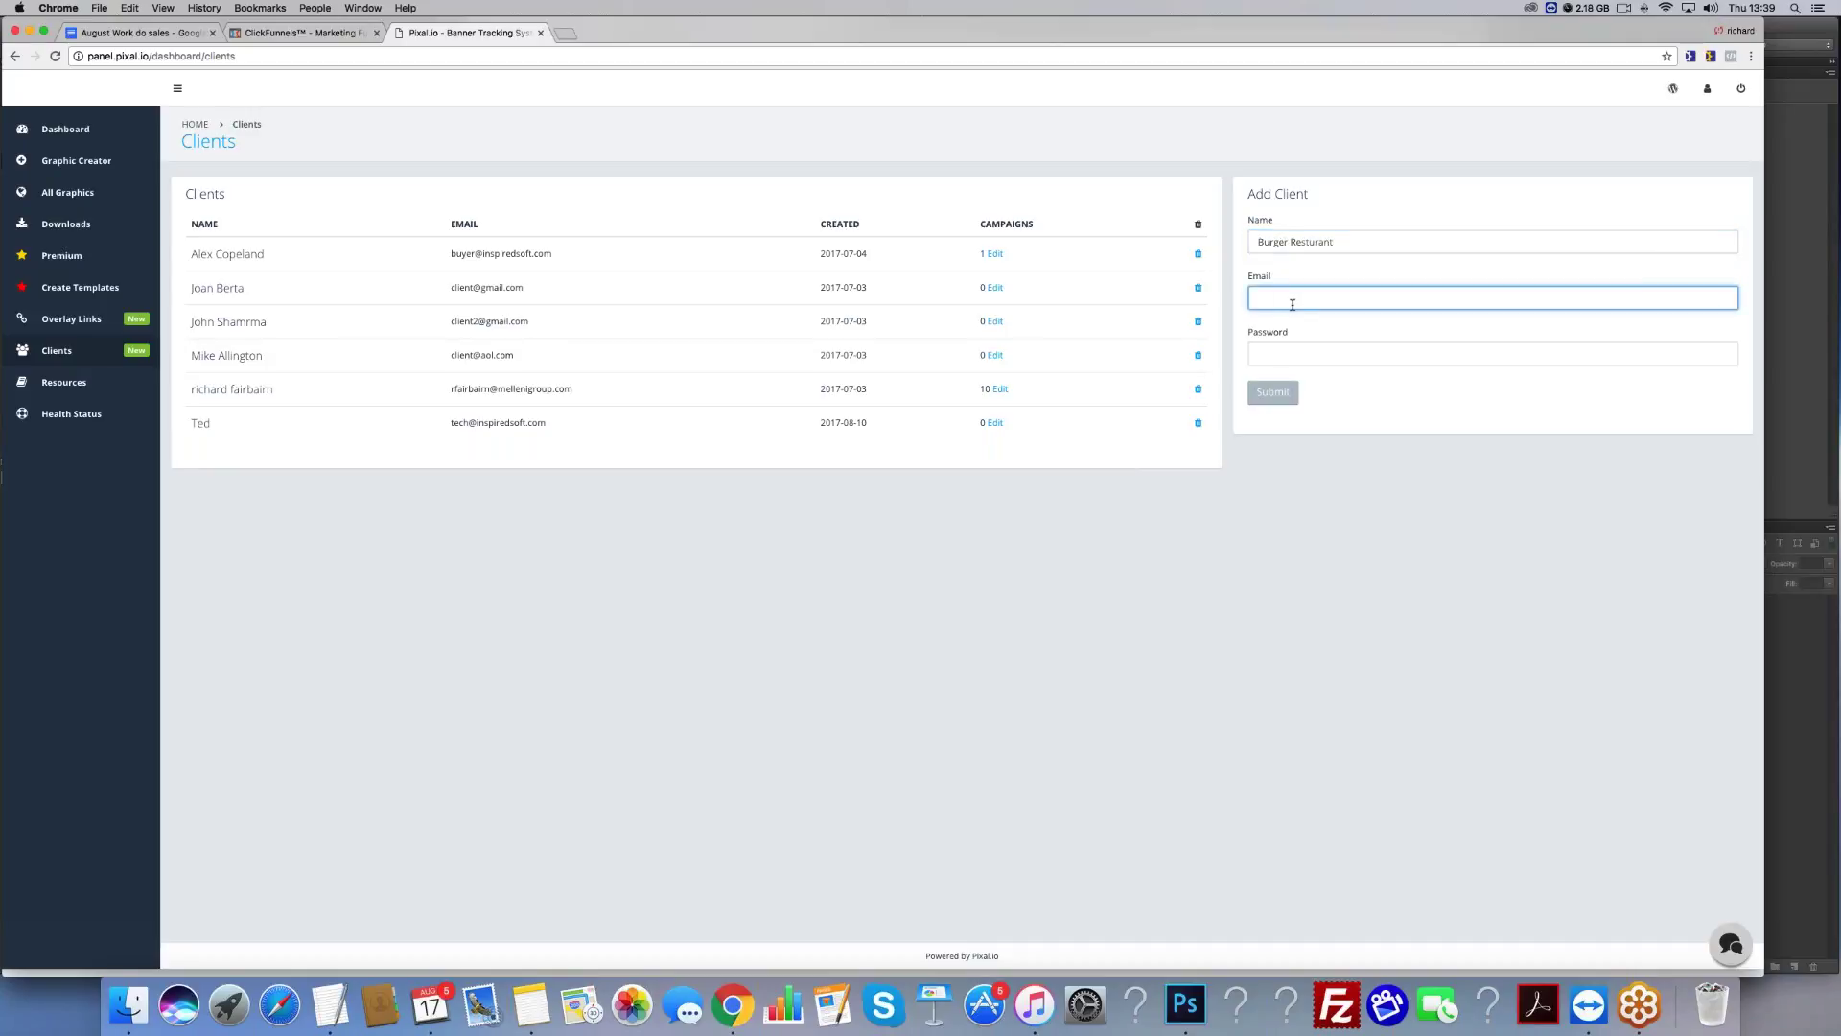
pyautogui.click(1272, 360)
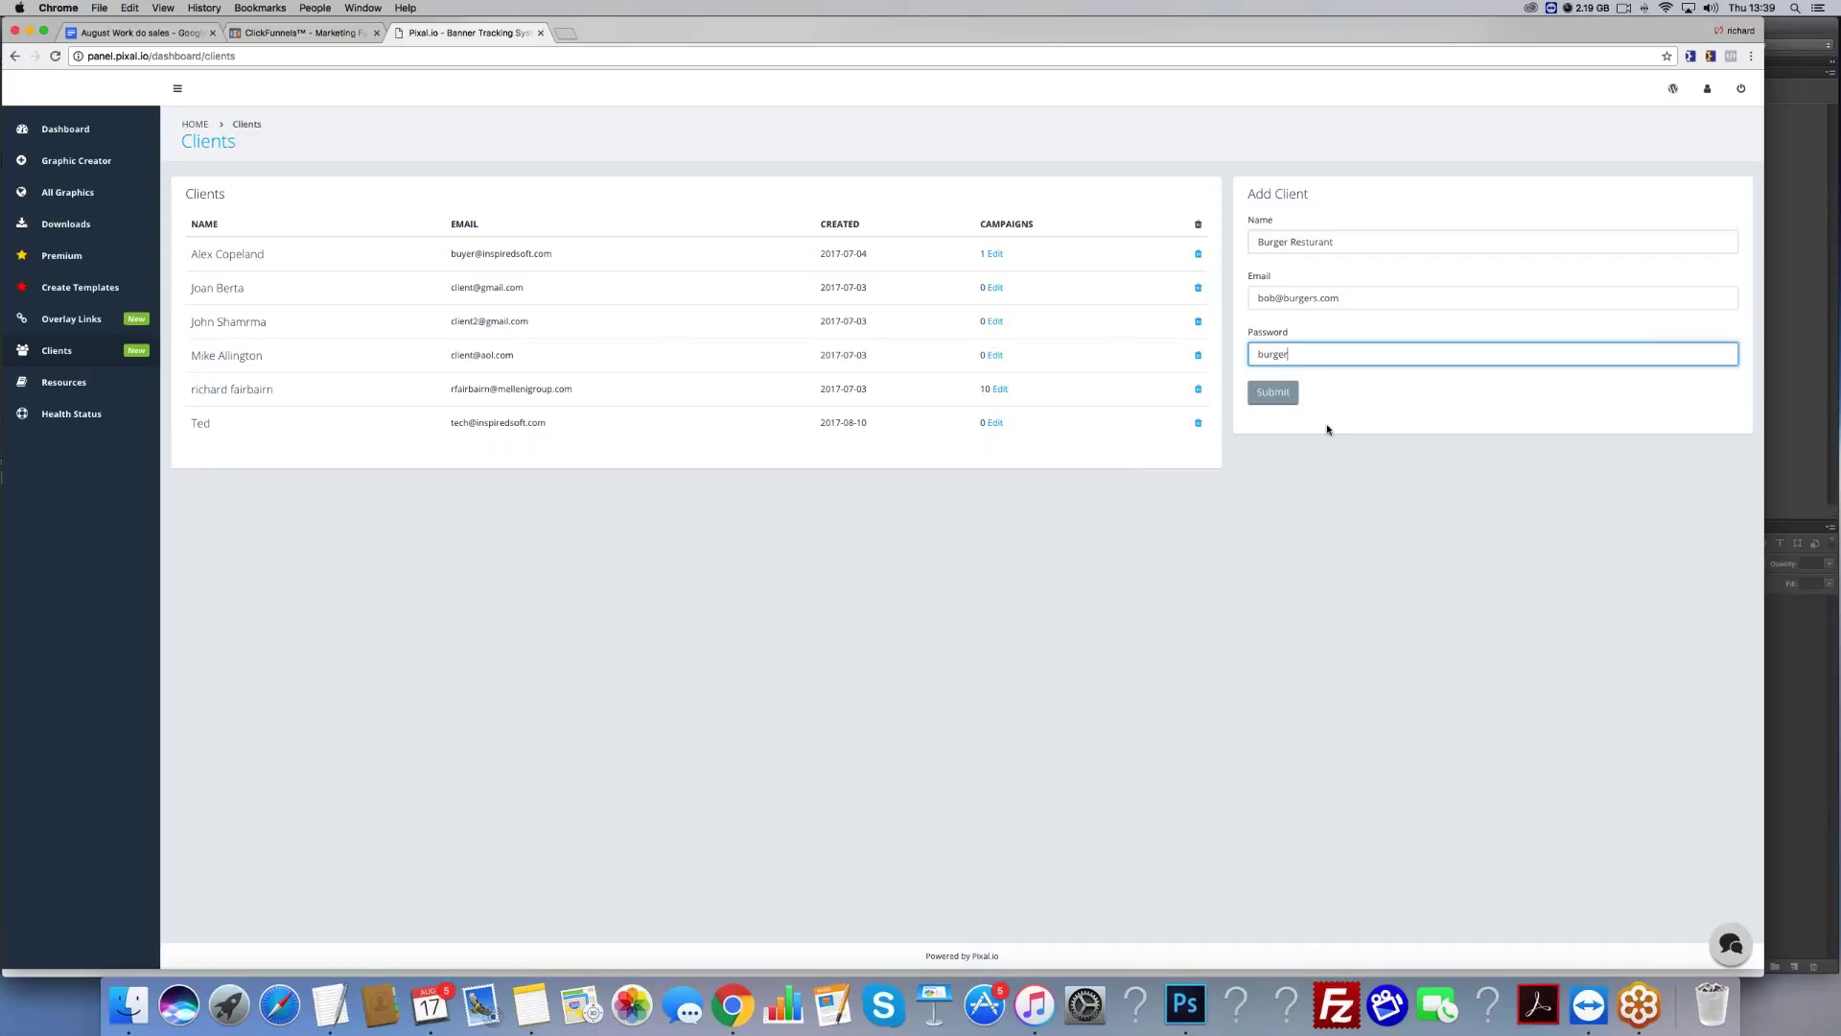
pyautogui.click(1276, 399)
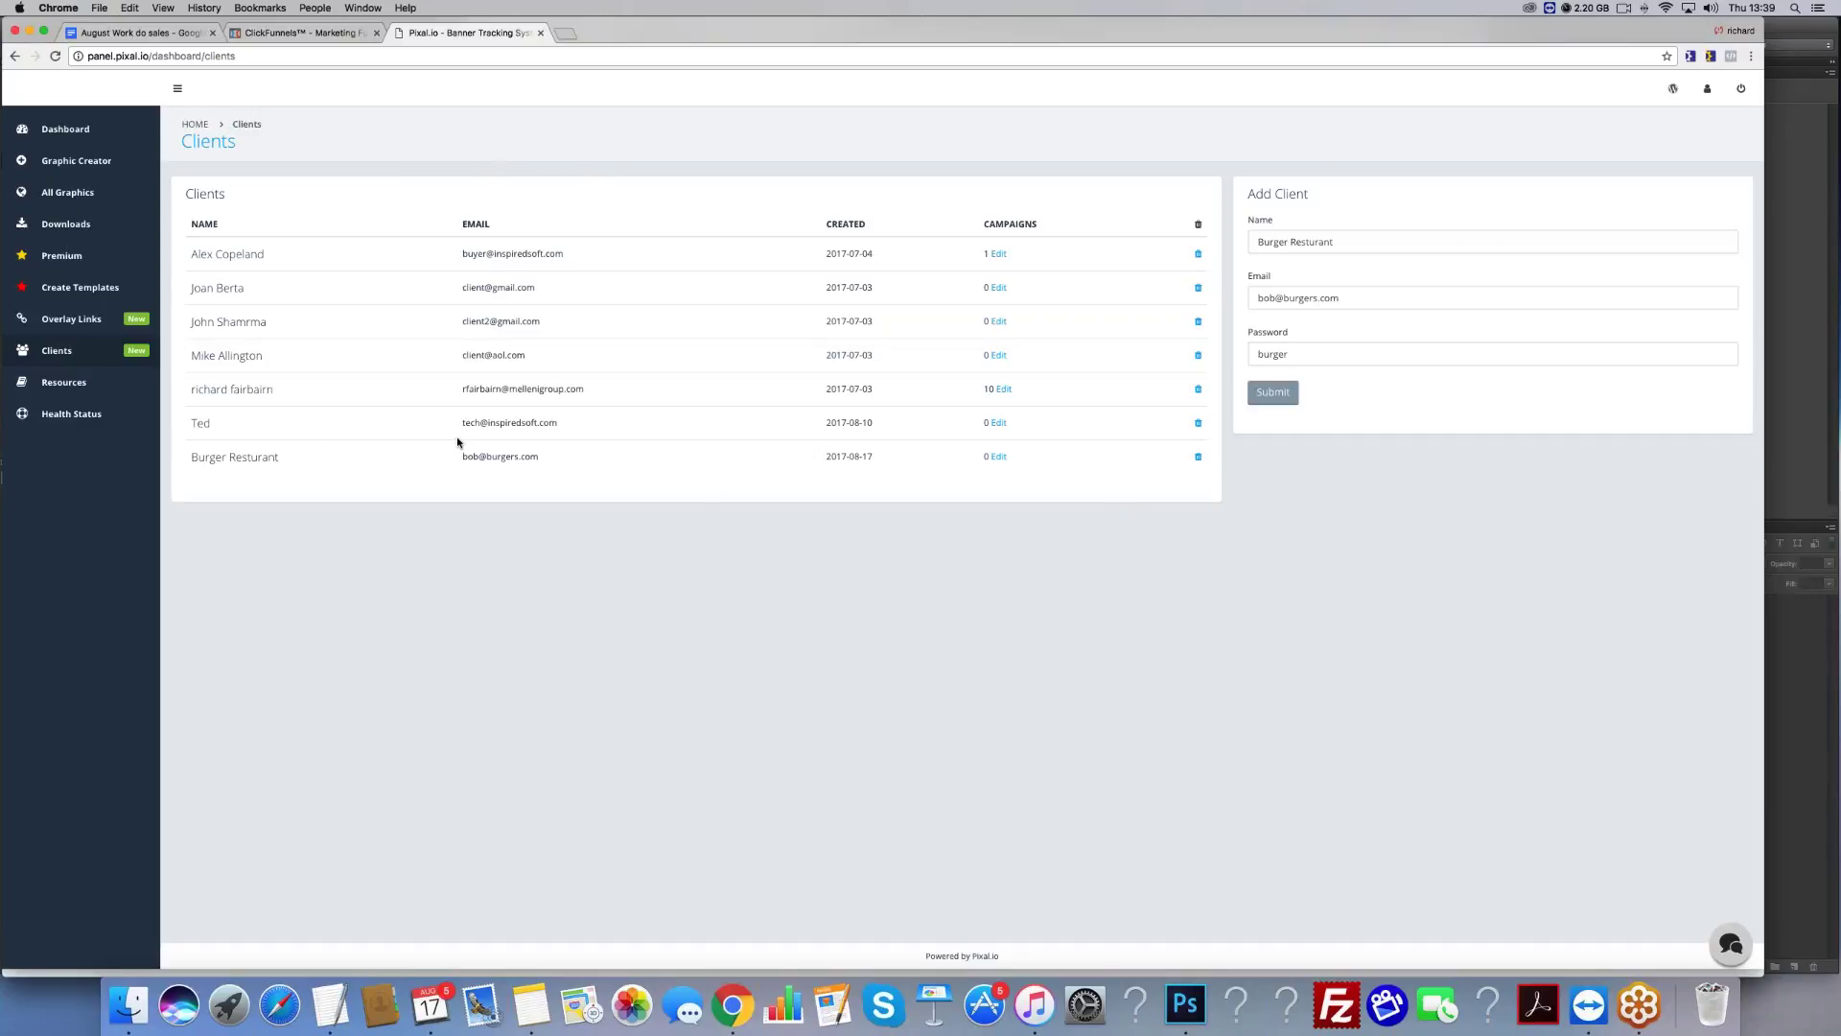
# Start a flat graphic from the meal-tagged chef Call to Action template, then open Premium templates
pyautogui.click(93, 163)
pyautogui.click(571, 493)
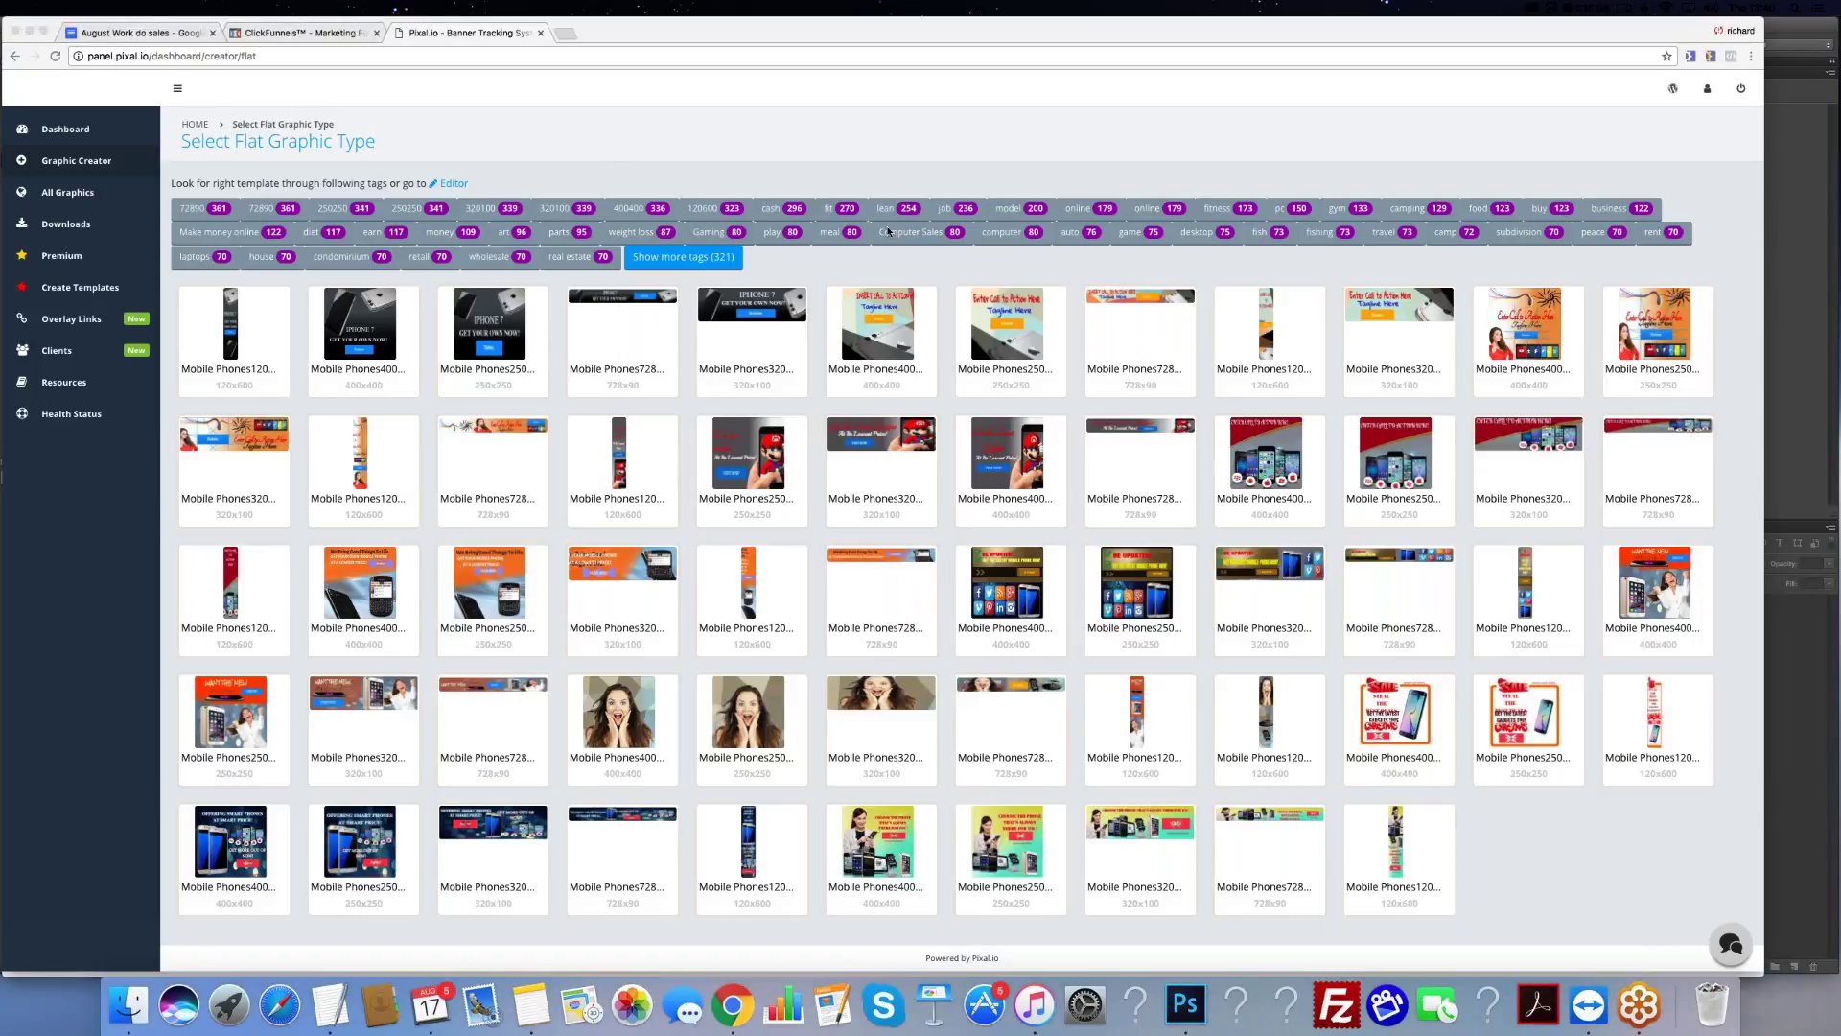
pyautogui.click(831, 233)
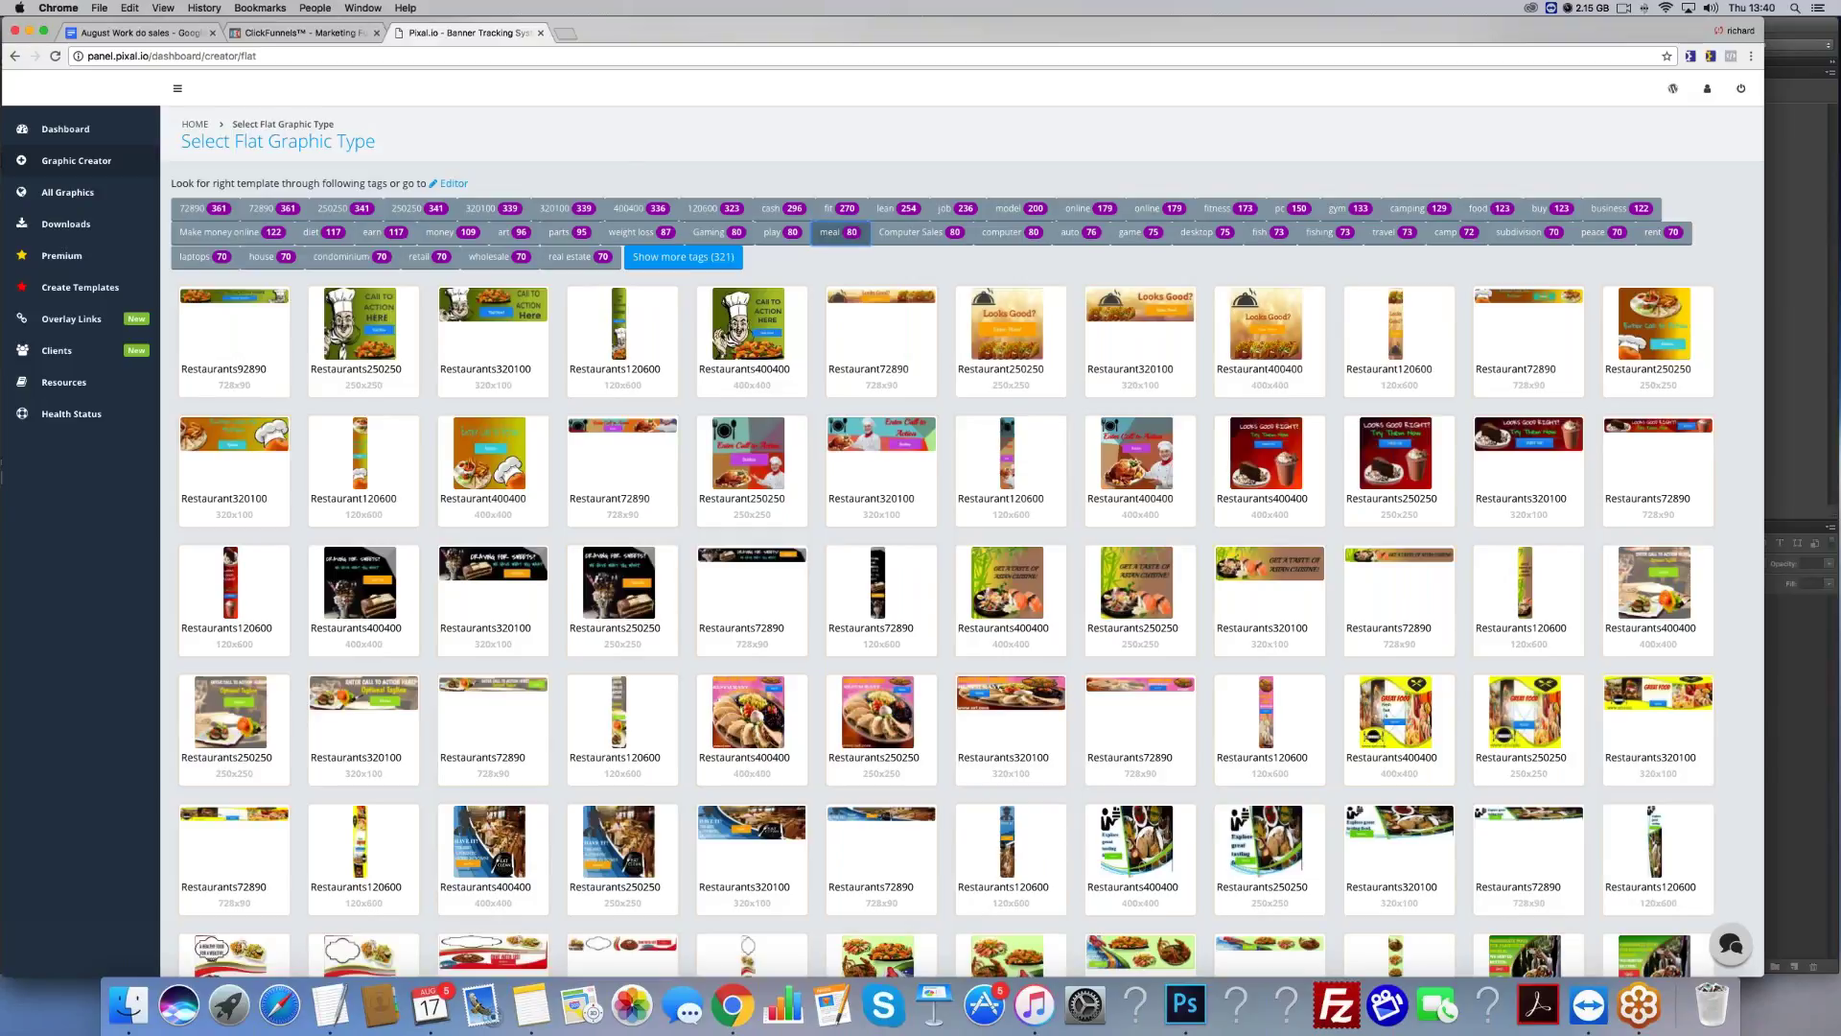
pyautogui.click(503, 308)
pyautogui.click(1147, 410)
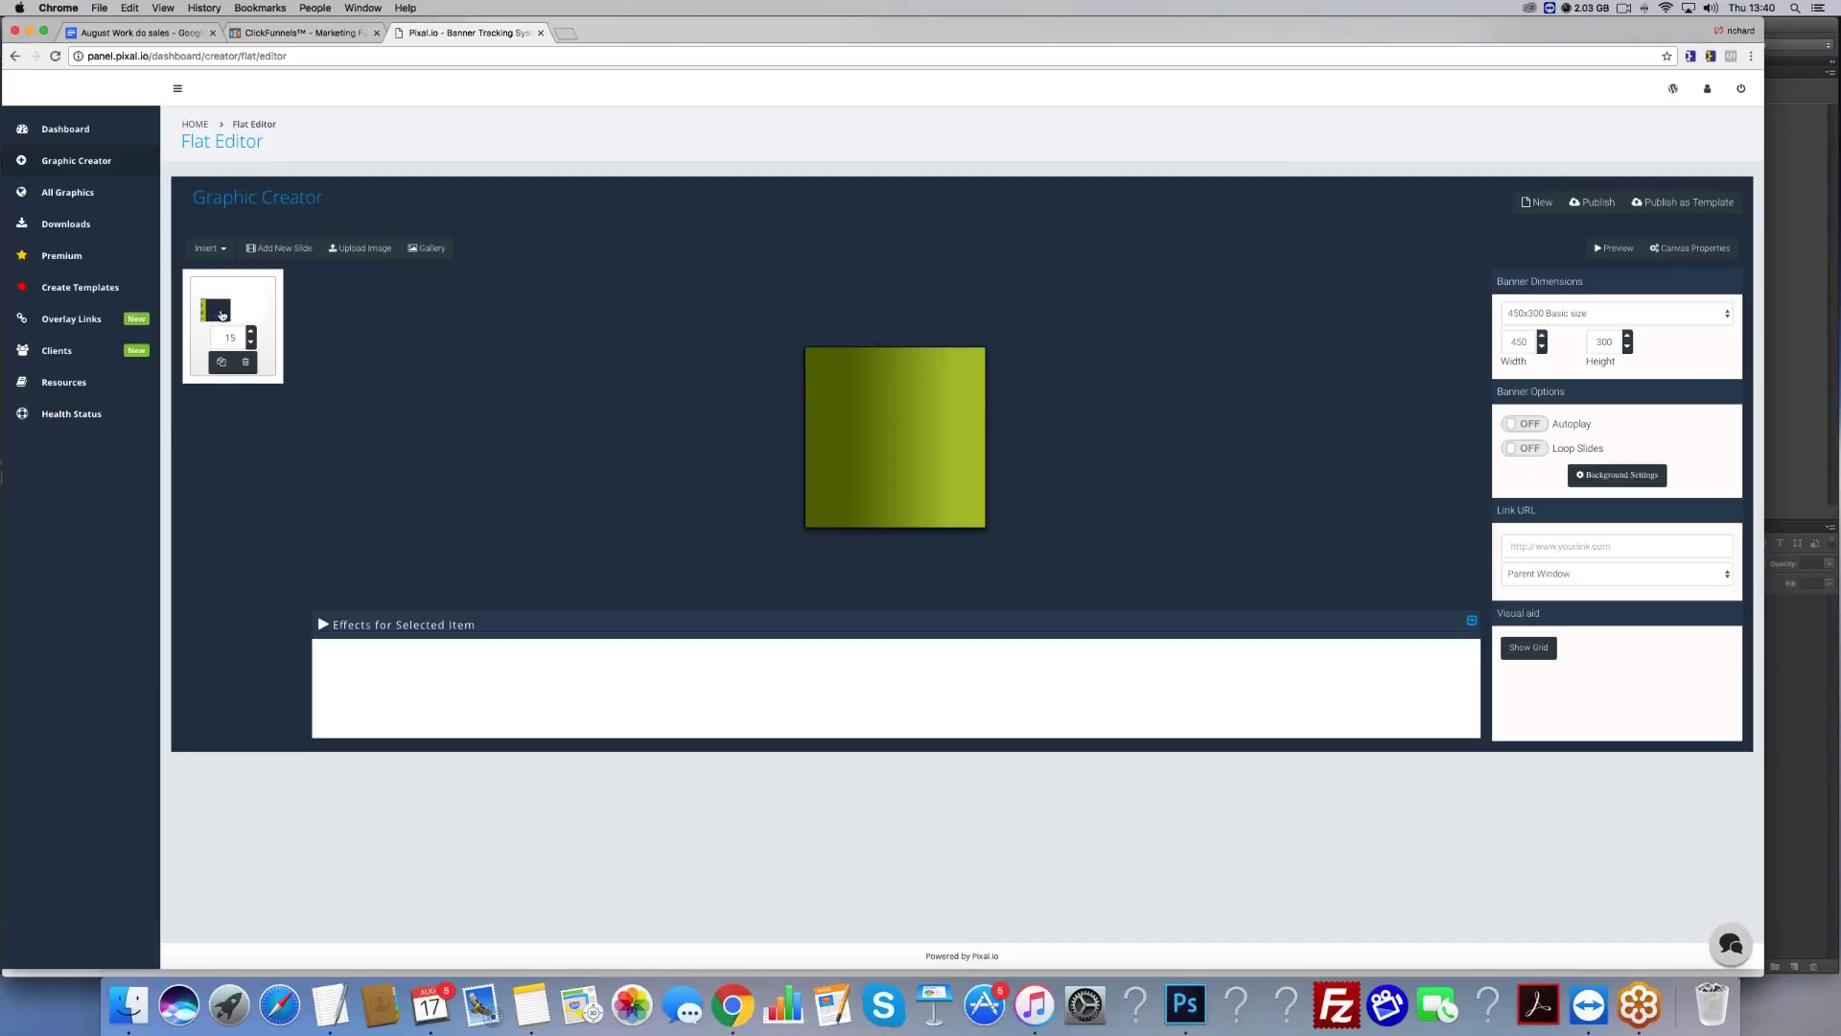
pyautogui.click(221, 315)
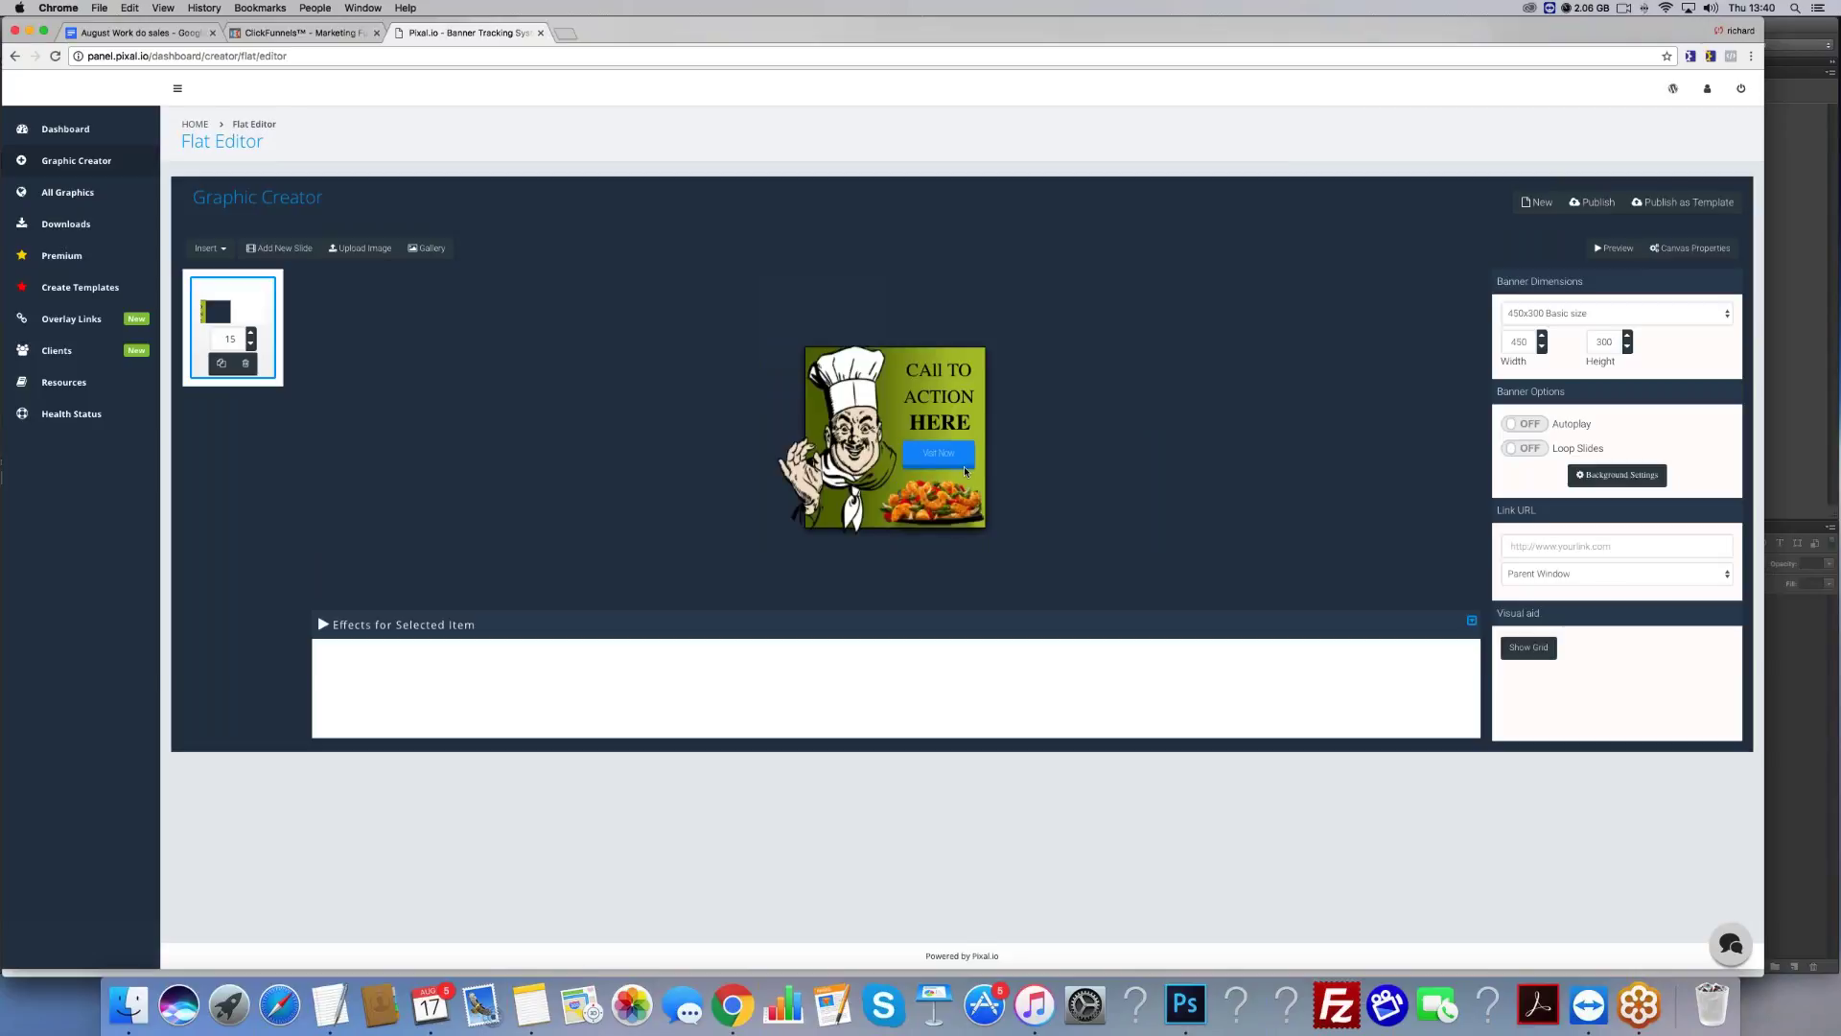
pyautogui.click(61, 255)
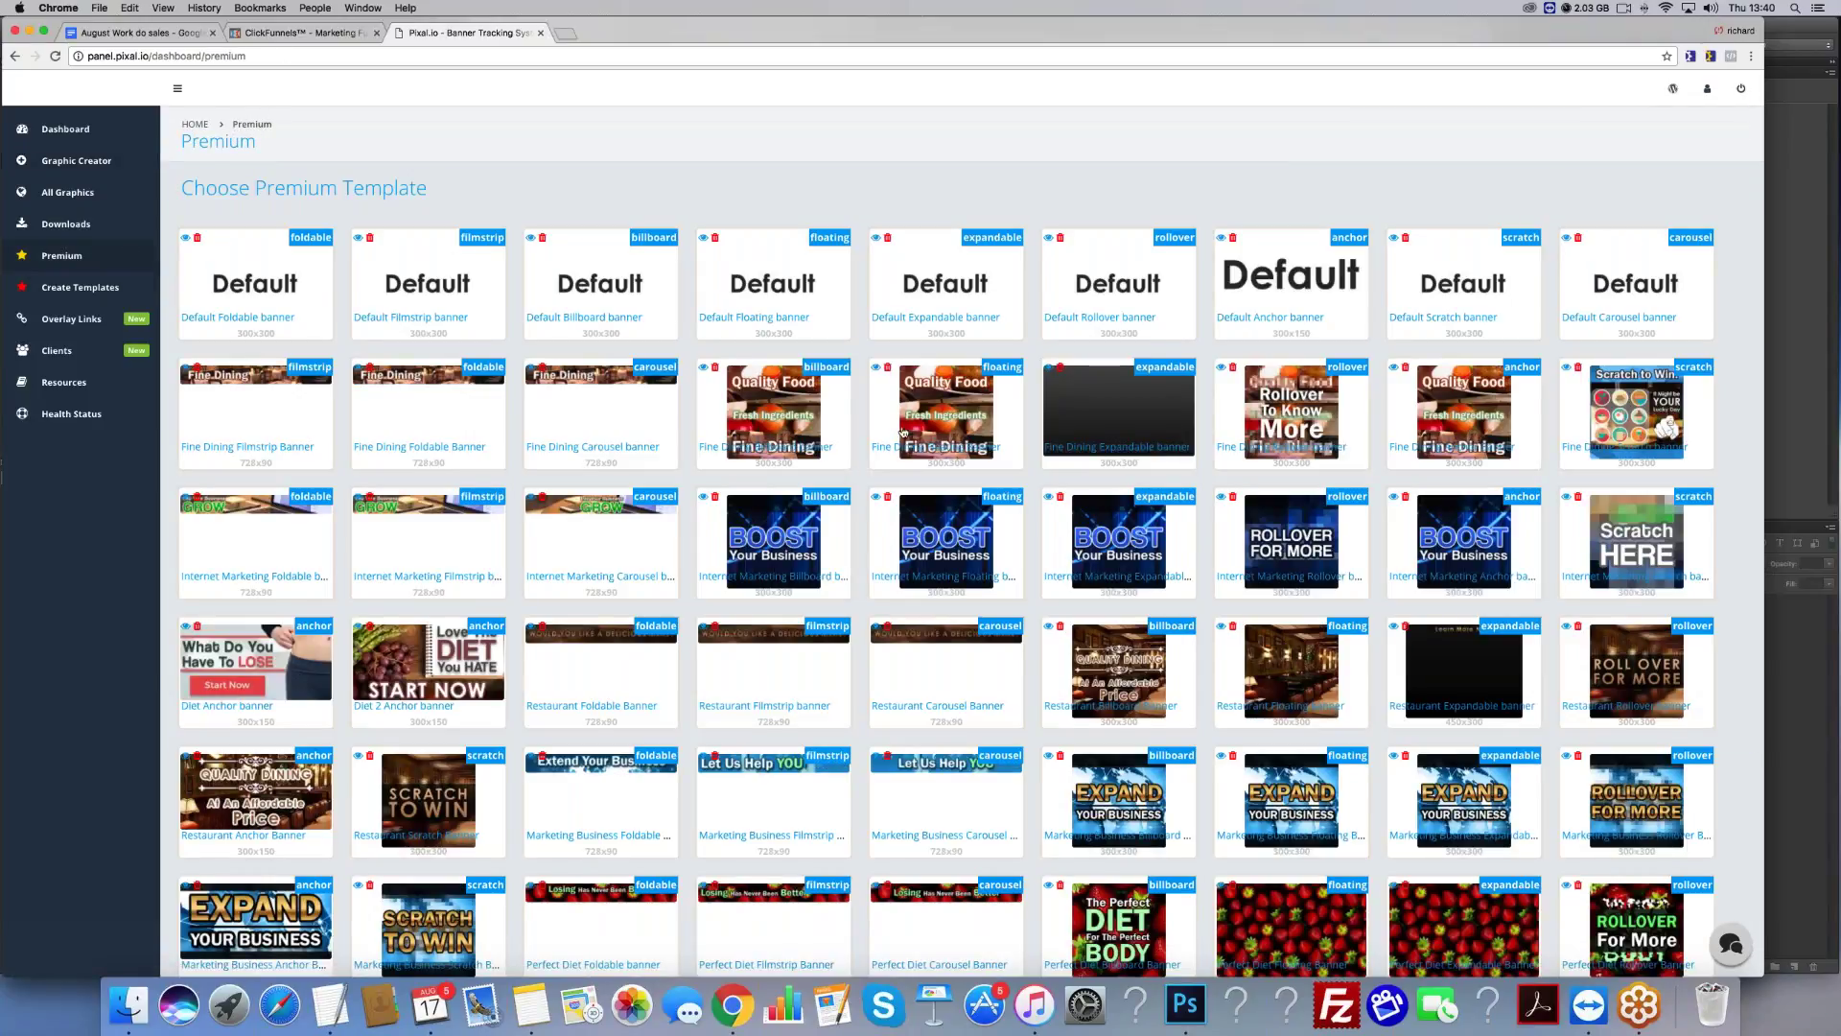
# Open the Fine Dining Carousel banner and step through its carousel slides
pyautogui.click(651, 382)
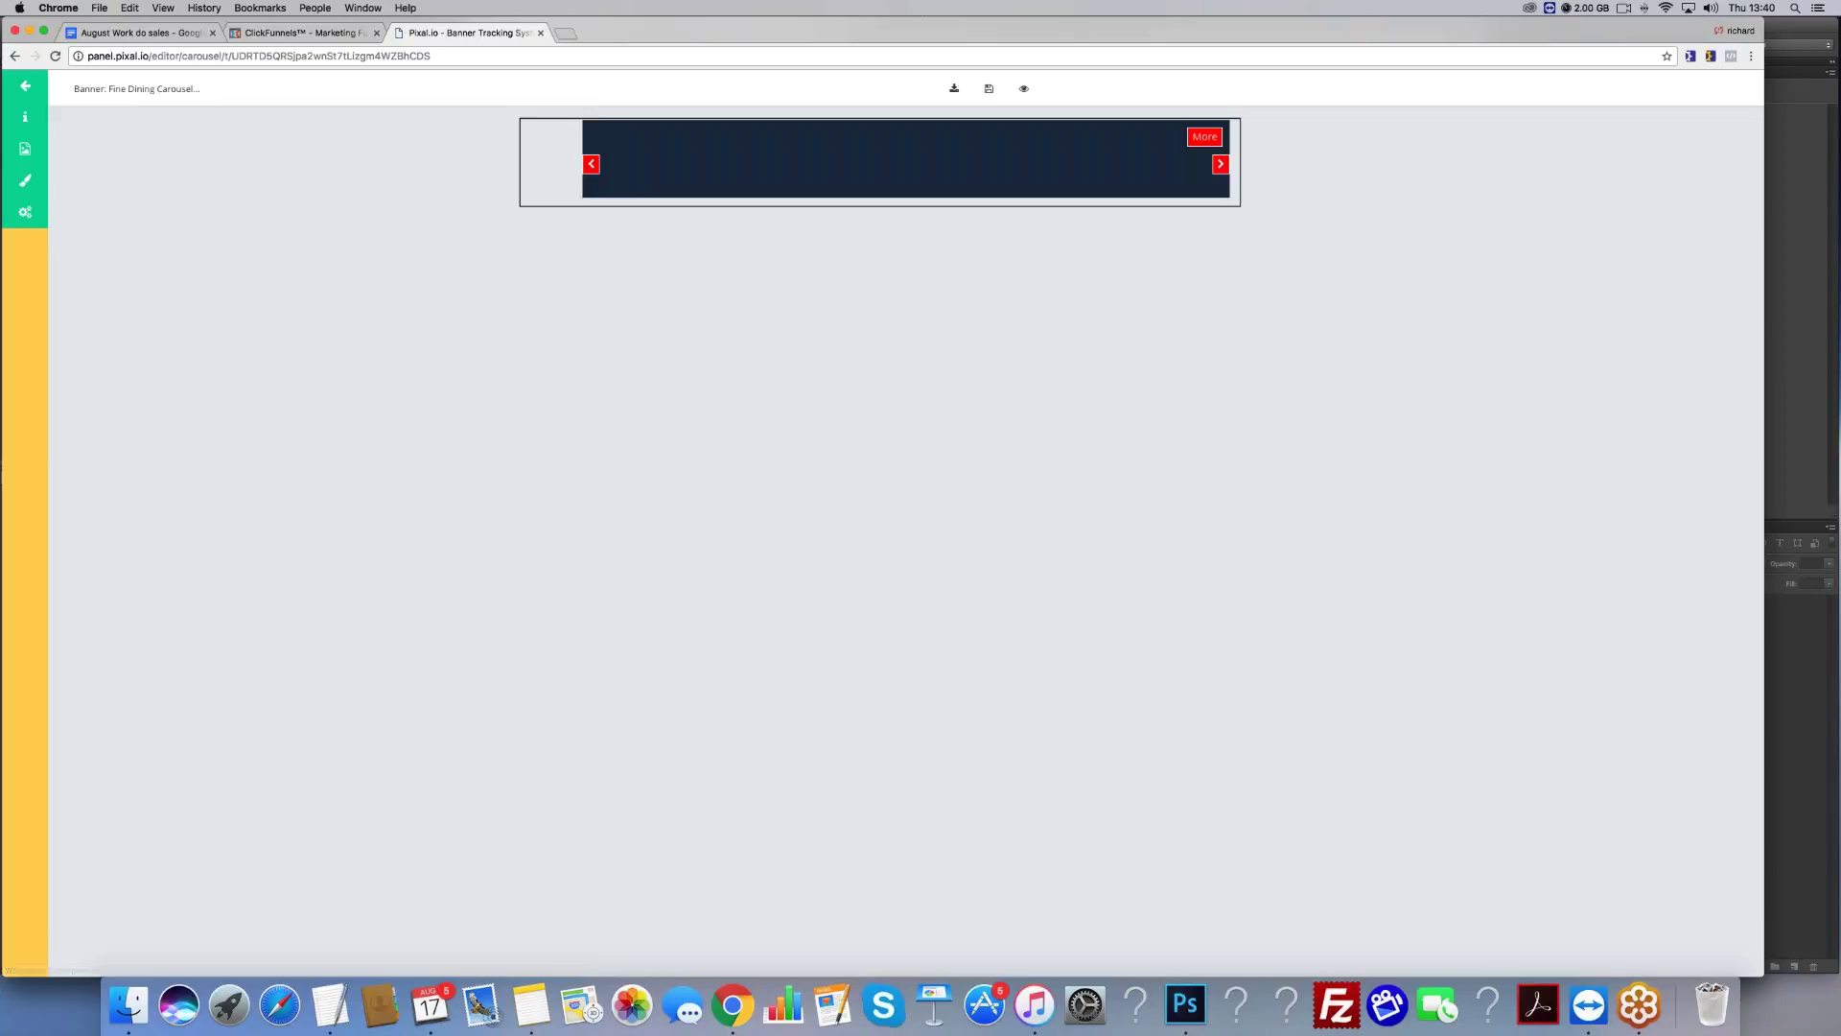
pyautogui.click(1220, 167)
pyautogui.click(1220, 168)
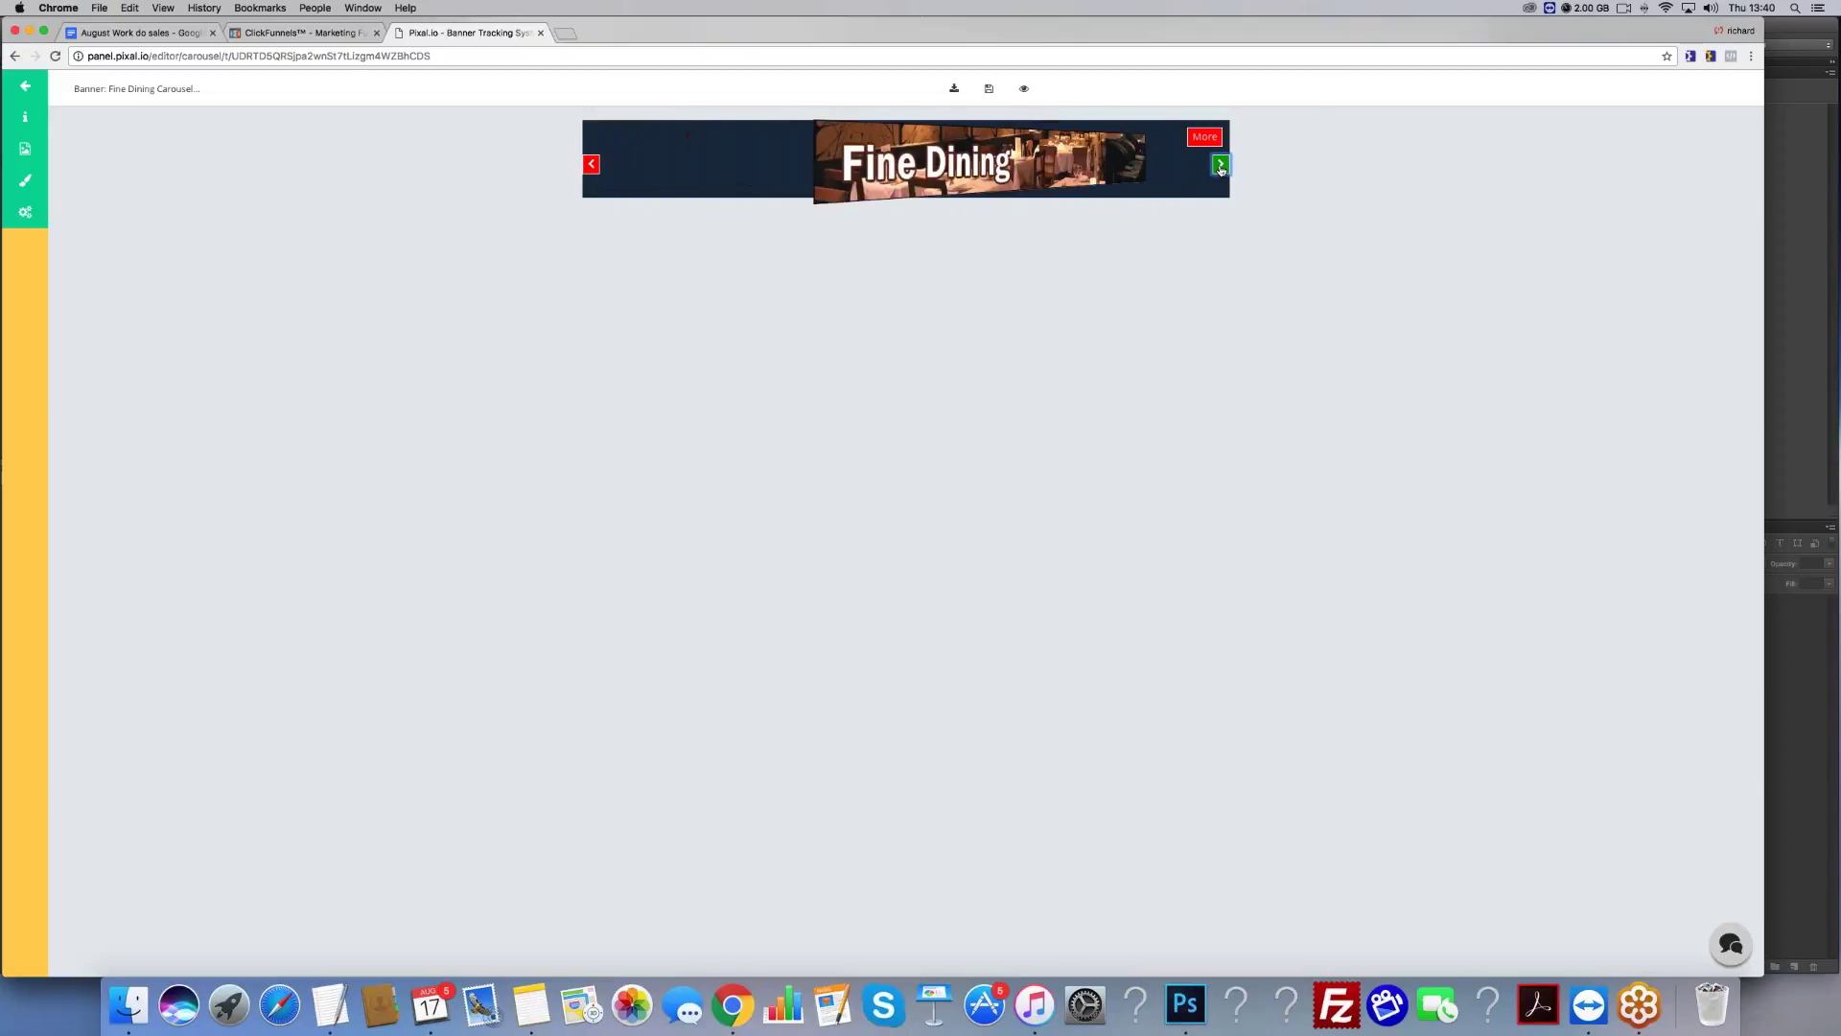
pyautogui.click(1221, 168)
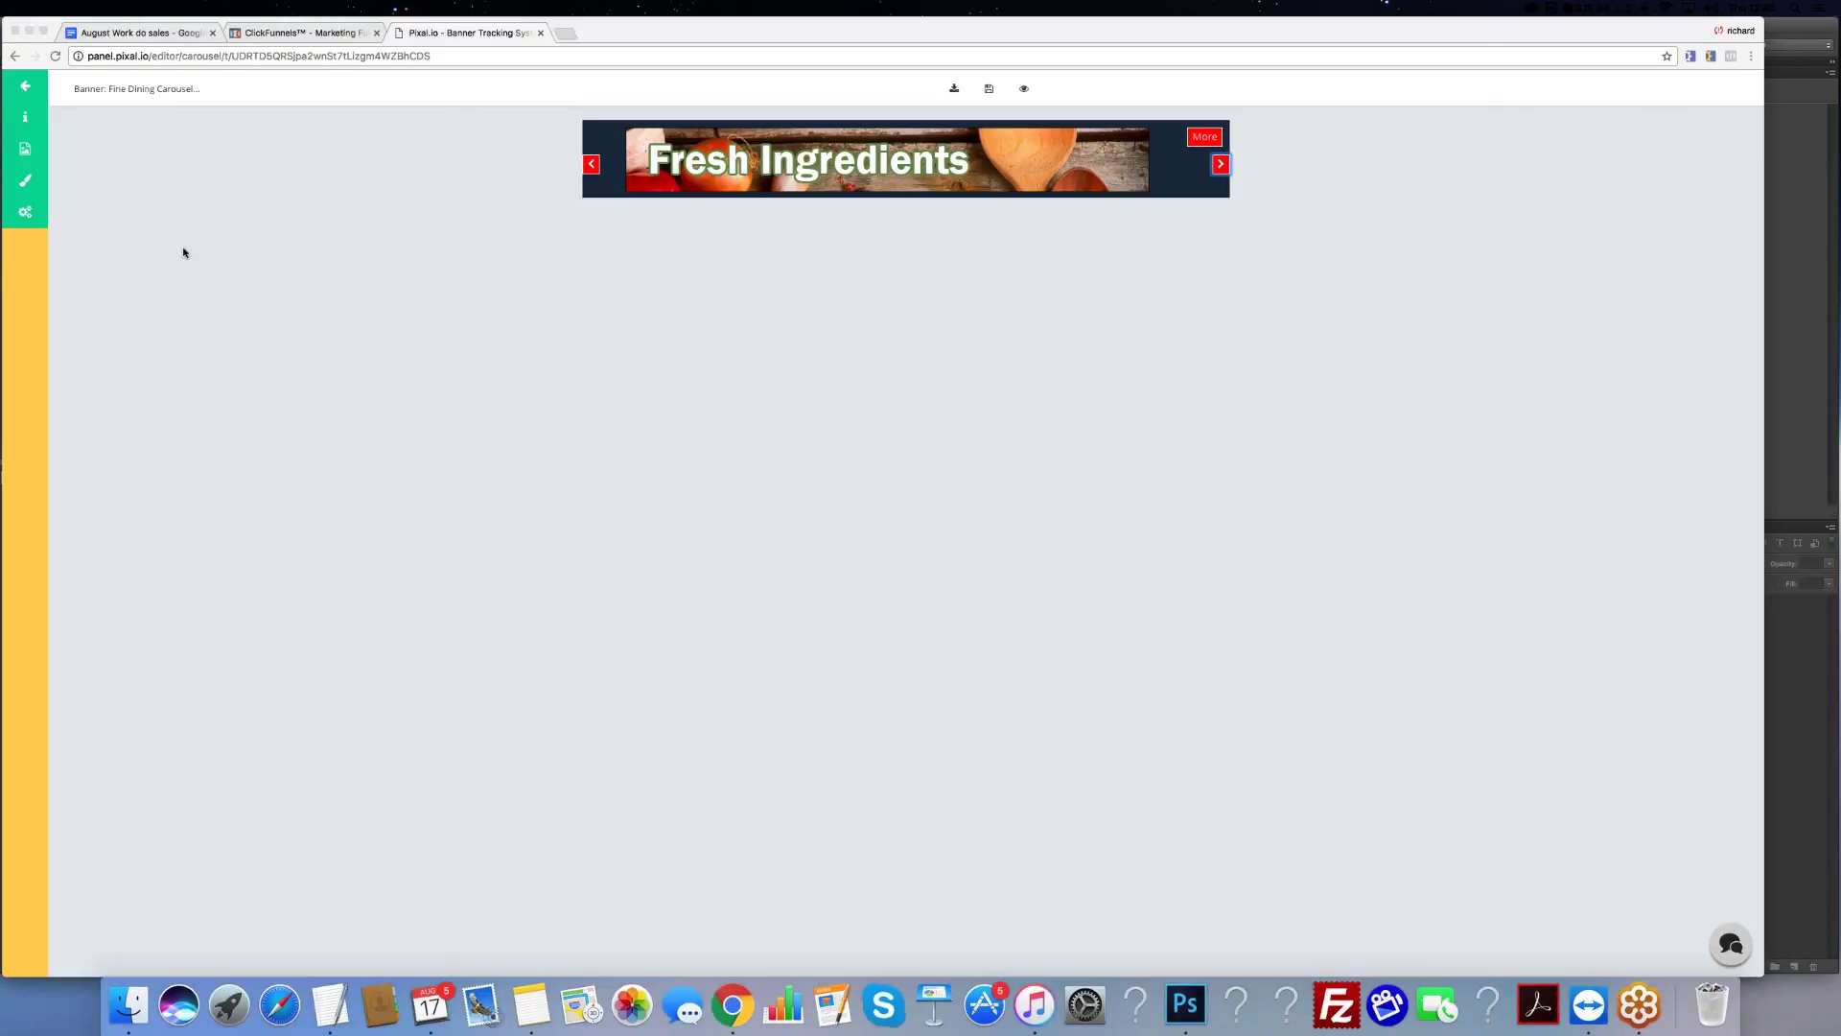
# Save it as a template with description 'burger' and thumbnail restaurant 1.png, then return to All Graphics
pyautogui.click(989, 89)
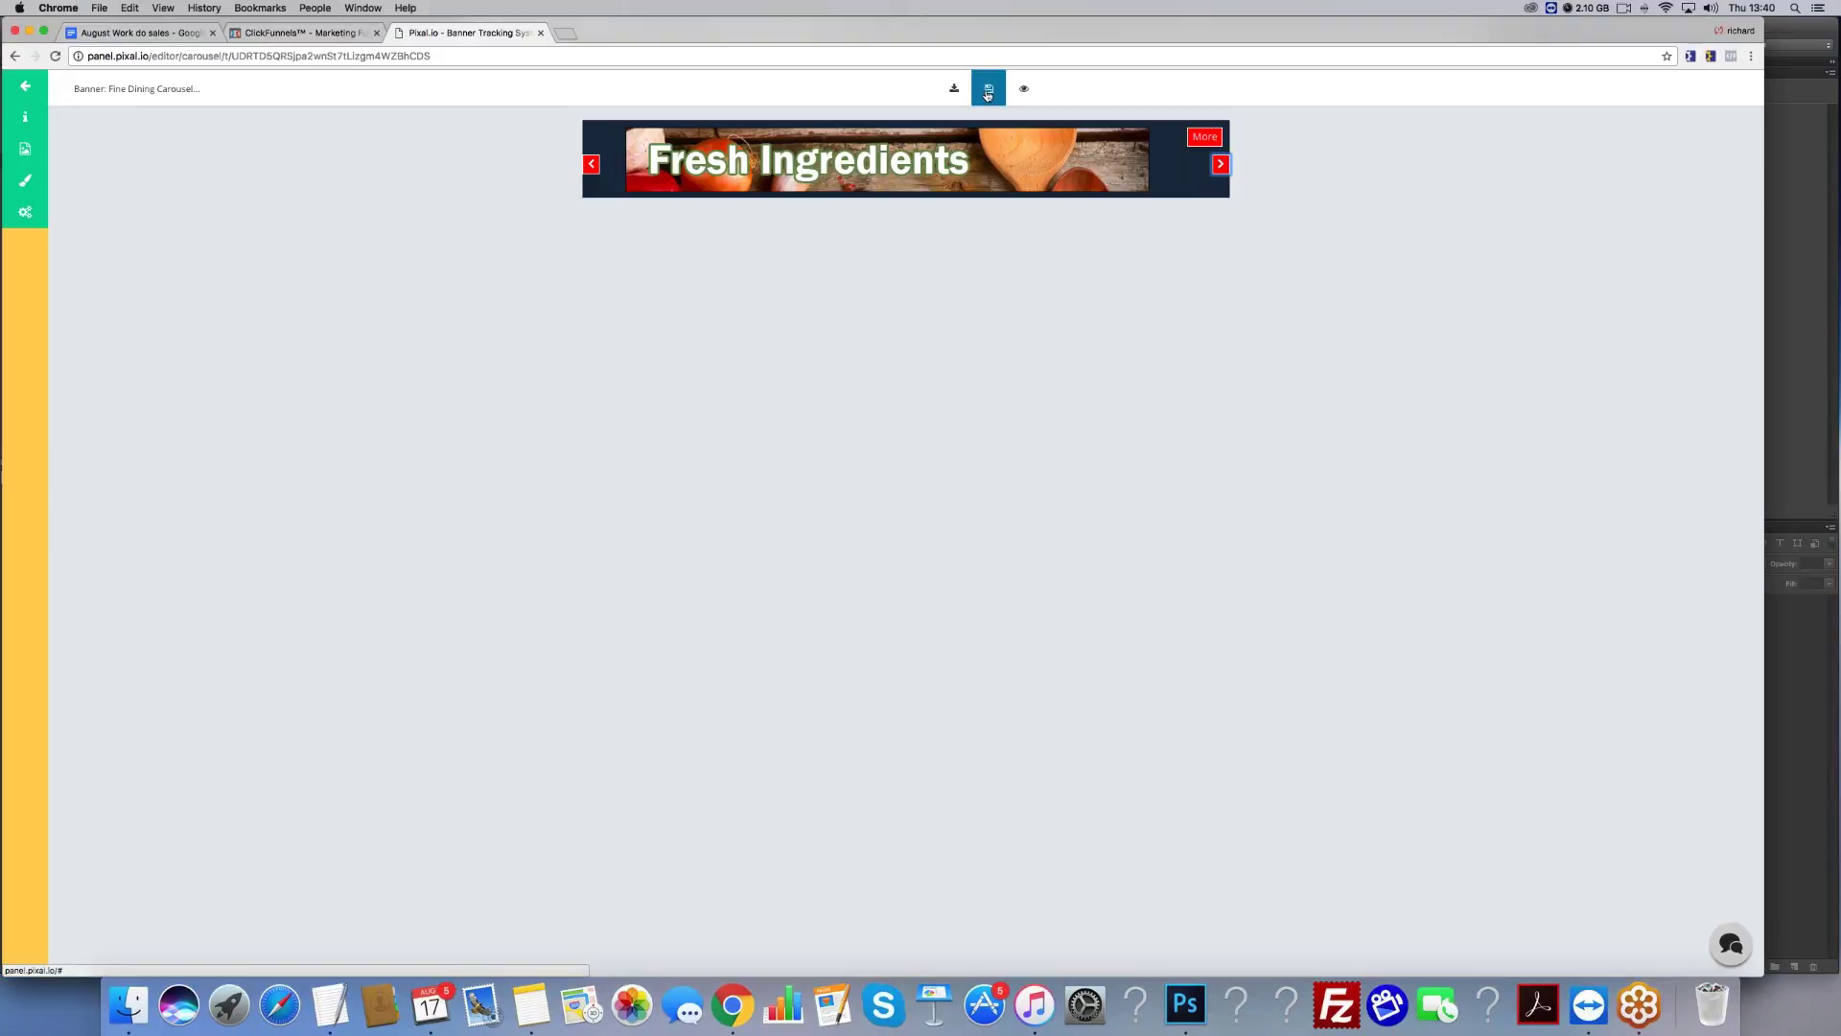
pyautogui.write('burger')
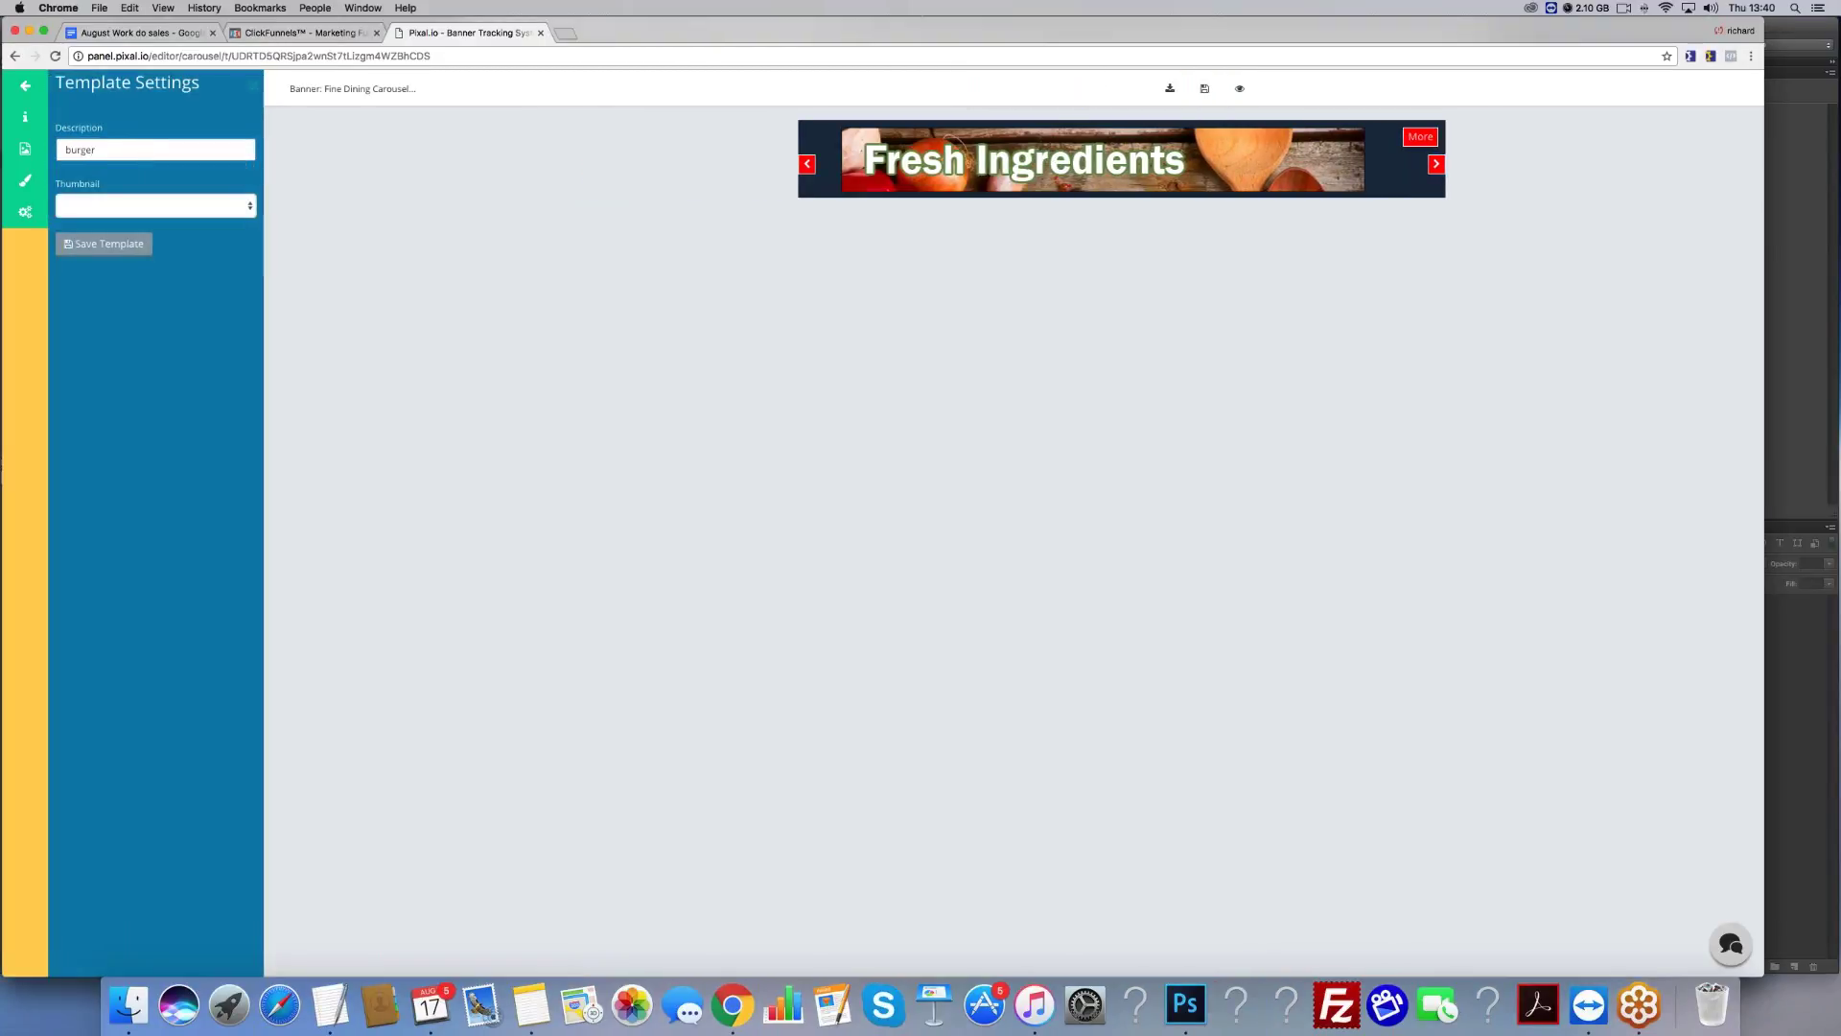
pyautogui.click(156, 213)
pyautogui.click(165, 218)
pyautogui.click(91, 243)
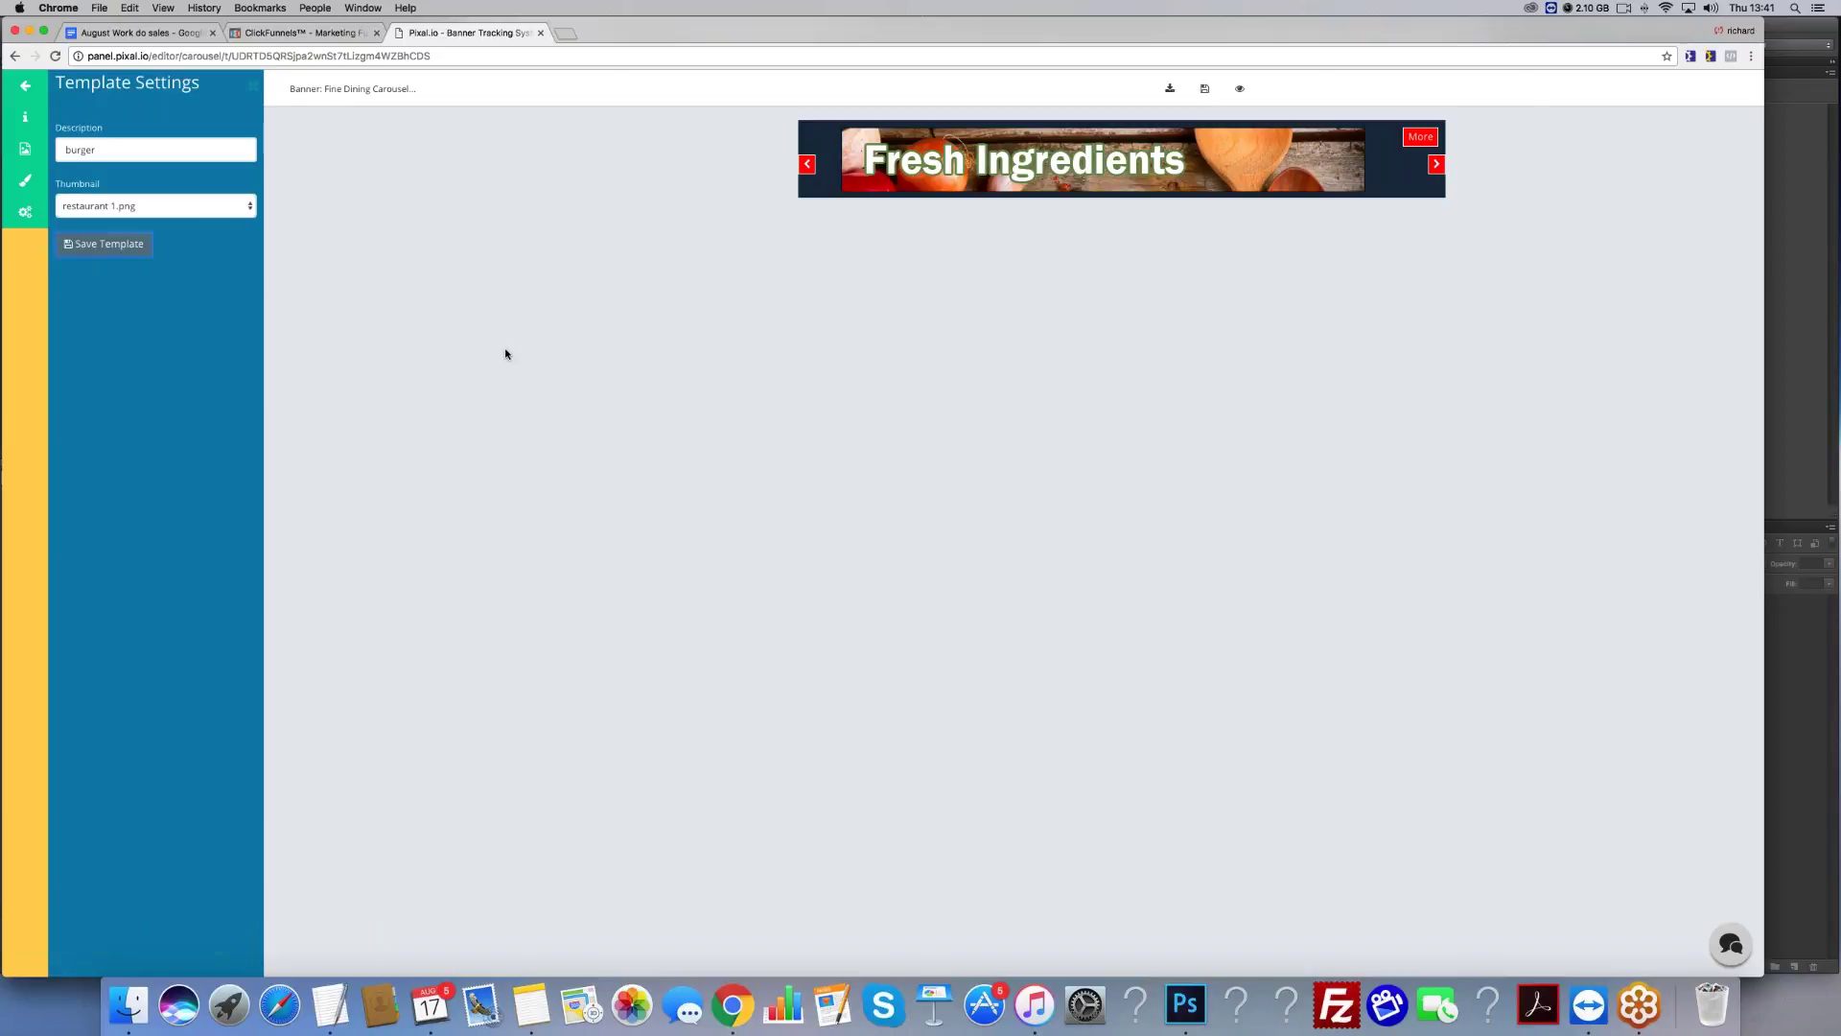
pyautogui.click(24, 87)
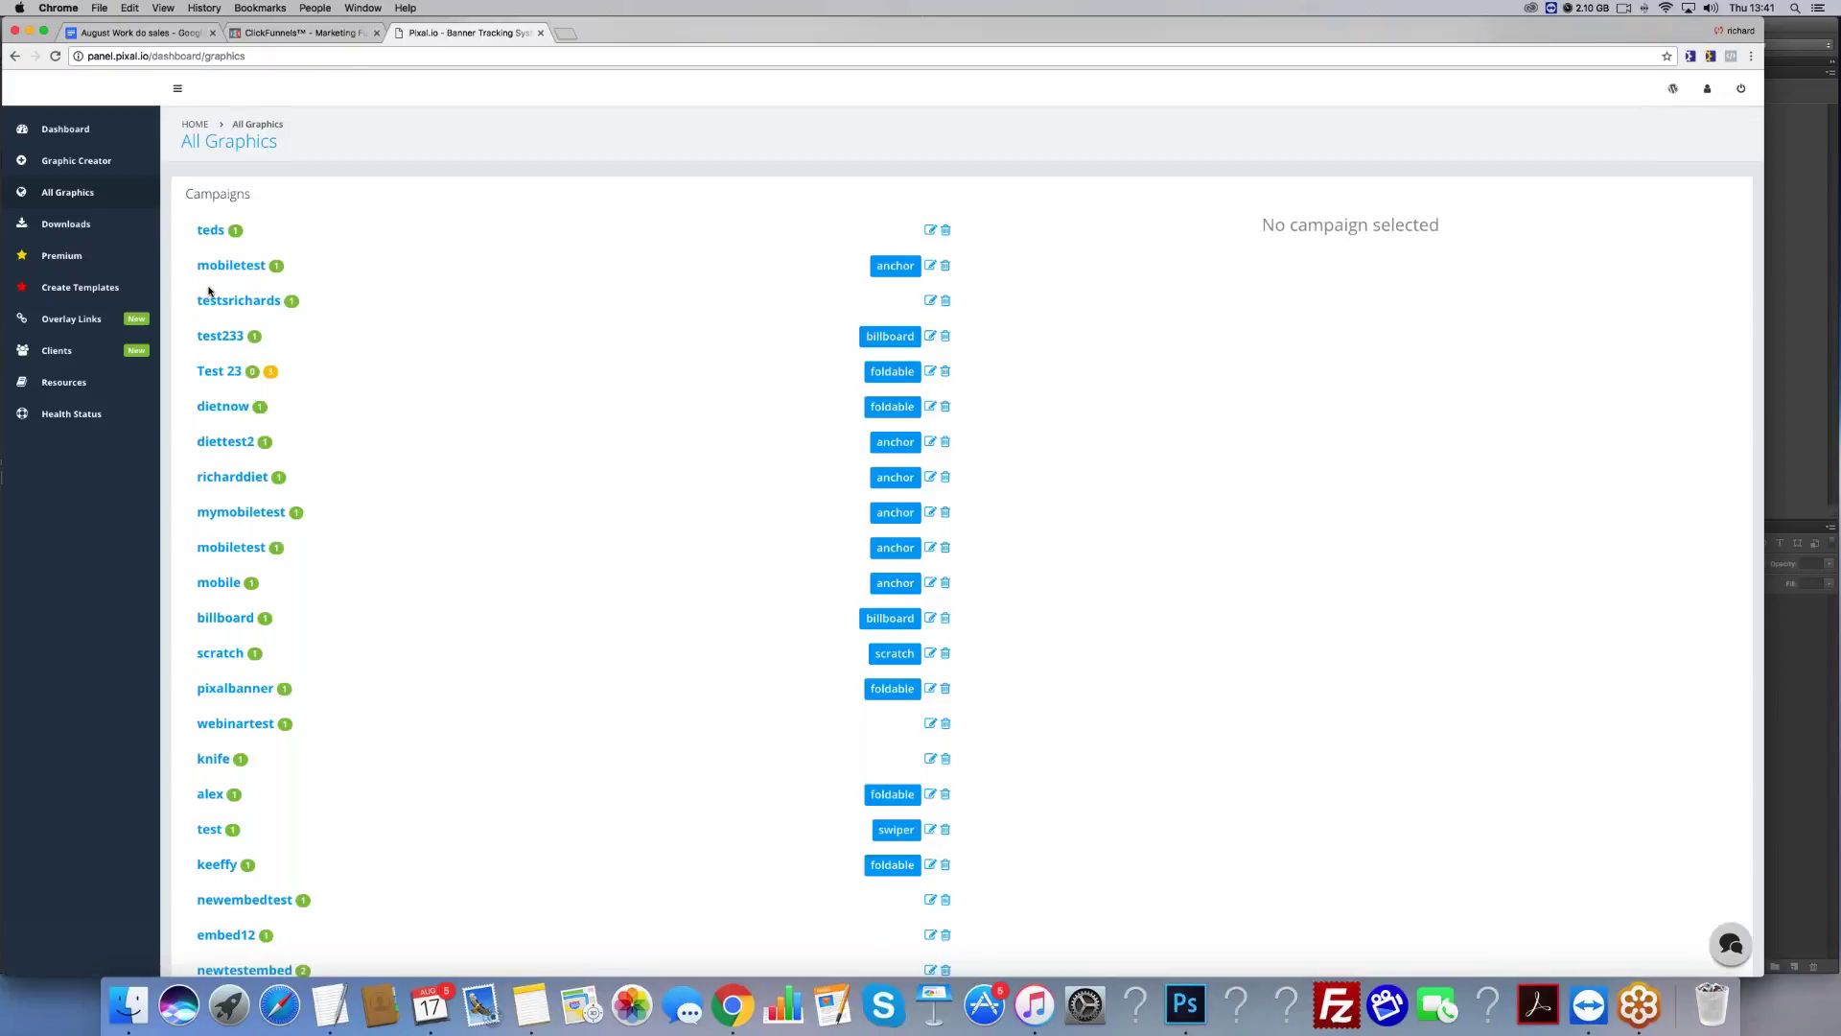
# From Unassociated Banners, create campaign 'burgers' for the Fine Dining Carousel banner
pyautogui.scroll(-20, 550, 476)
pyautogui.scroll(4, 550, 480)
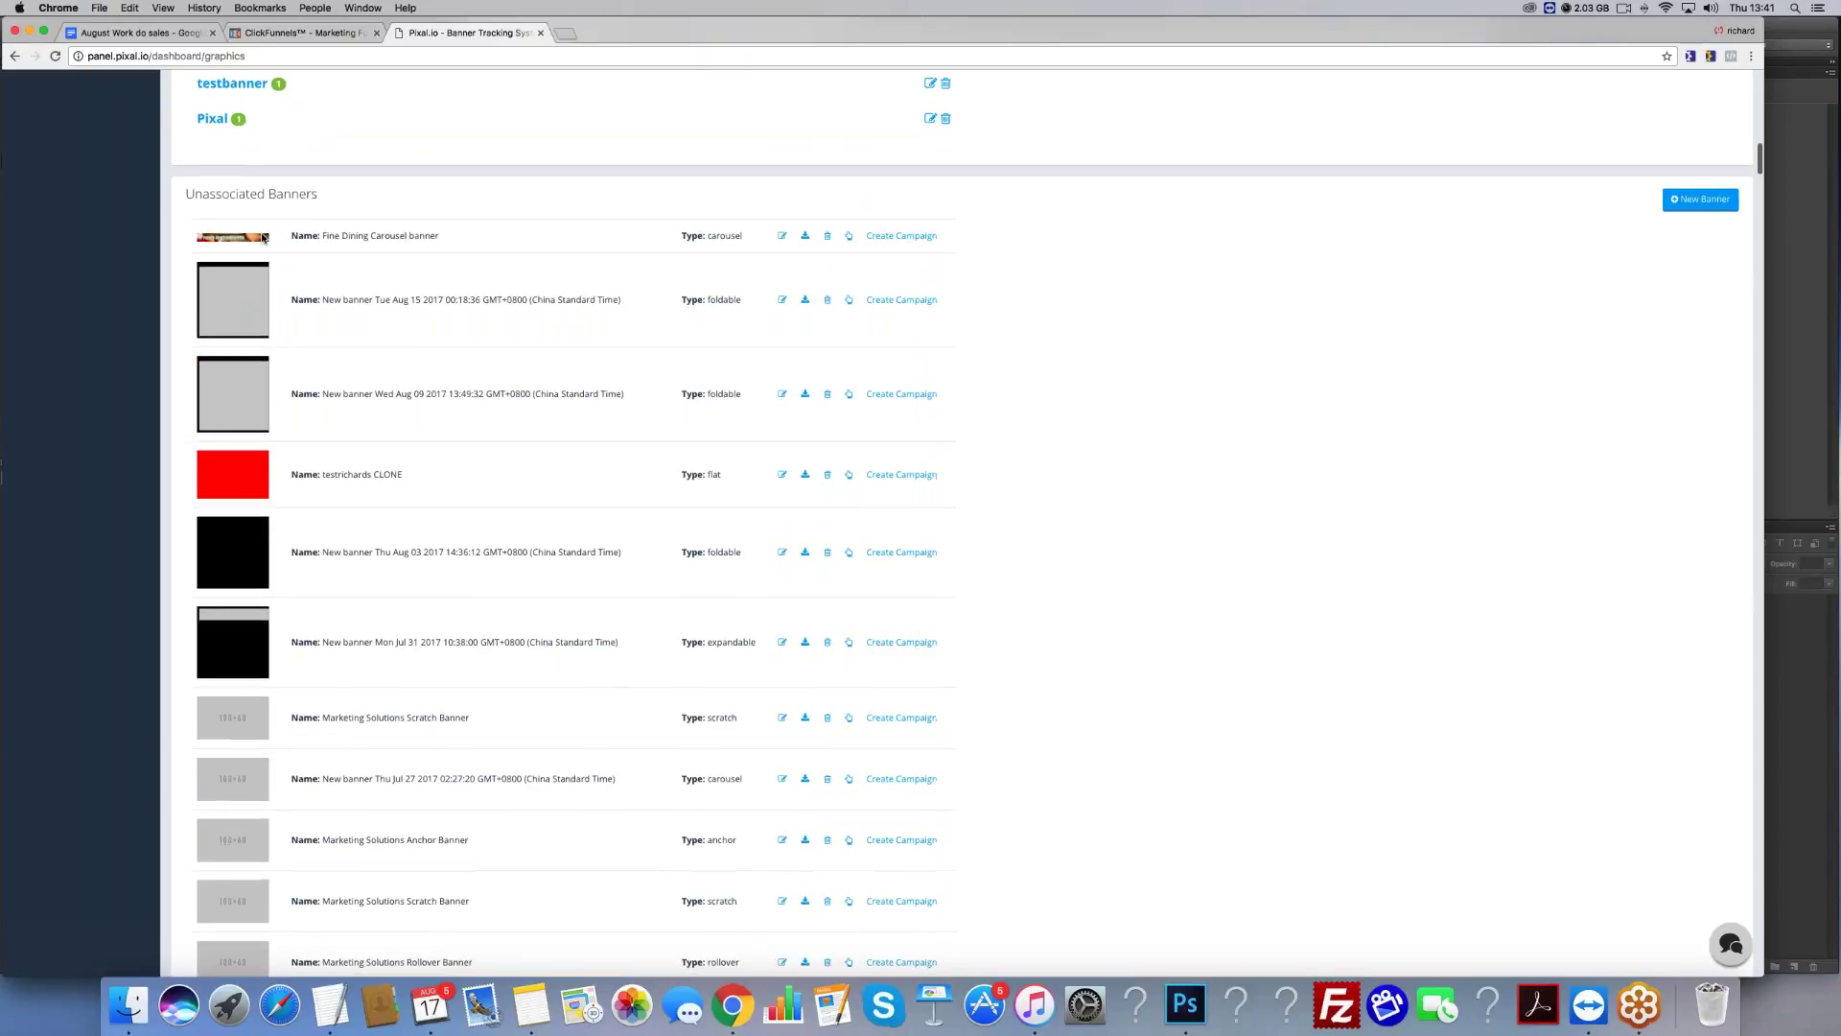
pyautogui.click(901, 300)
pyautogui.click(740, 277)
pyautogui.write('bu')
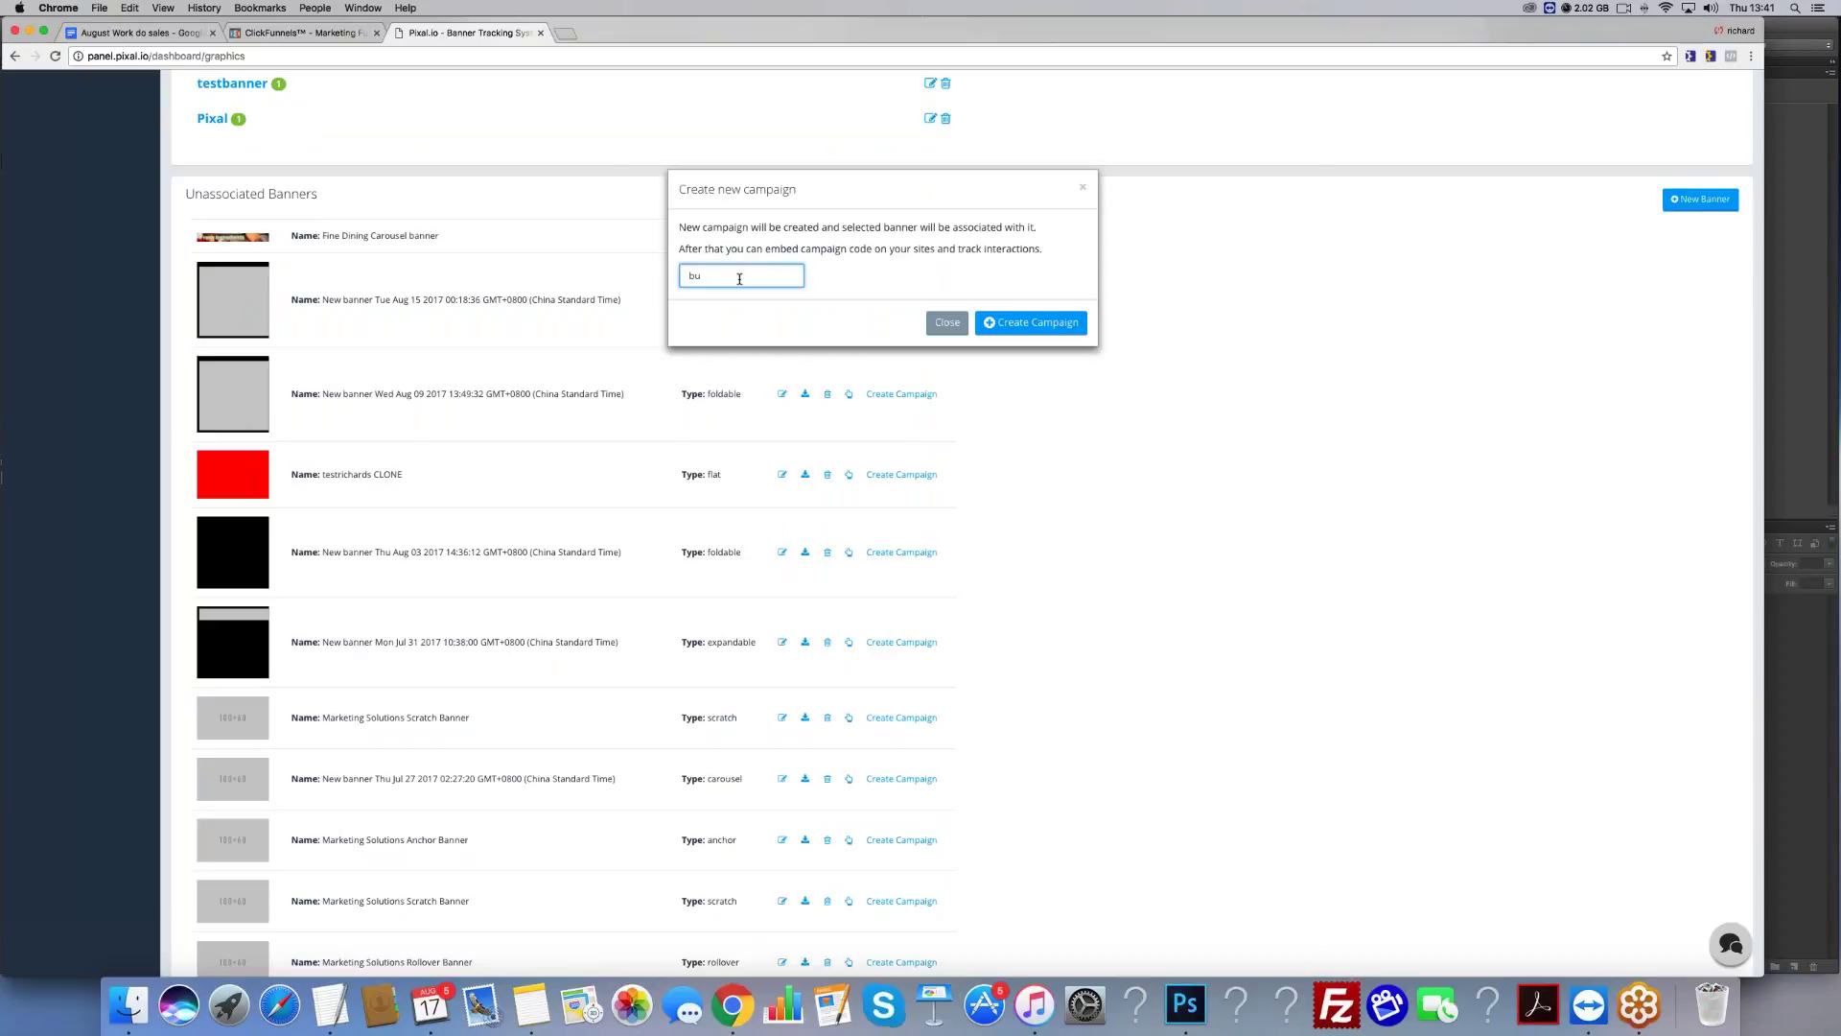
pyautogui.write('rgers')
pyautogui.click(1019, 325)
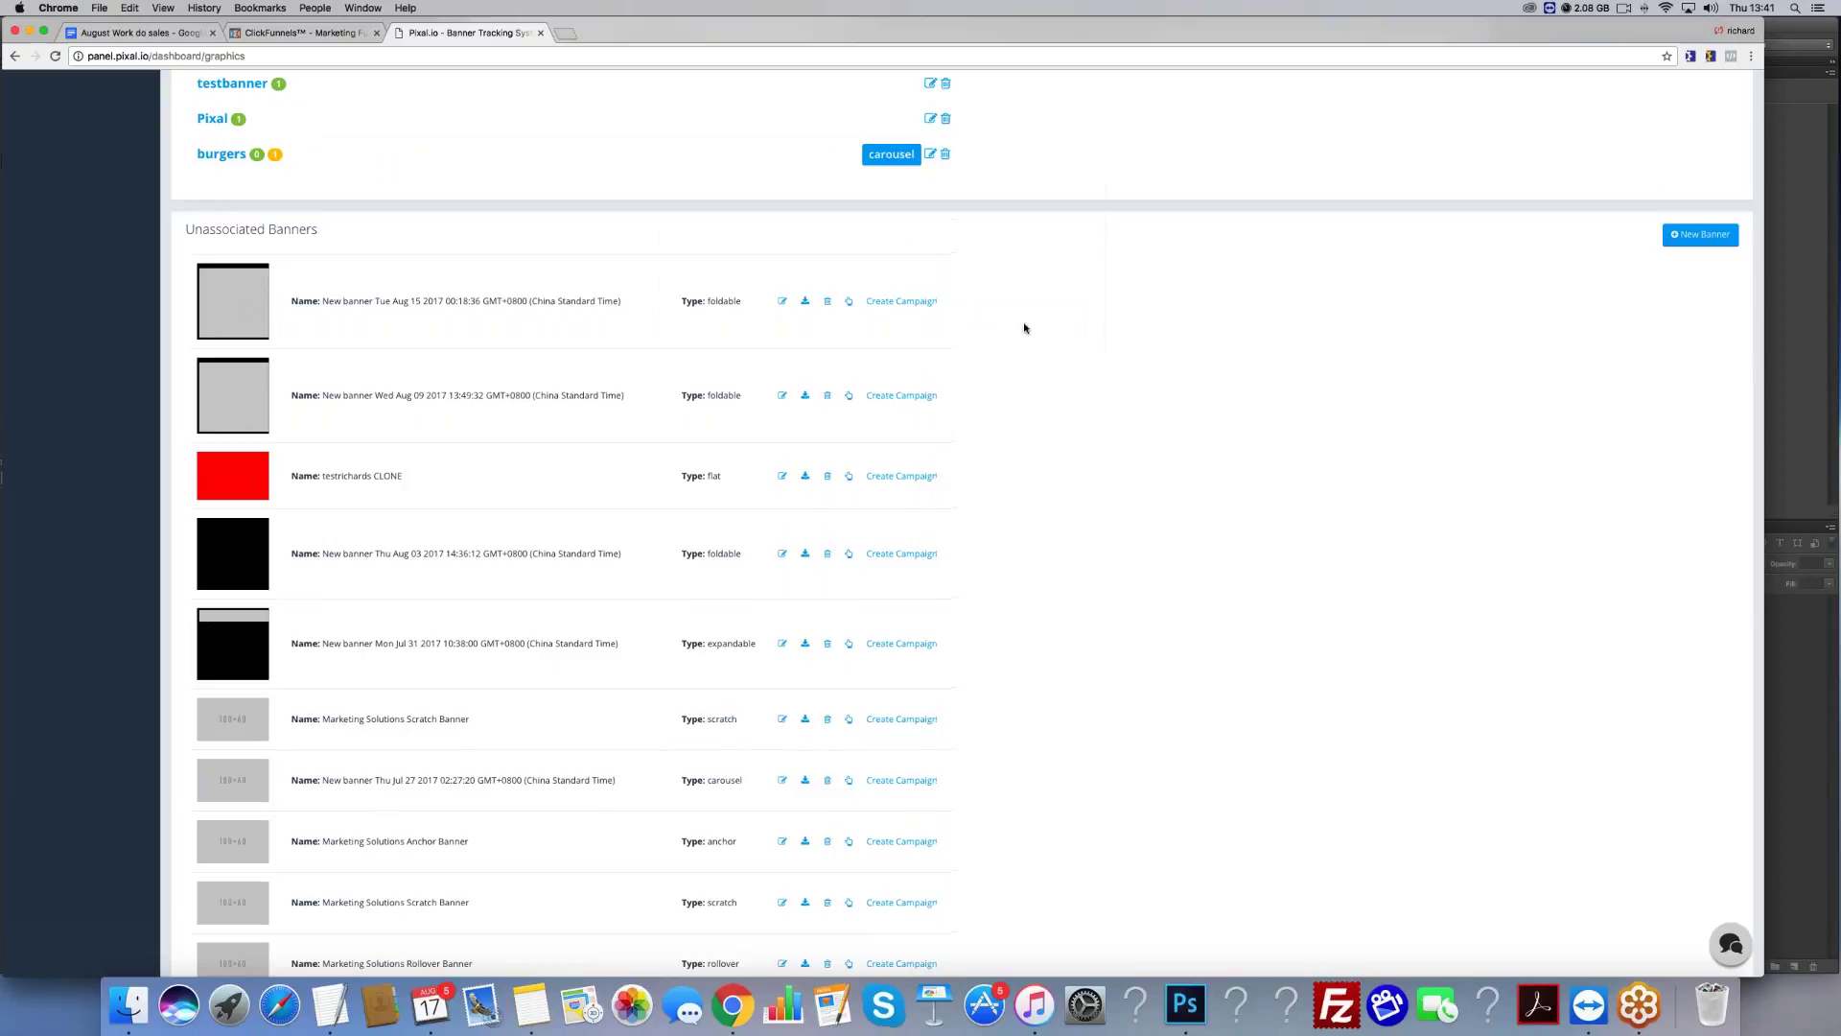
pyautogui.scroll(2, 1037, 327)
pyautogui.scroll(5, 1038, 327)
pyautogui.scroll(-2, 982, 461)
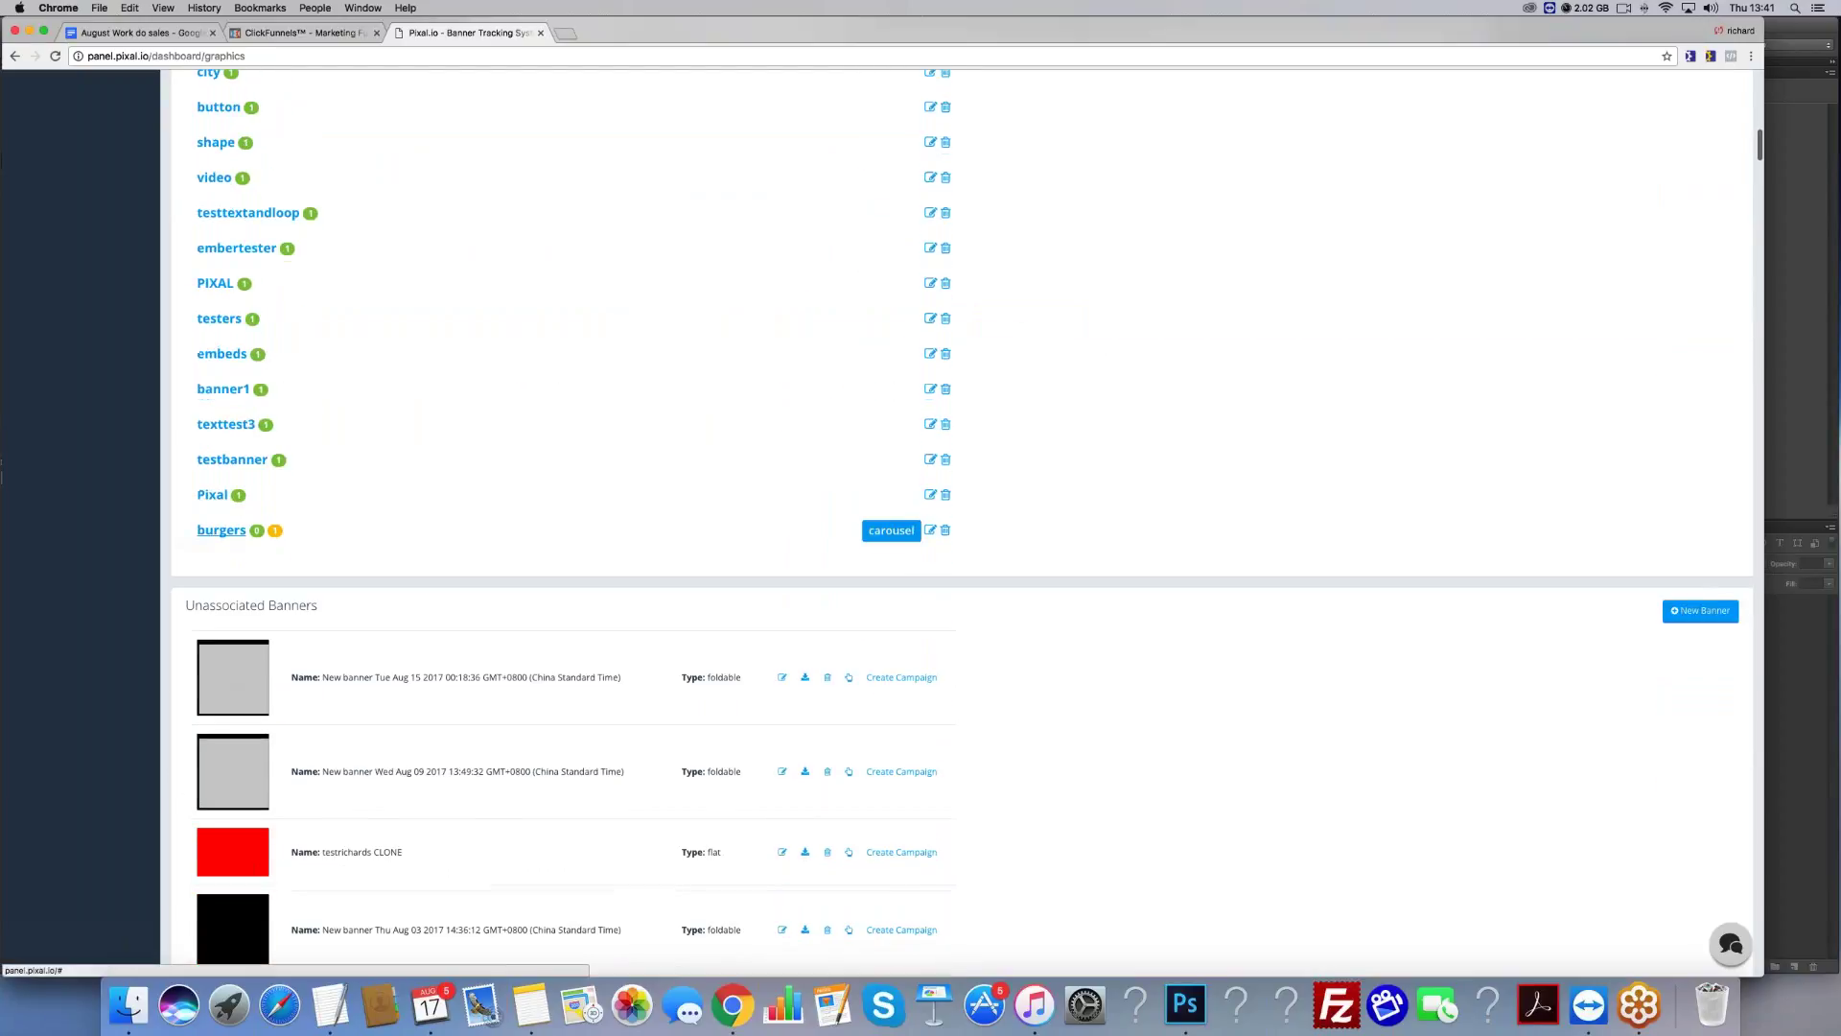
# Switch on the burgers campaign's banner toggle, then go to the Clients list
pyautogui.scroll(15, 1247, 424)
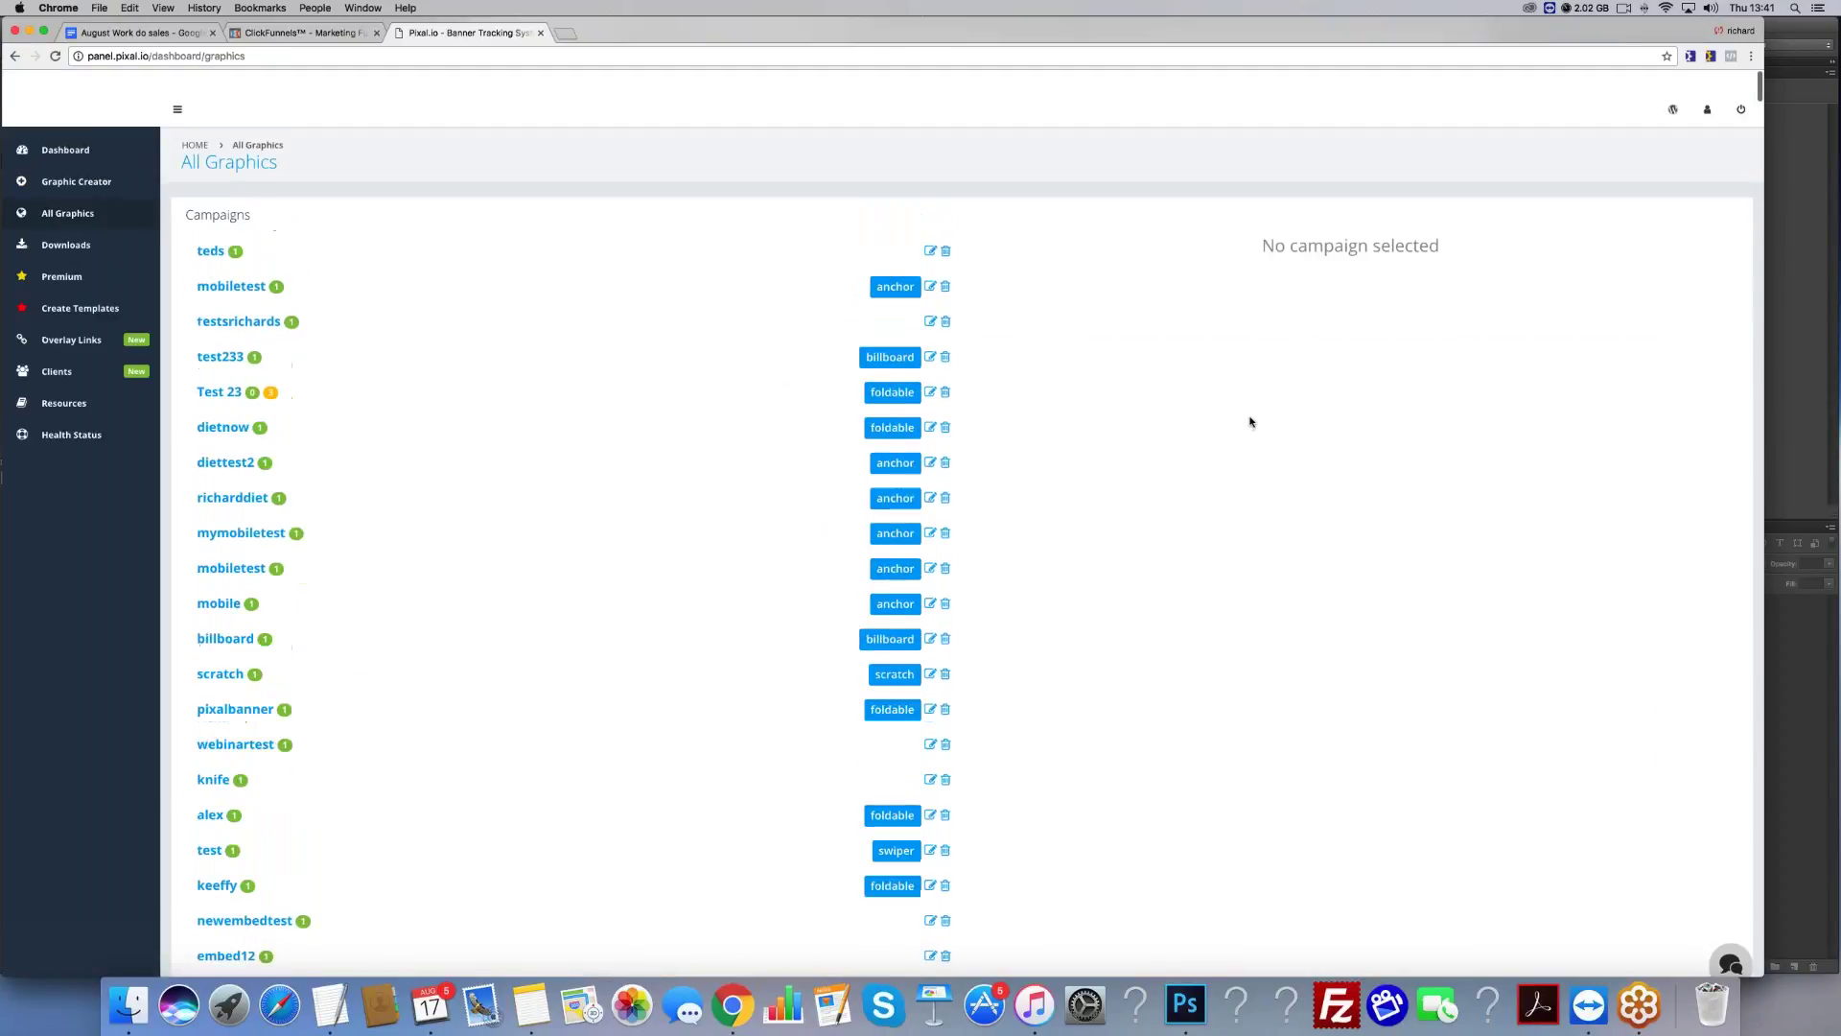
pyautogui.scroll(-20, 1235, 425)
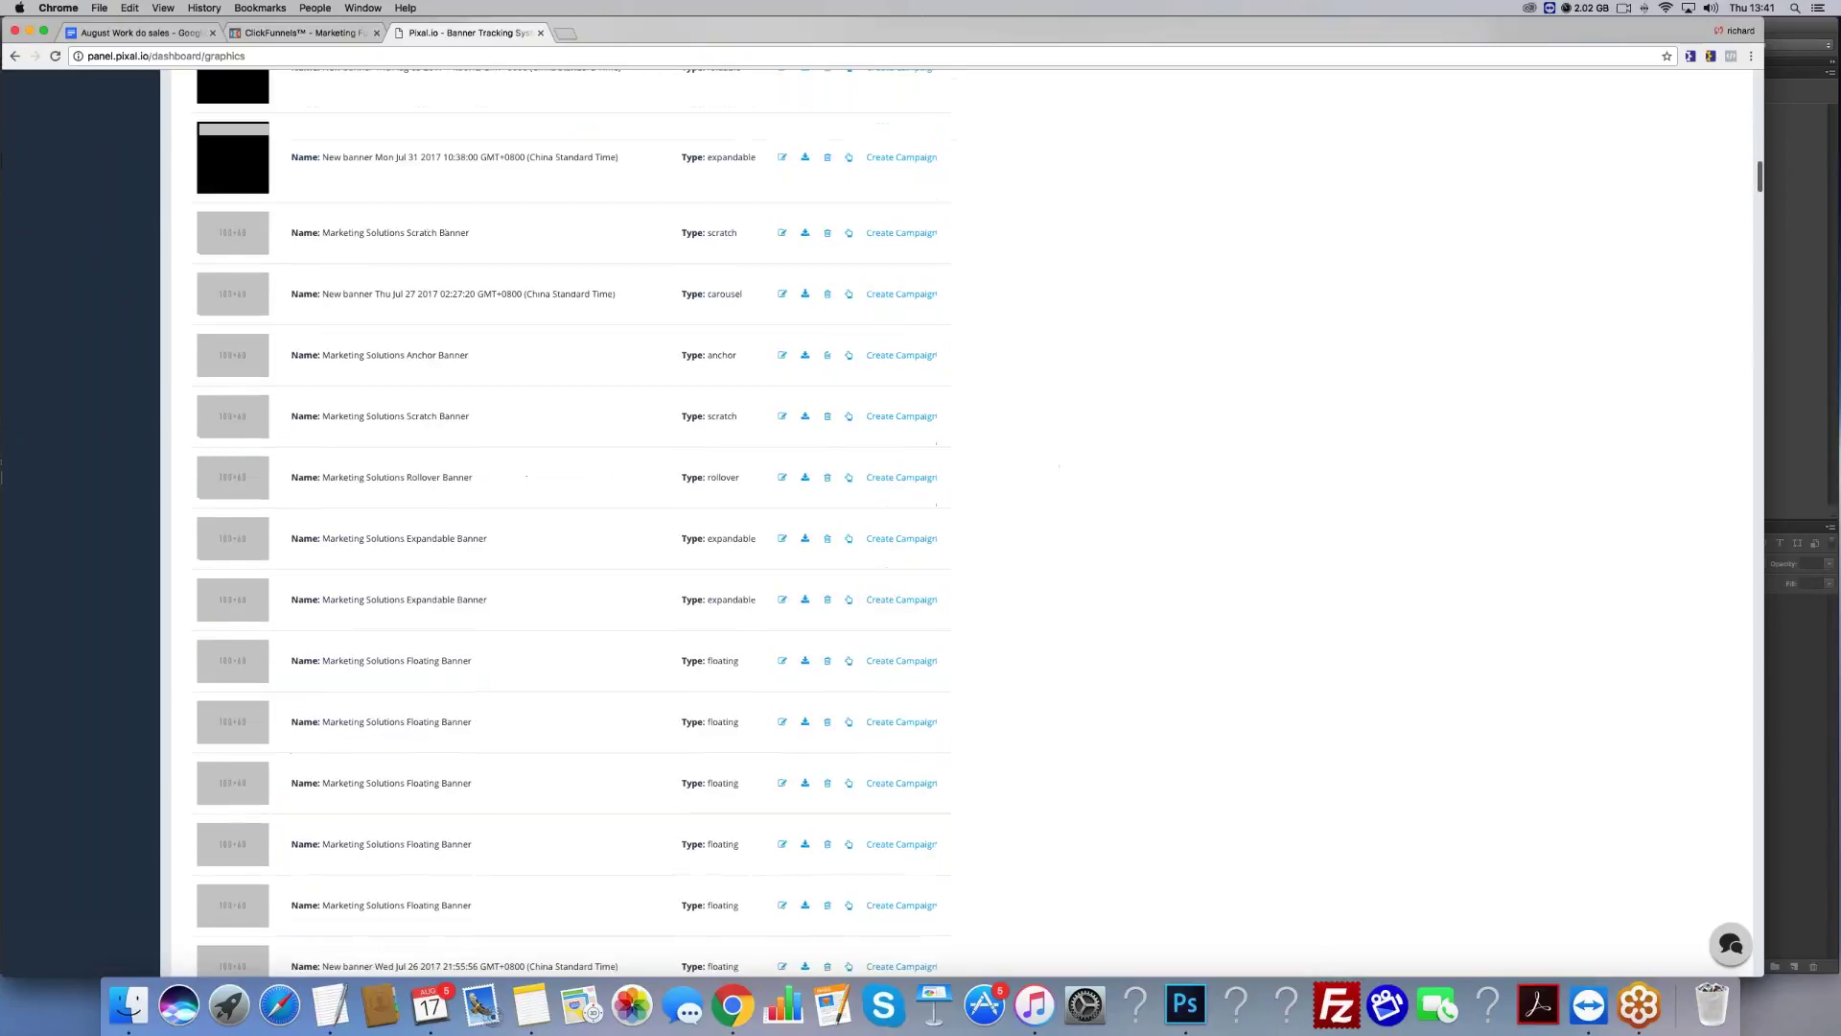
pyautogui.scroll(5, 276, 761)
pyautogui.click(231, 832)
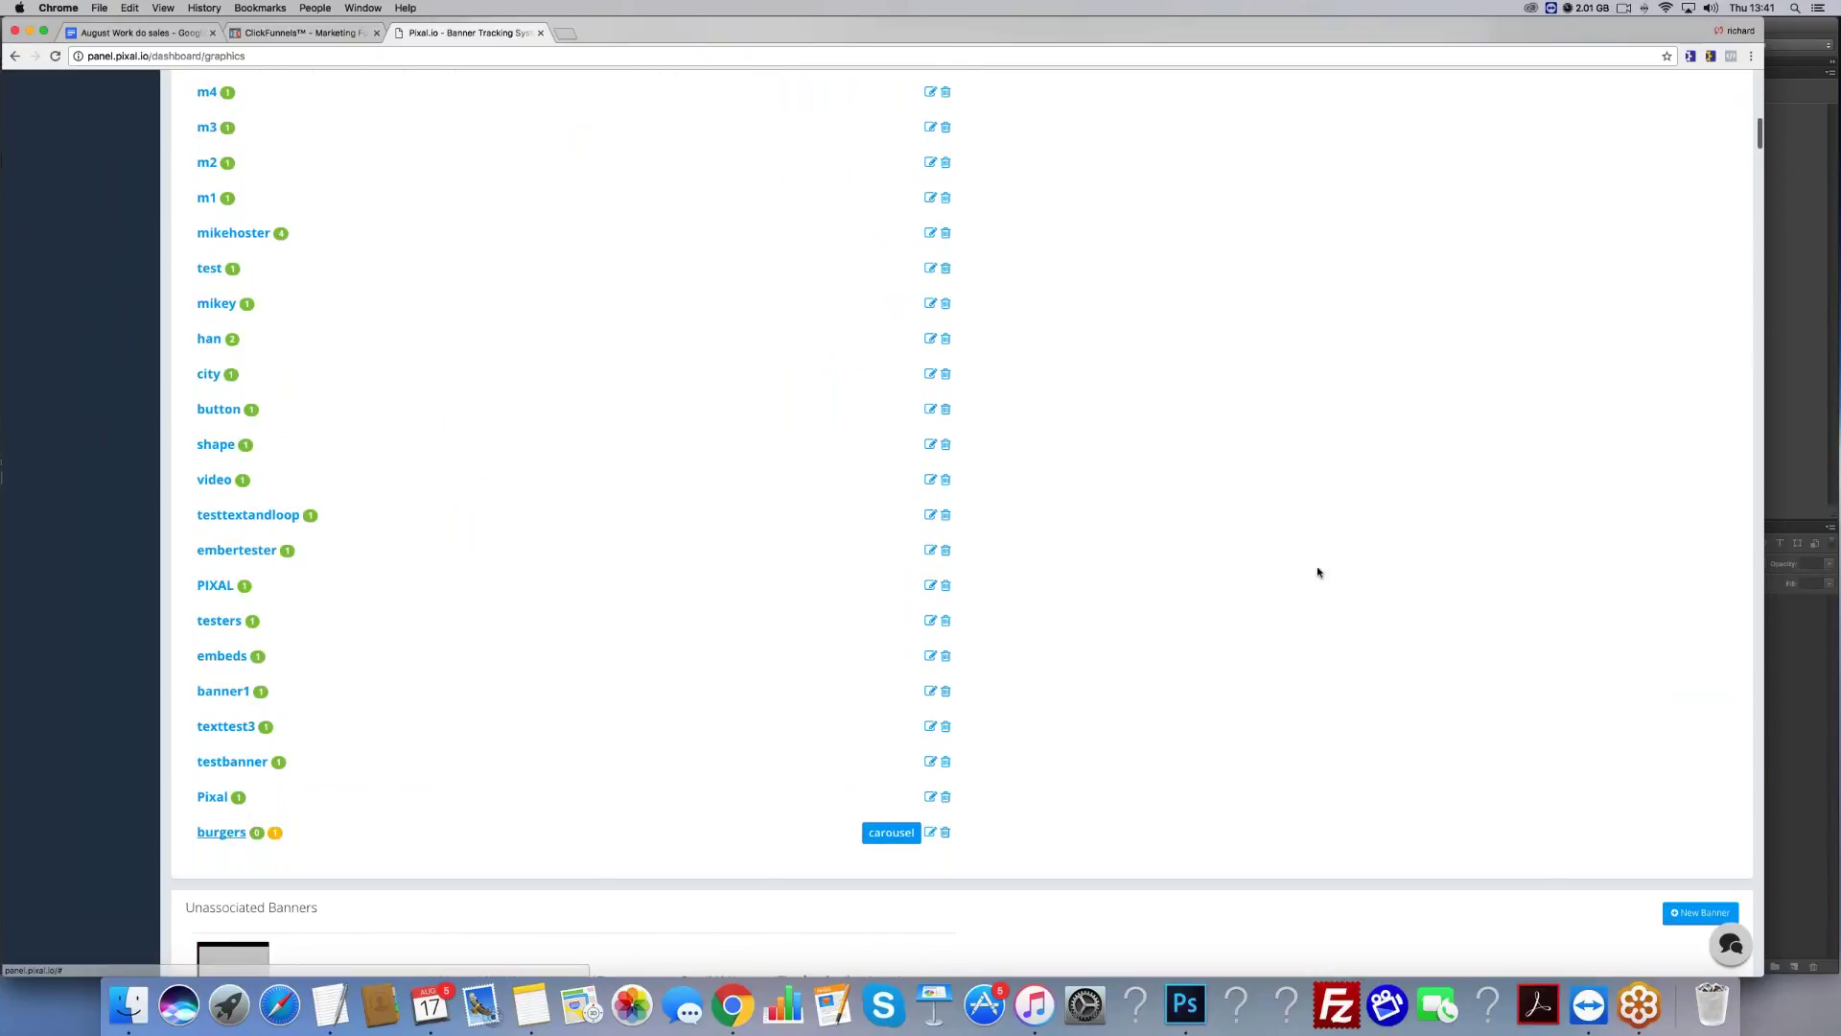
pyautogui.scroll(15, 1316, 571)
pyautogui.scroll(-1, 1316, 571)
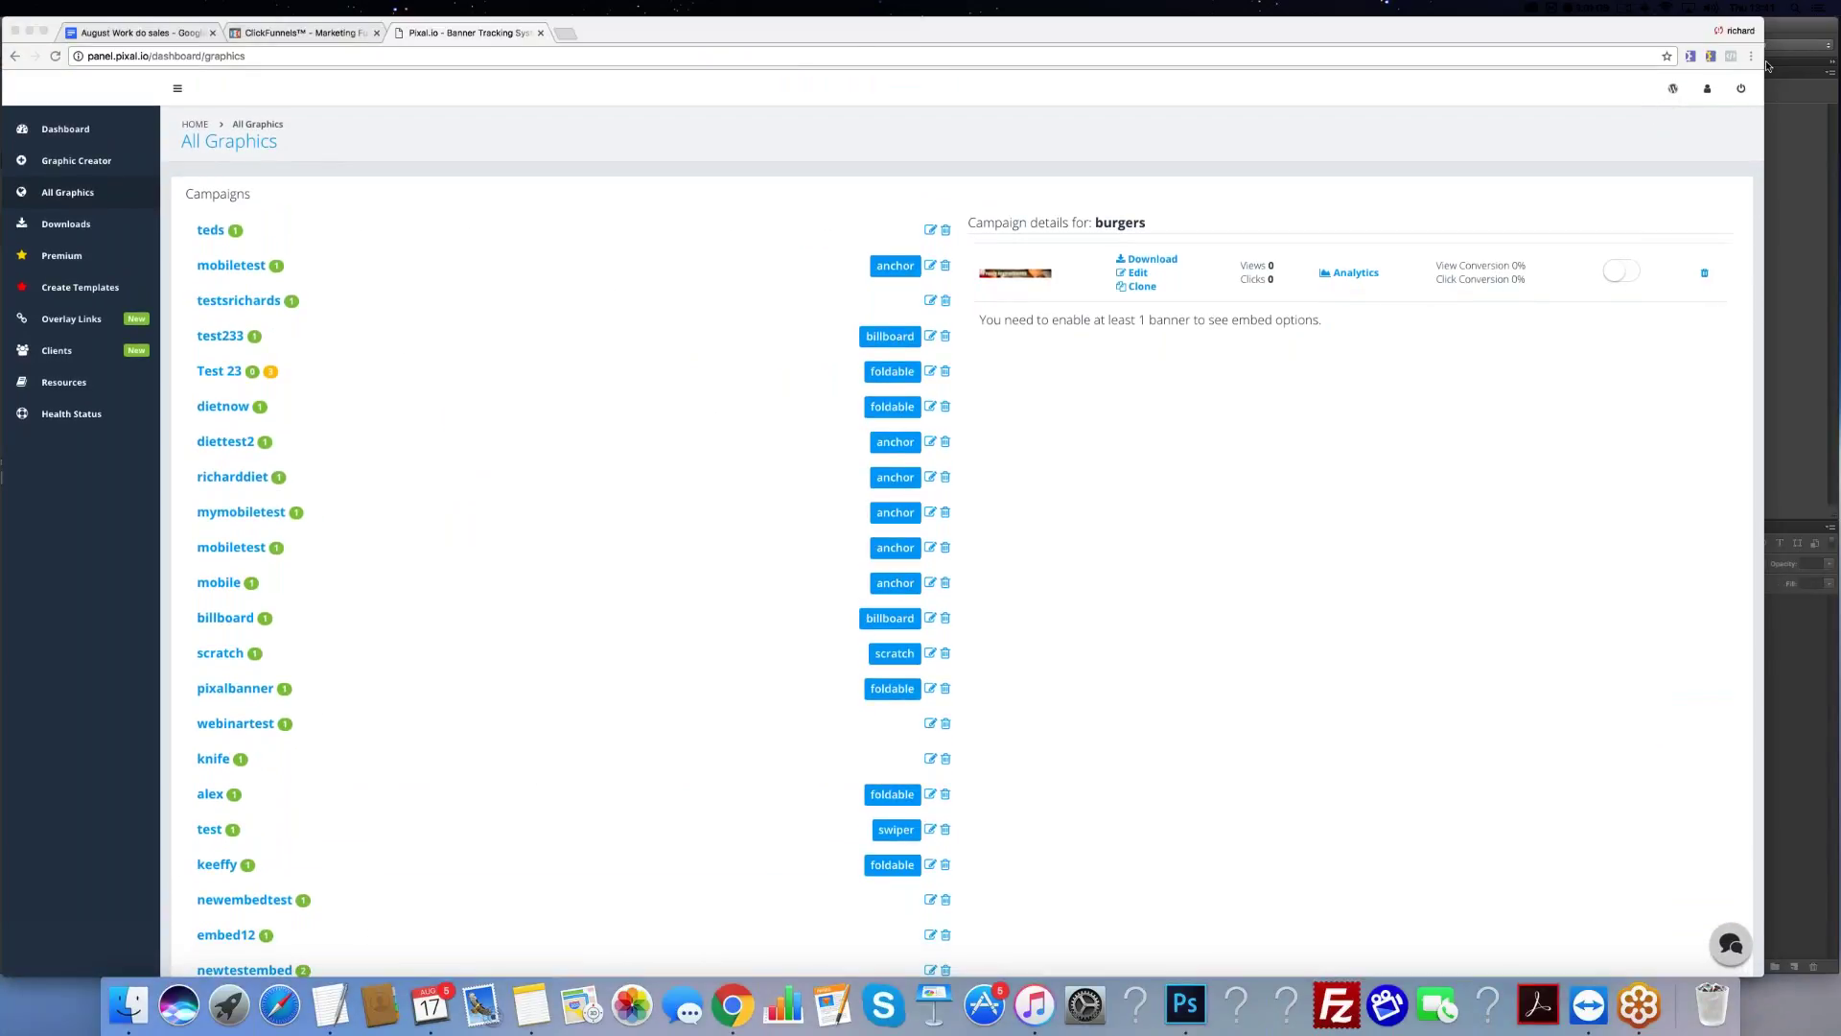
pyautogui.click(1618, 271)
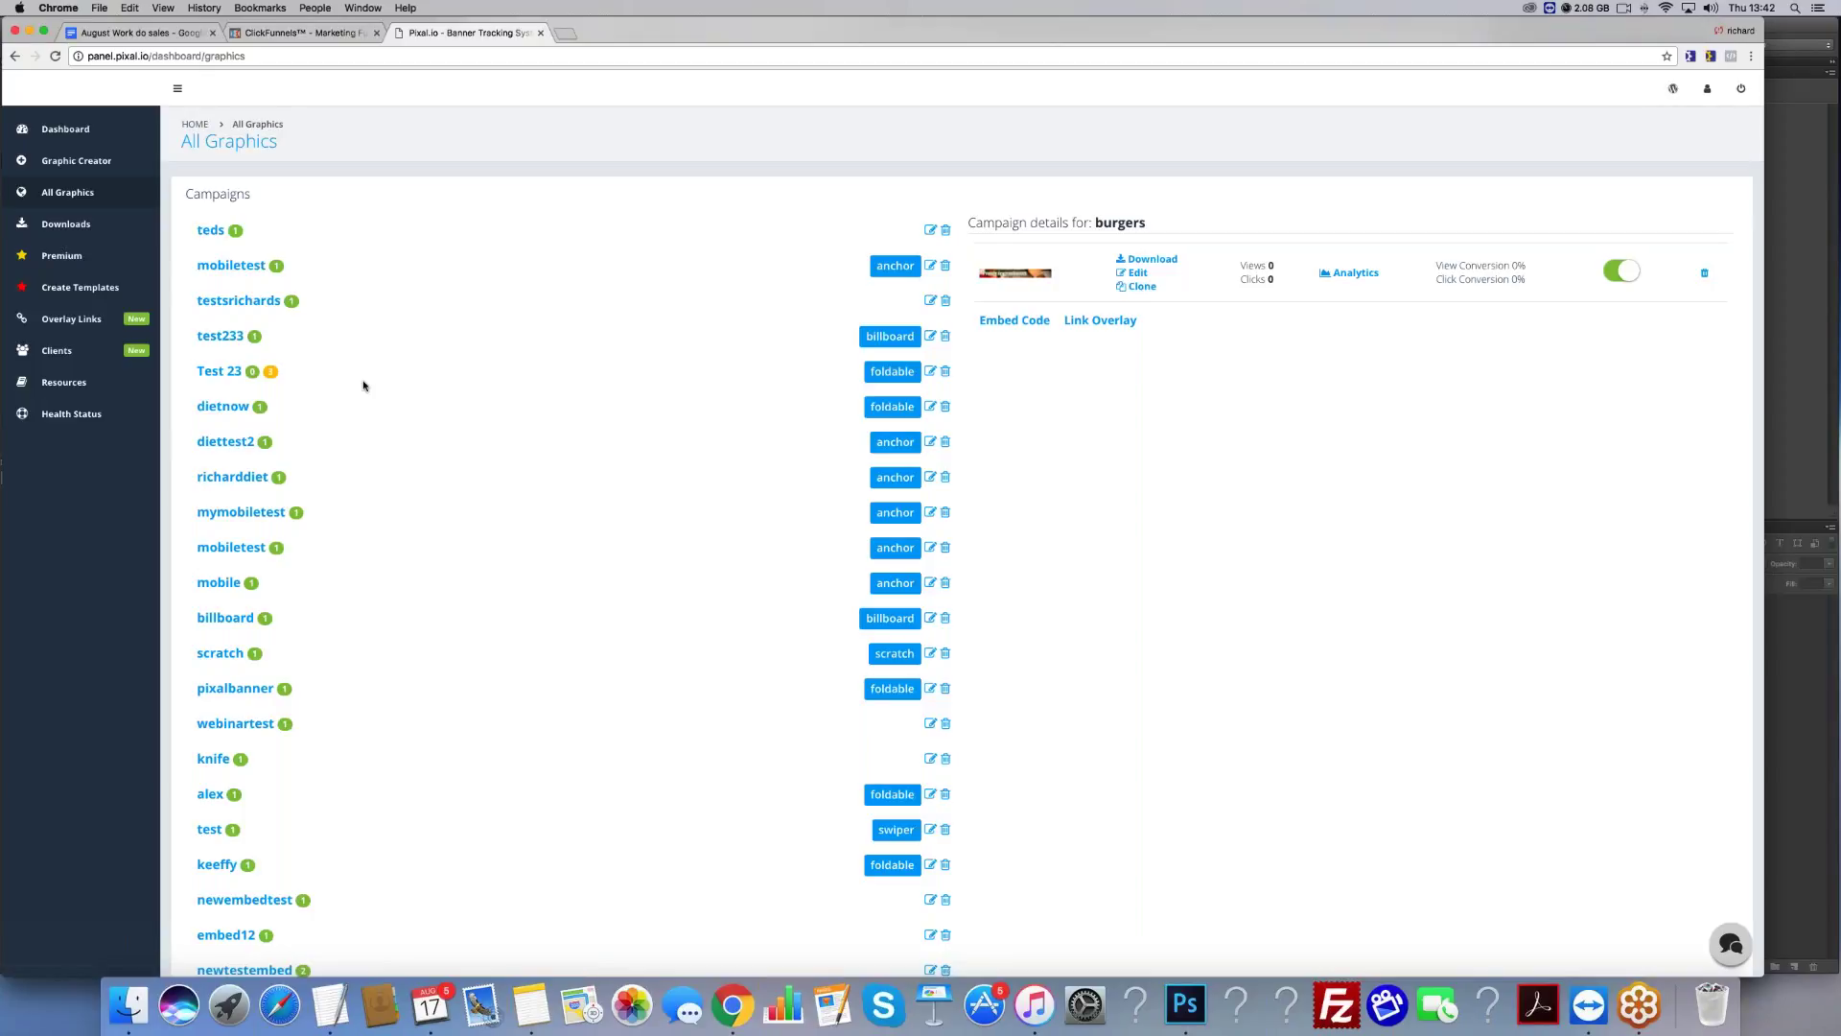
pyautogui.click(74, 357)
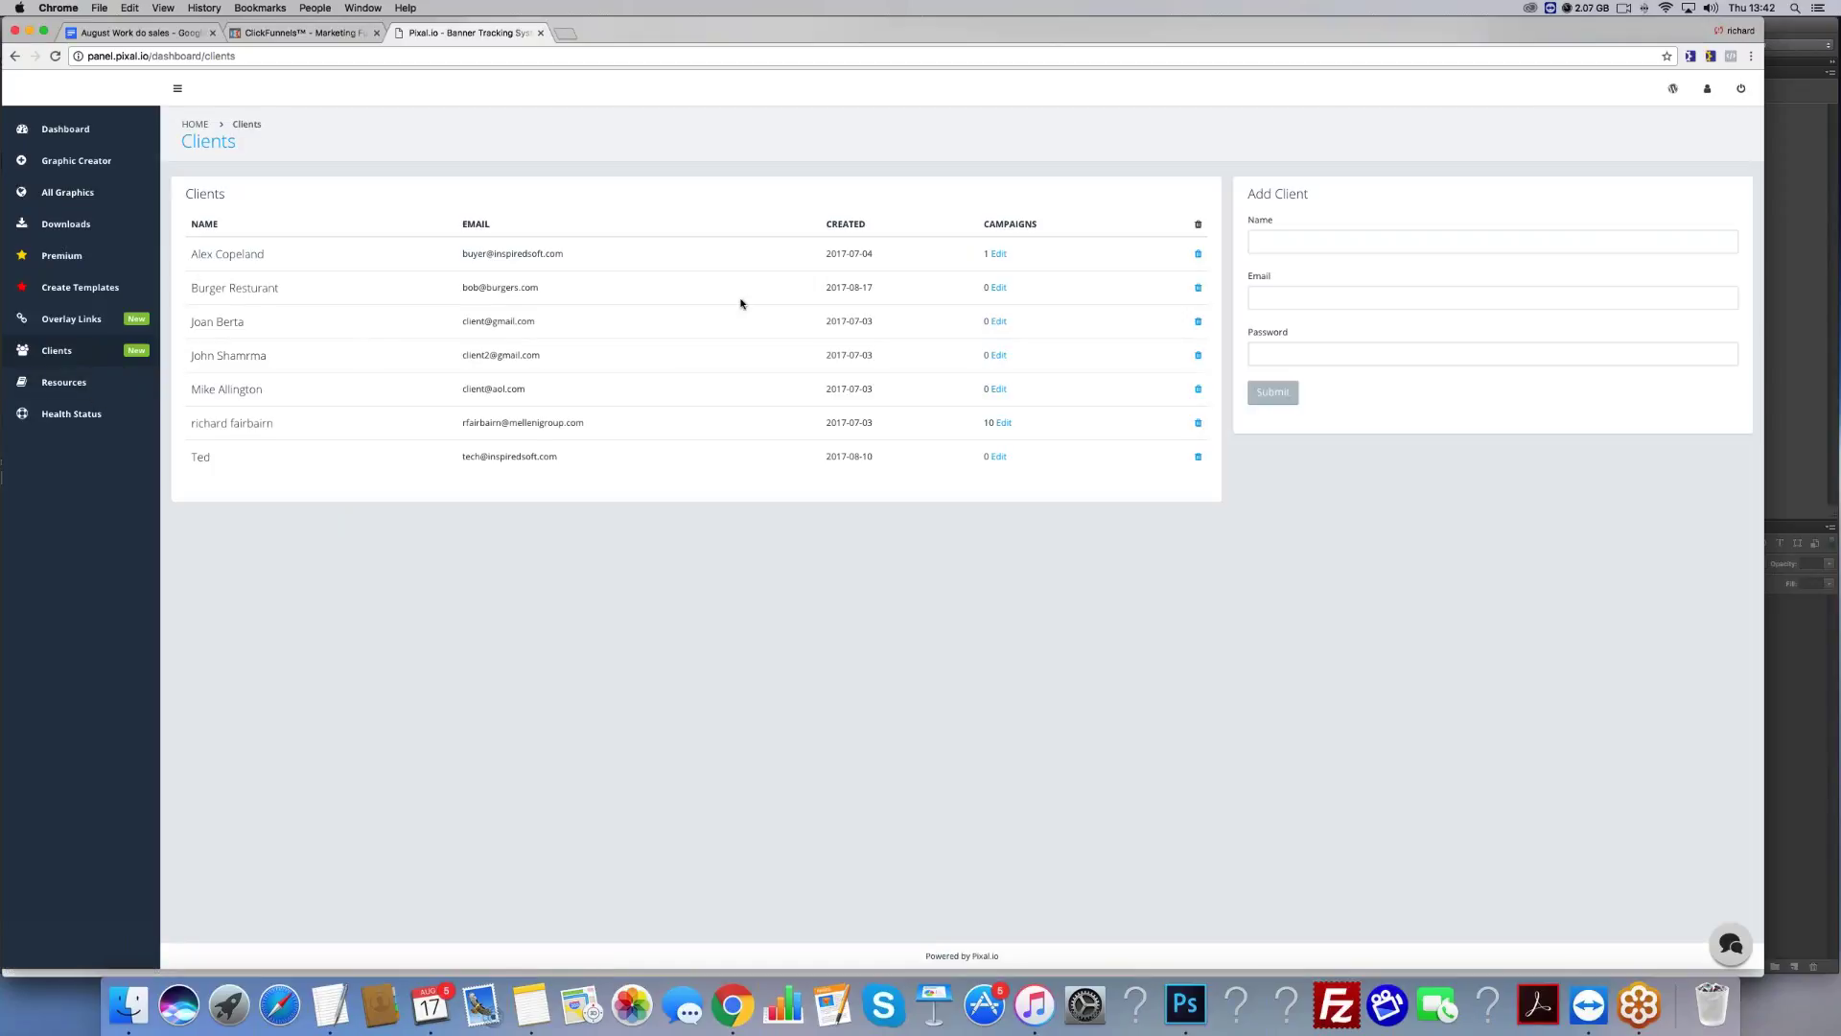
# Approve Burger Resturant's access to the burgers campaign, then open a new browser tab
pyautogui.click(1004, 288)
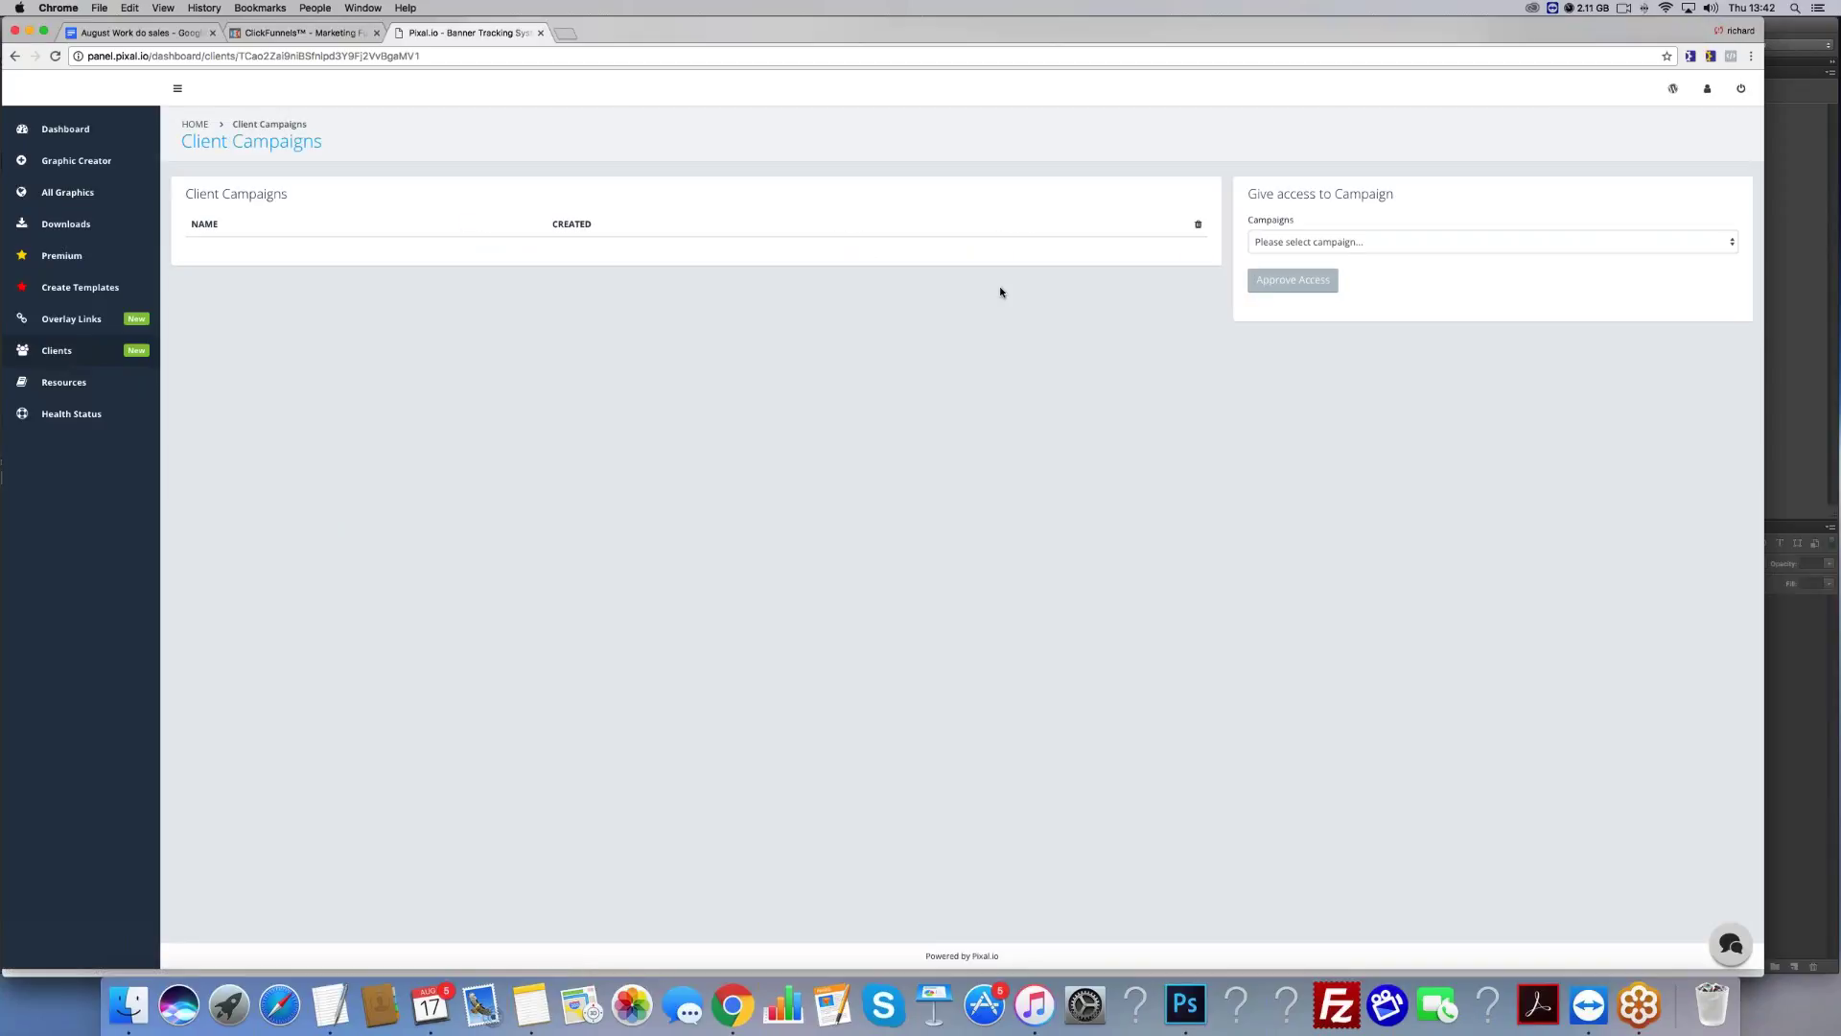
pyautogui.click(1429, 243)
pyautogui.click(1344, 255)
pyautogui.click(1314, 281)
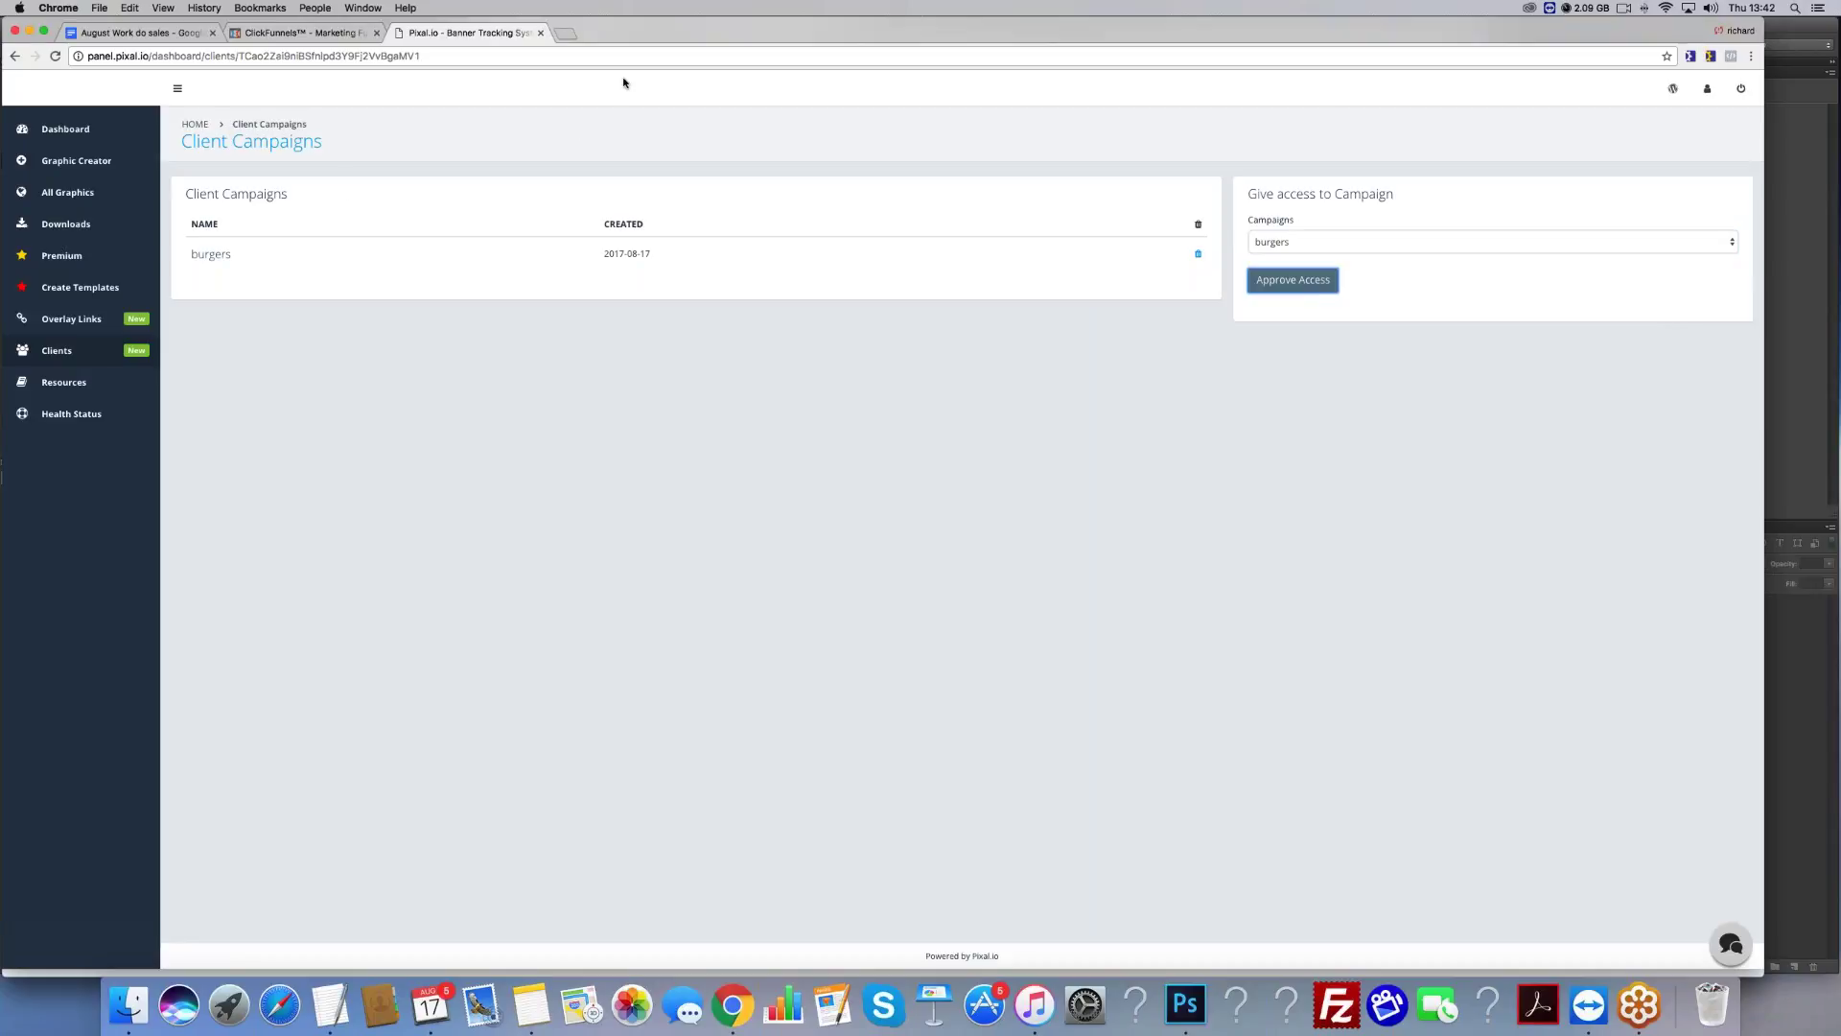
pyautogui.click(566, 33)
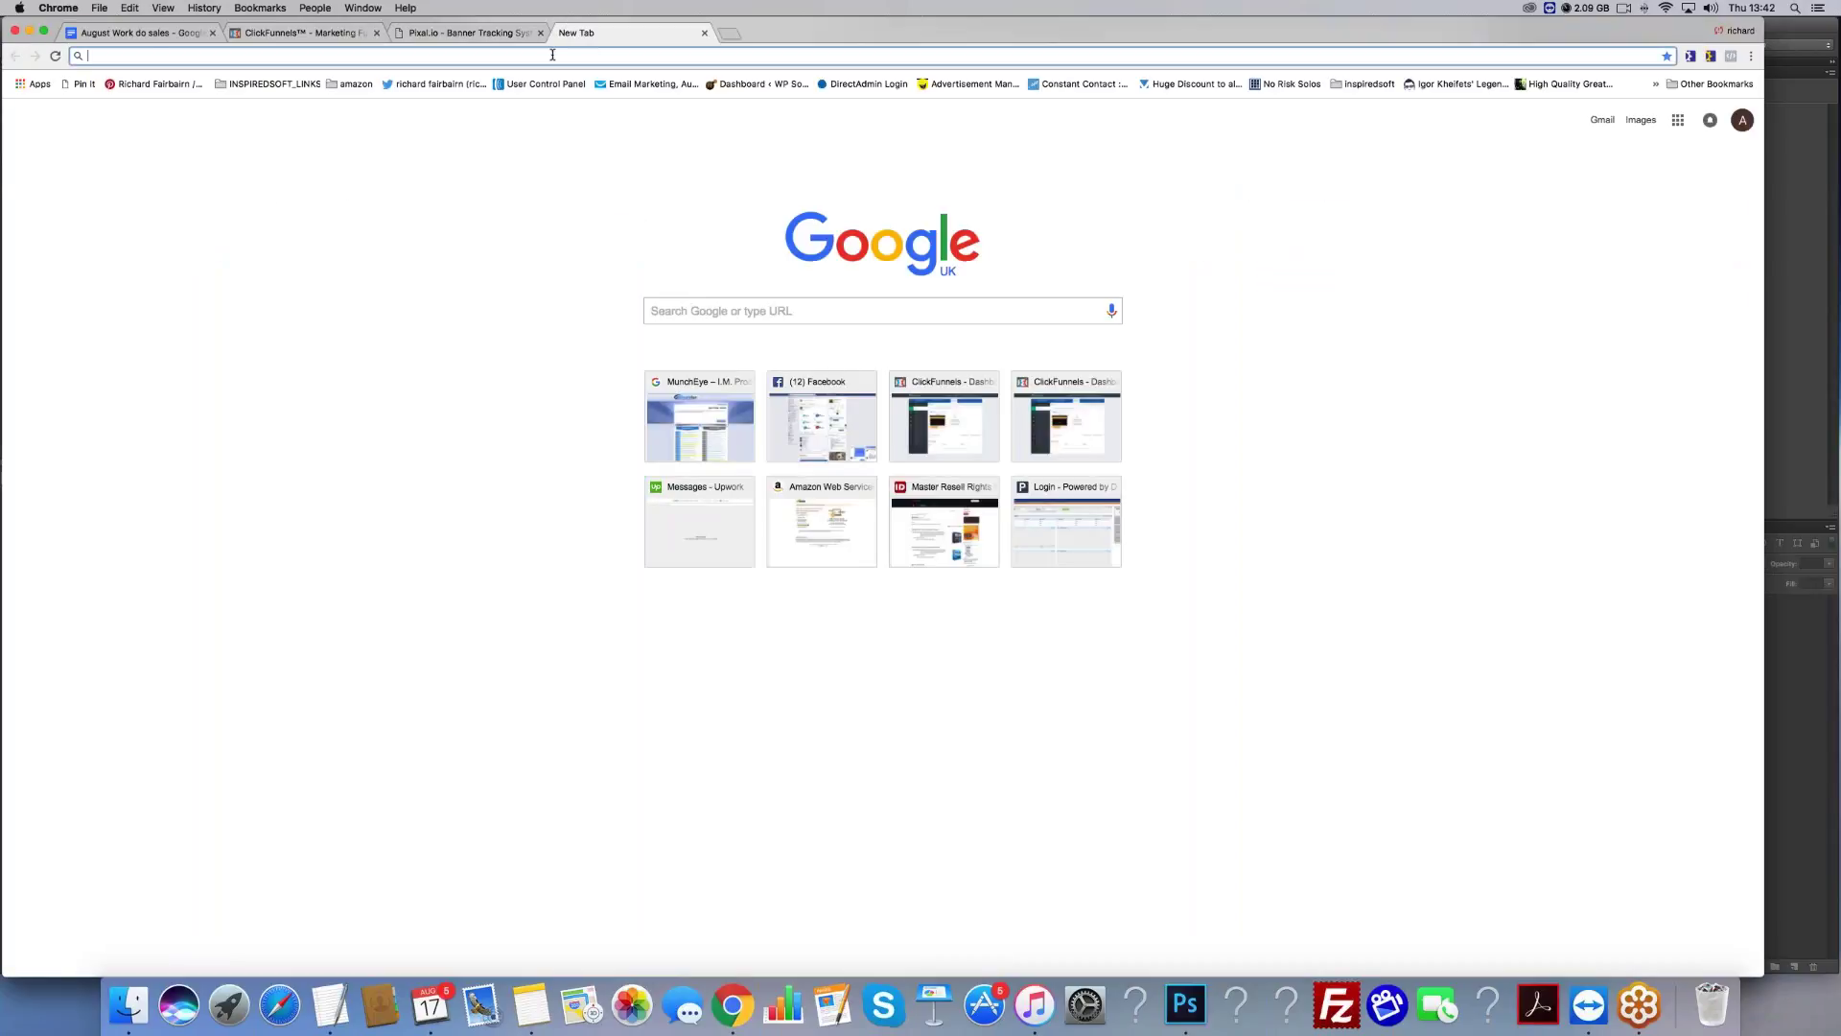
# Load client.pixal.io by entering 'client' in the address bar and accepting the suggestion
pyautogui.write('client.pixal.io')
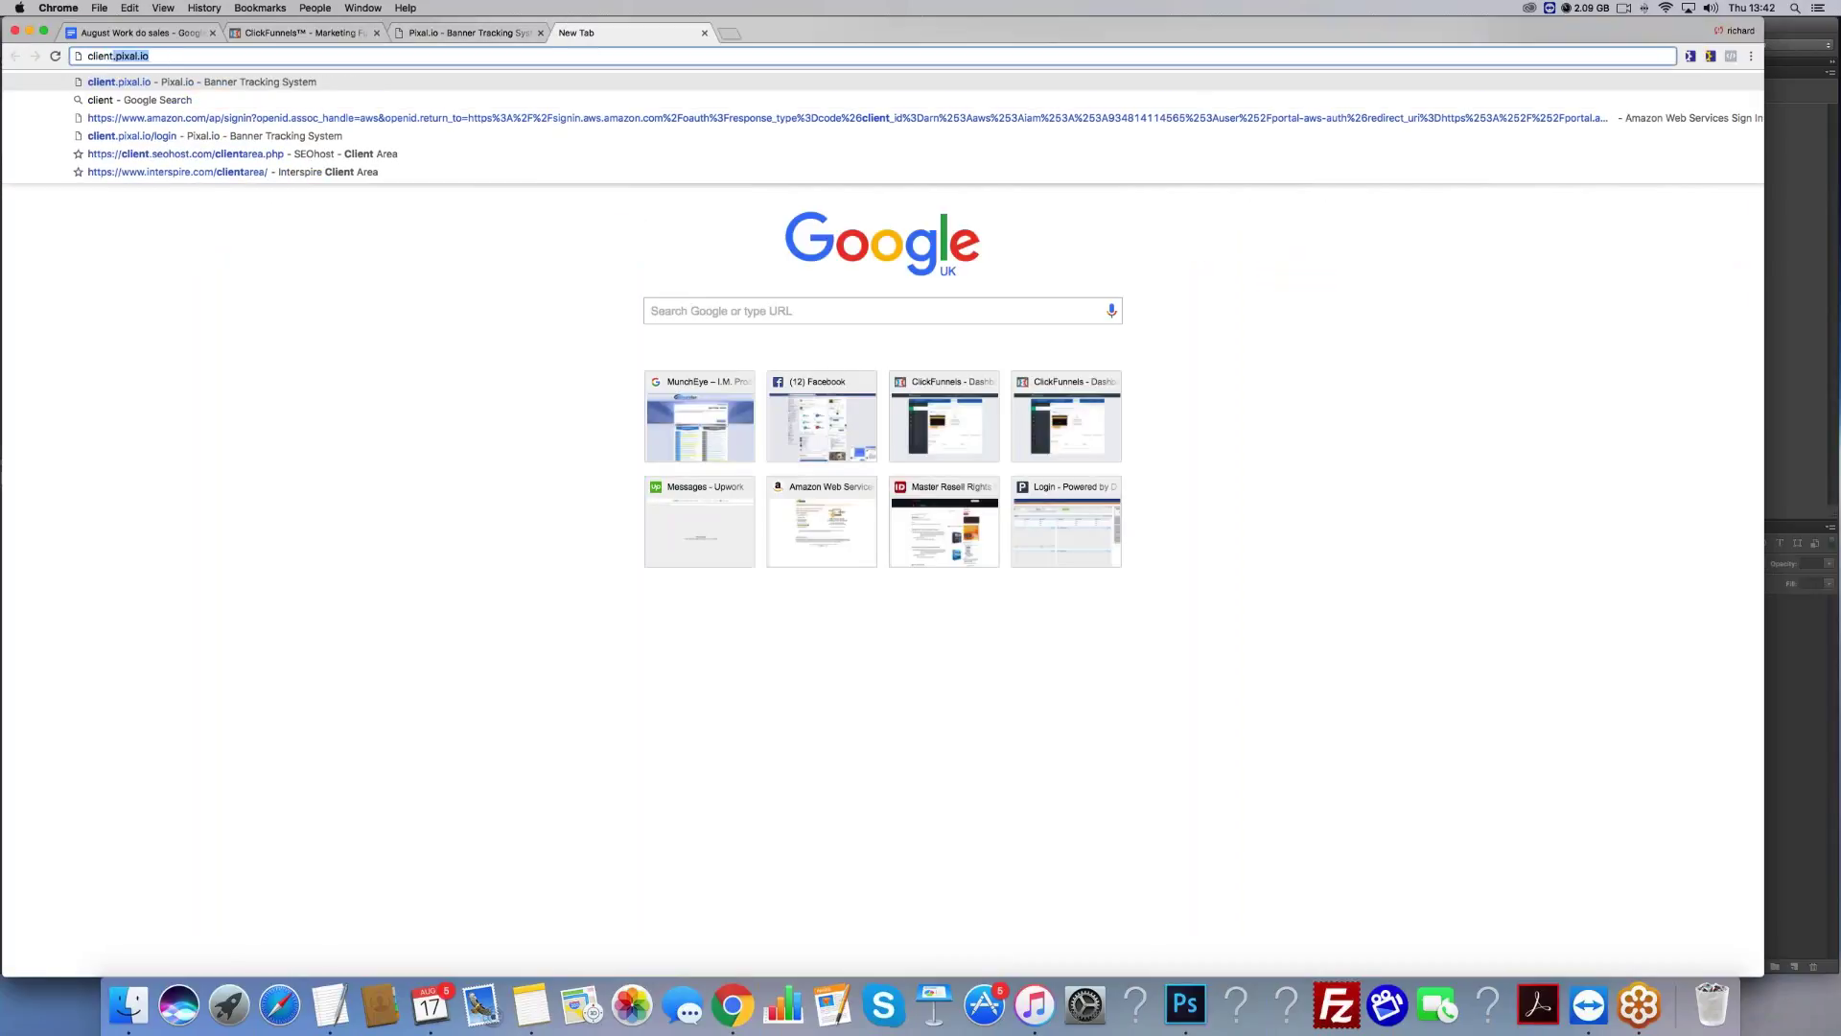
pyautogui.press('Return')
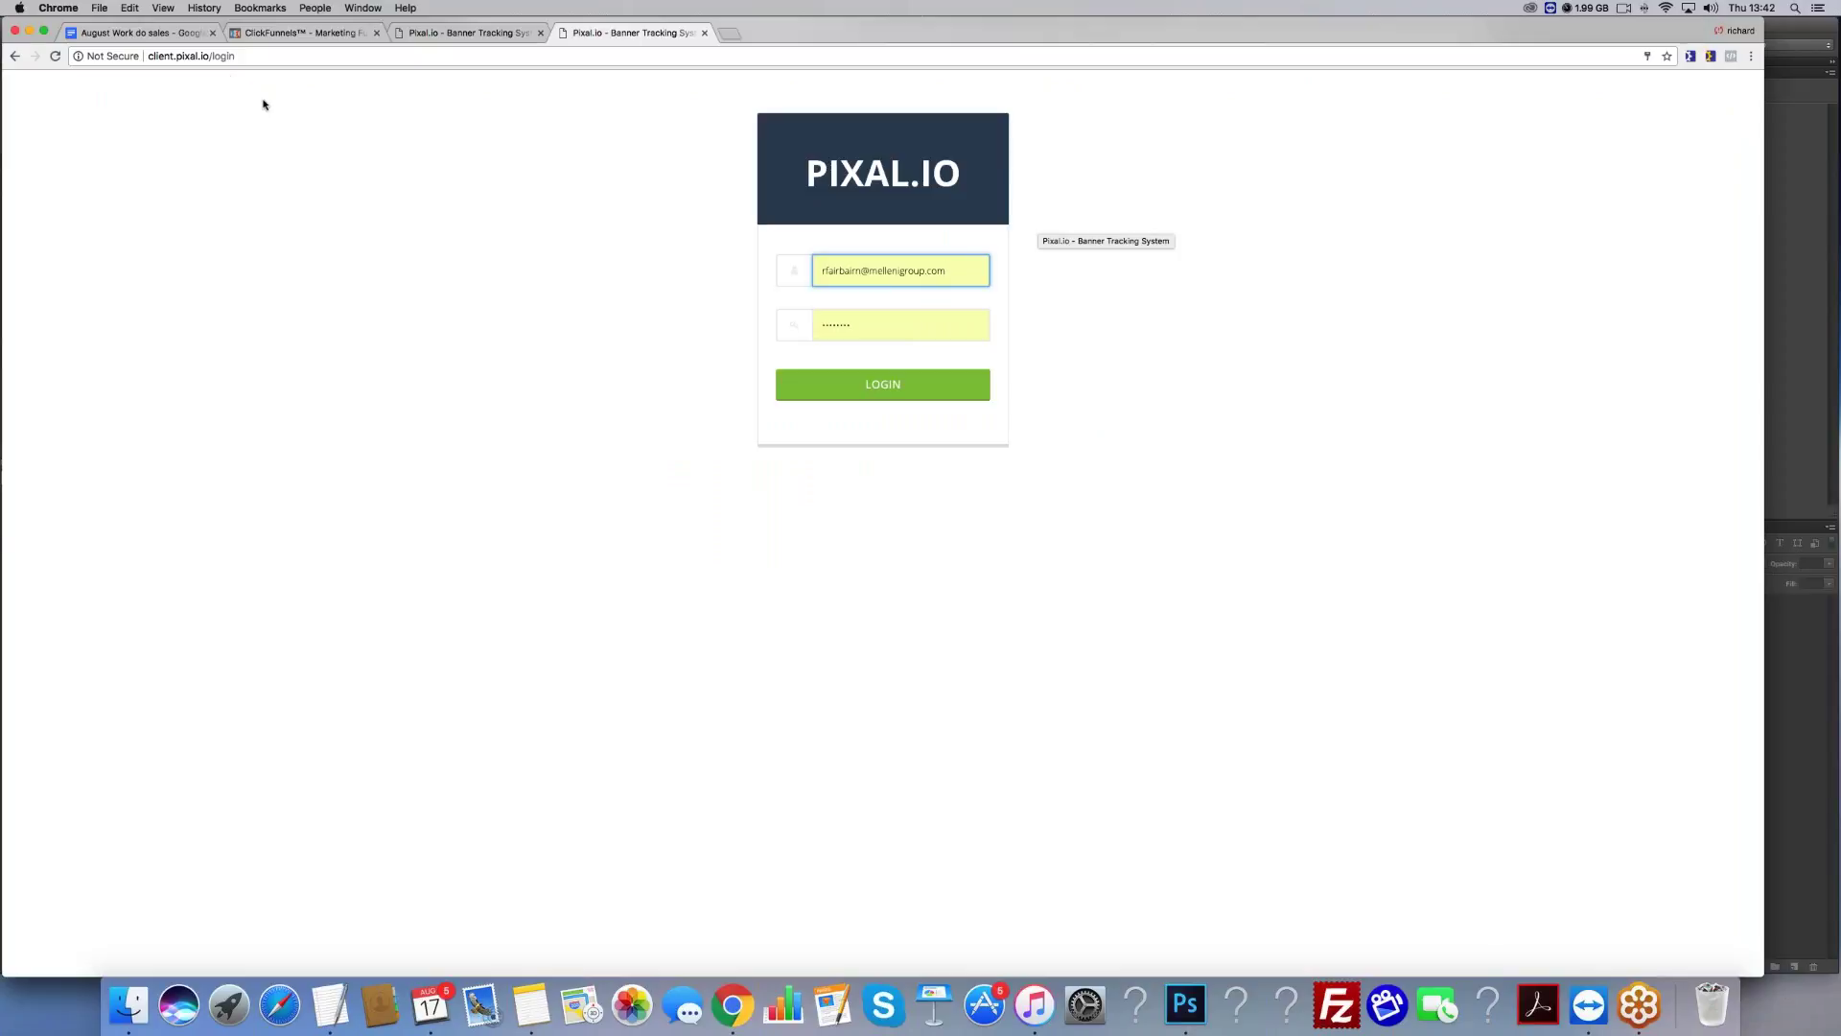
# Copy the Burger Resturant client's e-mail from the admin Clients list
pyautogui.click(444, 33)
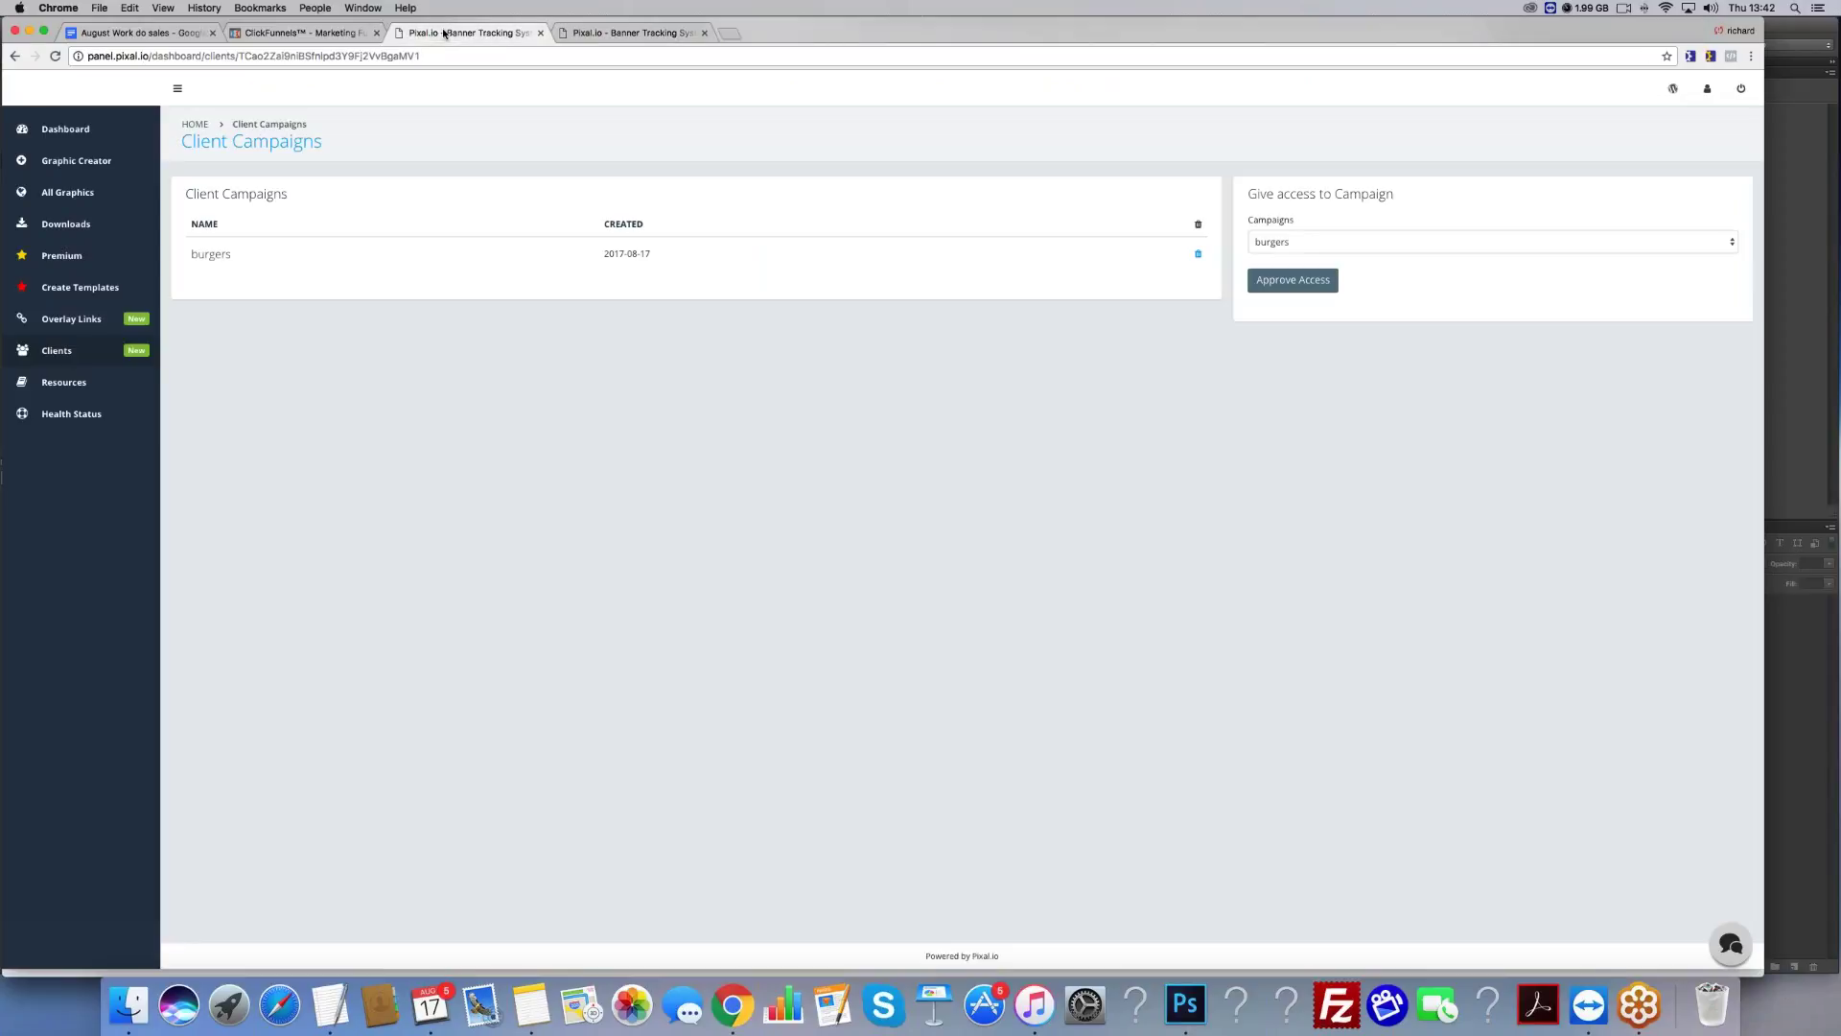
pyautogui.click(39, 351)
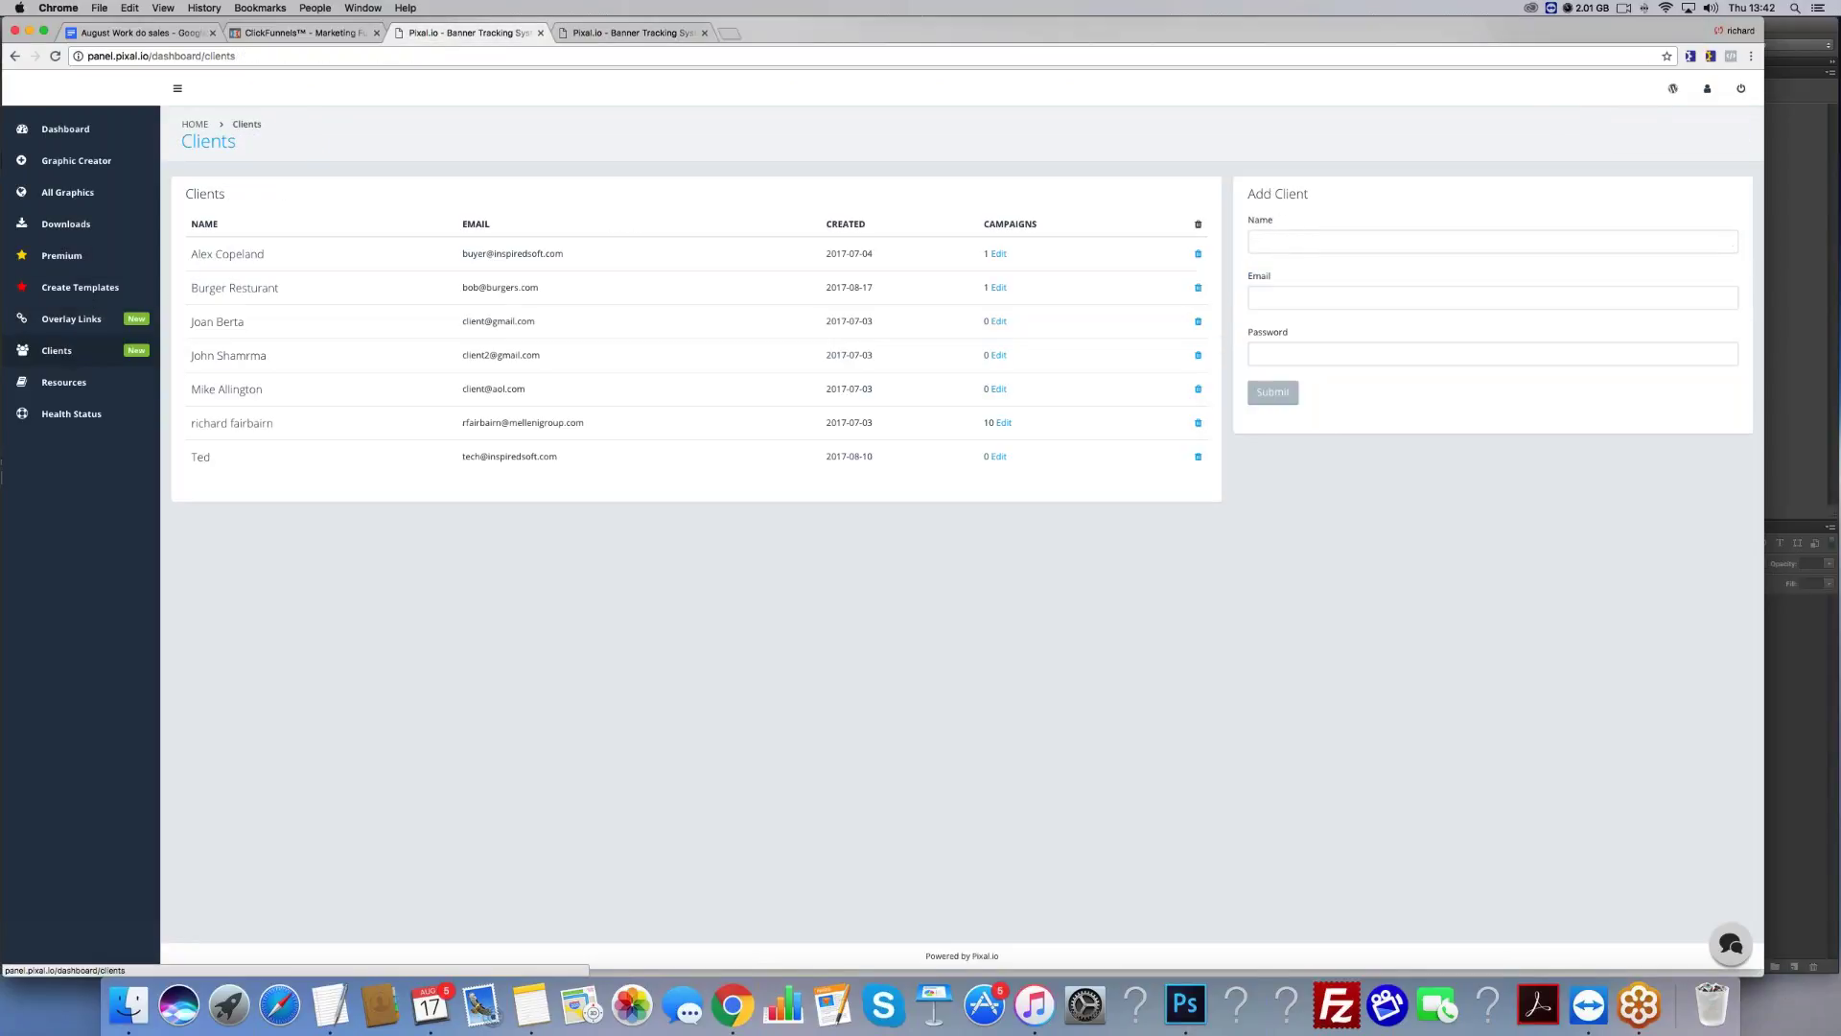
pyautogui.moveTo(541, 287); pyautogui.dragTo(472, 287)
pyautogui.rightClick(471, 288)
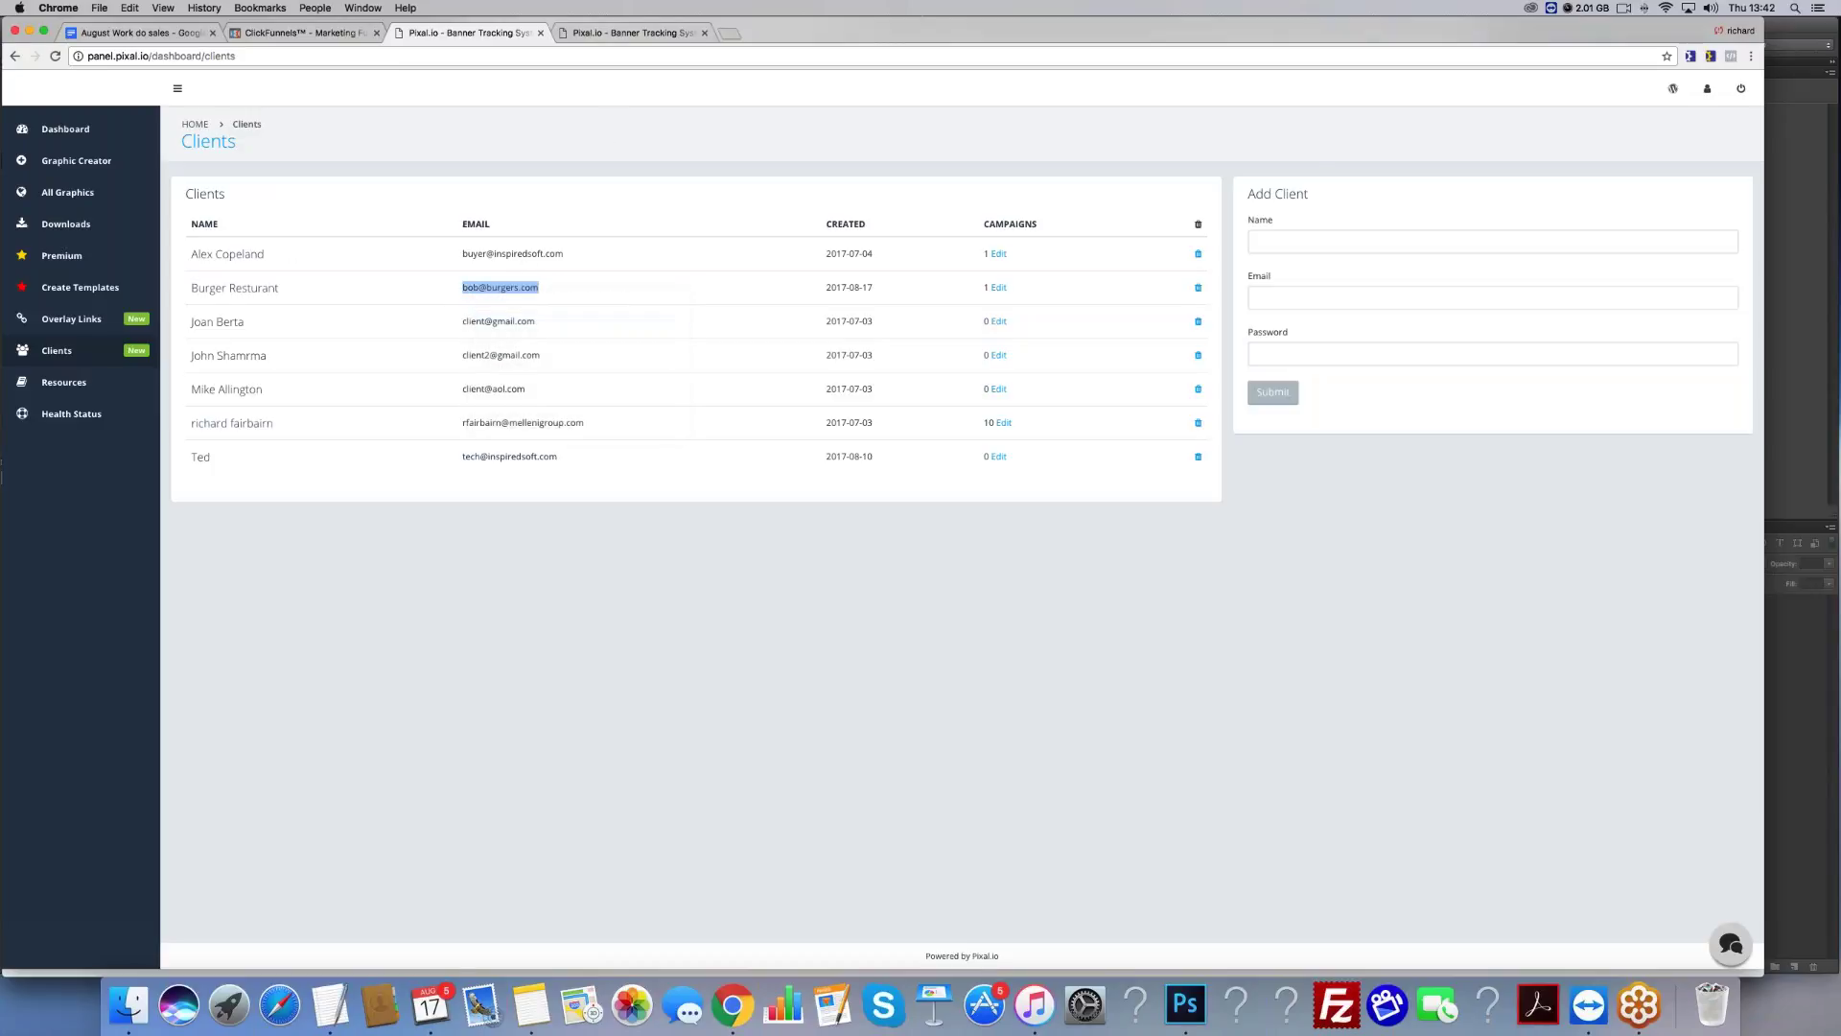
# Paste that e-mail into the client login form, enter the password, and log in
pyautogui.click(628, 32)
pyautogui.tripleClick(947, 268)
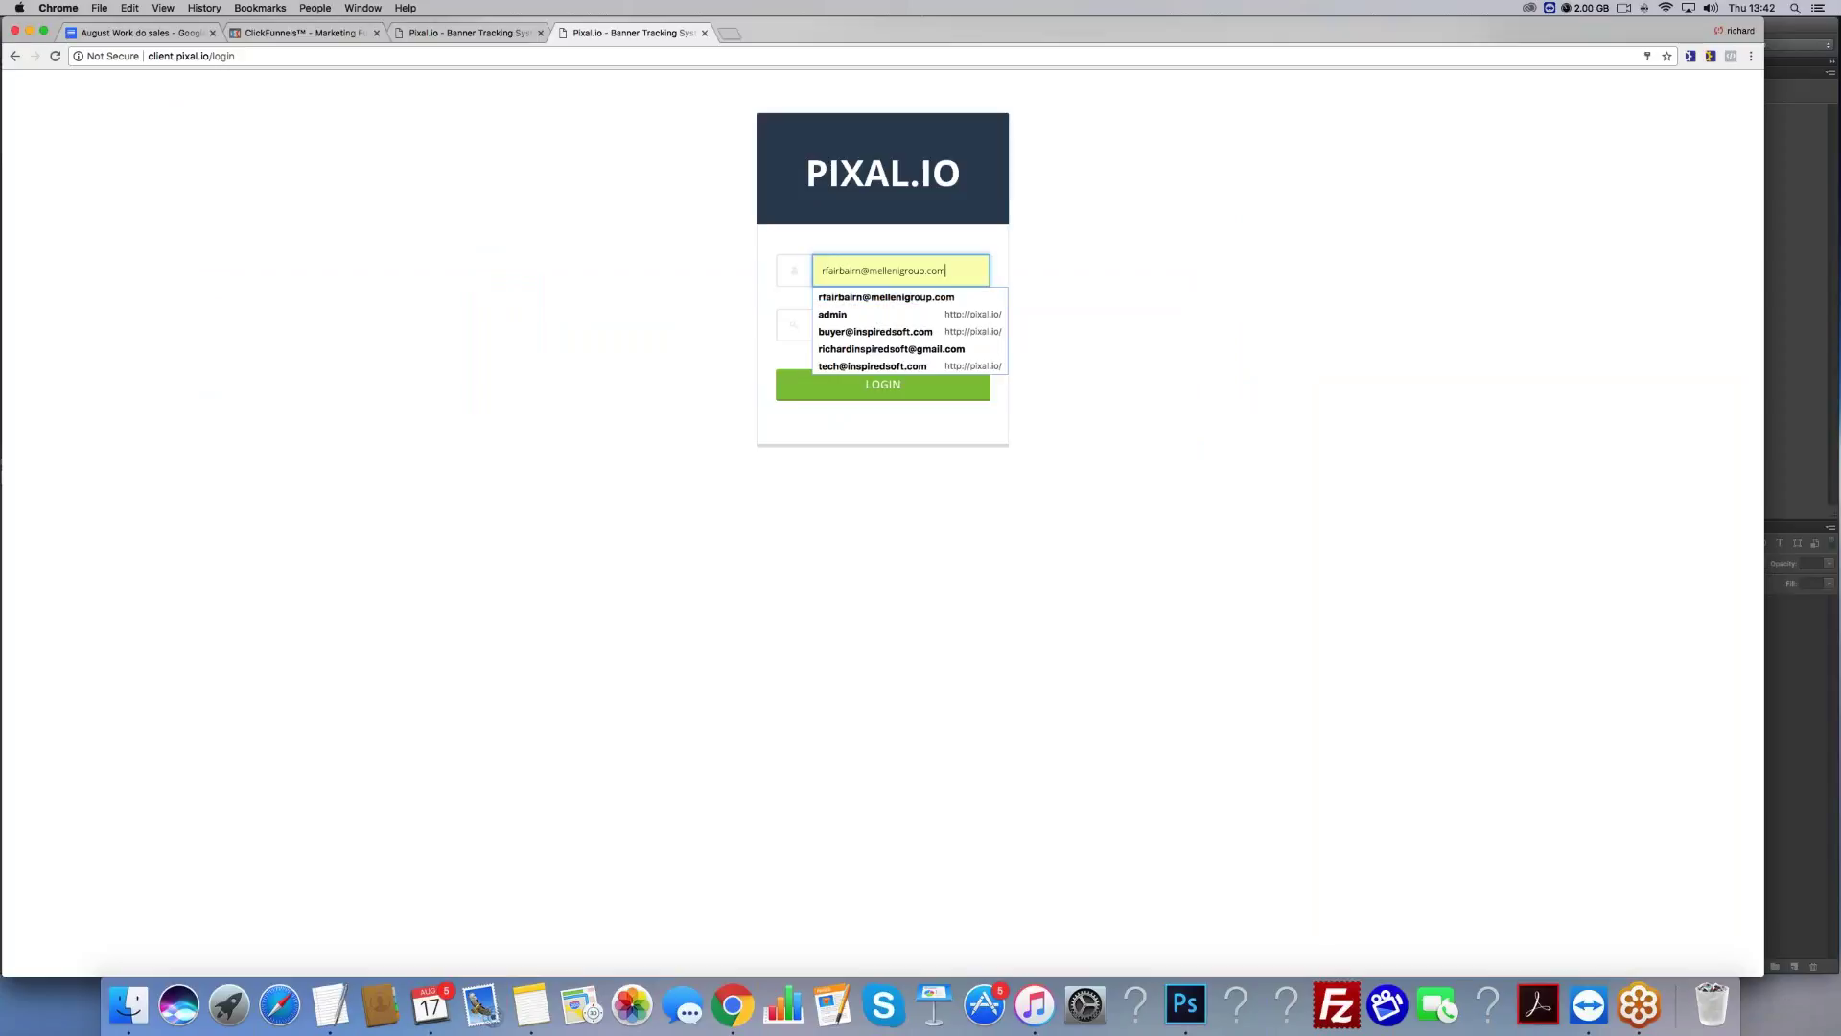
pyautogui.rightClick(829, 265)
pyautogui.click(859, 359)
pyautogui.click(872, 327)
pyautogui.press('super+a')
pyautogui.press('BackSpace')
pyautogui.write('p')
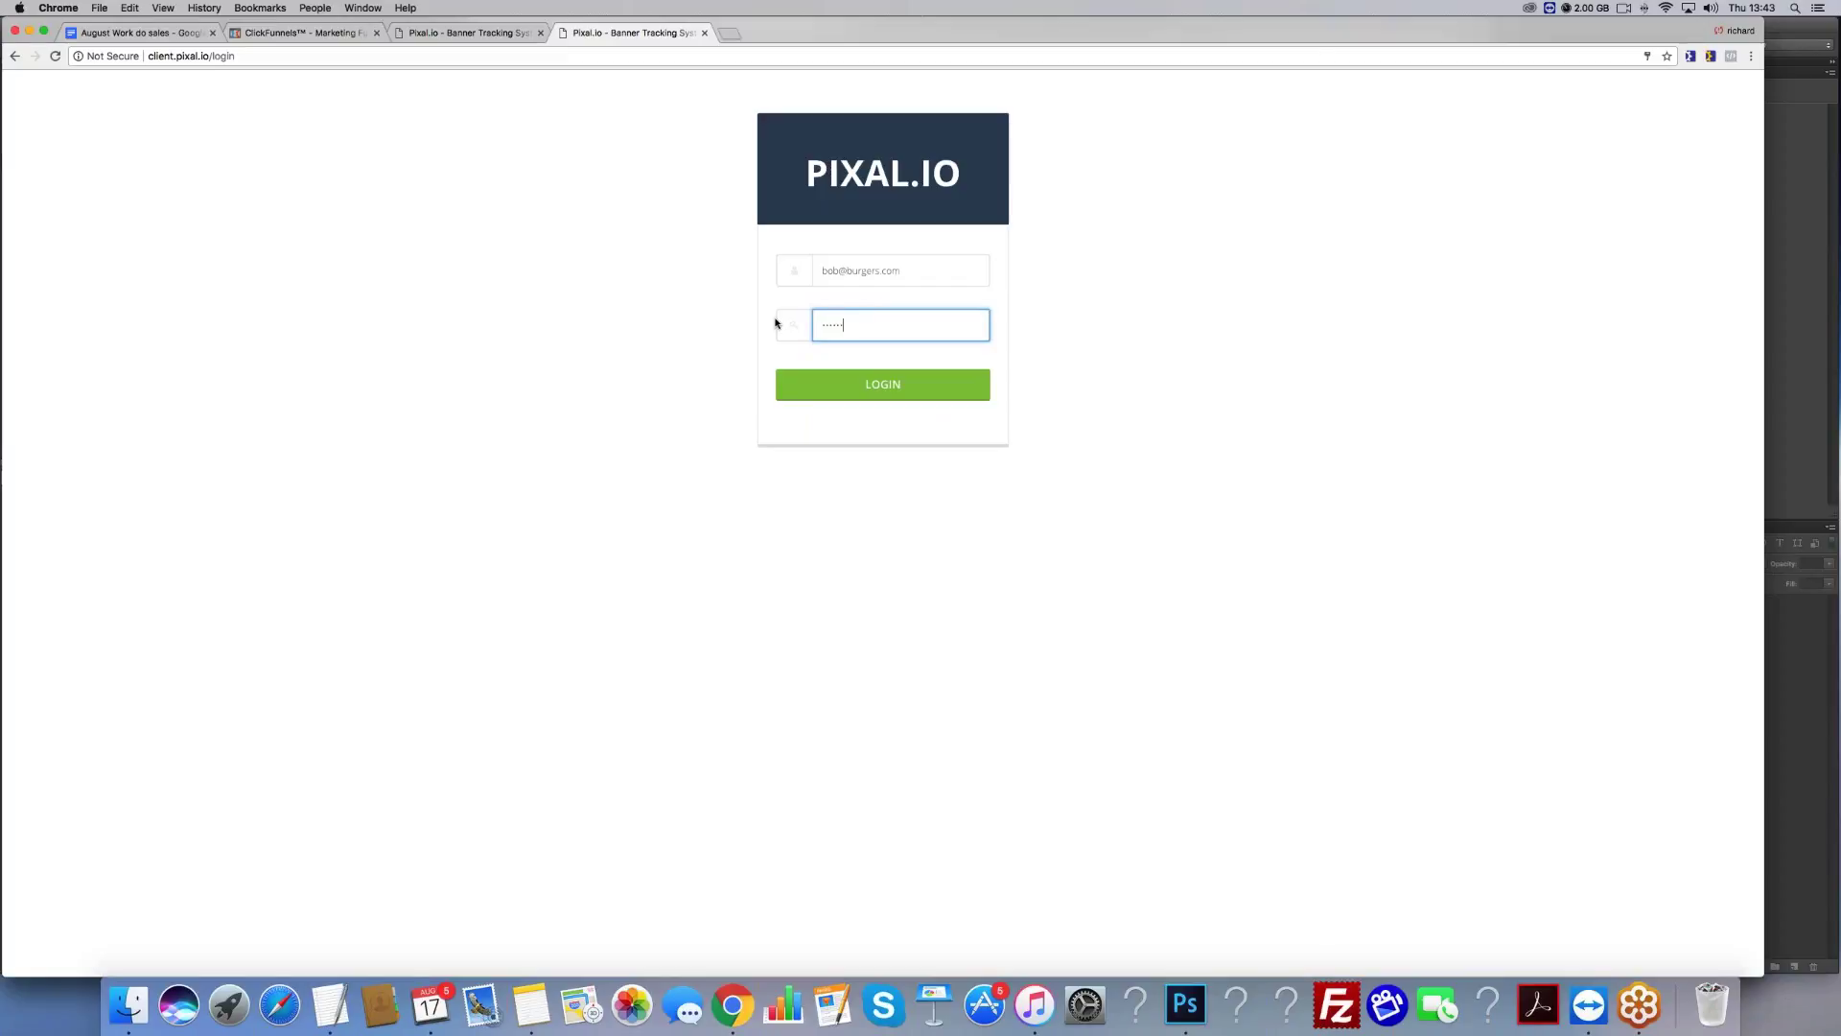
pyautogui.click(876, 386)
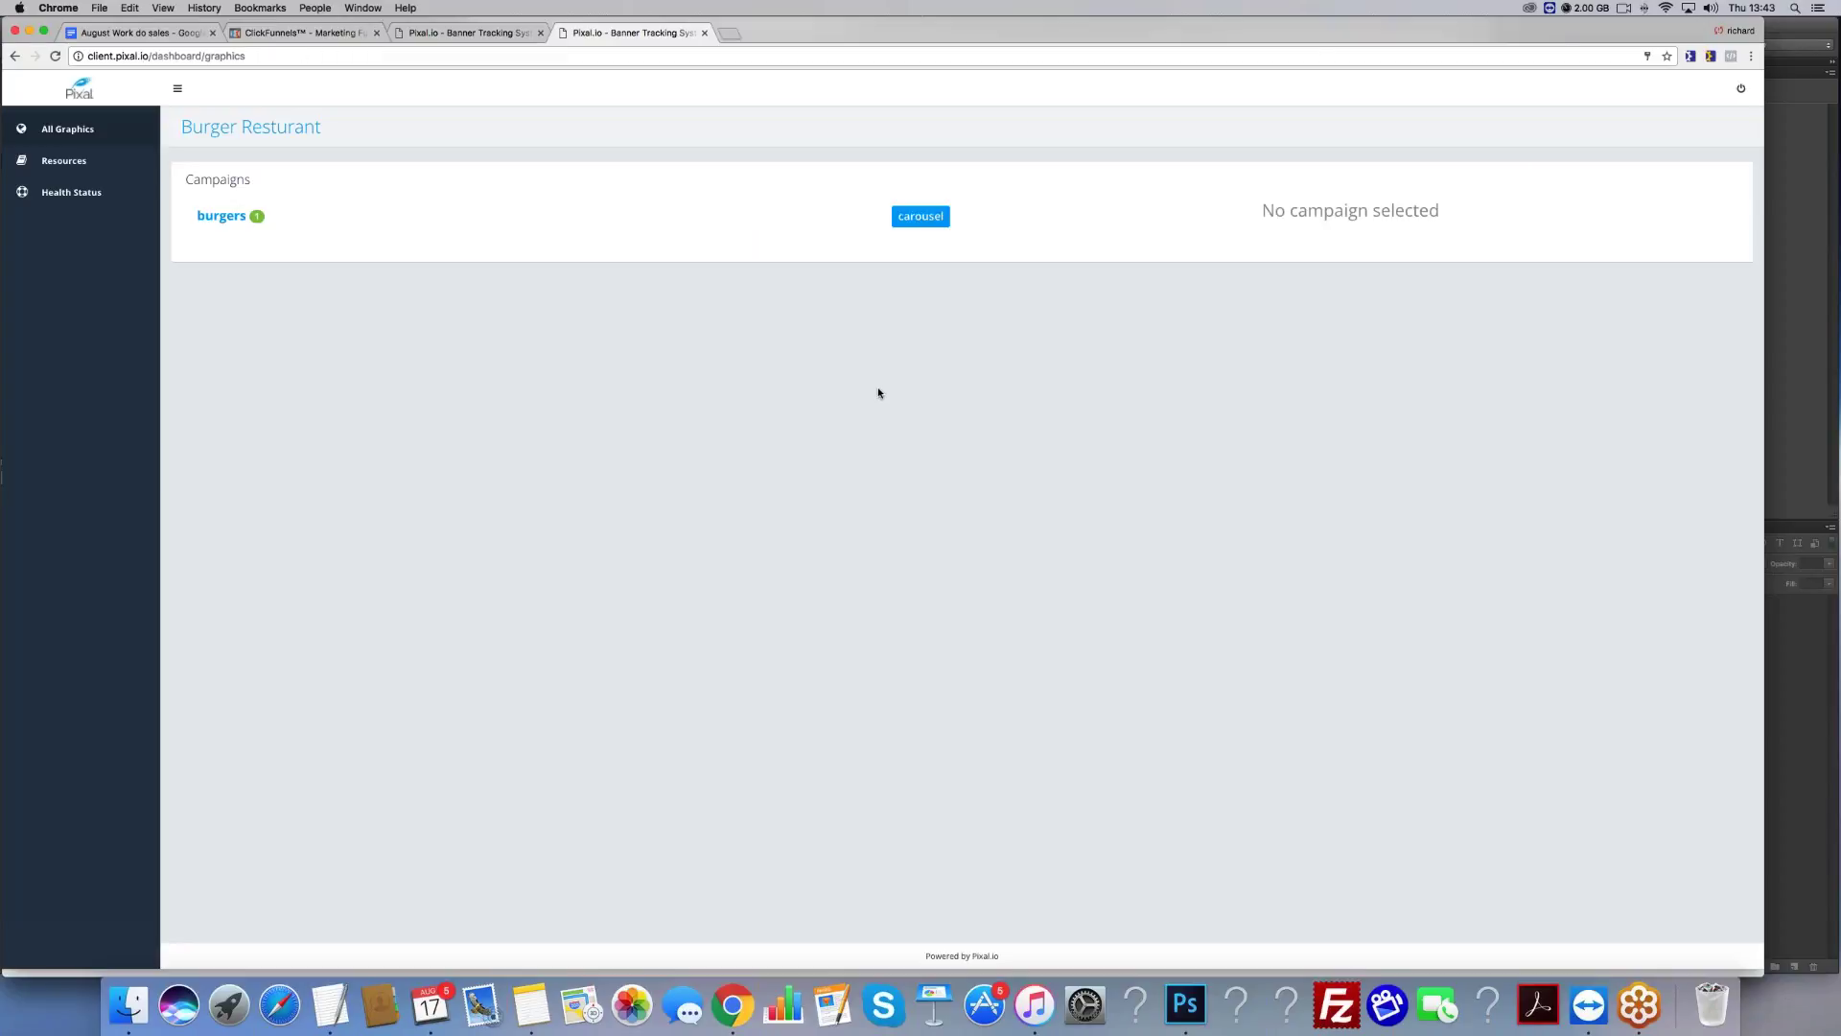
# Open the burgers campaign's details from the client dashboard's Campaigns list
pyautogui.click(222, 215)
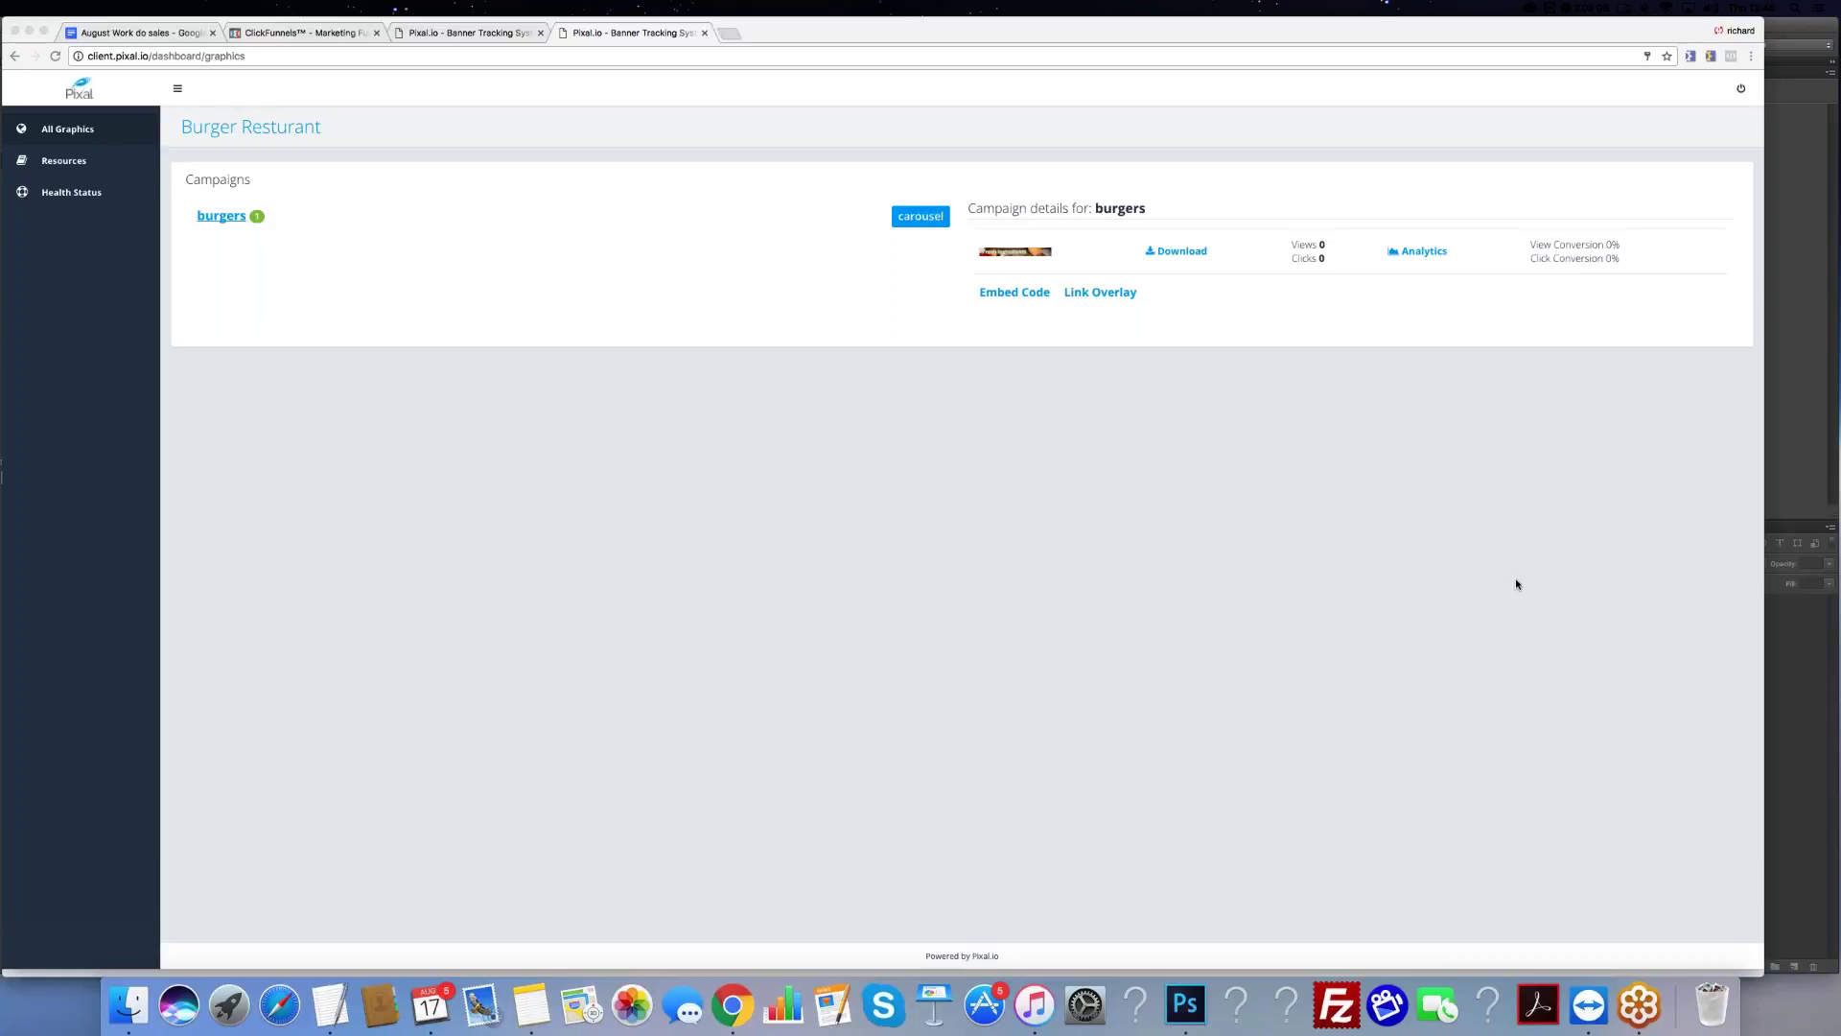
pyautogui.rightClick(1665, 497)
pyautogui.press('Escape')
# Return to the admin dashboard and open the Choose Premium Template page
pyautogui.click(418, 34)
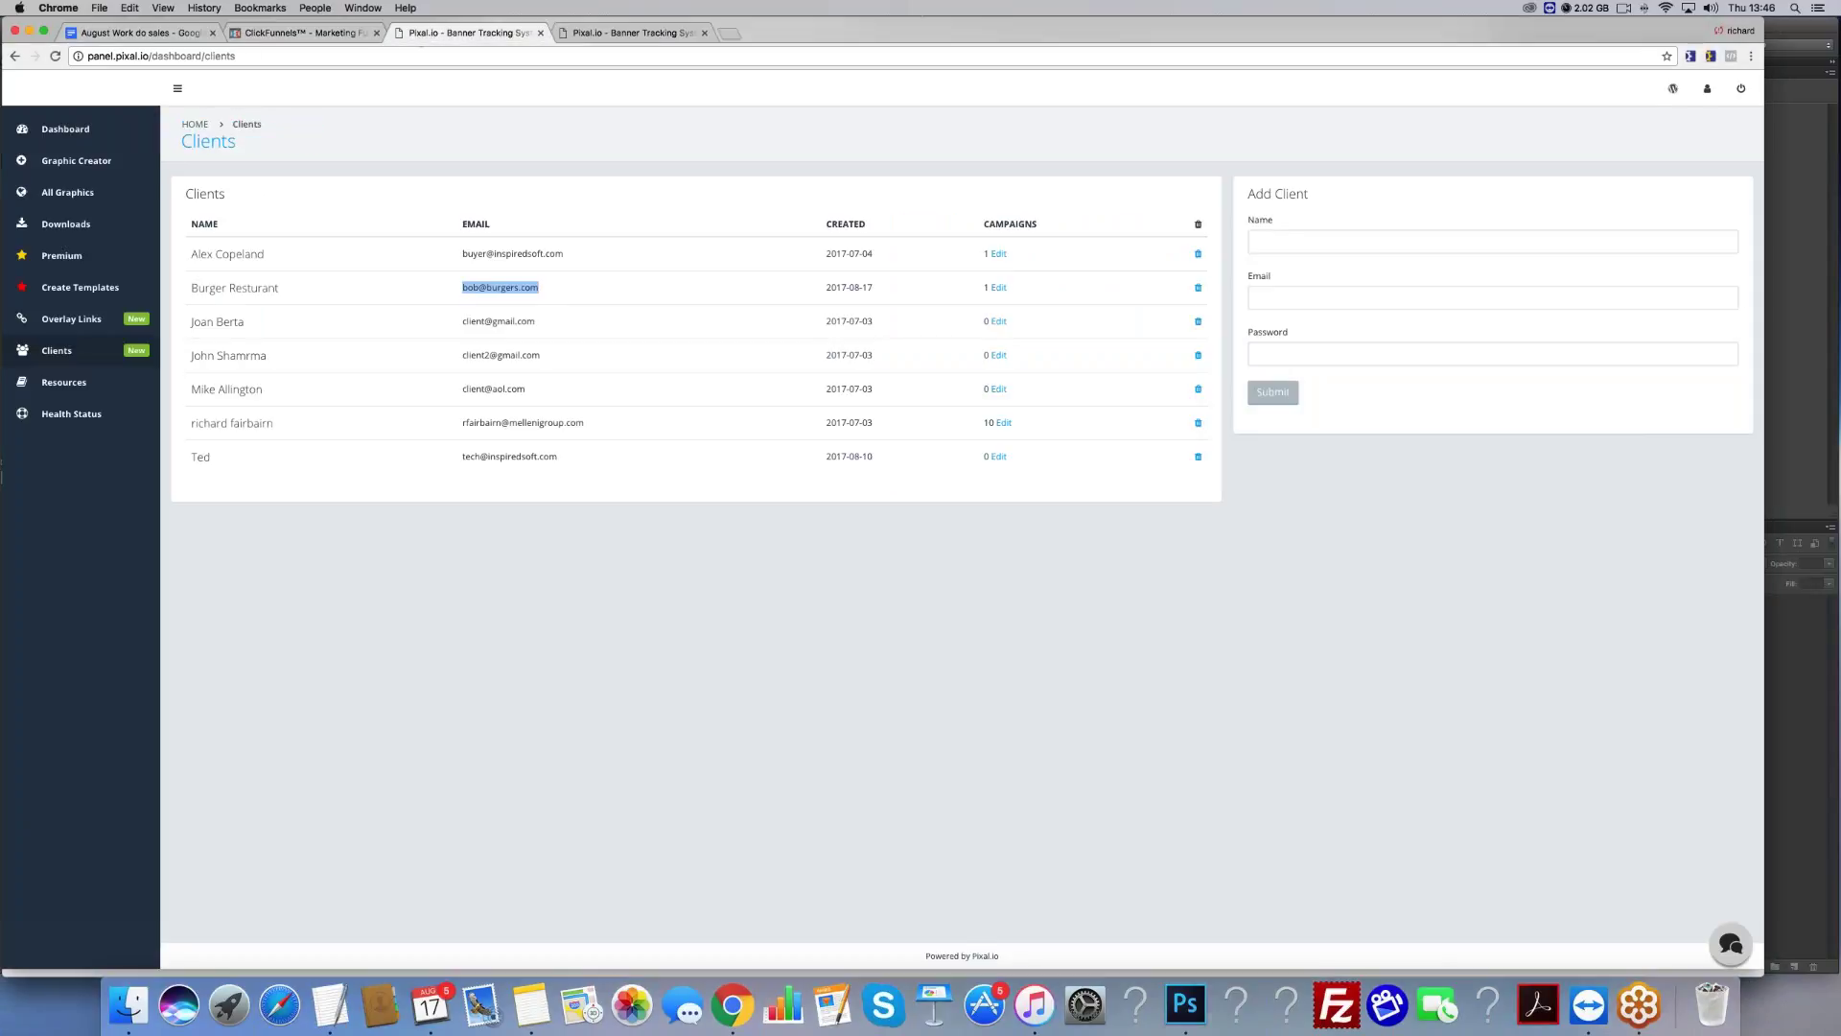
pyautogui.click(61, 255)
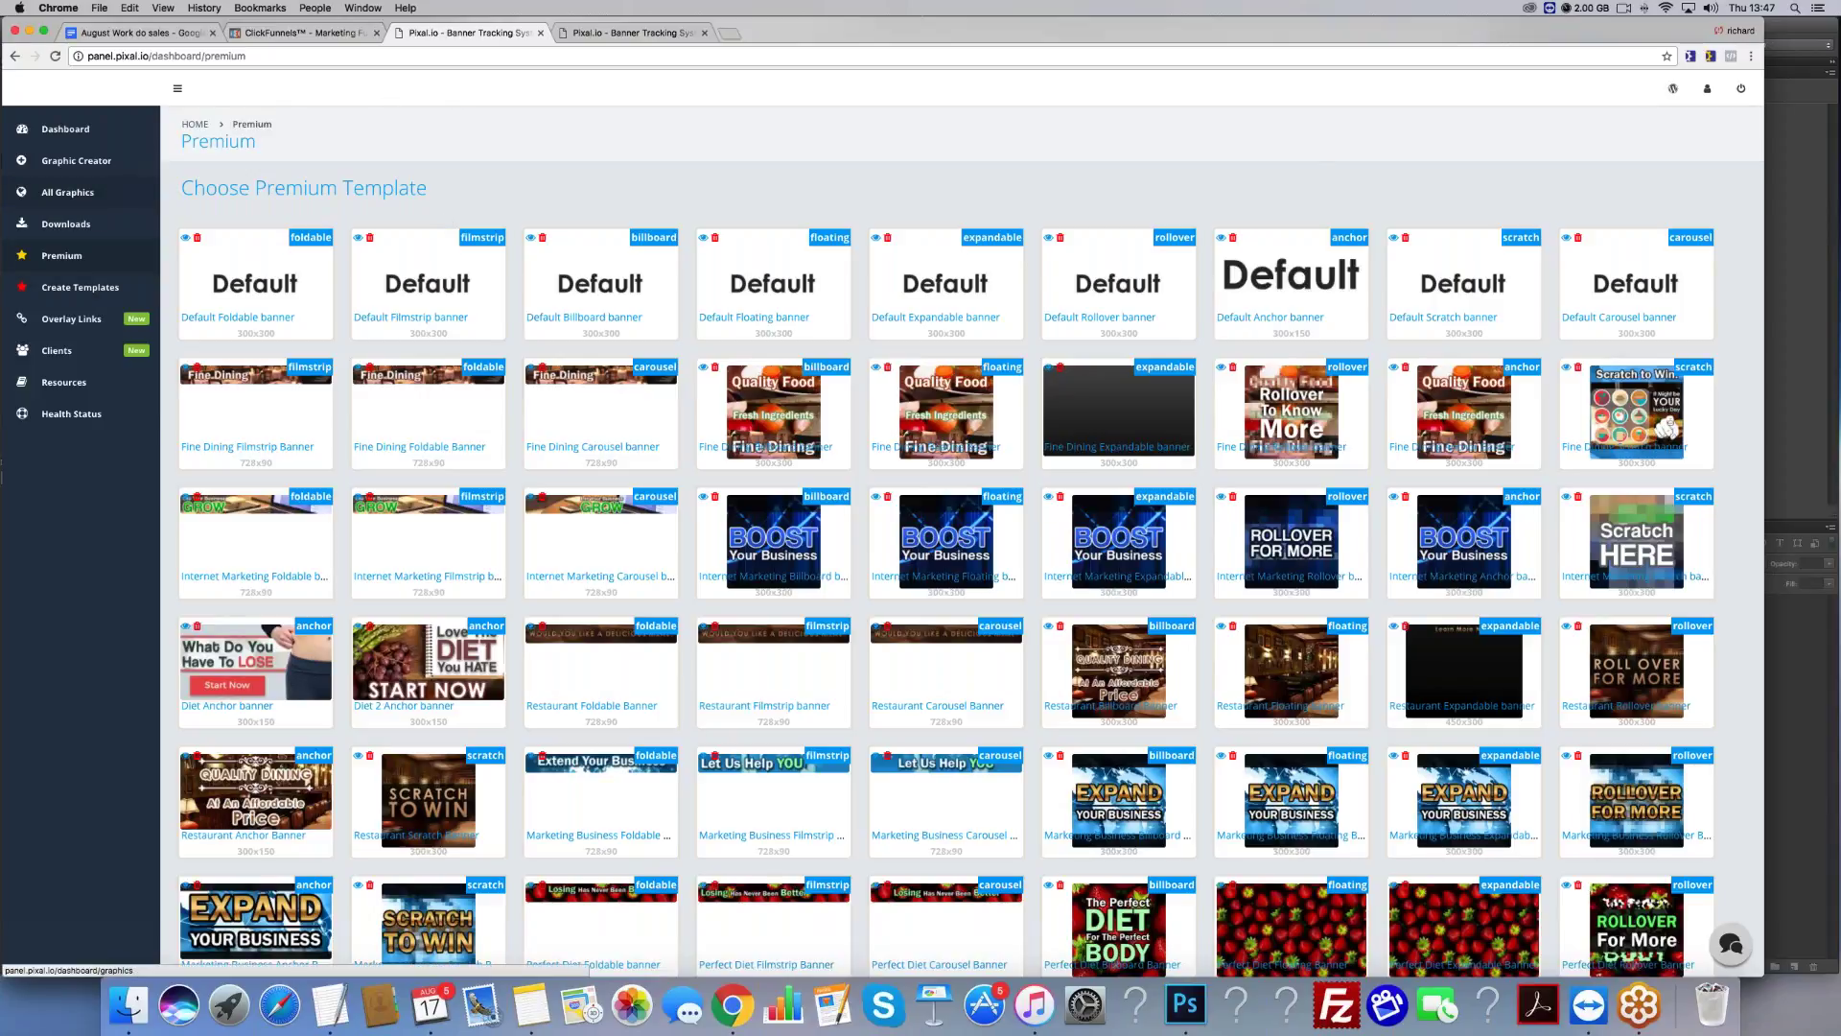
# View the teds campaign's details under All Graphics, checking and dismissing its banner download options
pyautogui.click(76, 193)
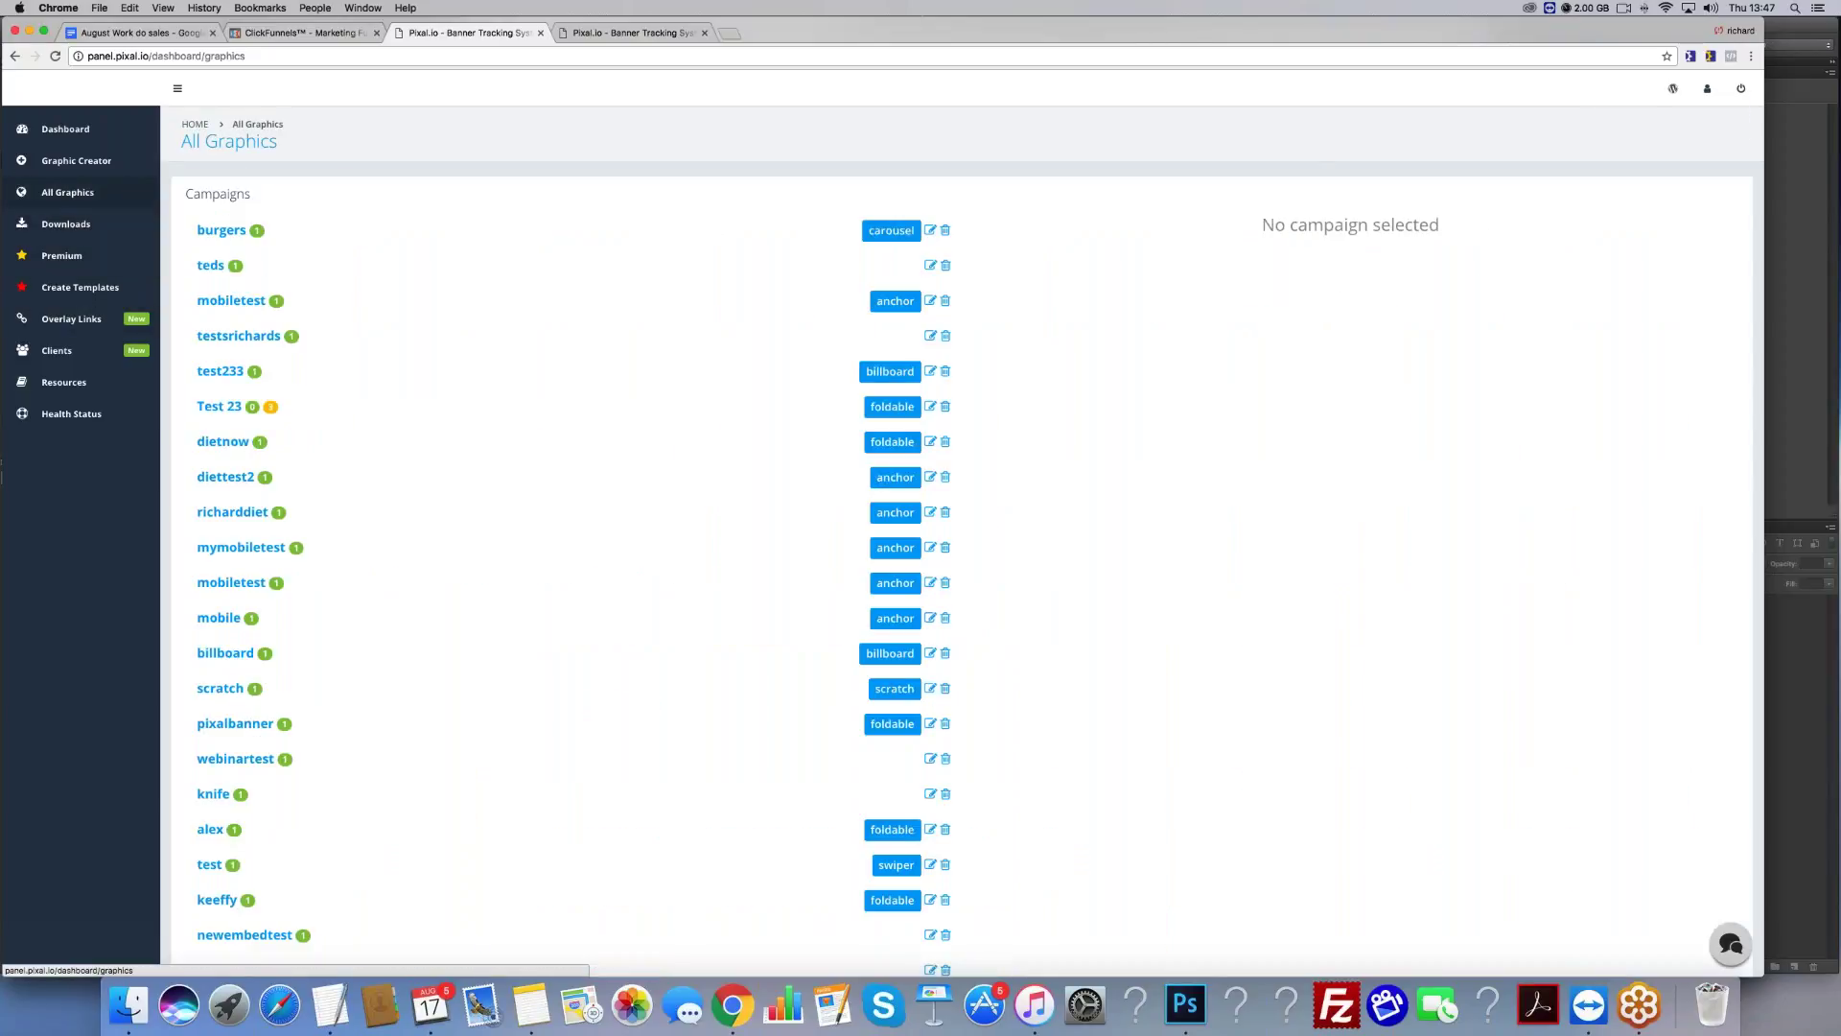
pyautogui.scroll(-1, 752, 527)
pyautogui.scroll(1, 752, 526)
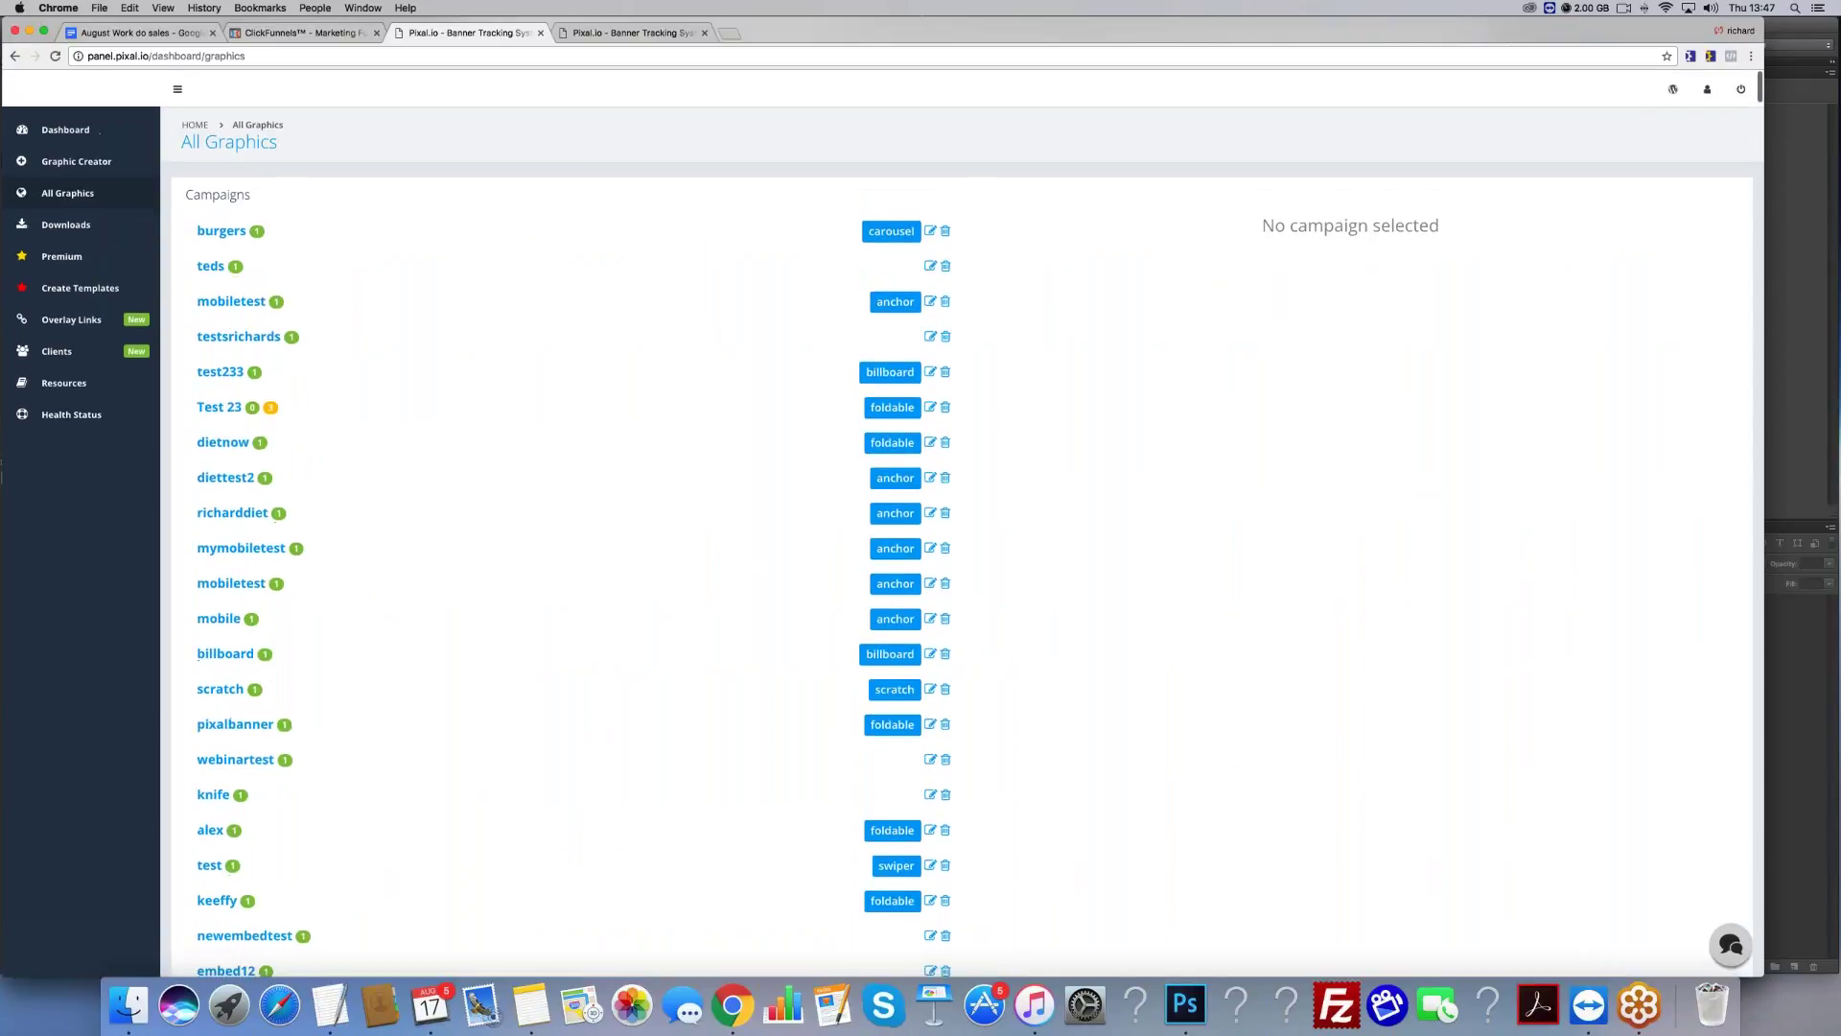
pyautogui.click(210, 266)
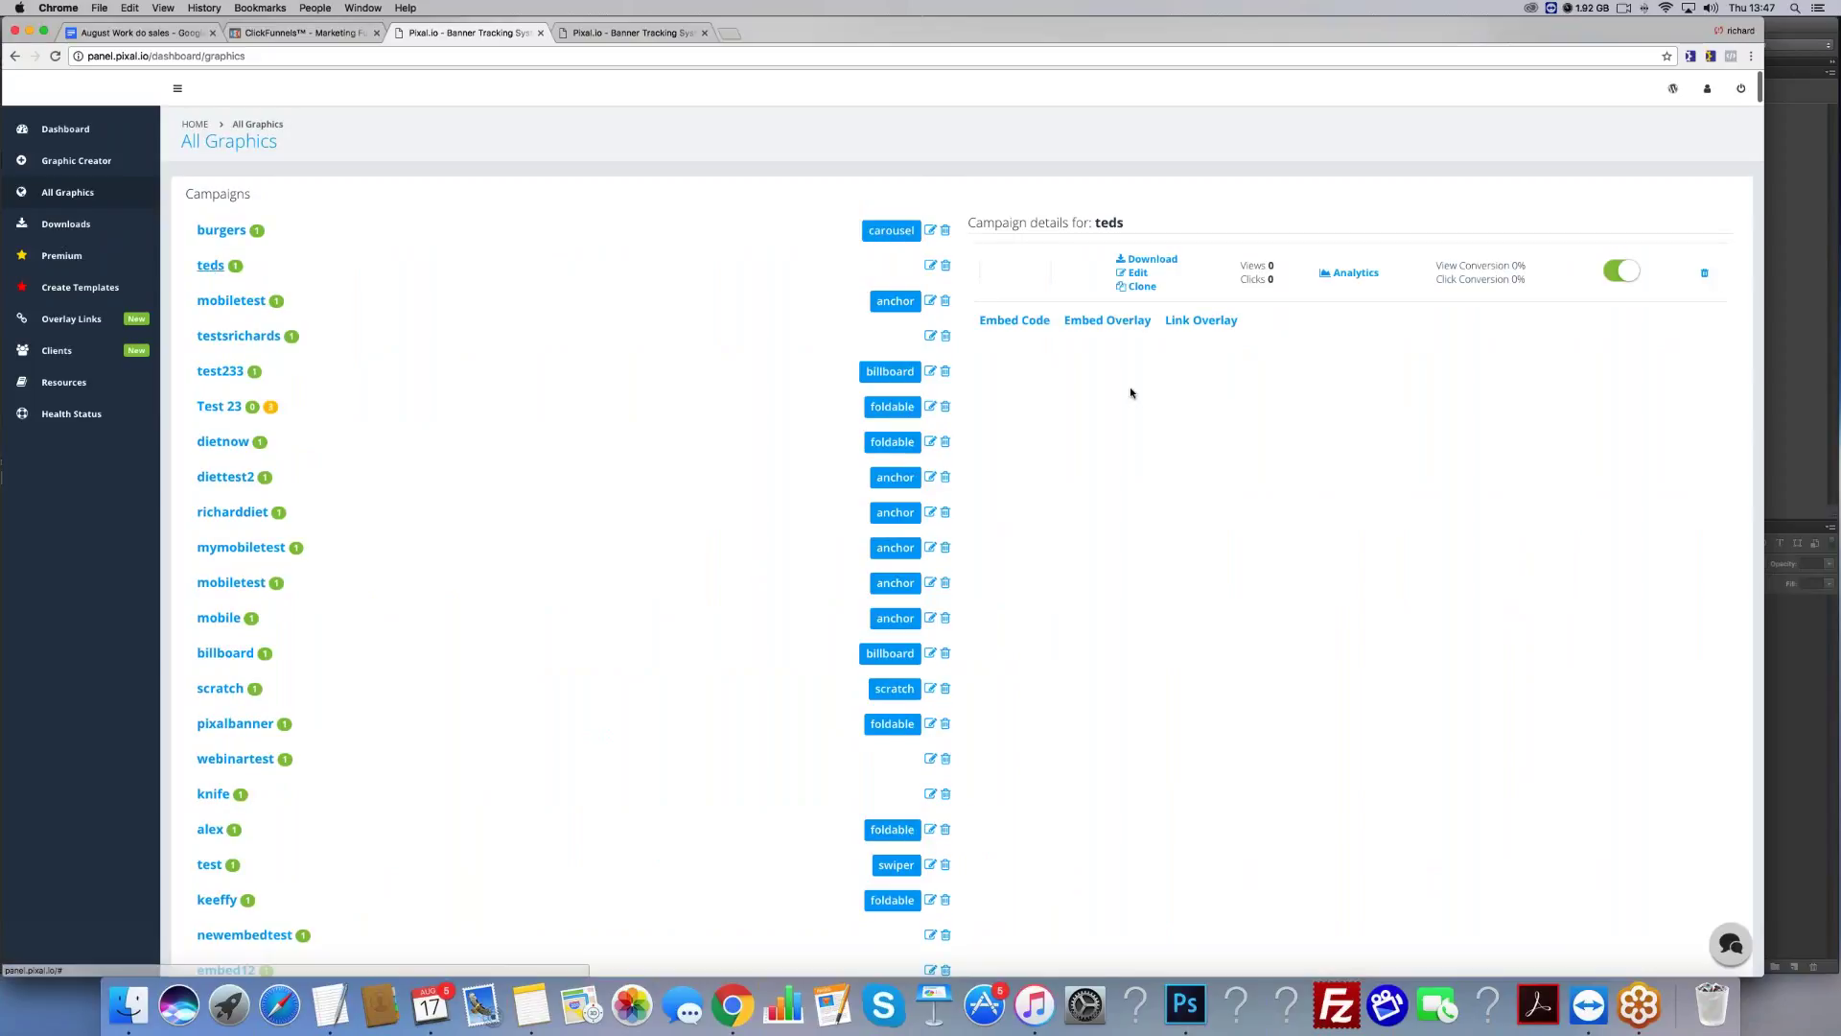
pyautogui.click(1149, 259)
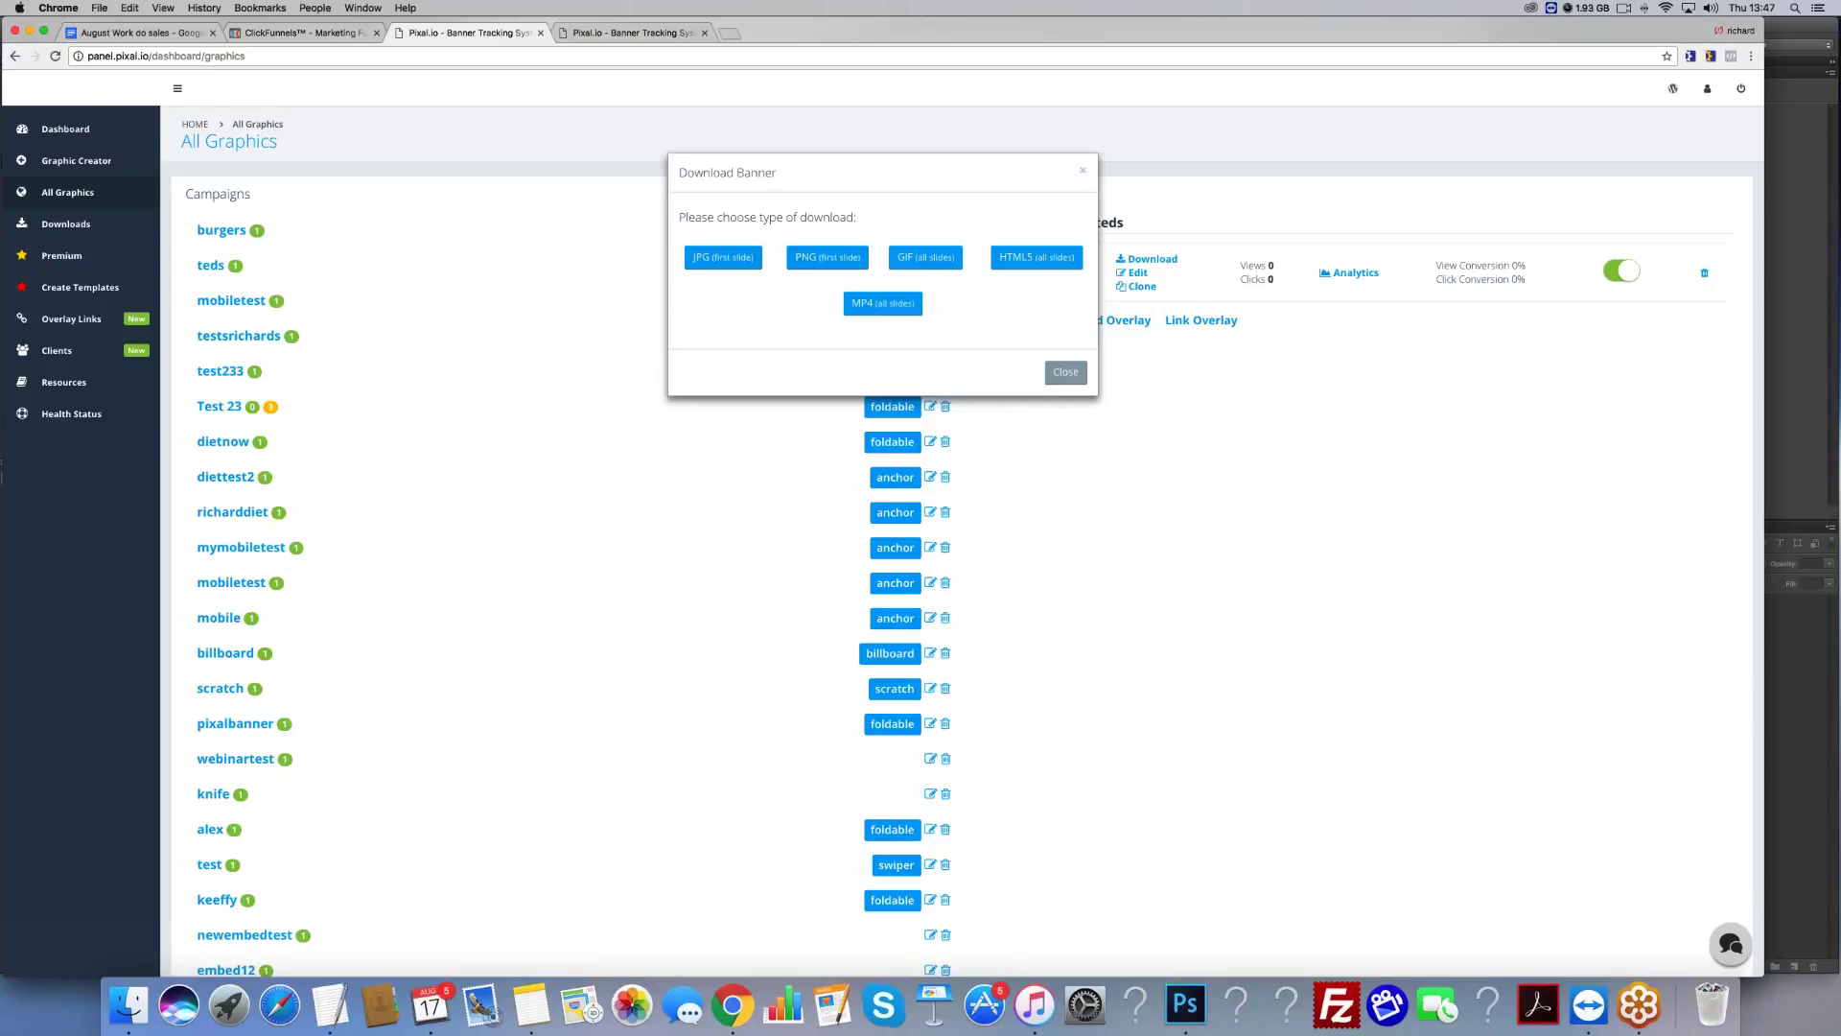
pyautogui.click(1083, 170)
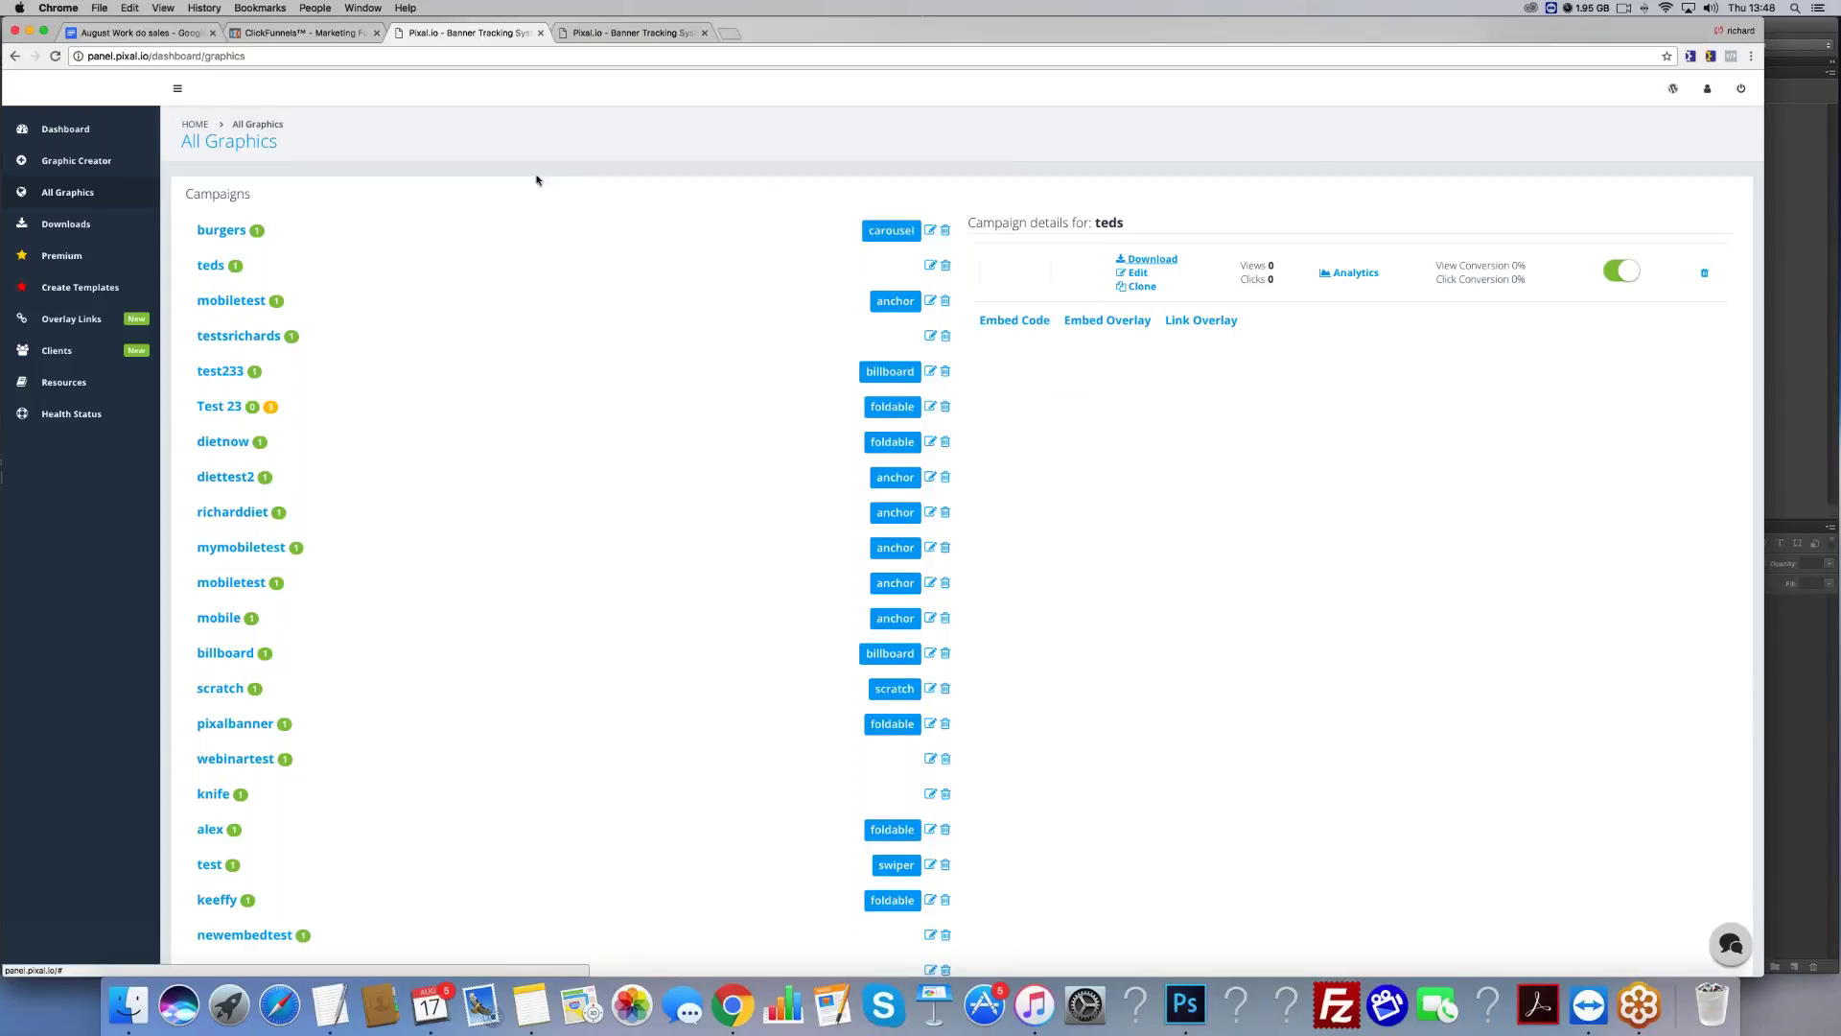
pyautogui.scroll(-1, 534, 182)
# Go back to the Premium gallery with the default, fine dining, restaurant and diet templates
pyautogui.click(61, 248)
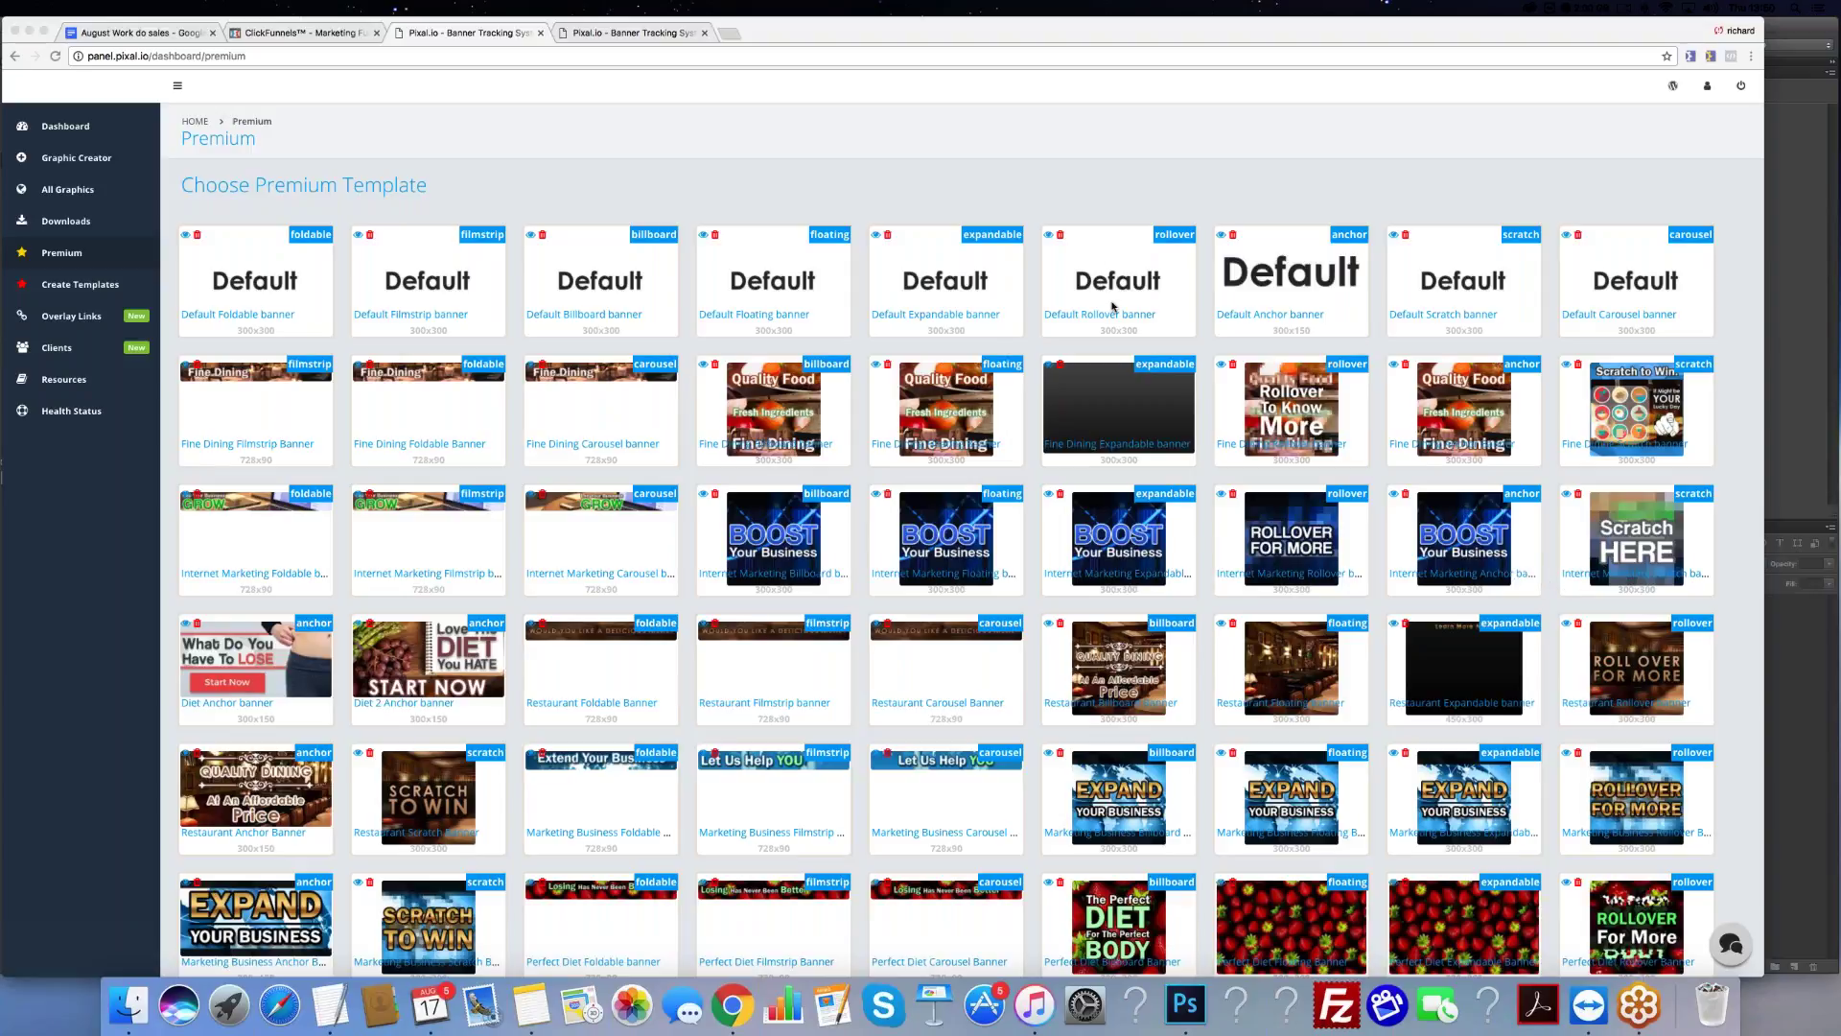
# Switch to the Burger Resturant client tab showing the burgers campaign at 0 views and 0 clicks
pyautogui.click(1110, 217)
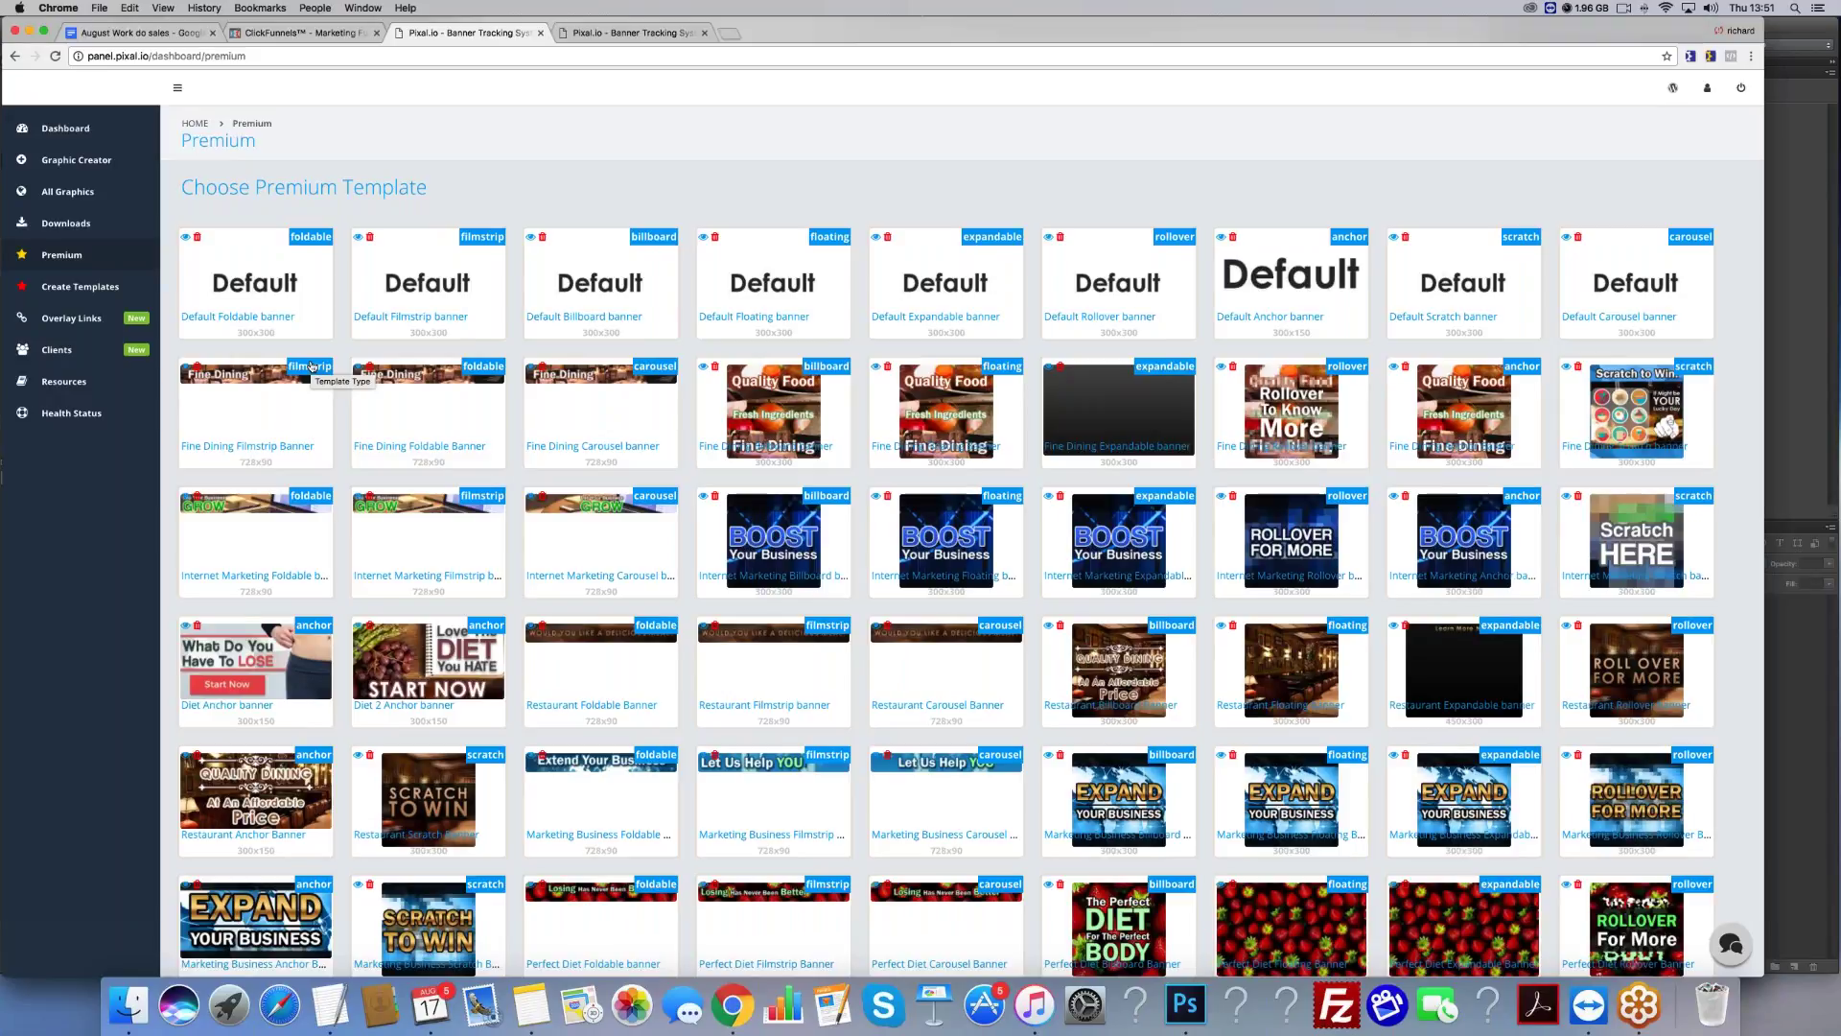
pyautogui.click(628, 32)
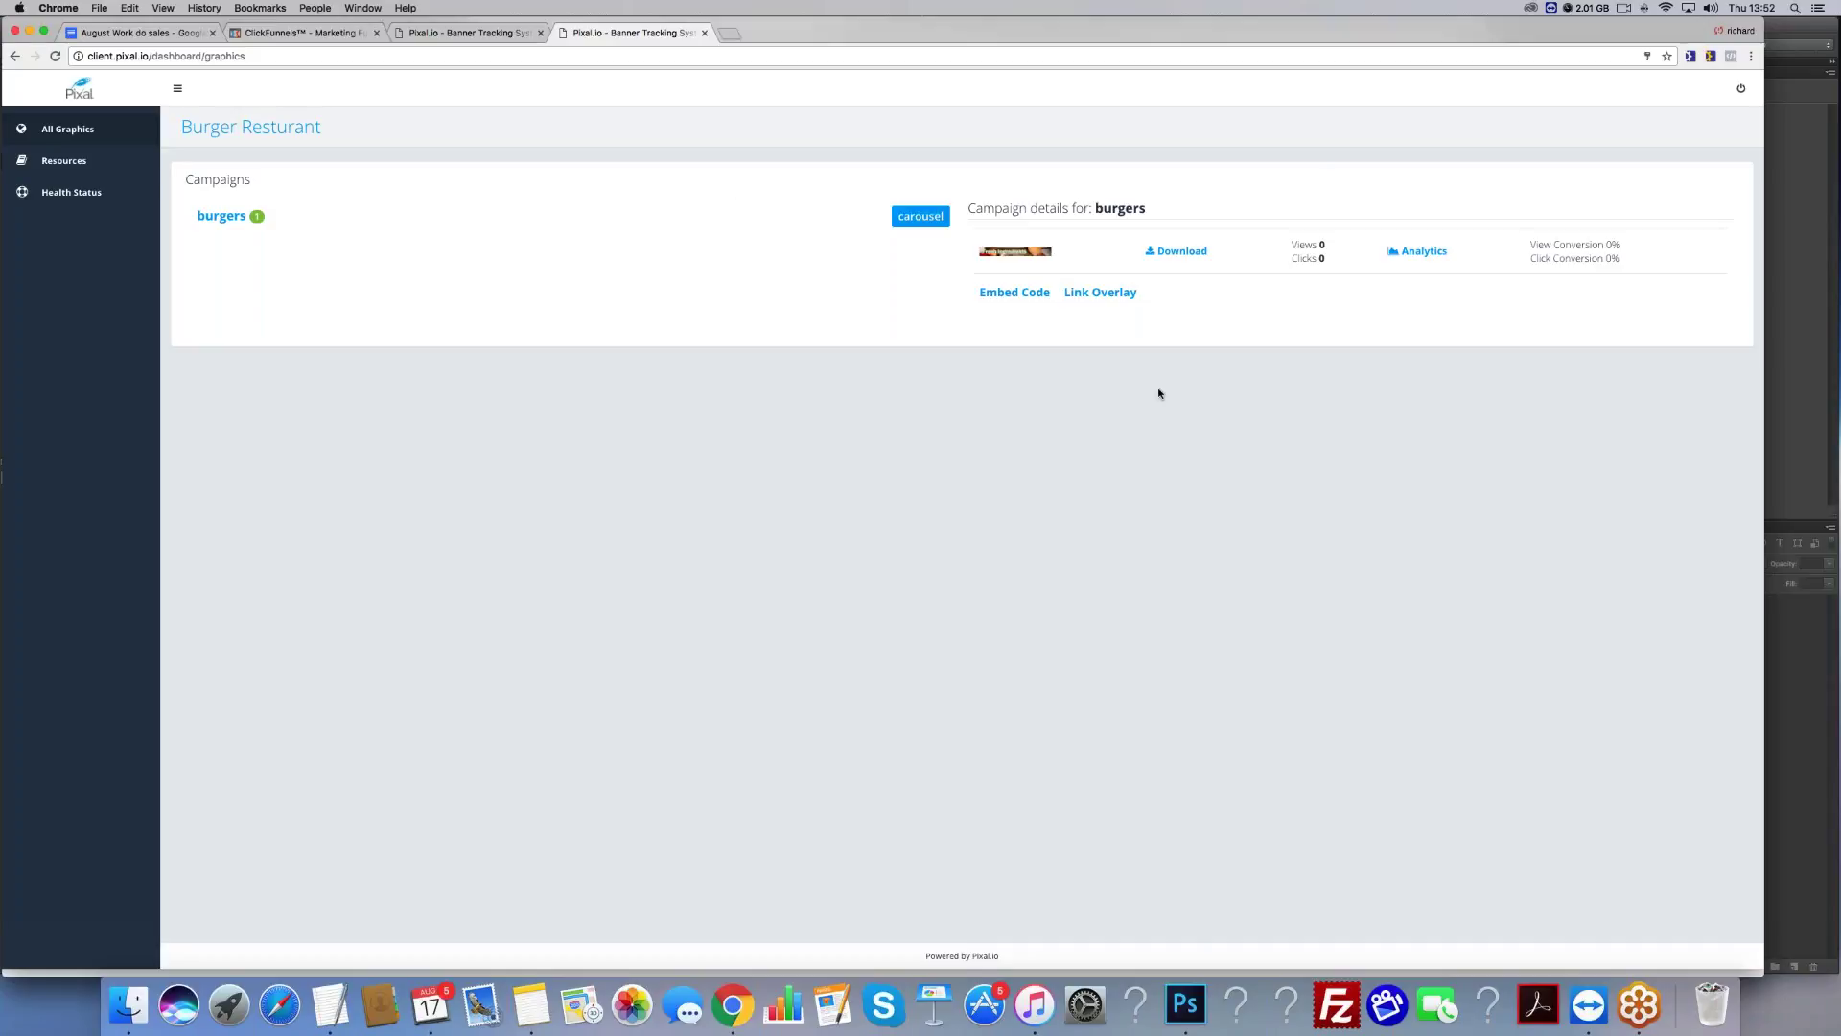
pyautogui.click(1005, 292)
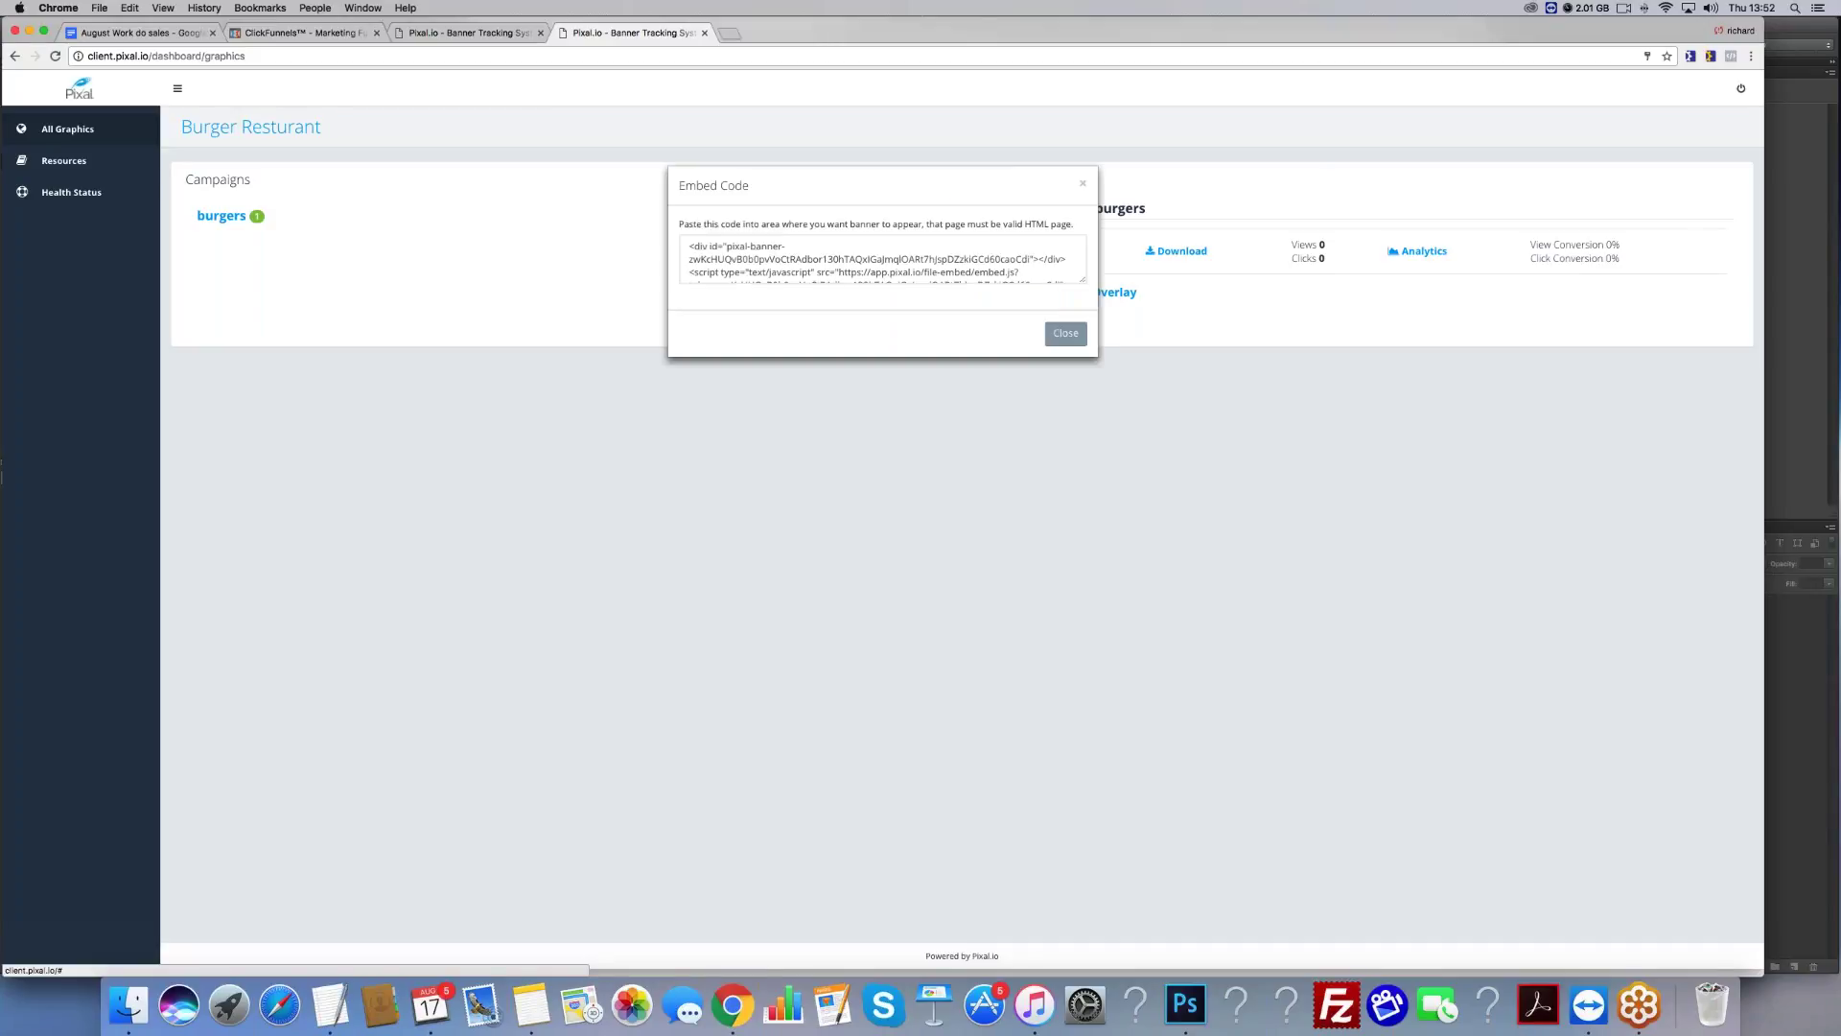
pyautogui.click(1081, 184)
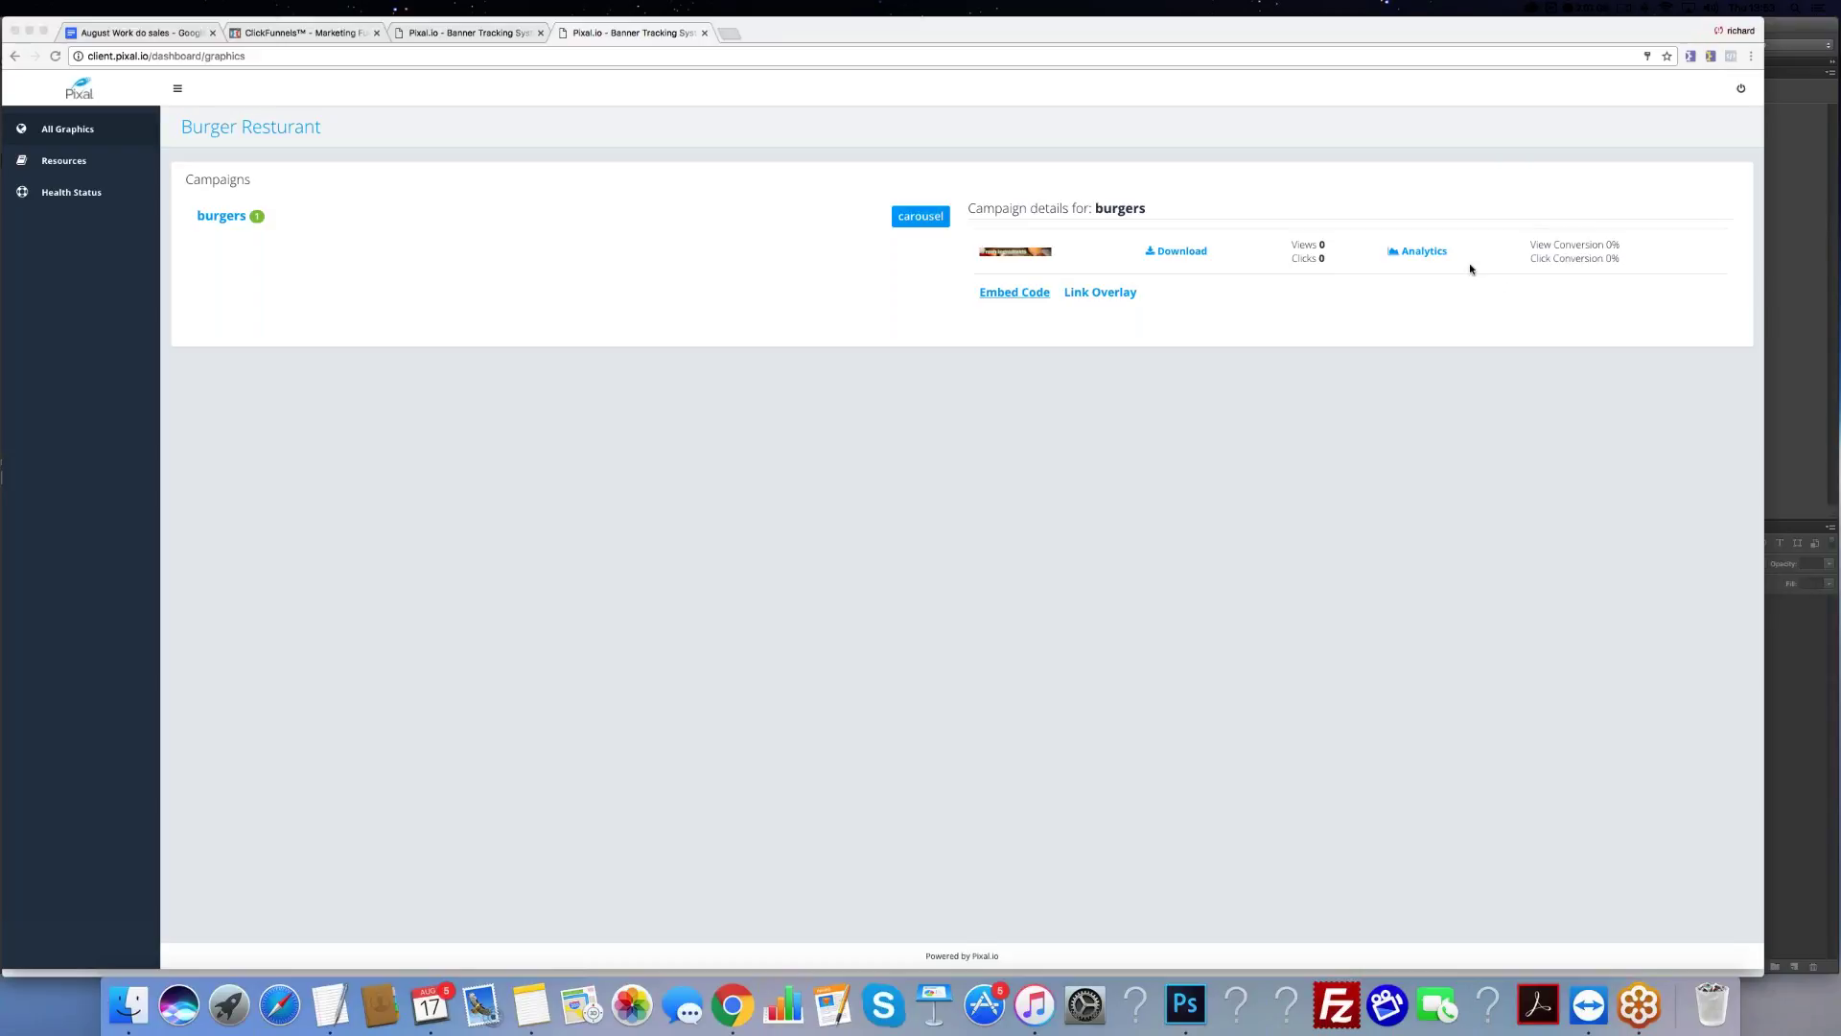
# Open the Fine Dining Carousel banner's In Deep Analytics showing 0 impressions, 0 clicks and 0% CTR
pyautogui.click(1423, 251)
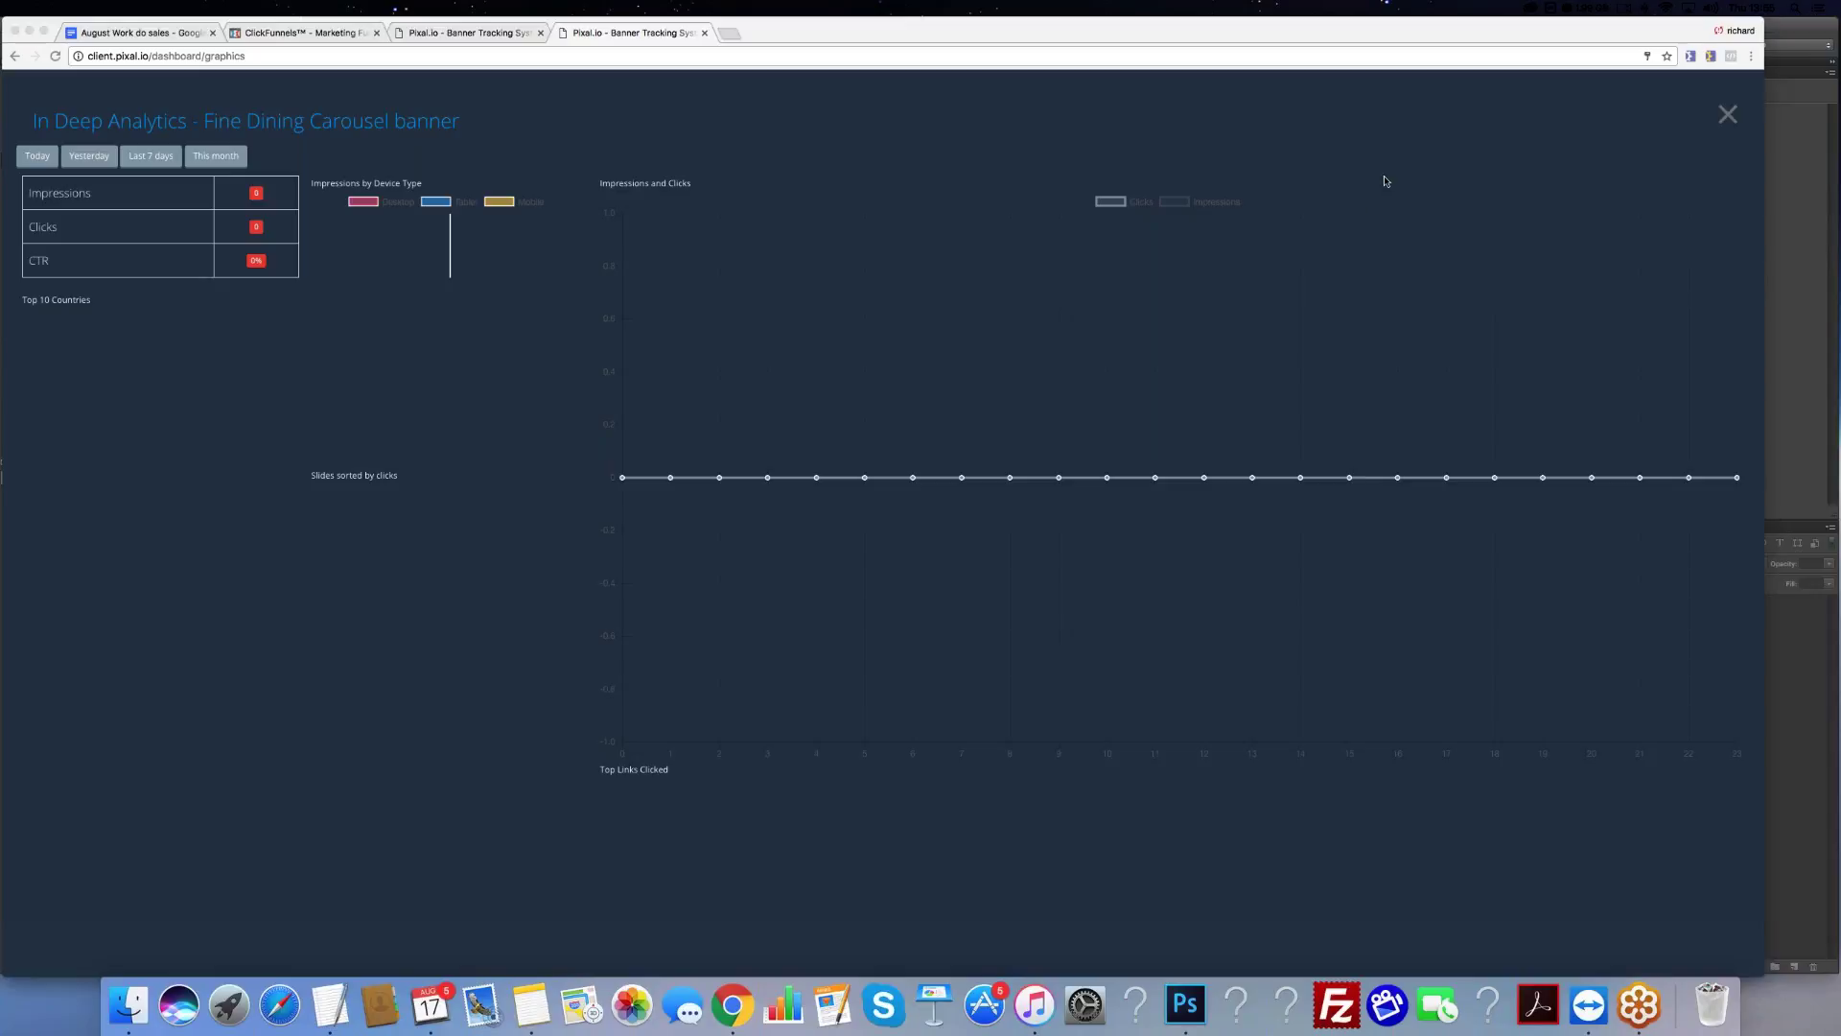
# Close the analytics overlay to get back to the burgers campaign details
pyautogui.click(1727, 115)
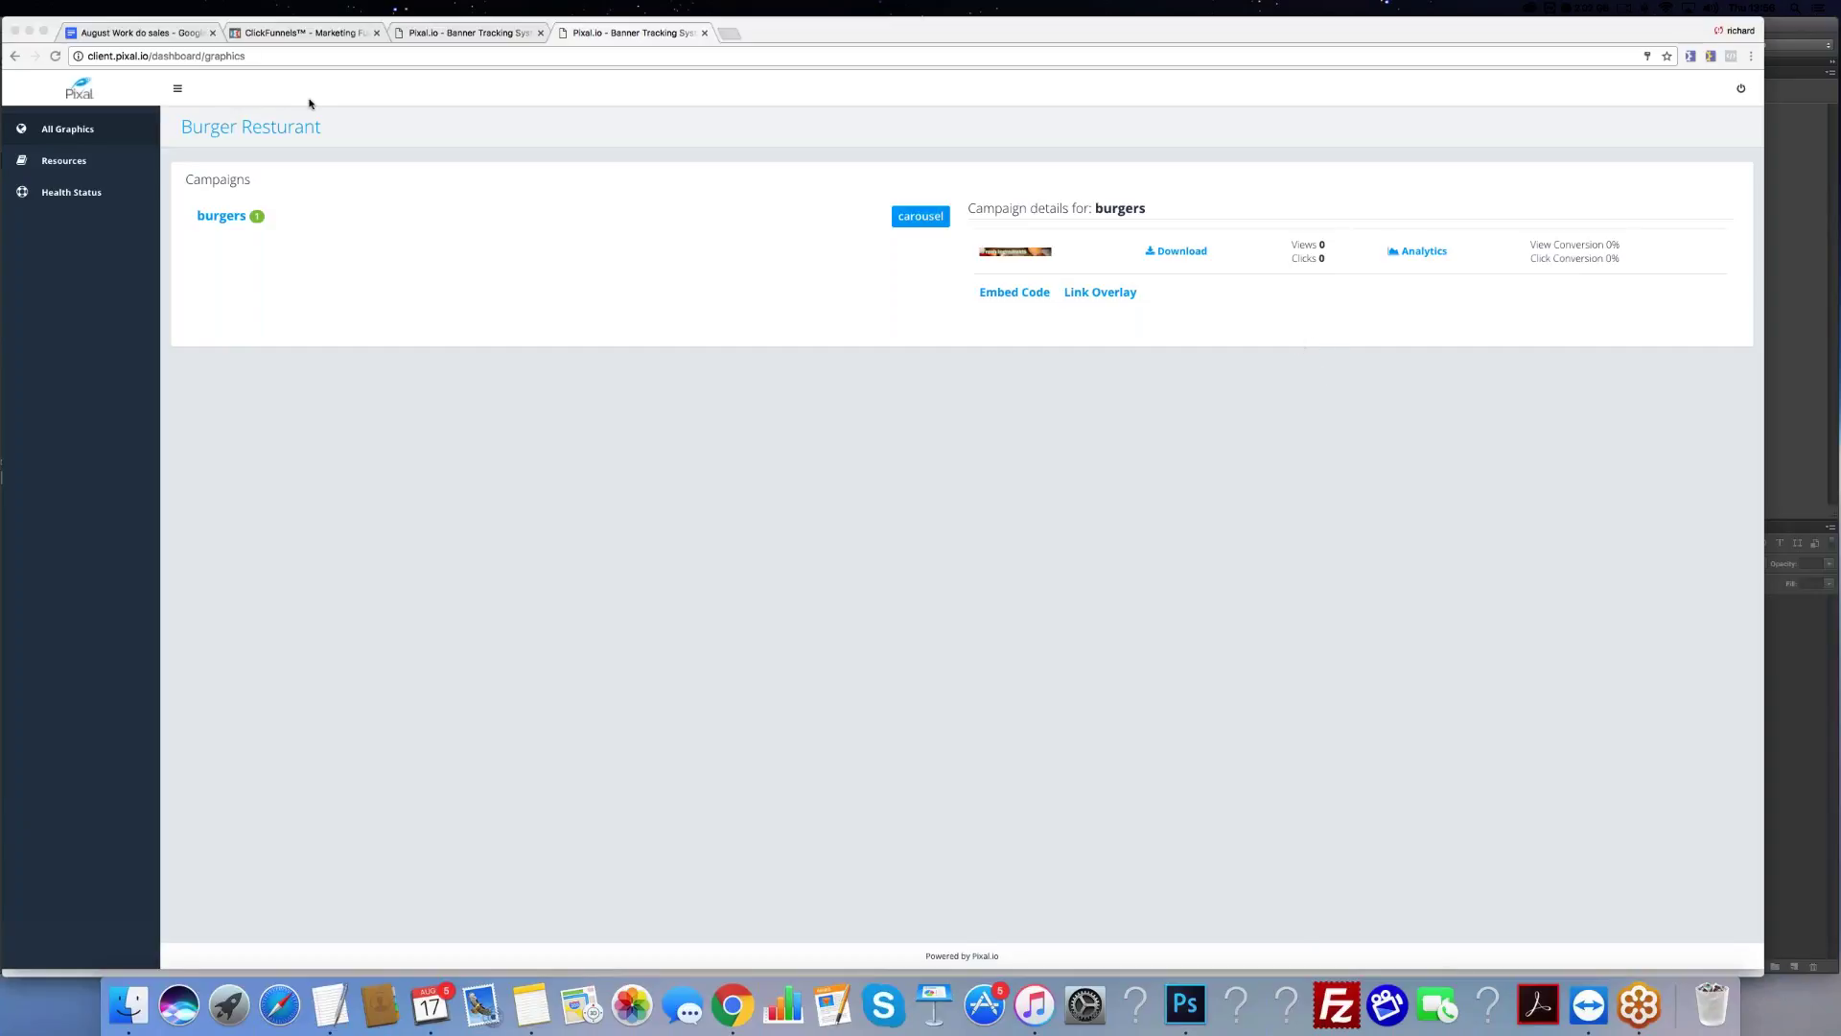
# Browse the flat templates under the Gaming and meal tags, then start a blank 450x300 graphic
pyautogui.click(487, 35)
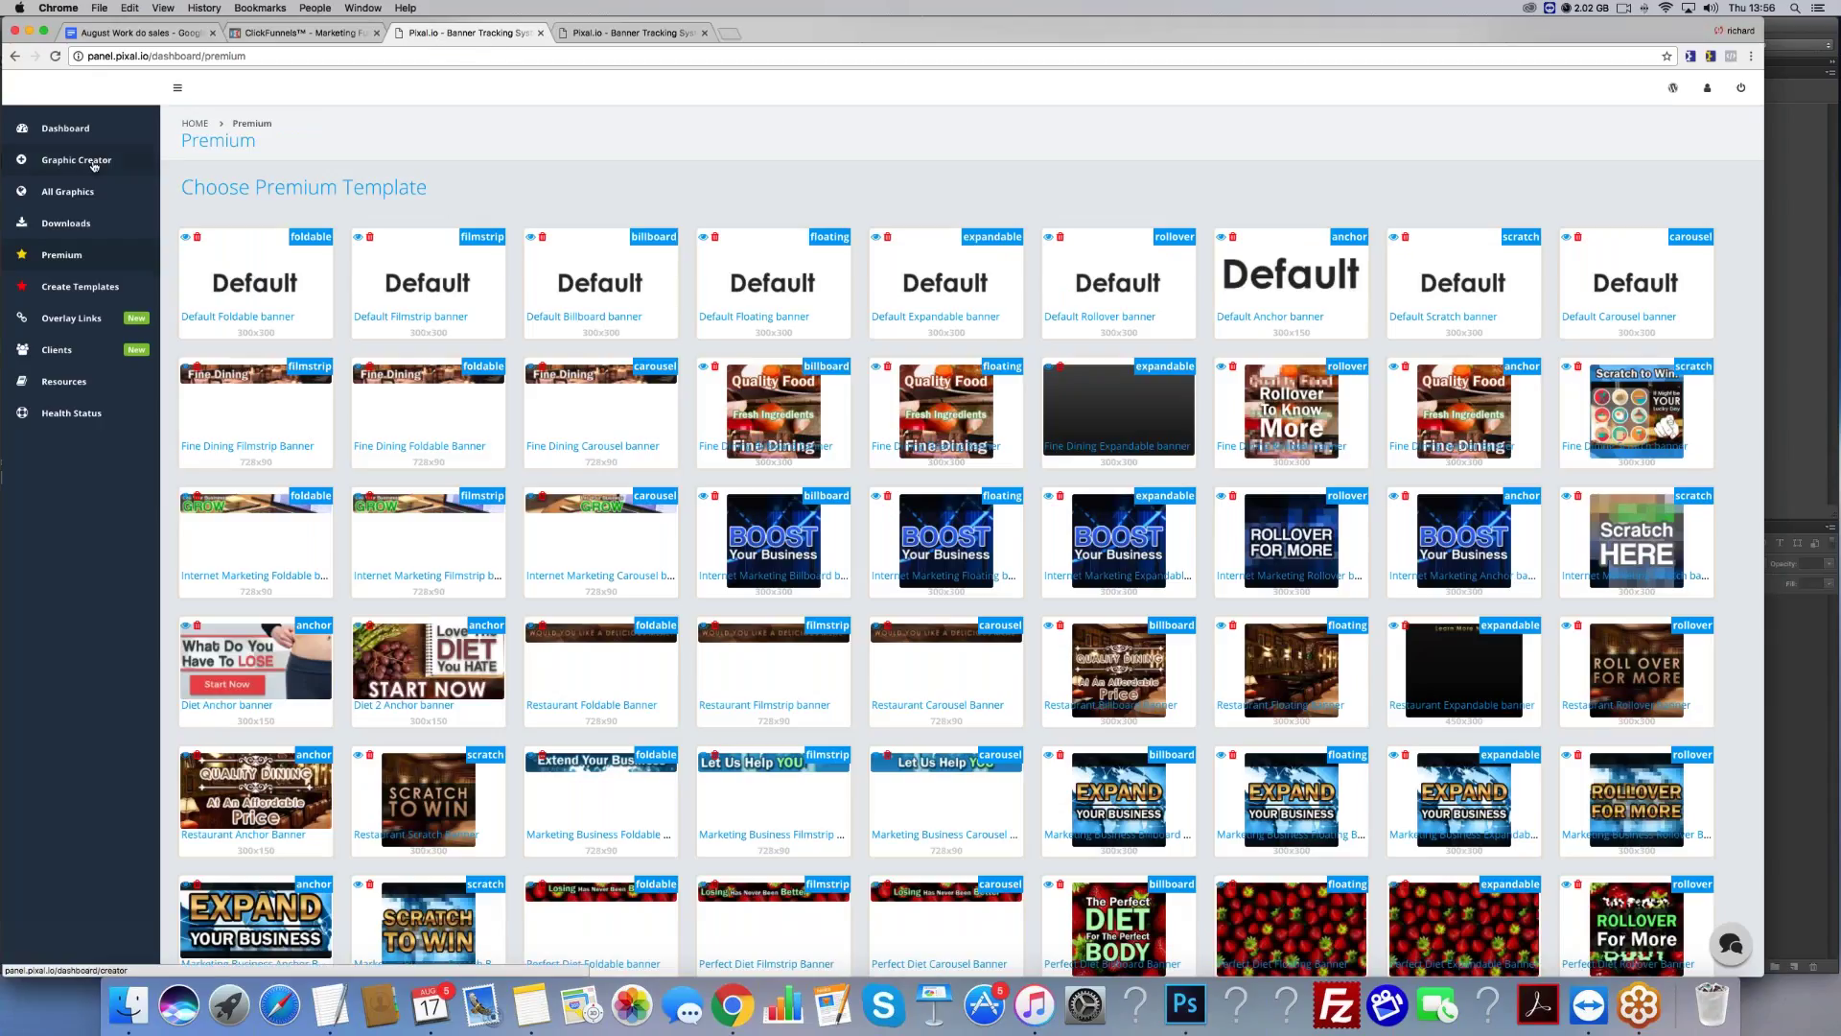
pyautogui.click(95, 163)
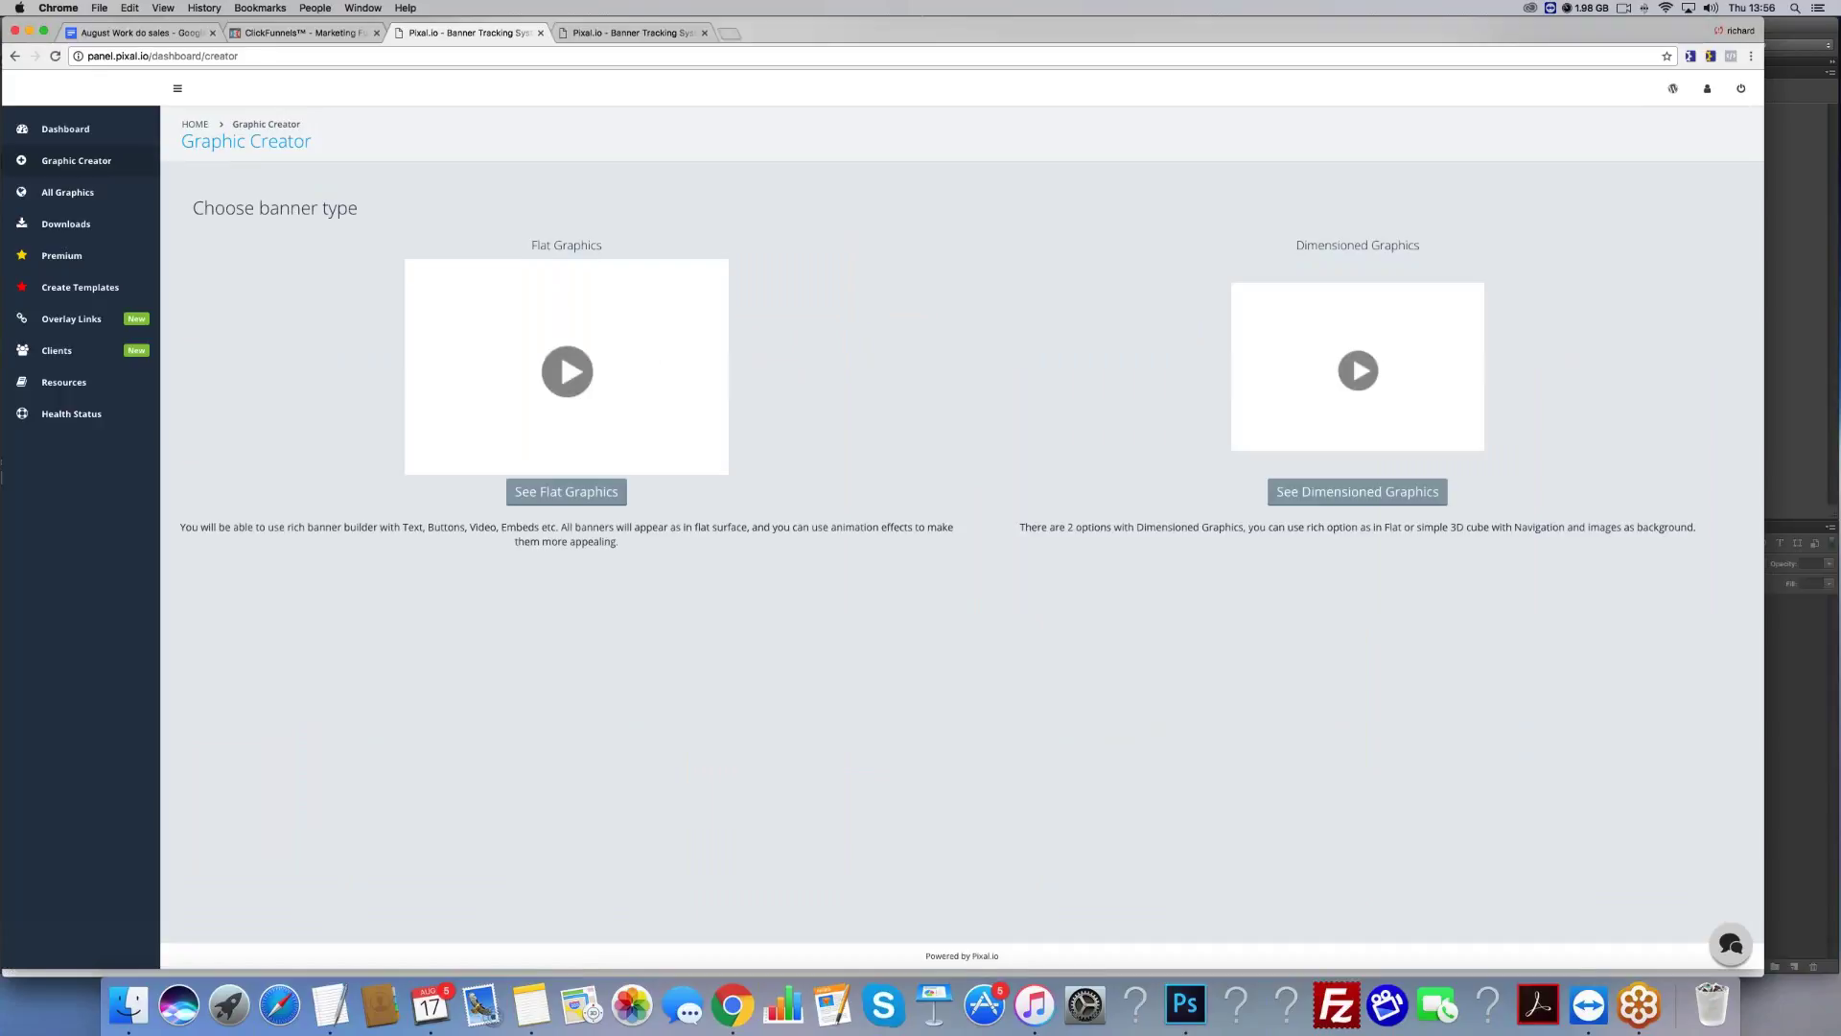
pyautogui.click(566, 491)
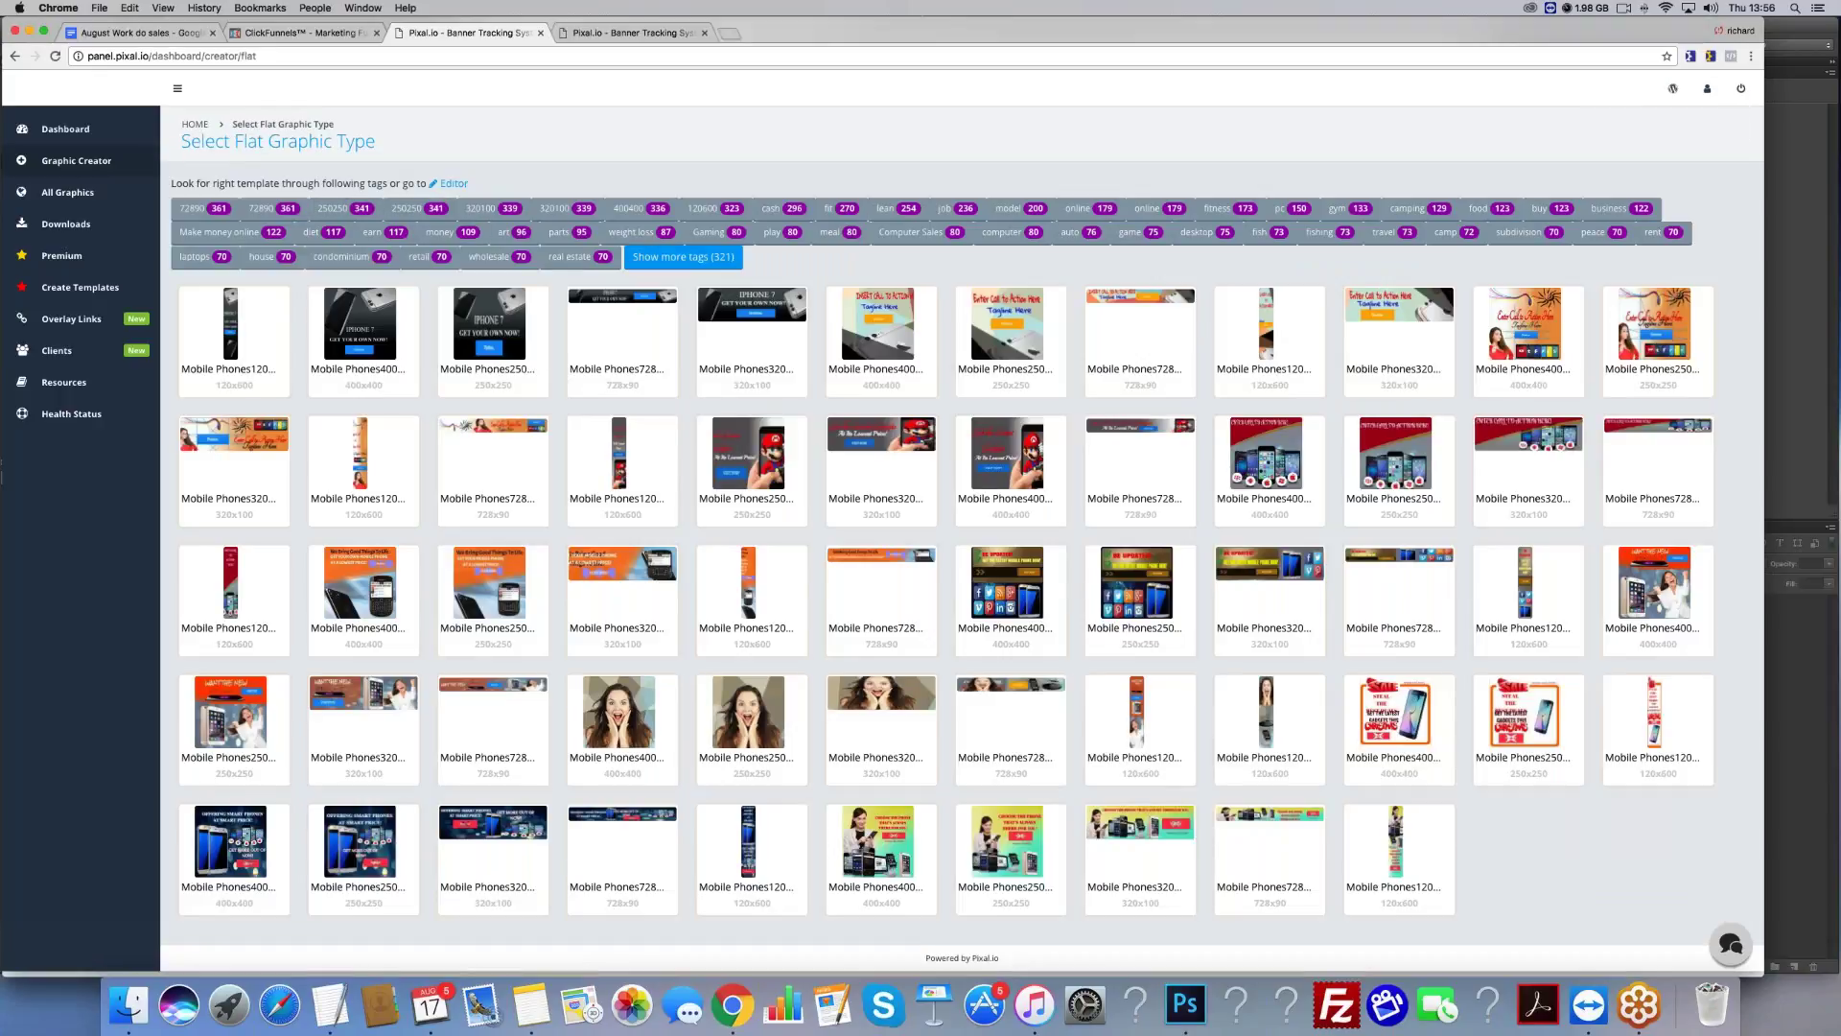
pyautogui.click(462, 184)
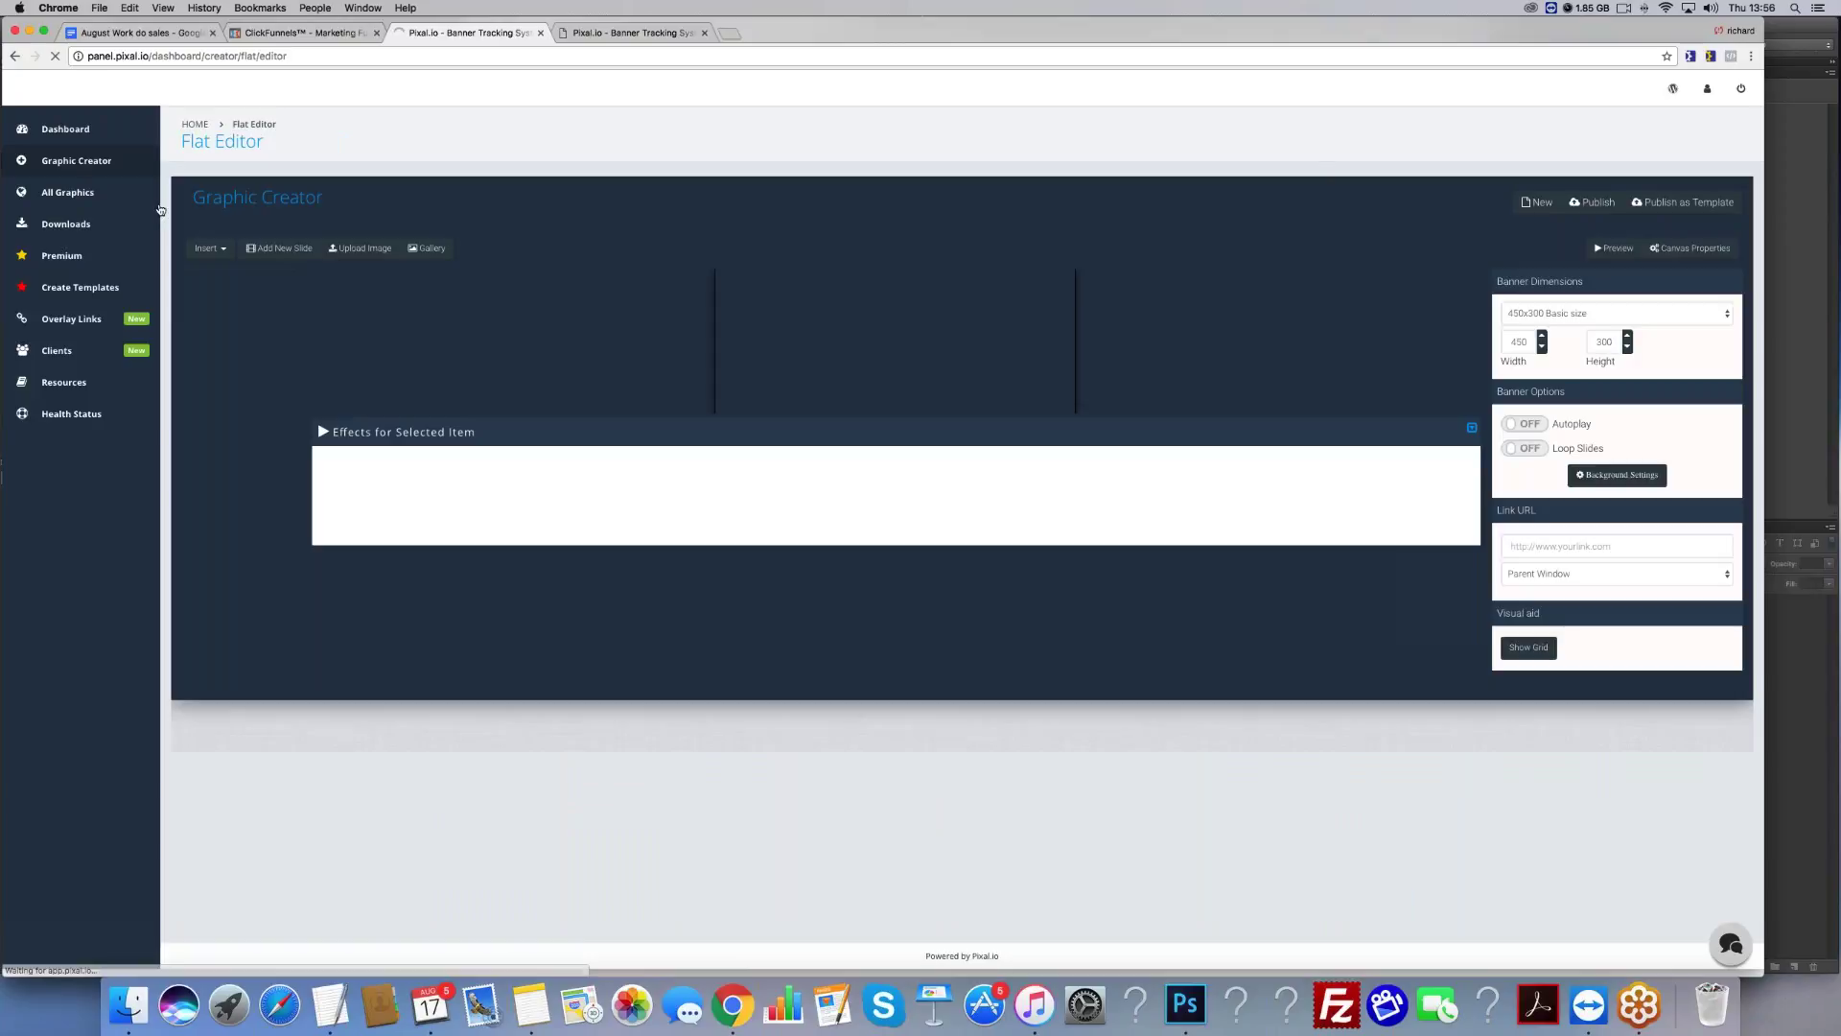
pyautogui.click(76, 160)
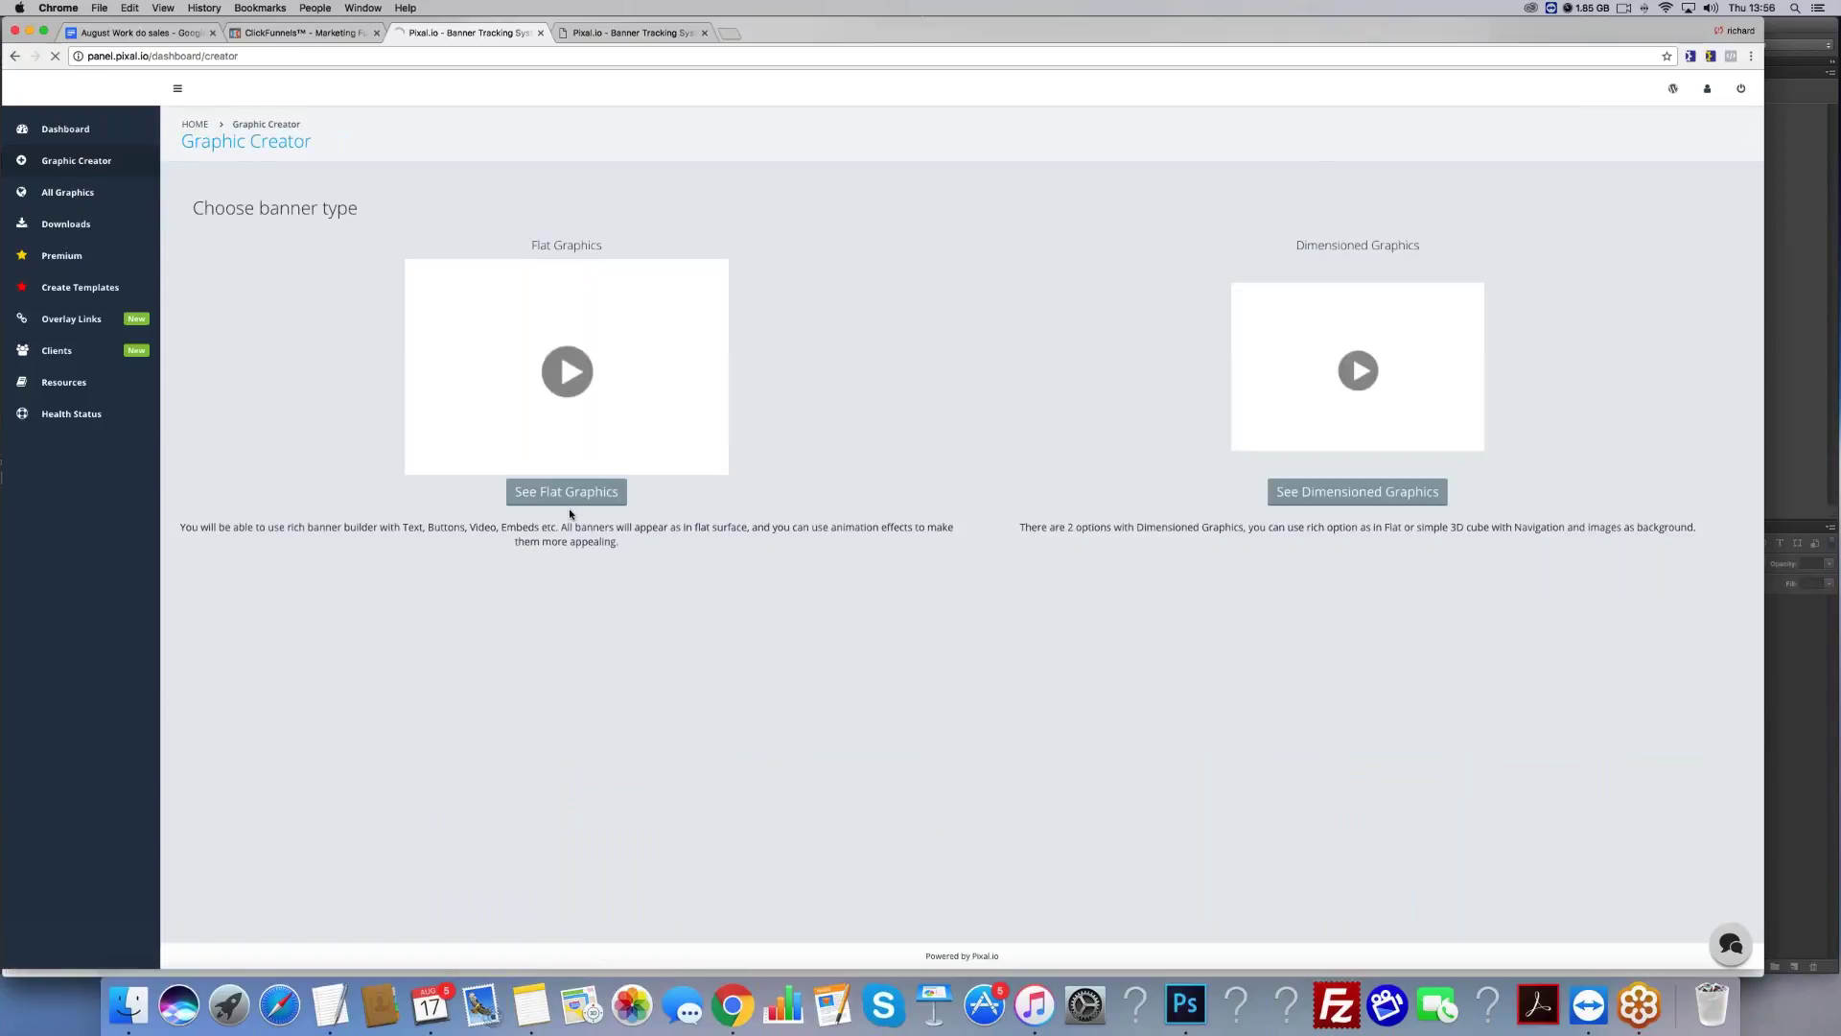
pyautogui.click(568, 499)
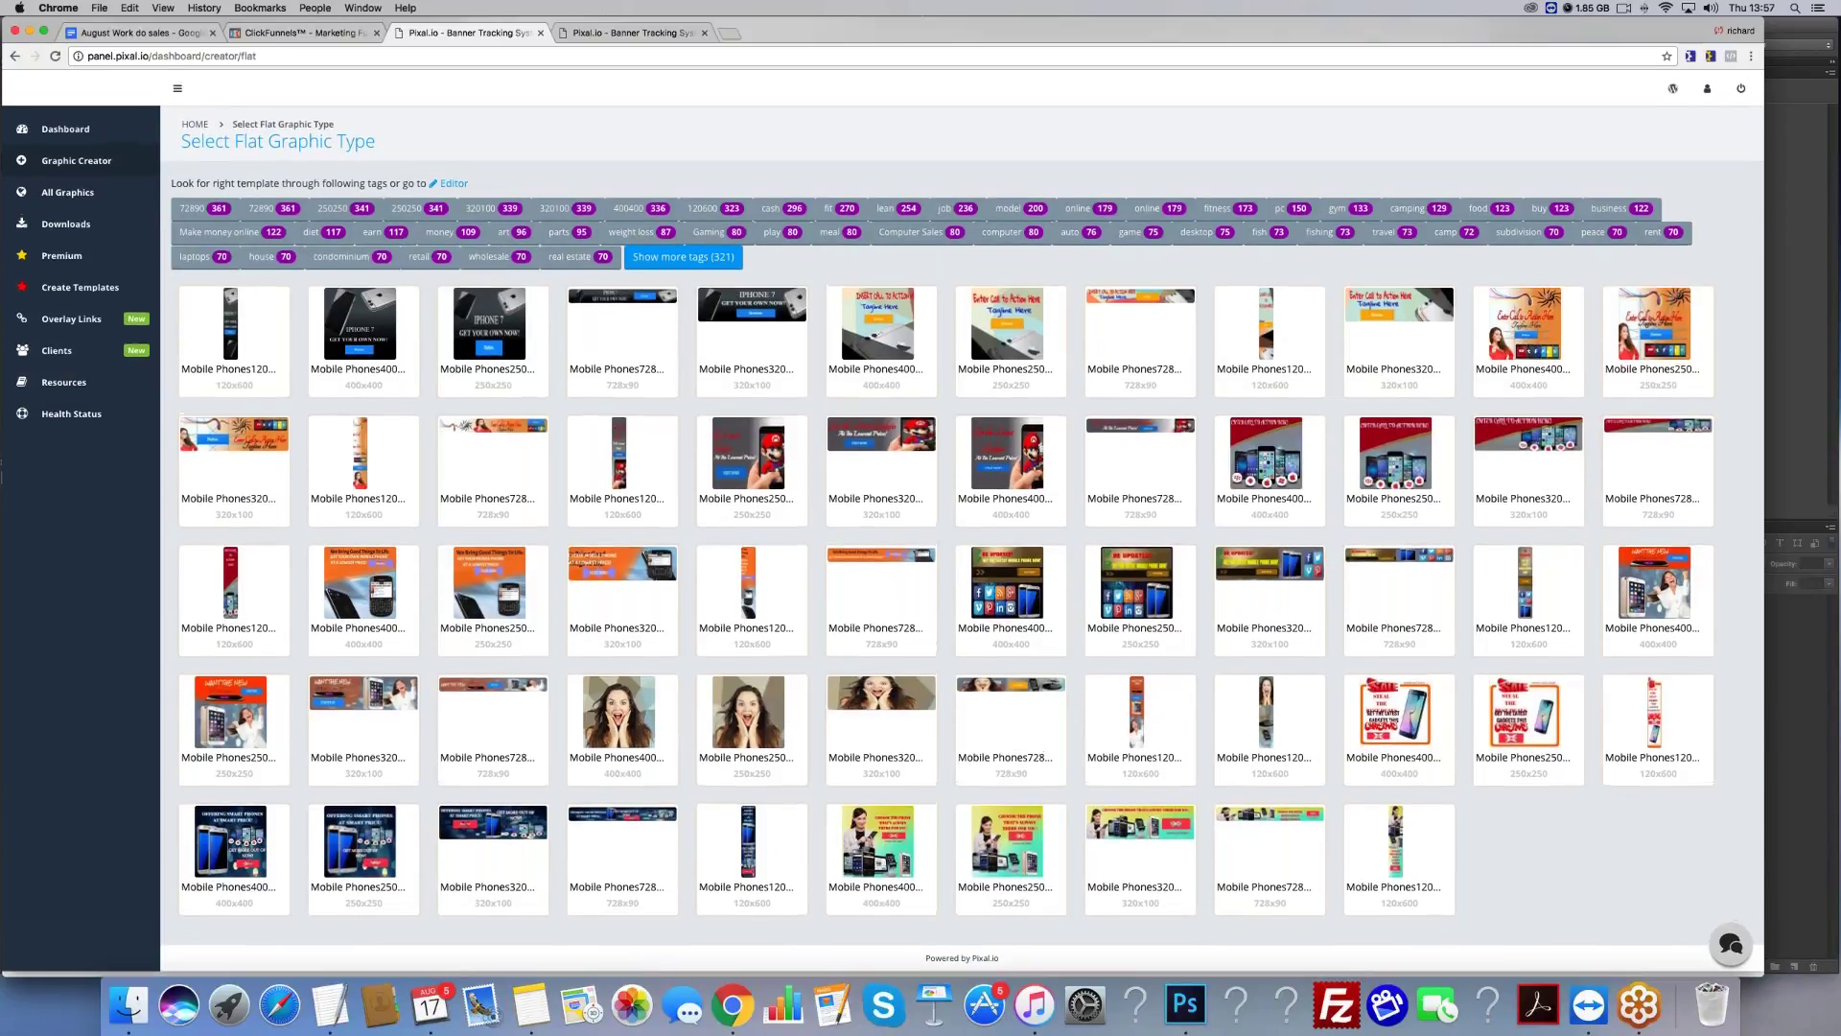
pyautogui.click(717, 233)
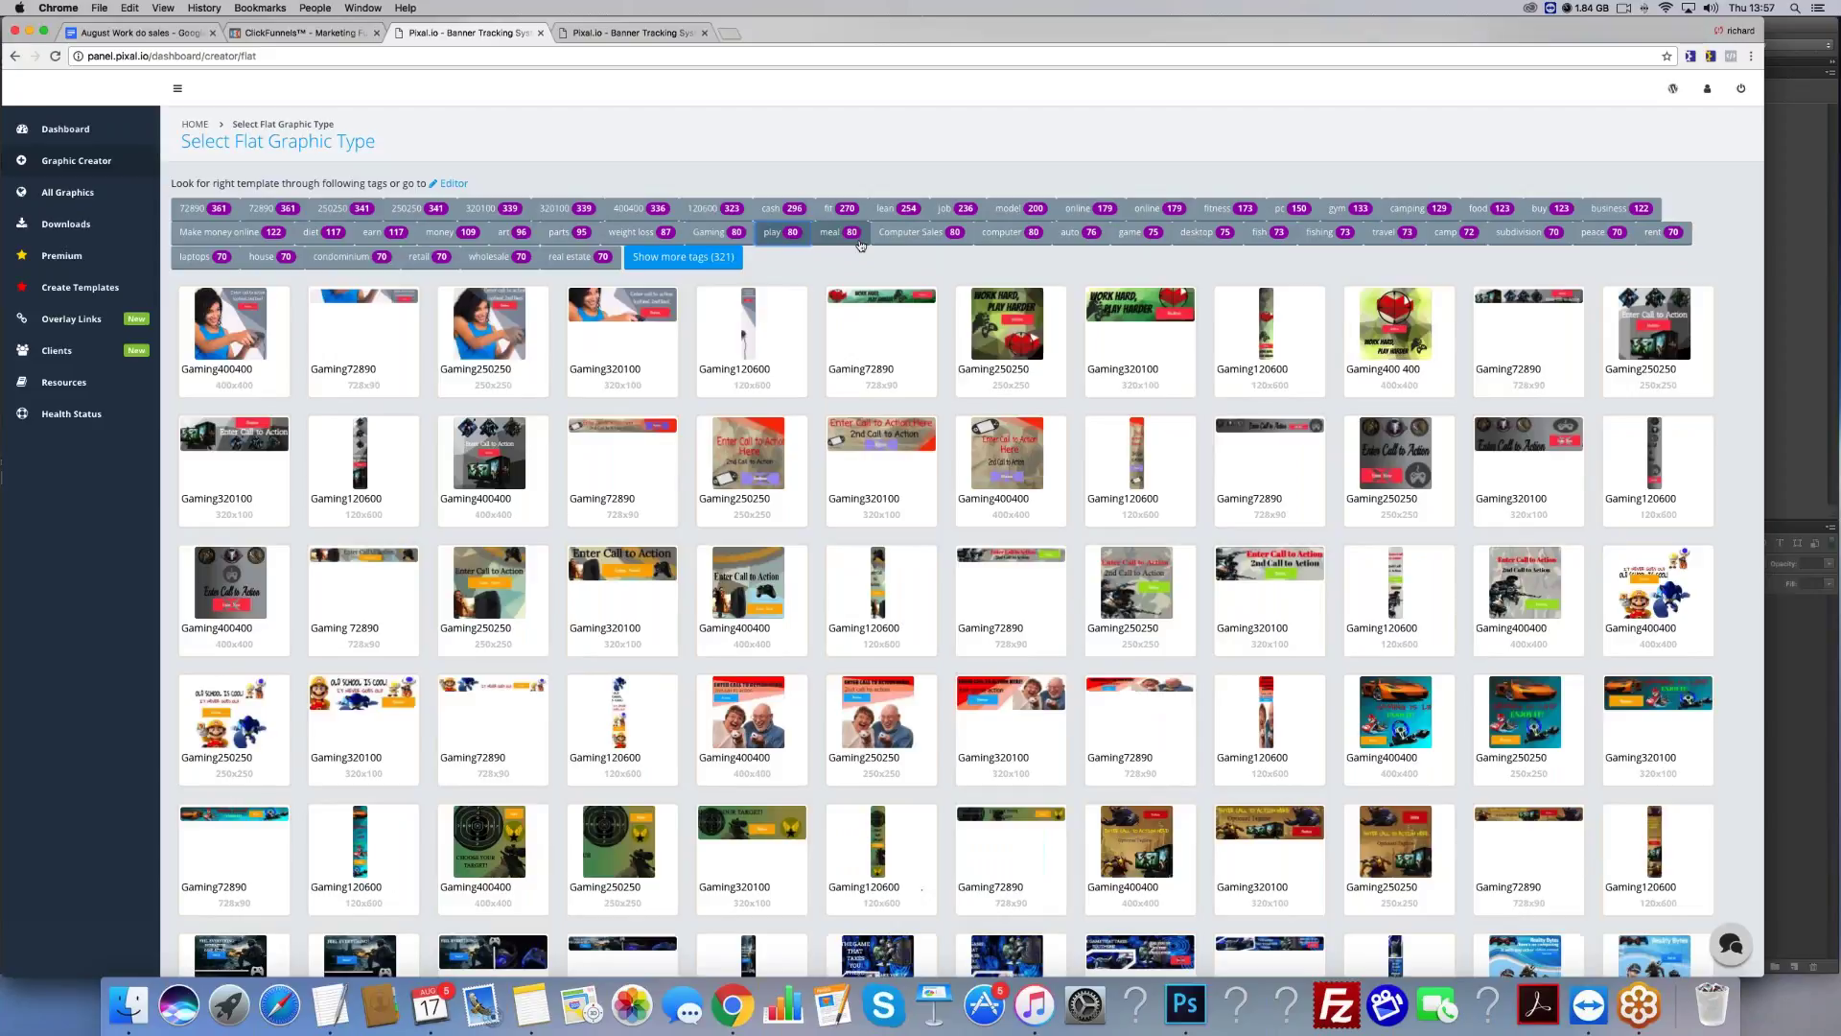
pyautogui.click(844, 235)
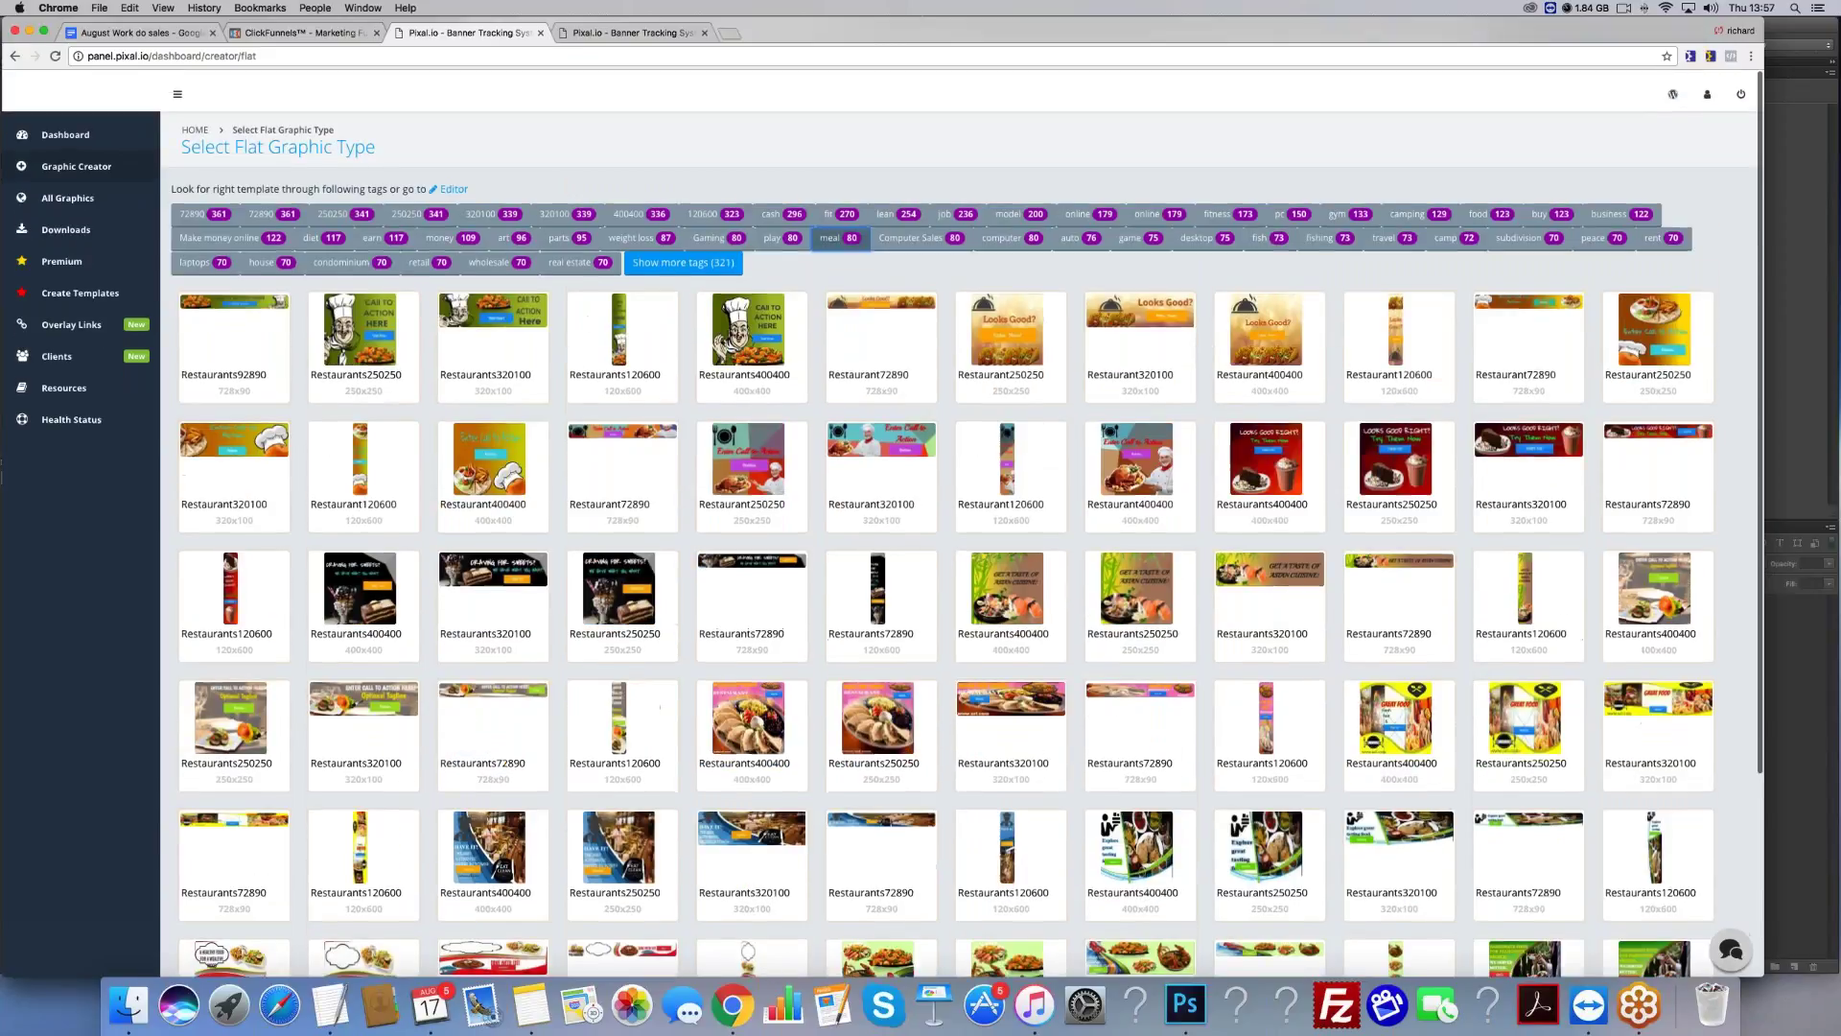
pyautogui.click(453, 189)
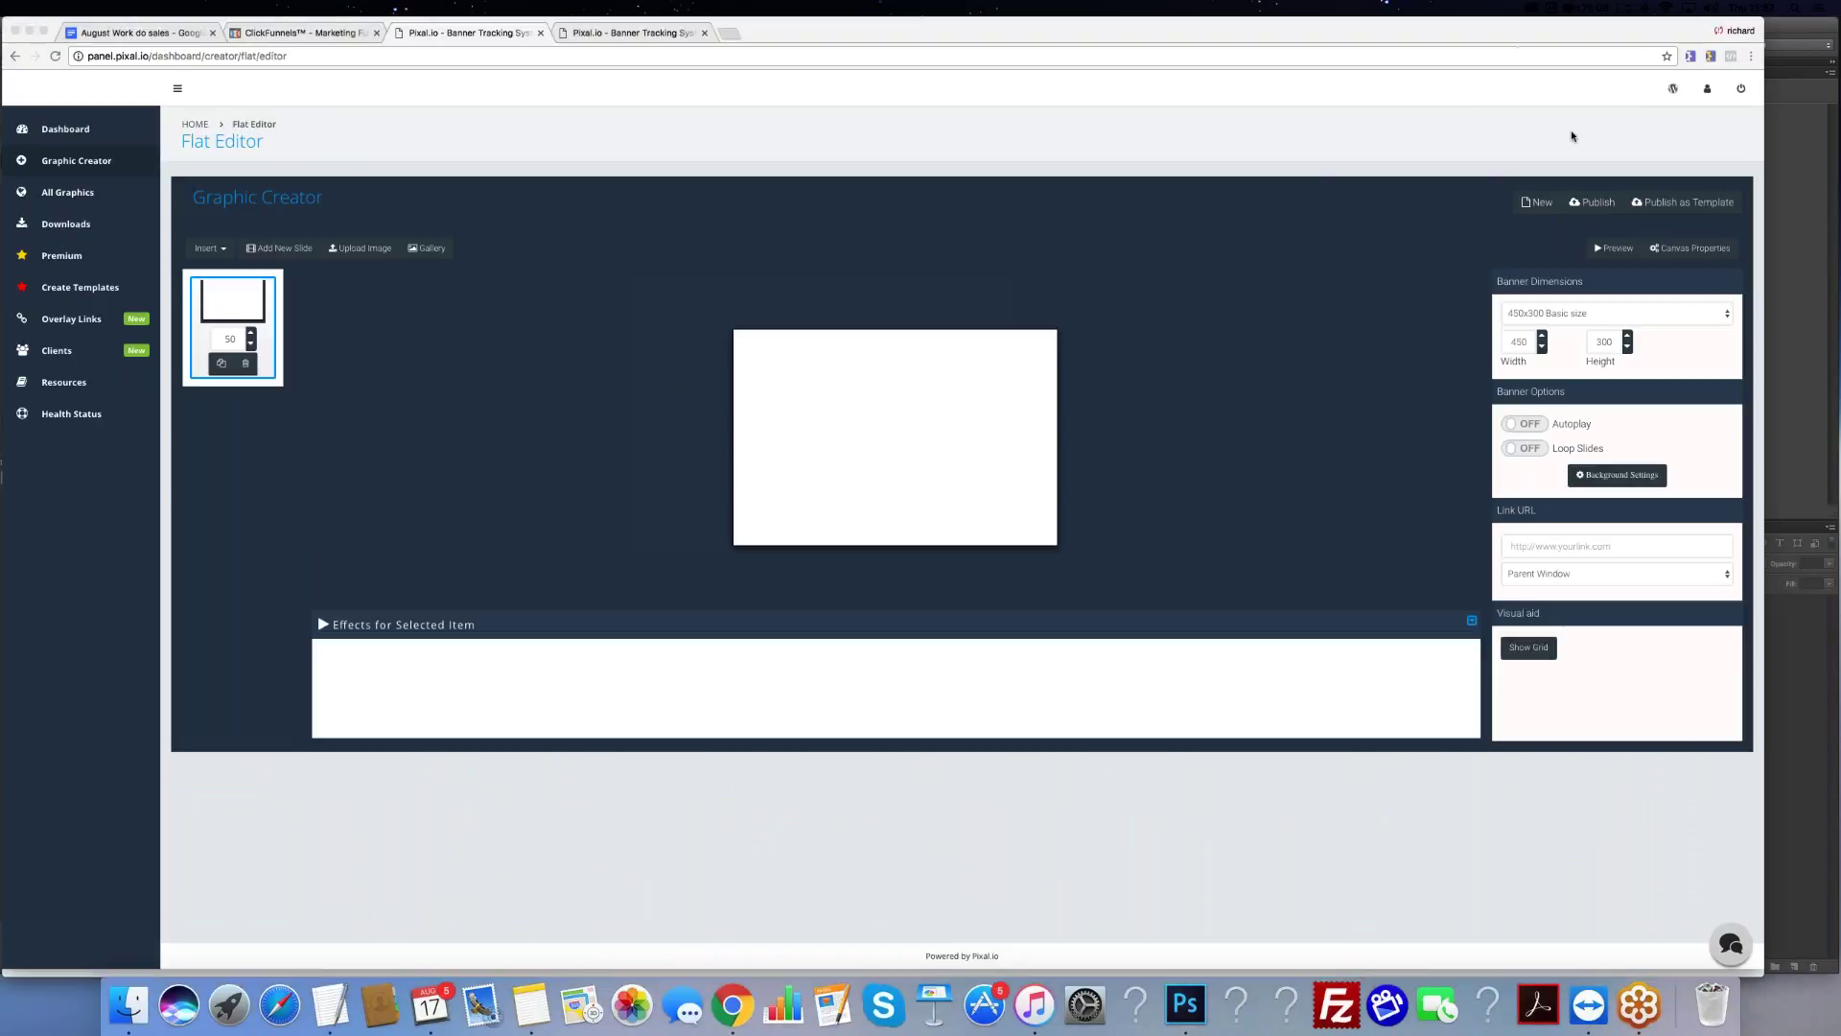
# Skip the preset sizes and set the canvas width to 550 and height to 100
pyautogui.click(1599, 316)
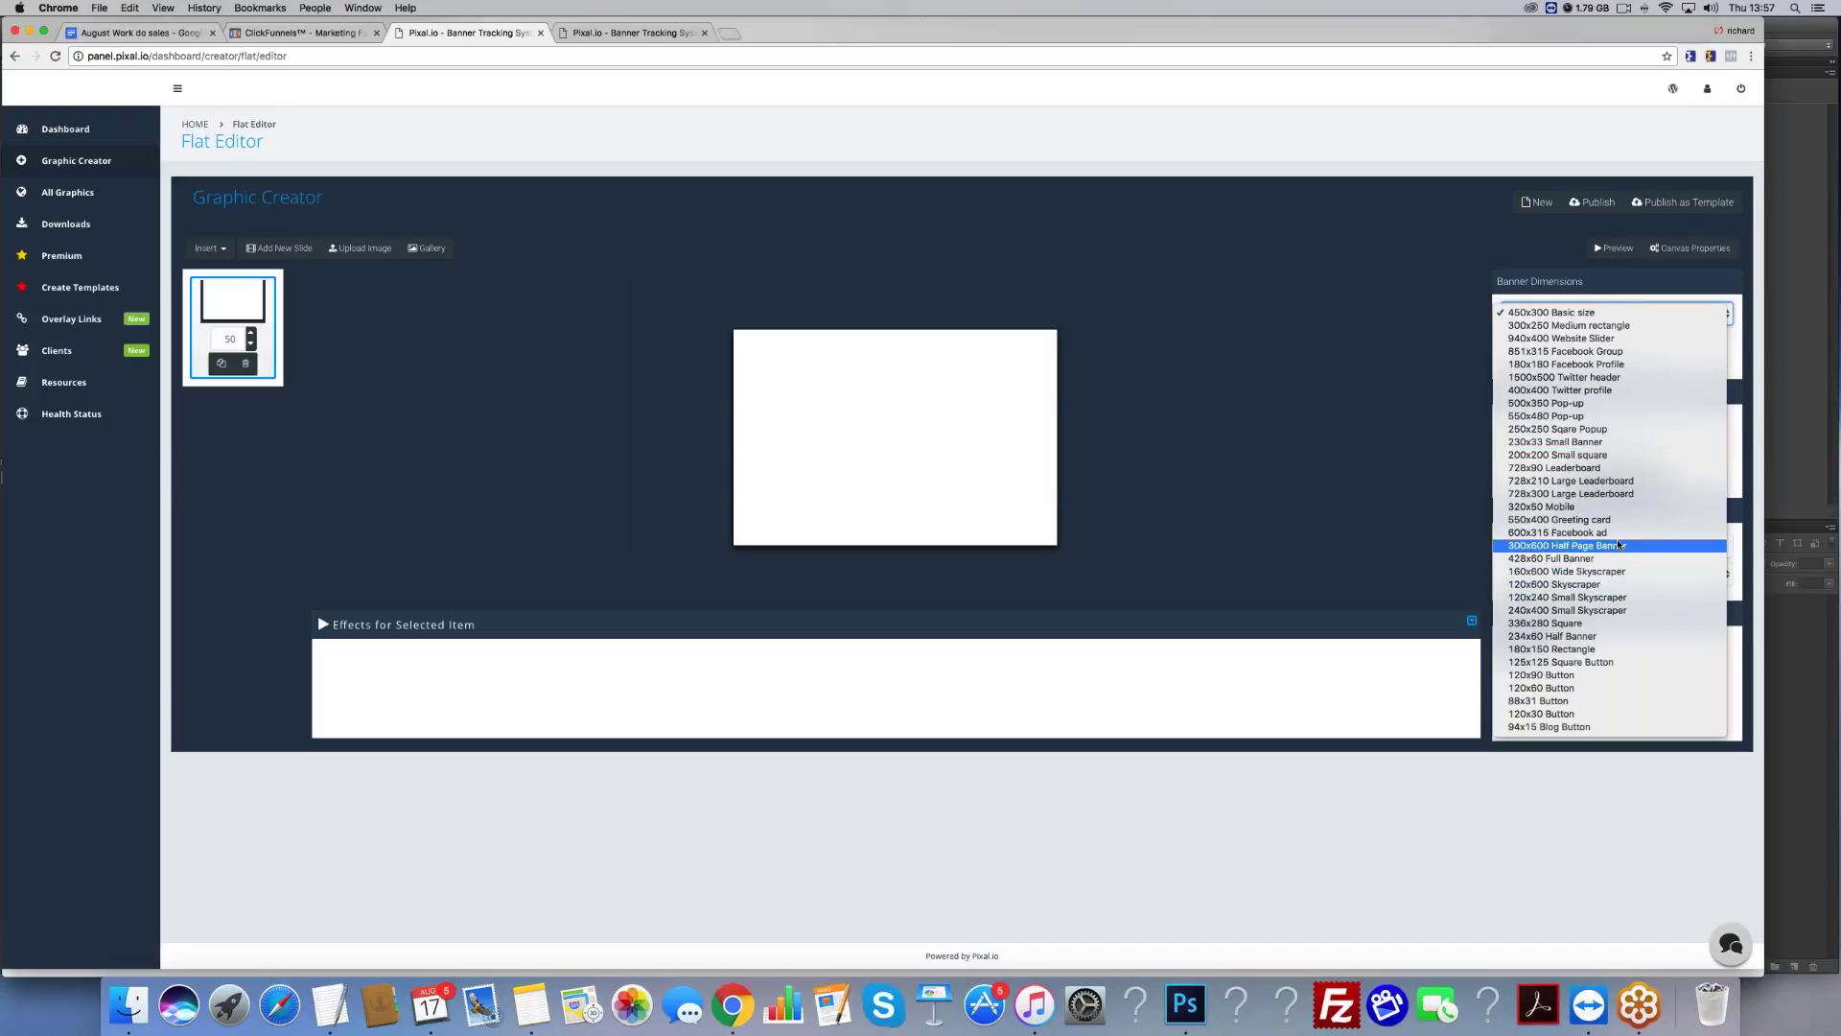
pyautogui.click(1411, 461)
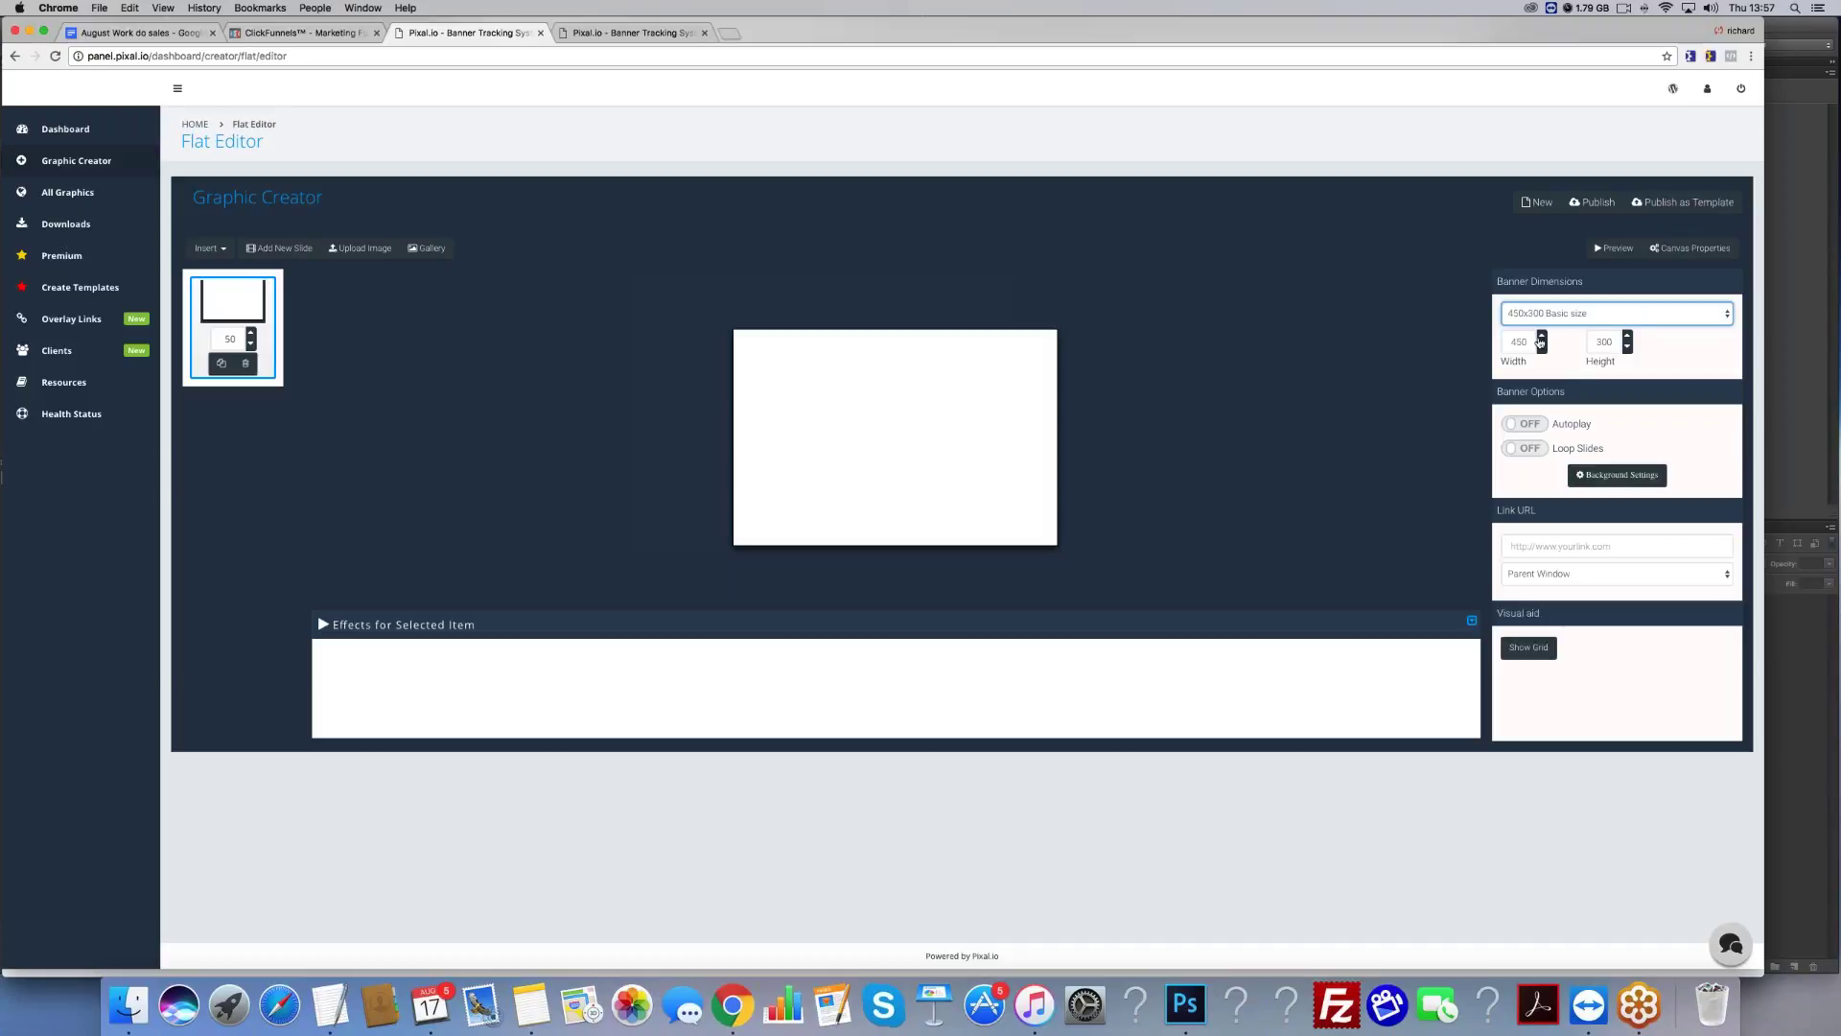
pyautogui.doubleClick(1510, 342)
pyautogui.write('550')
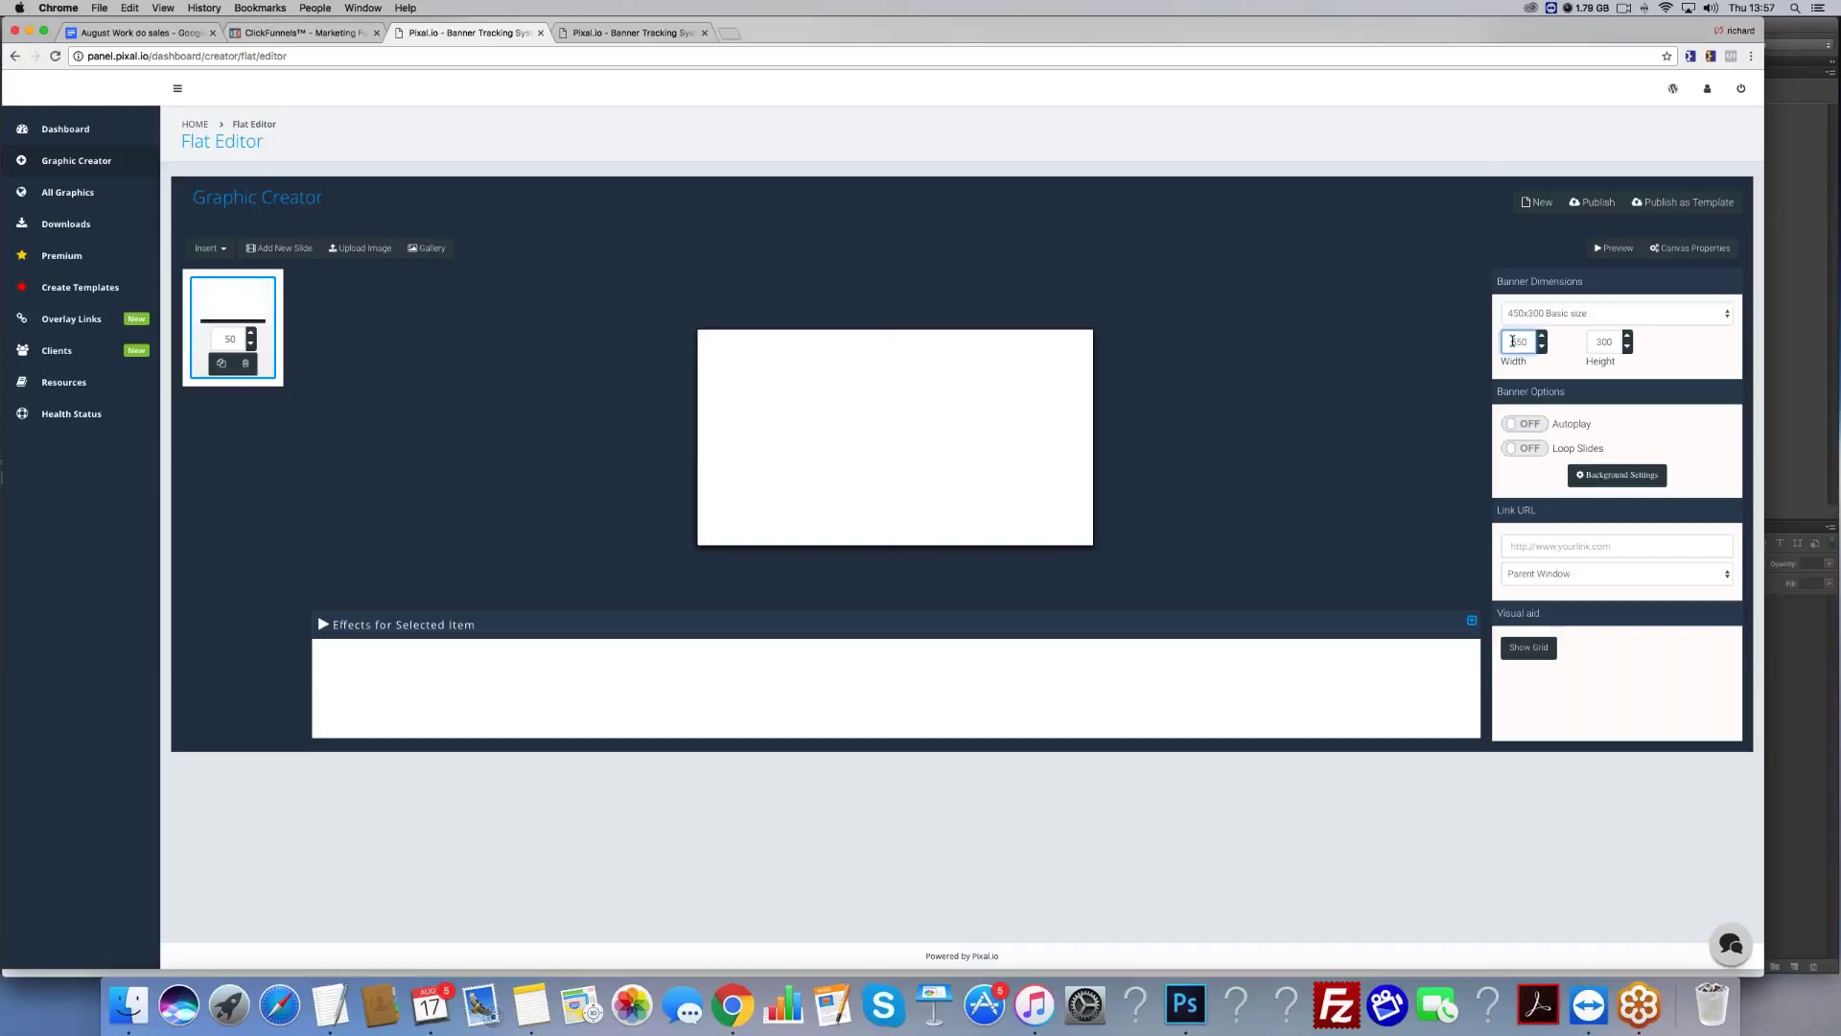
pyautogui.doubleClick(1588, 341)
pyautogui.write('100')
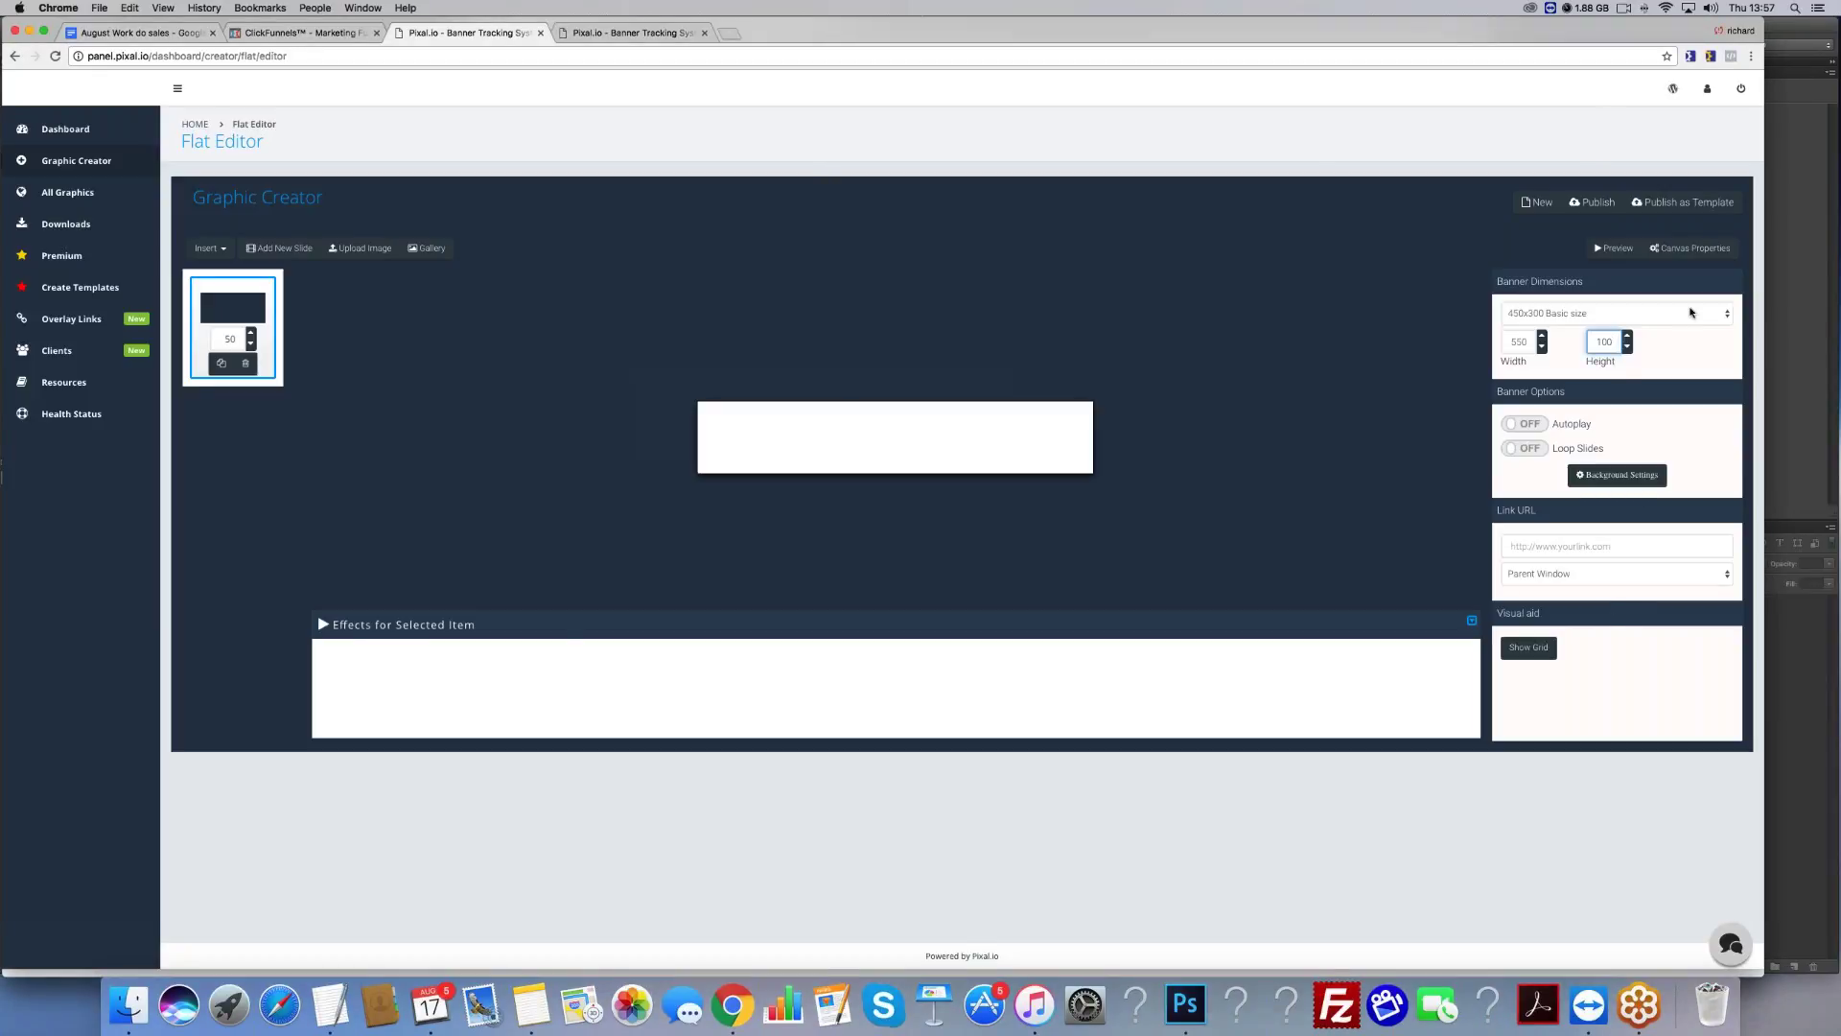
pyautogui.click(1693, 313)
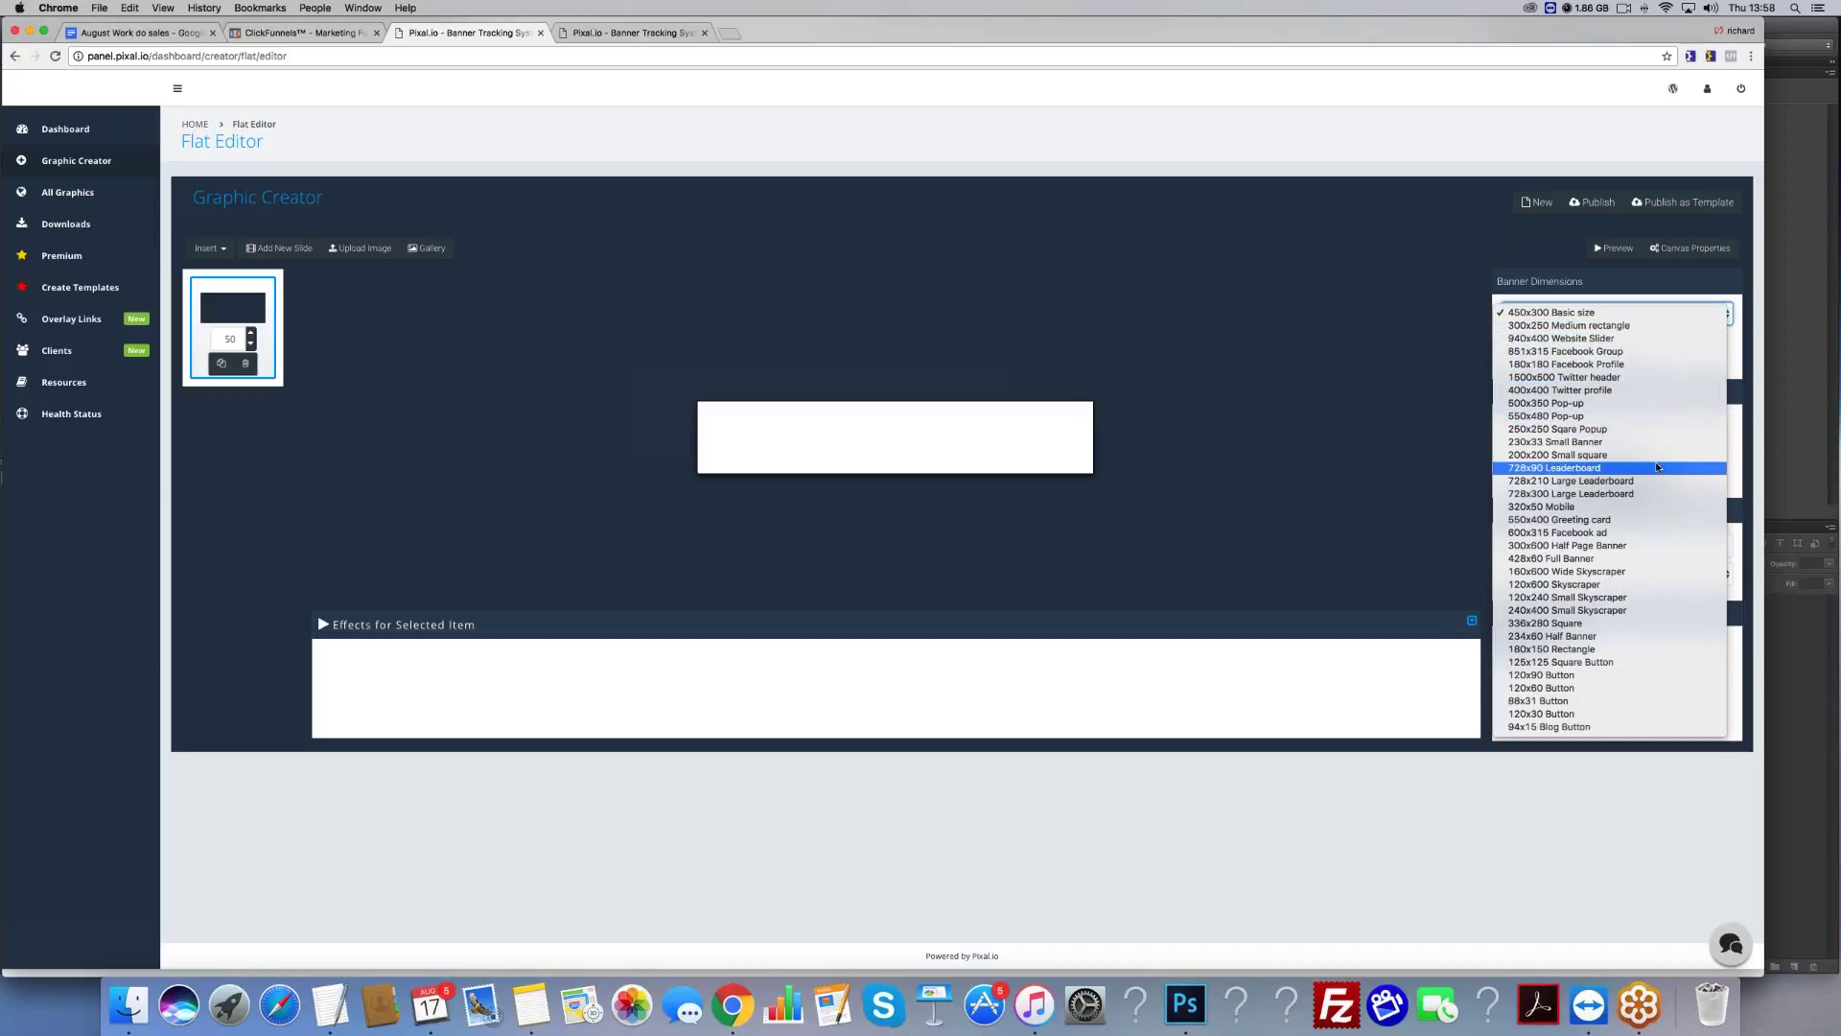
pyautogui.click(1378, 469)
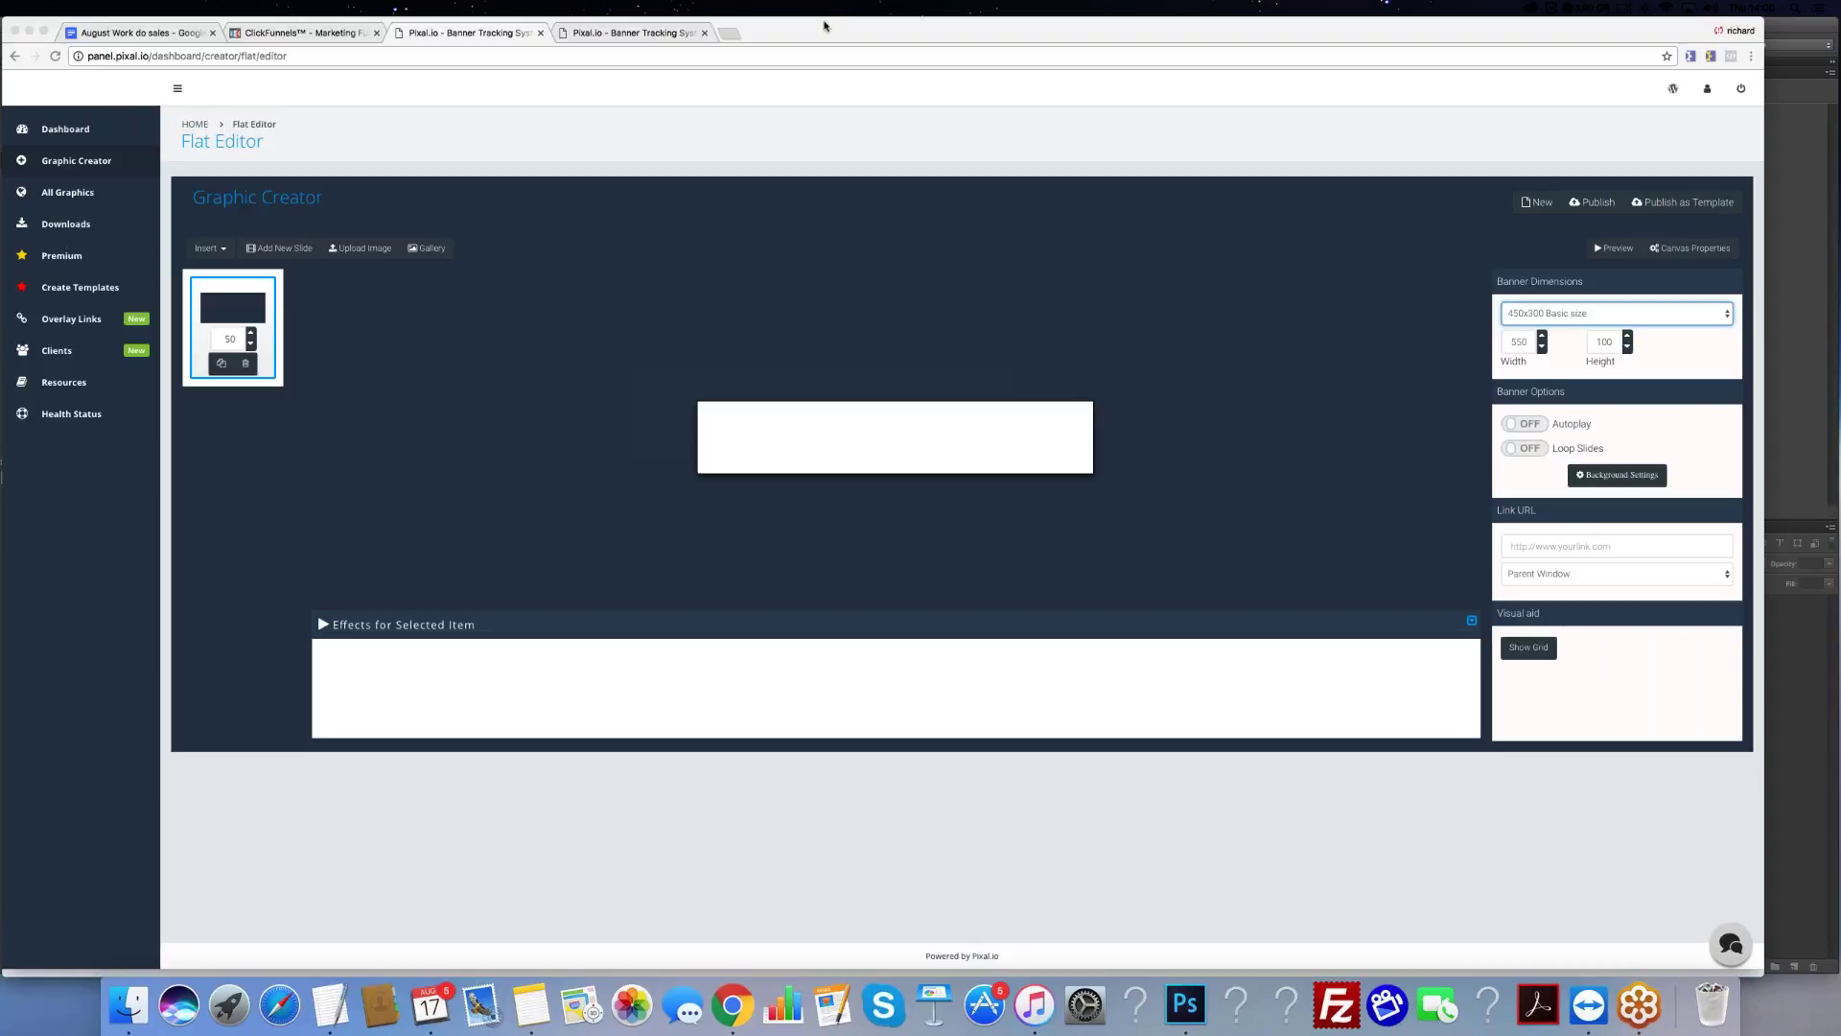
# Search Google for 'media buy networks' in a new tab
pyautogui.click(730, 33)
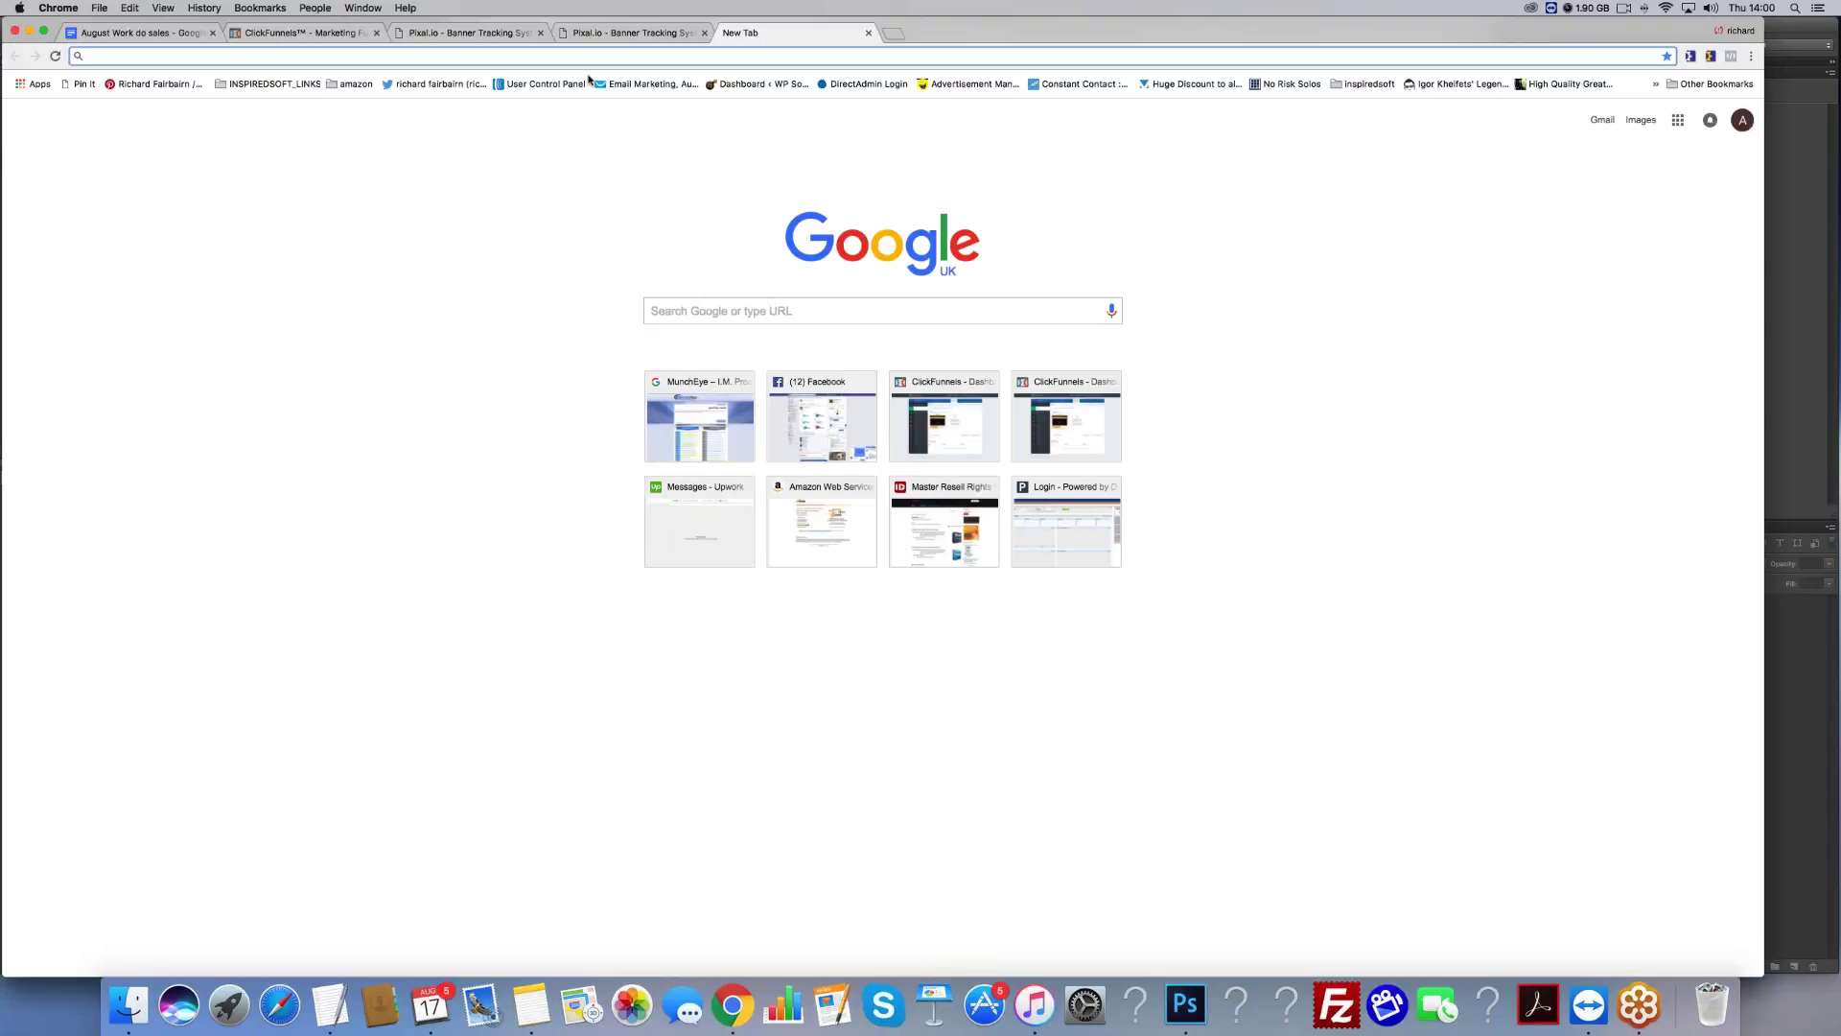
pyautogui.write('media buy networik')
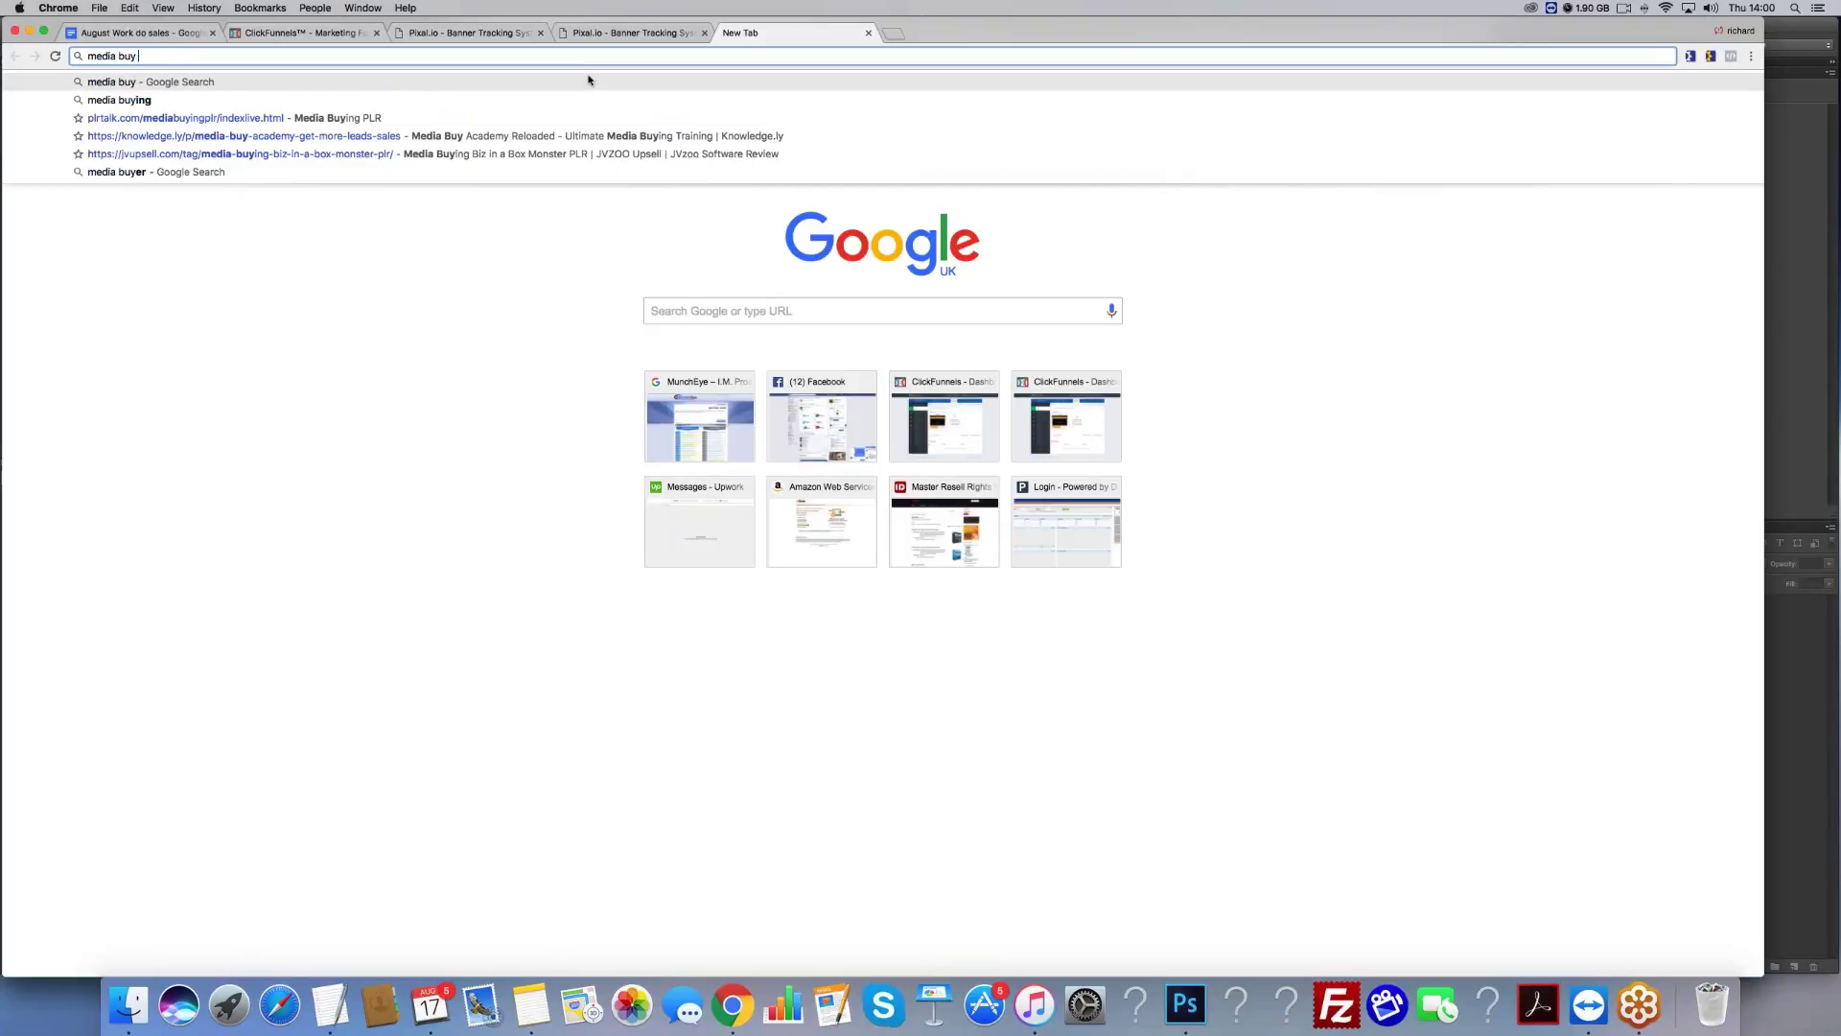
pyautogui.press('BackSpace')
pyautogui.press('BackSpace')
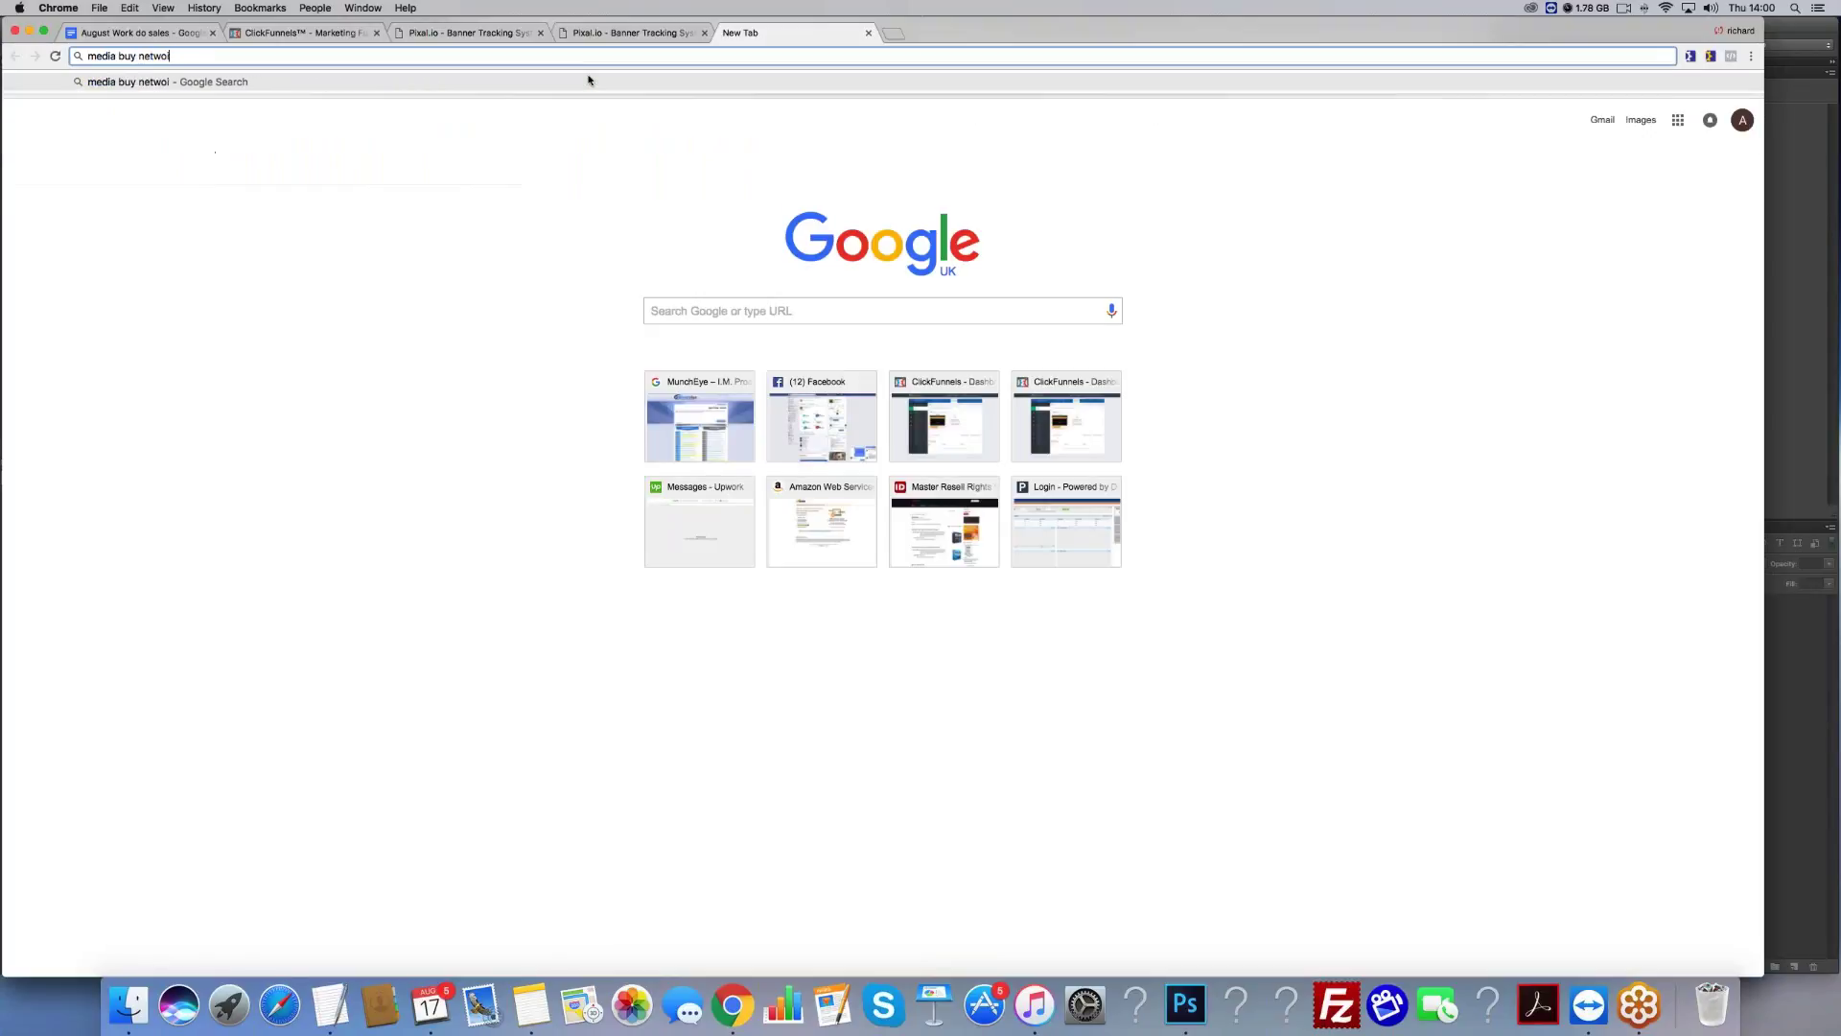
pyautogui.write('ks')
pyautogui.press('Return')
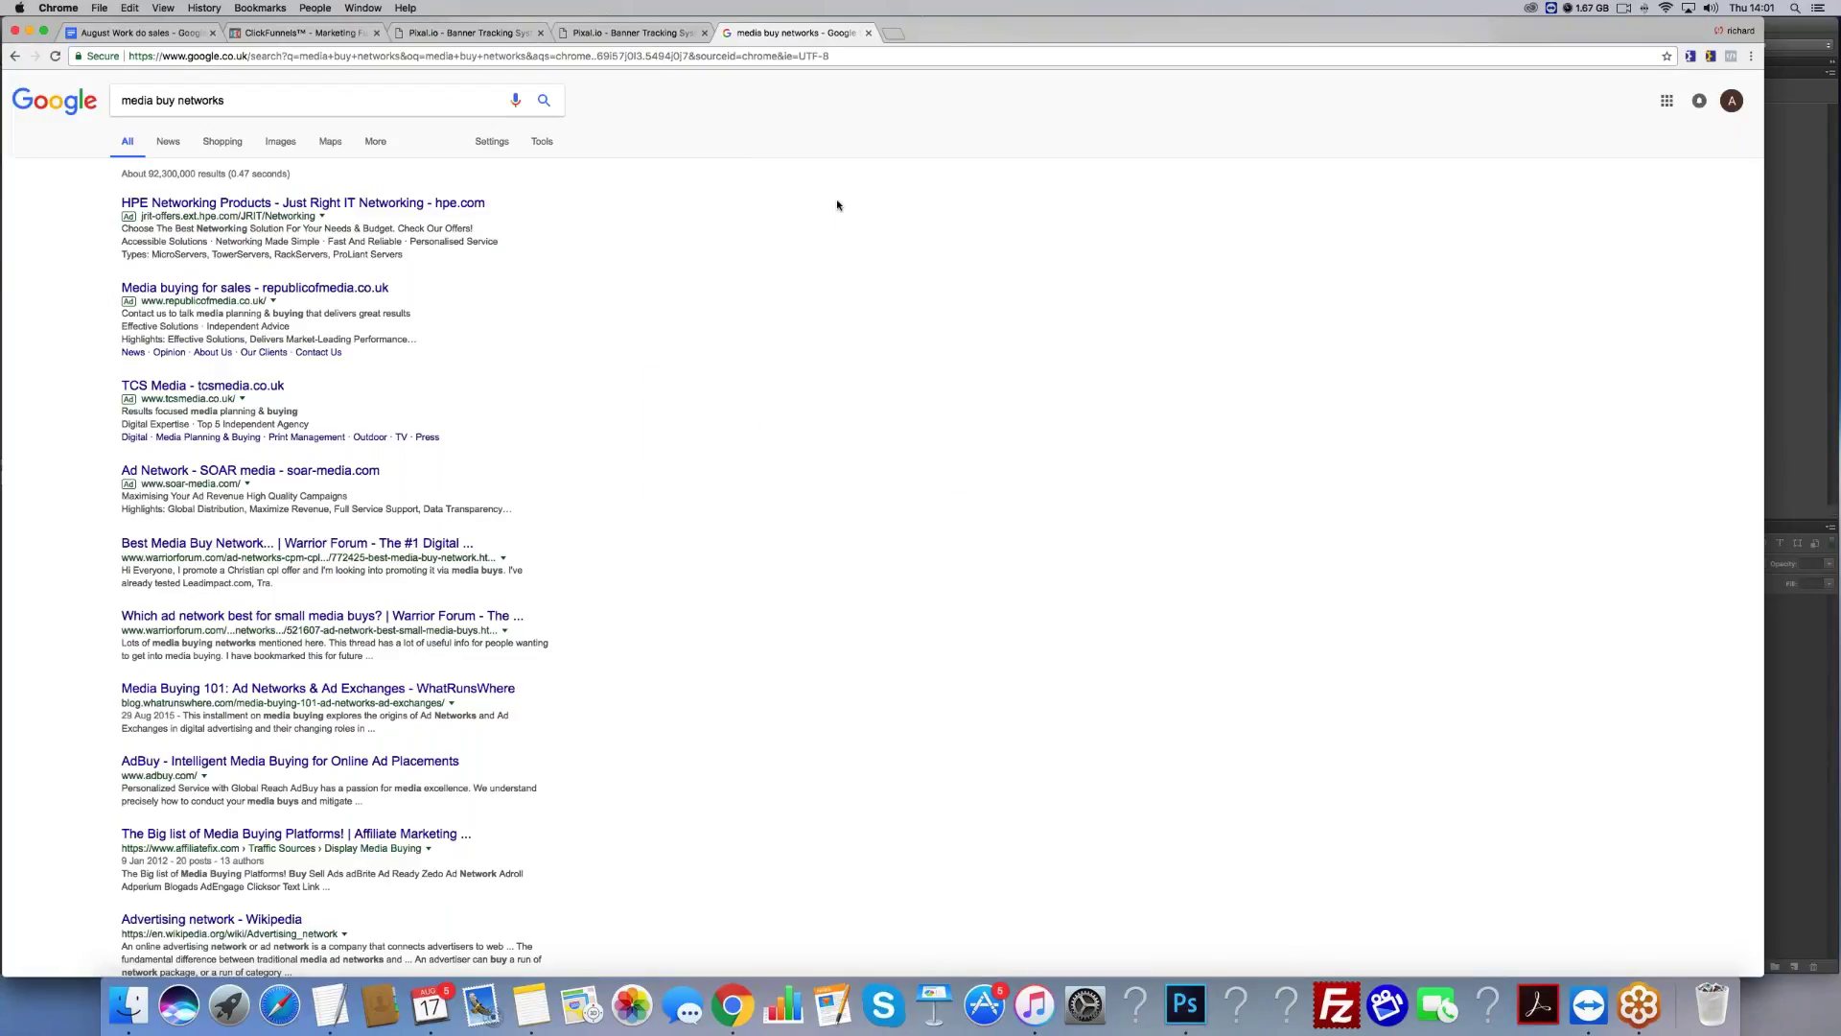
pyautogui.scroll(-3, 876, 427)
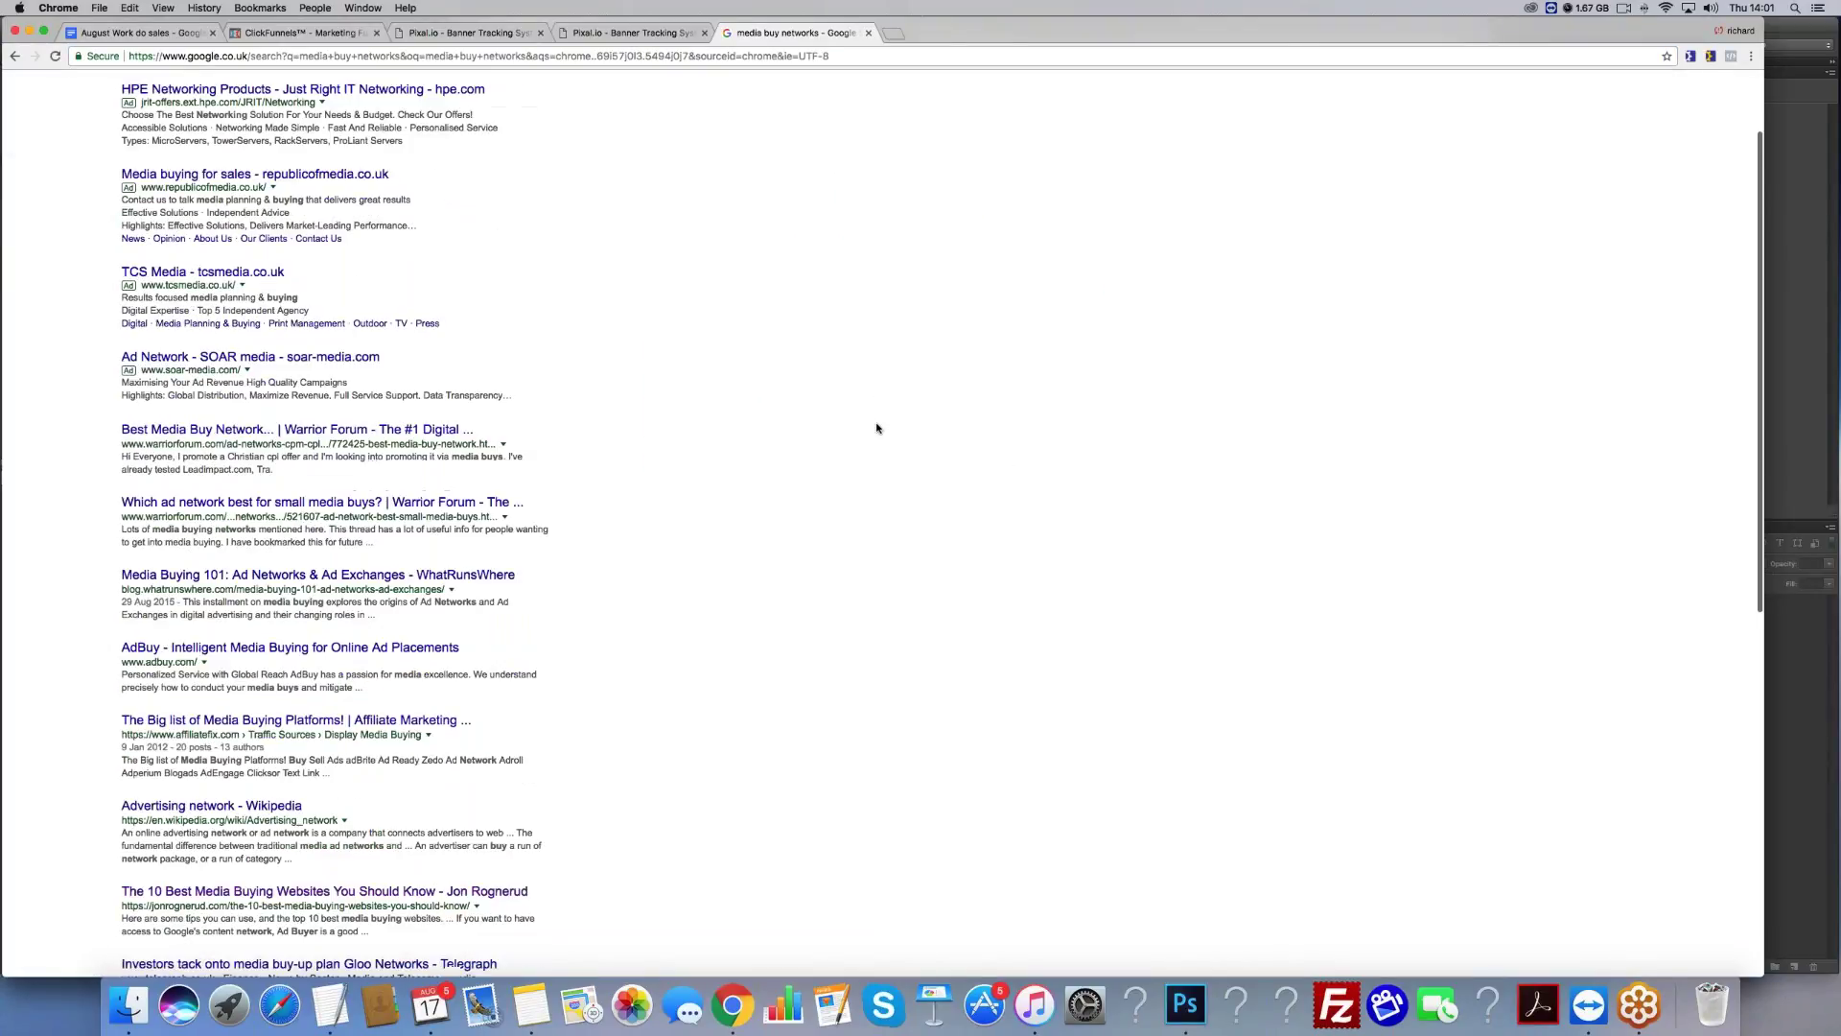
# Open the 'Ad Network - SOAR media' result and look over its homepage
pyautogui.click(317, 357)
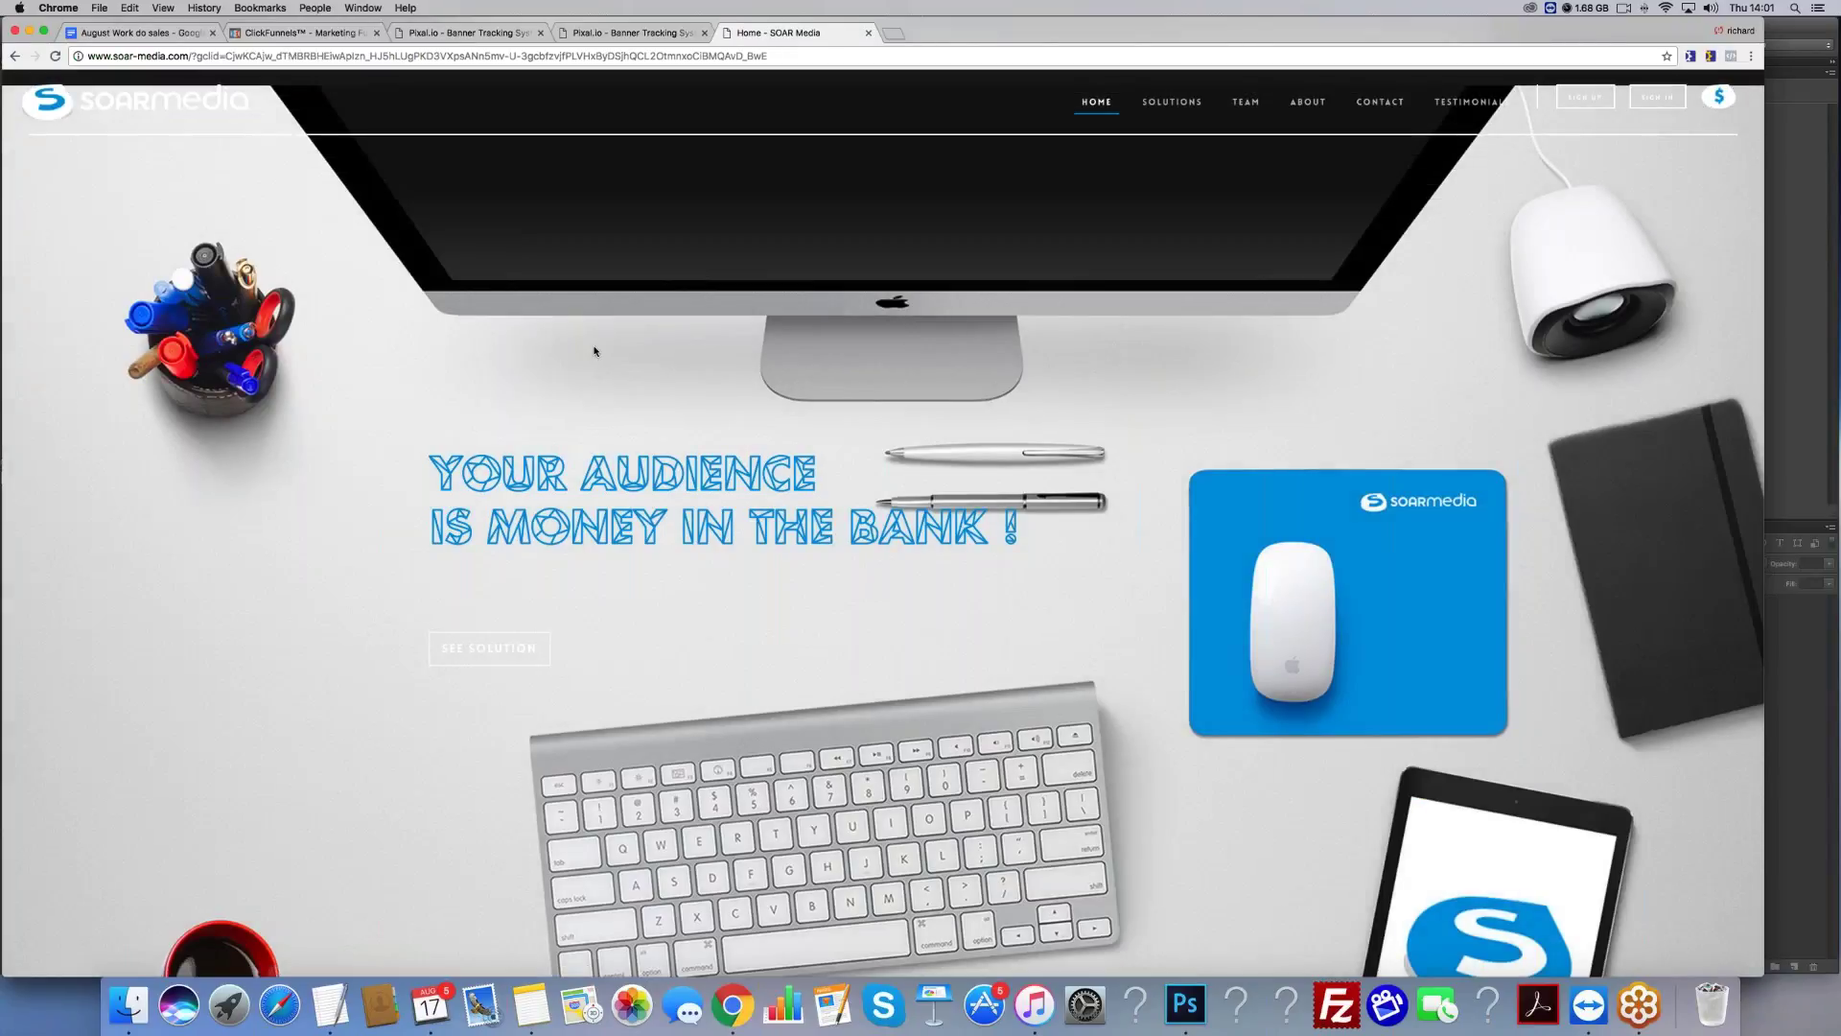
pyautogui.scroll(-3, 979, 582)
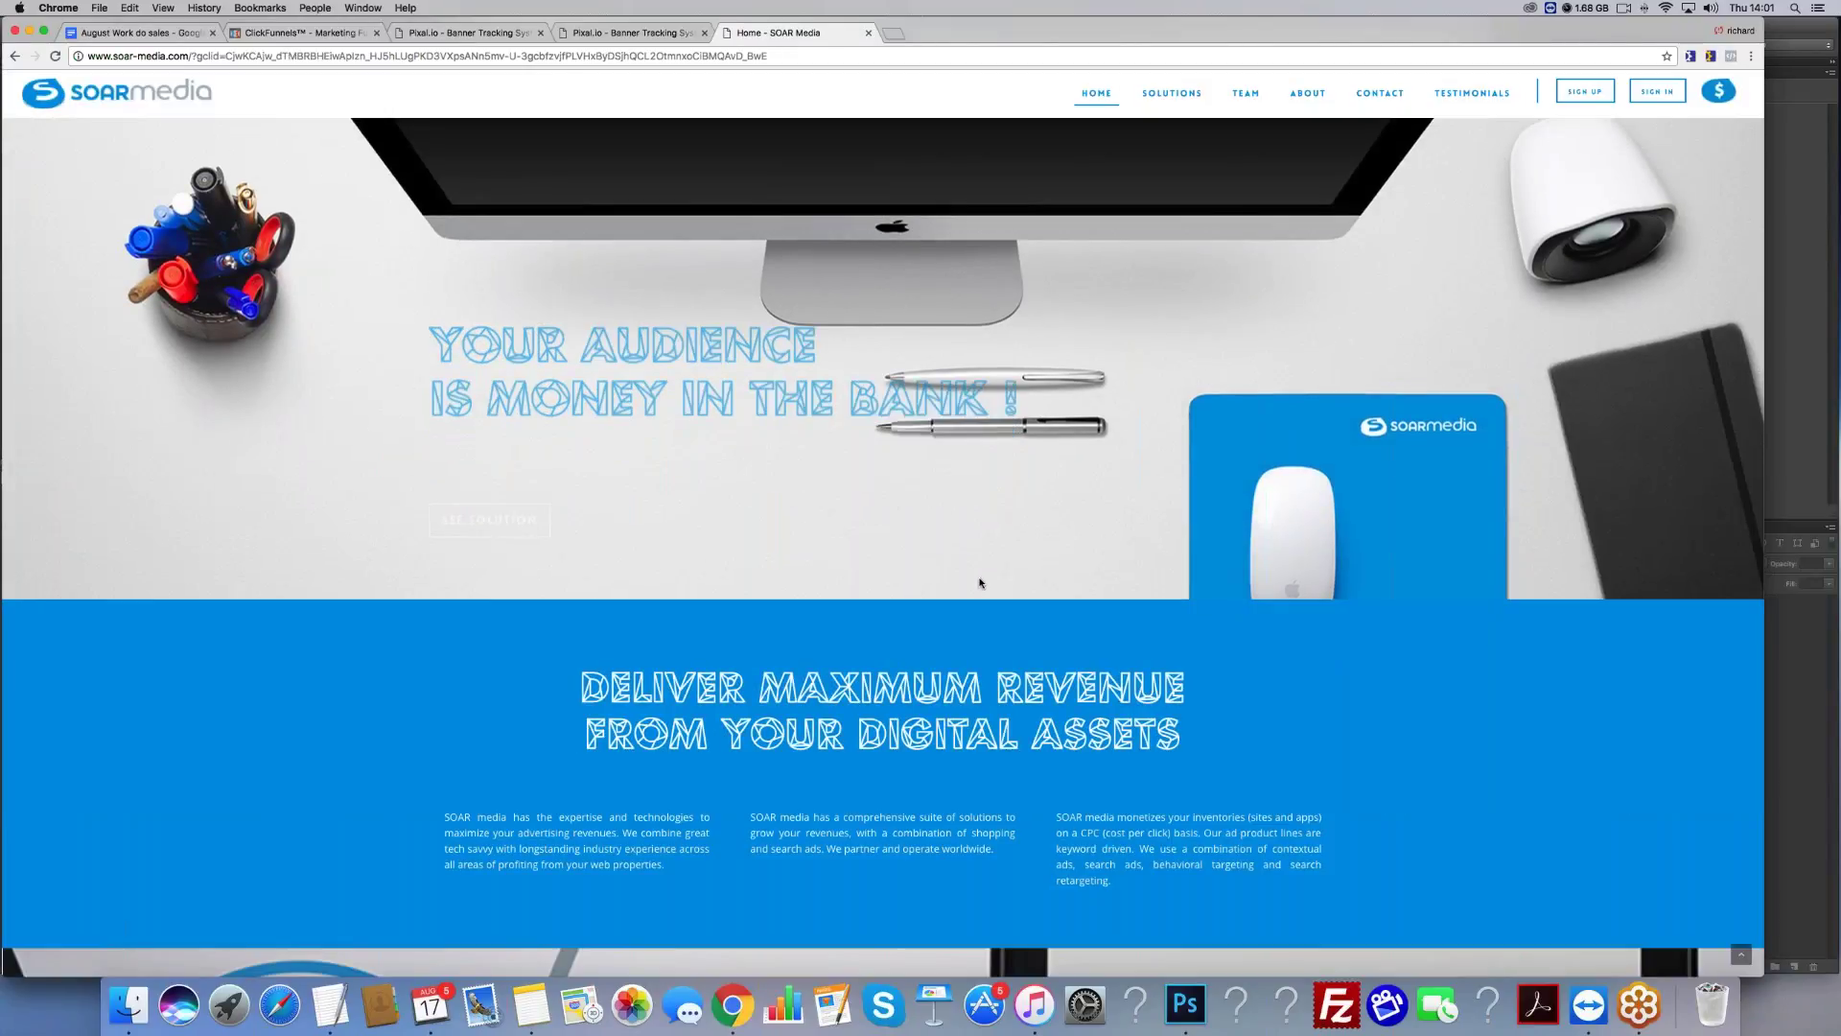
pyautogui.scroll(3, 980, 582)
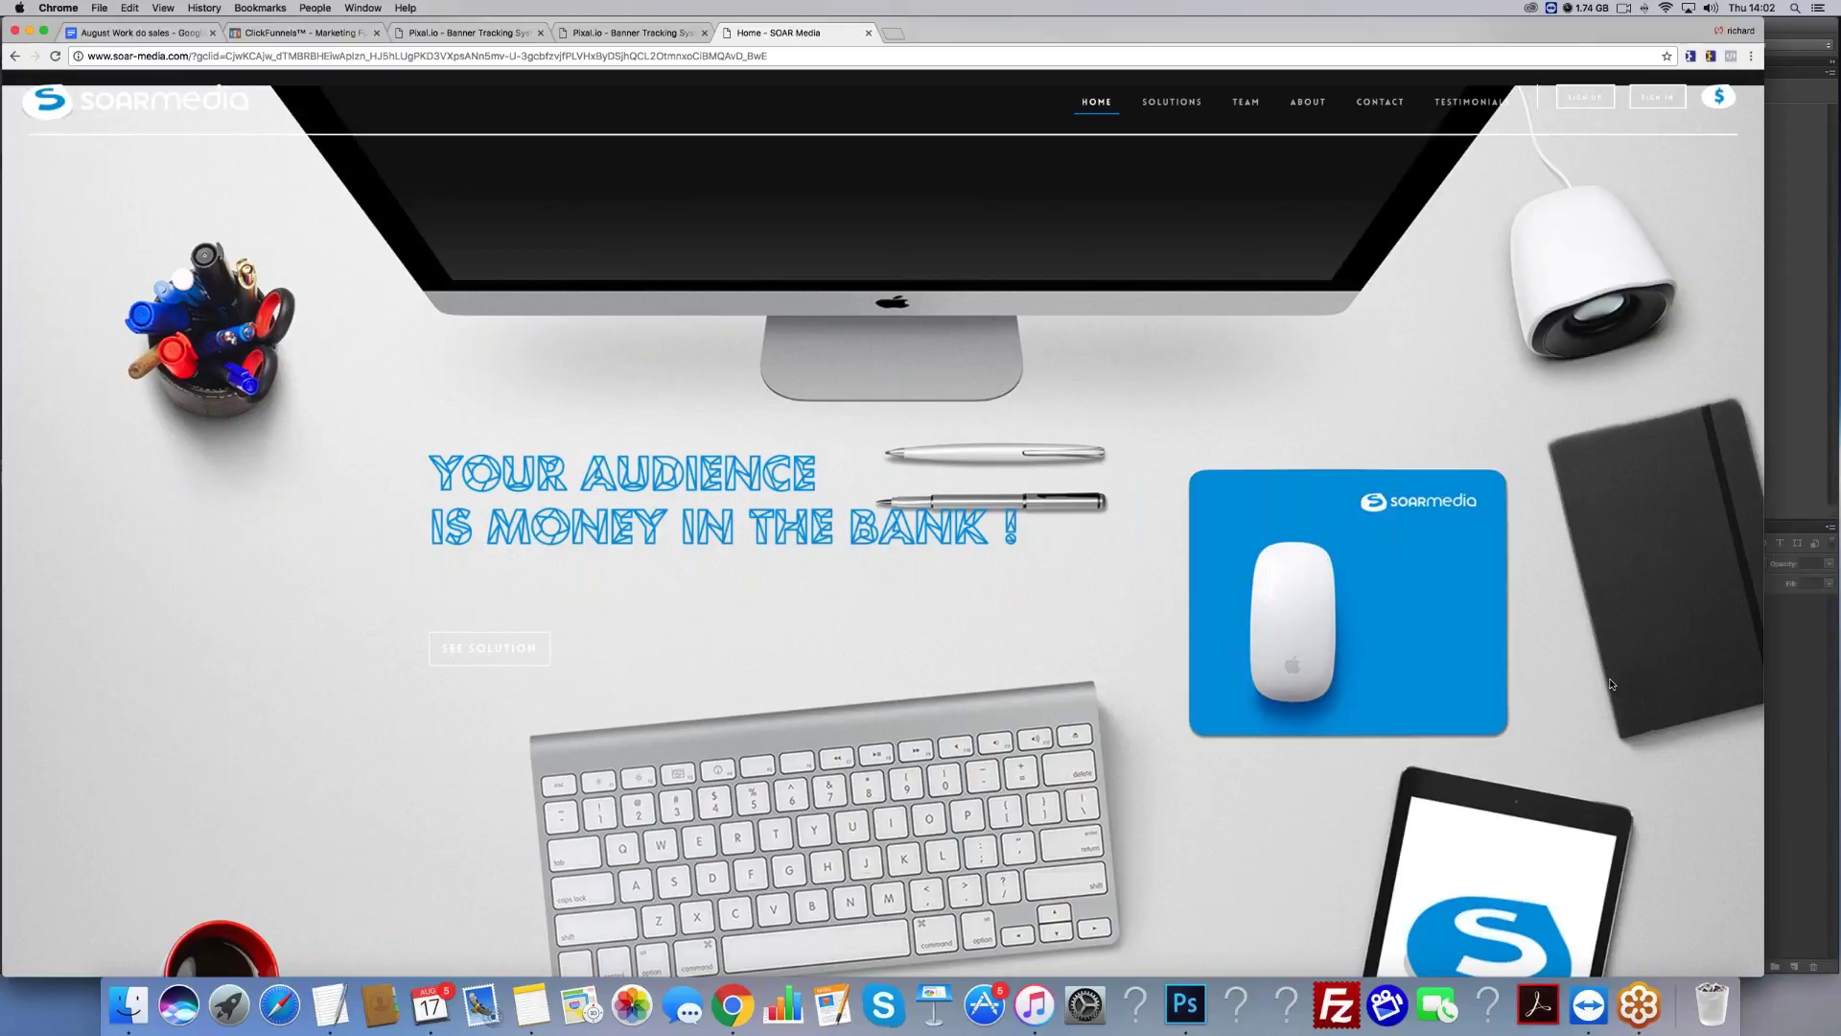
pyautogui.hotkey('ctrl', 'Up')
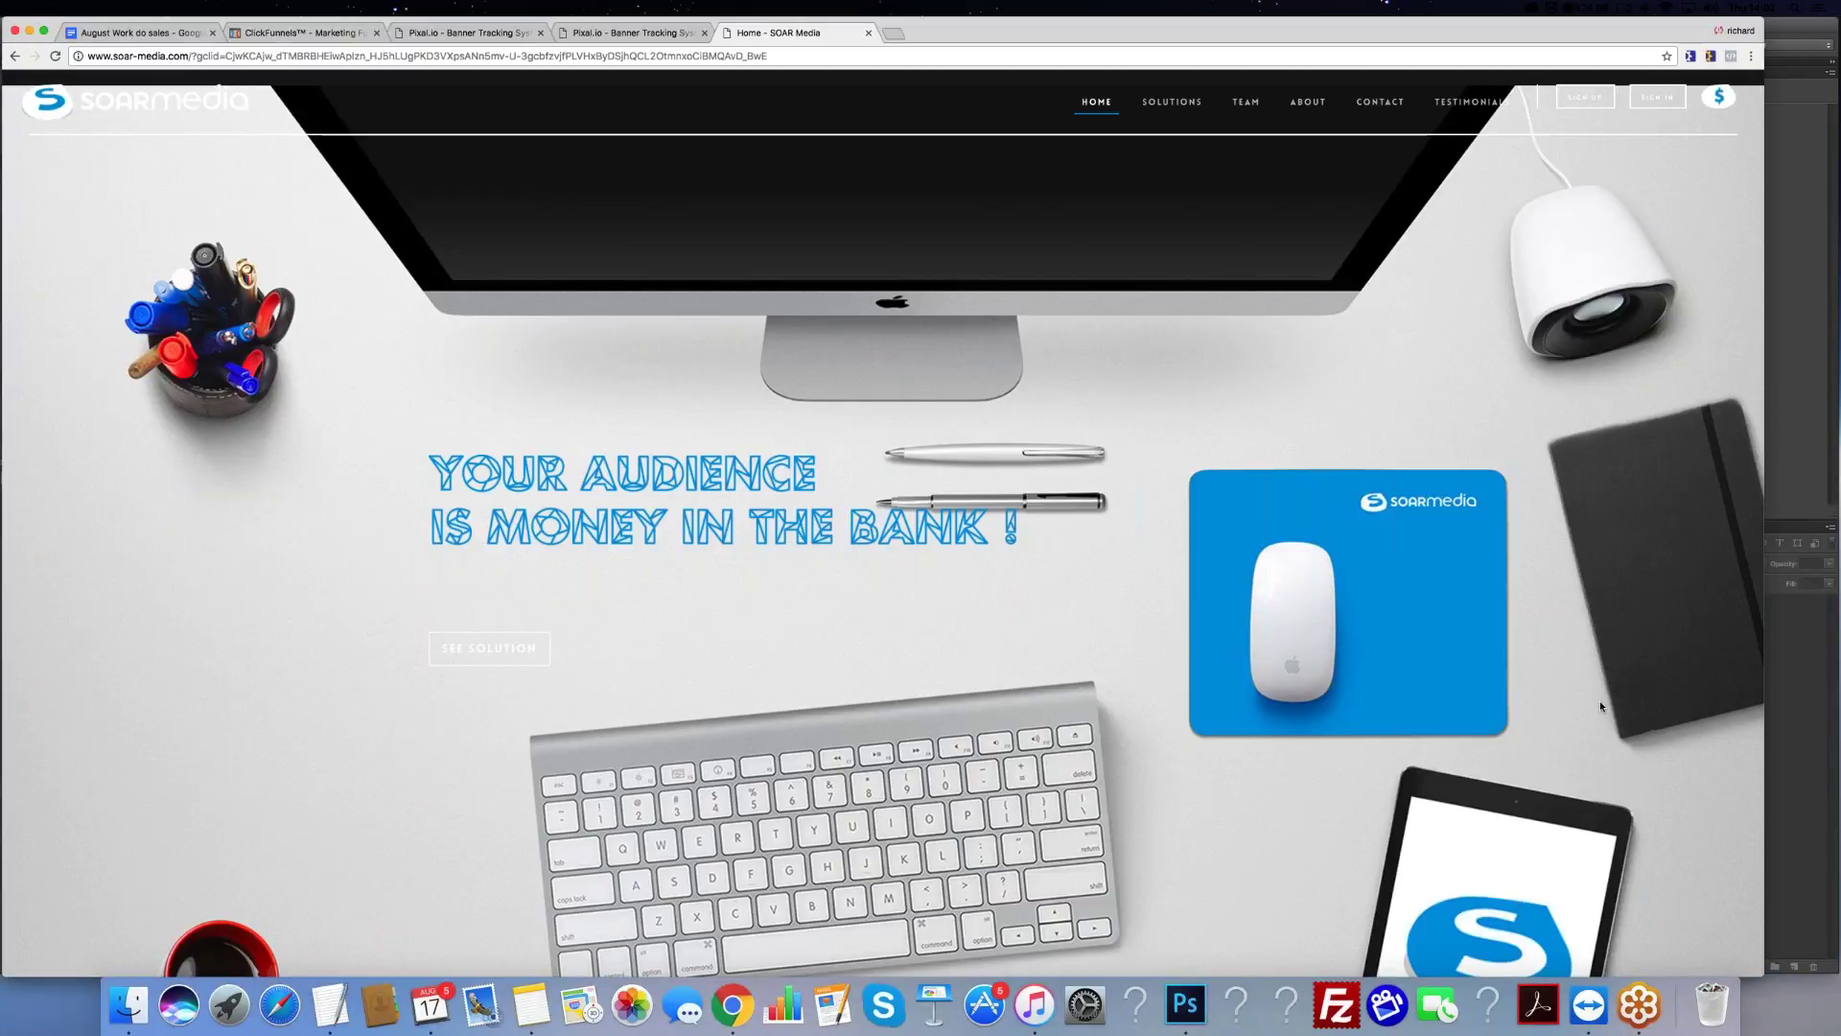
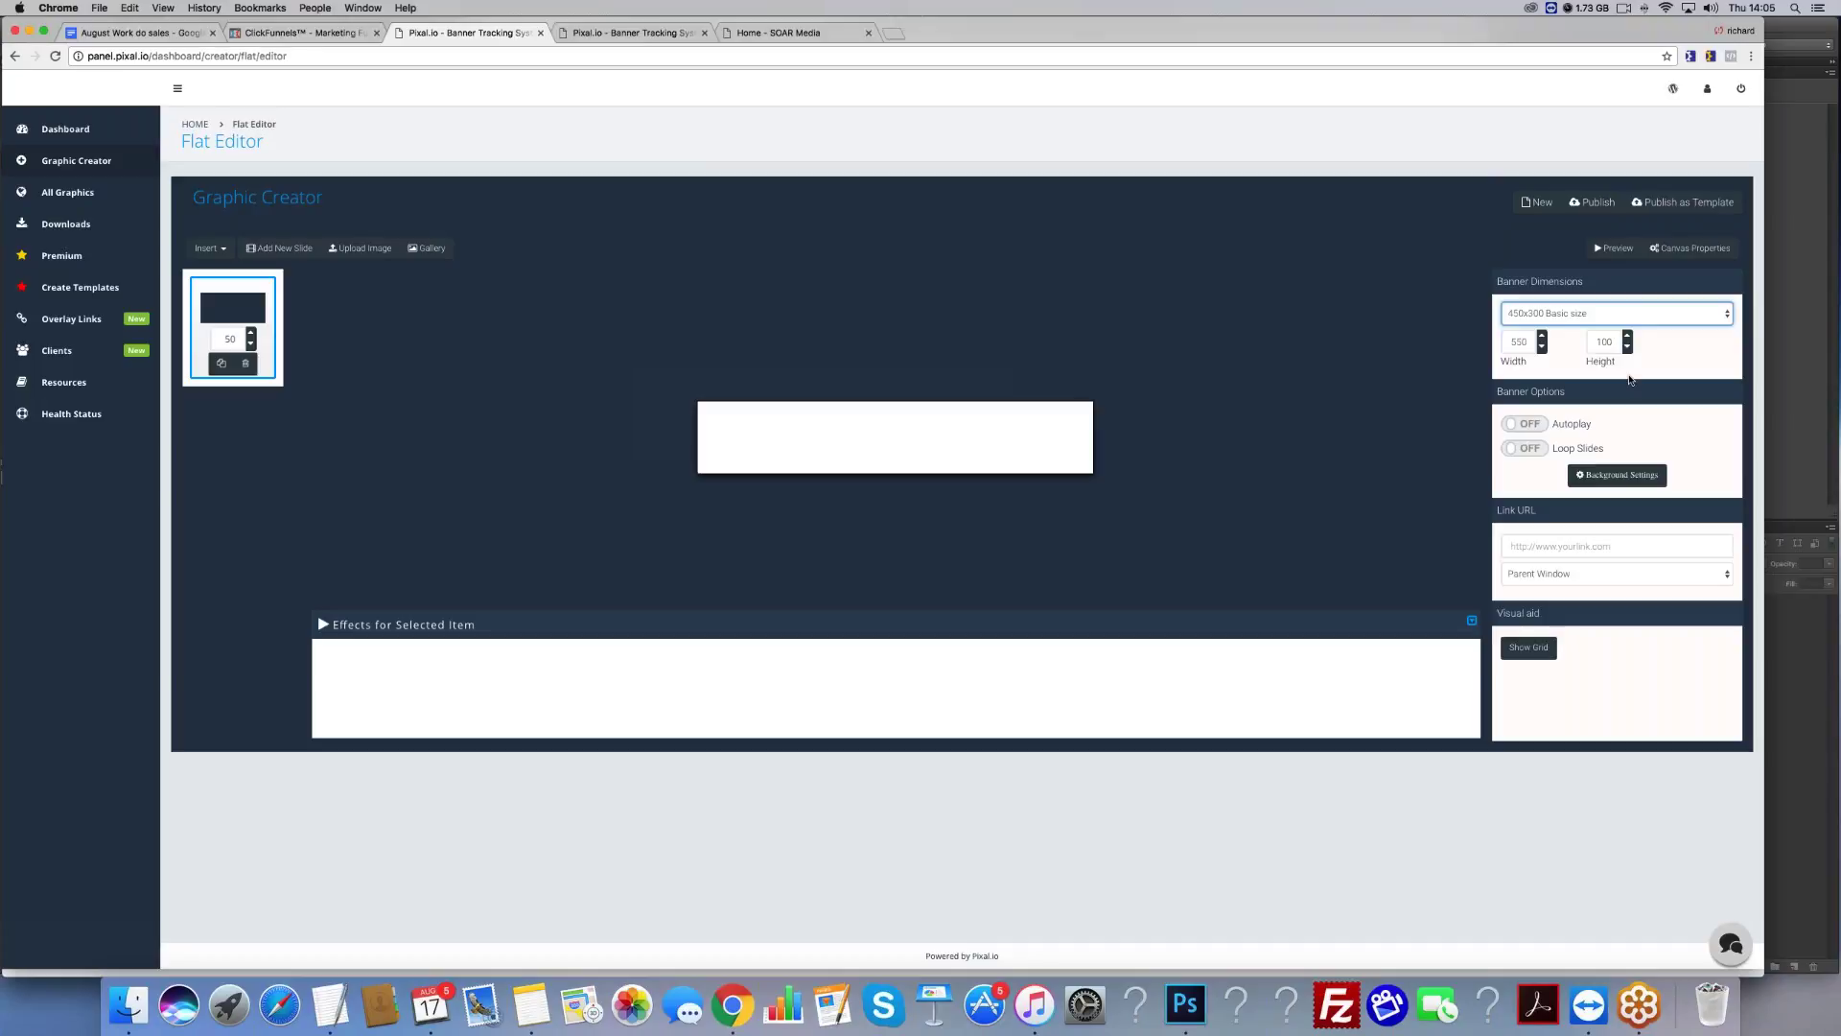
# Set the banner height to 550 so the slide is 550 by 550
pyautogui.doubleClick(1609, 342)
pyautogui.write('550')
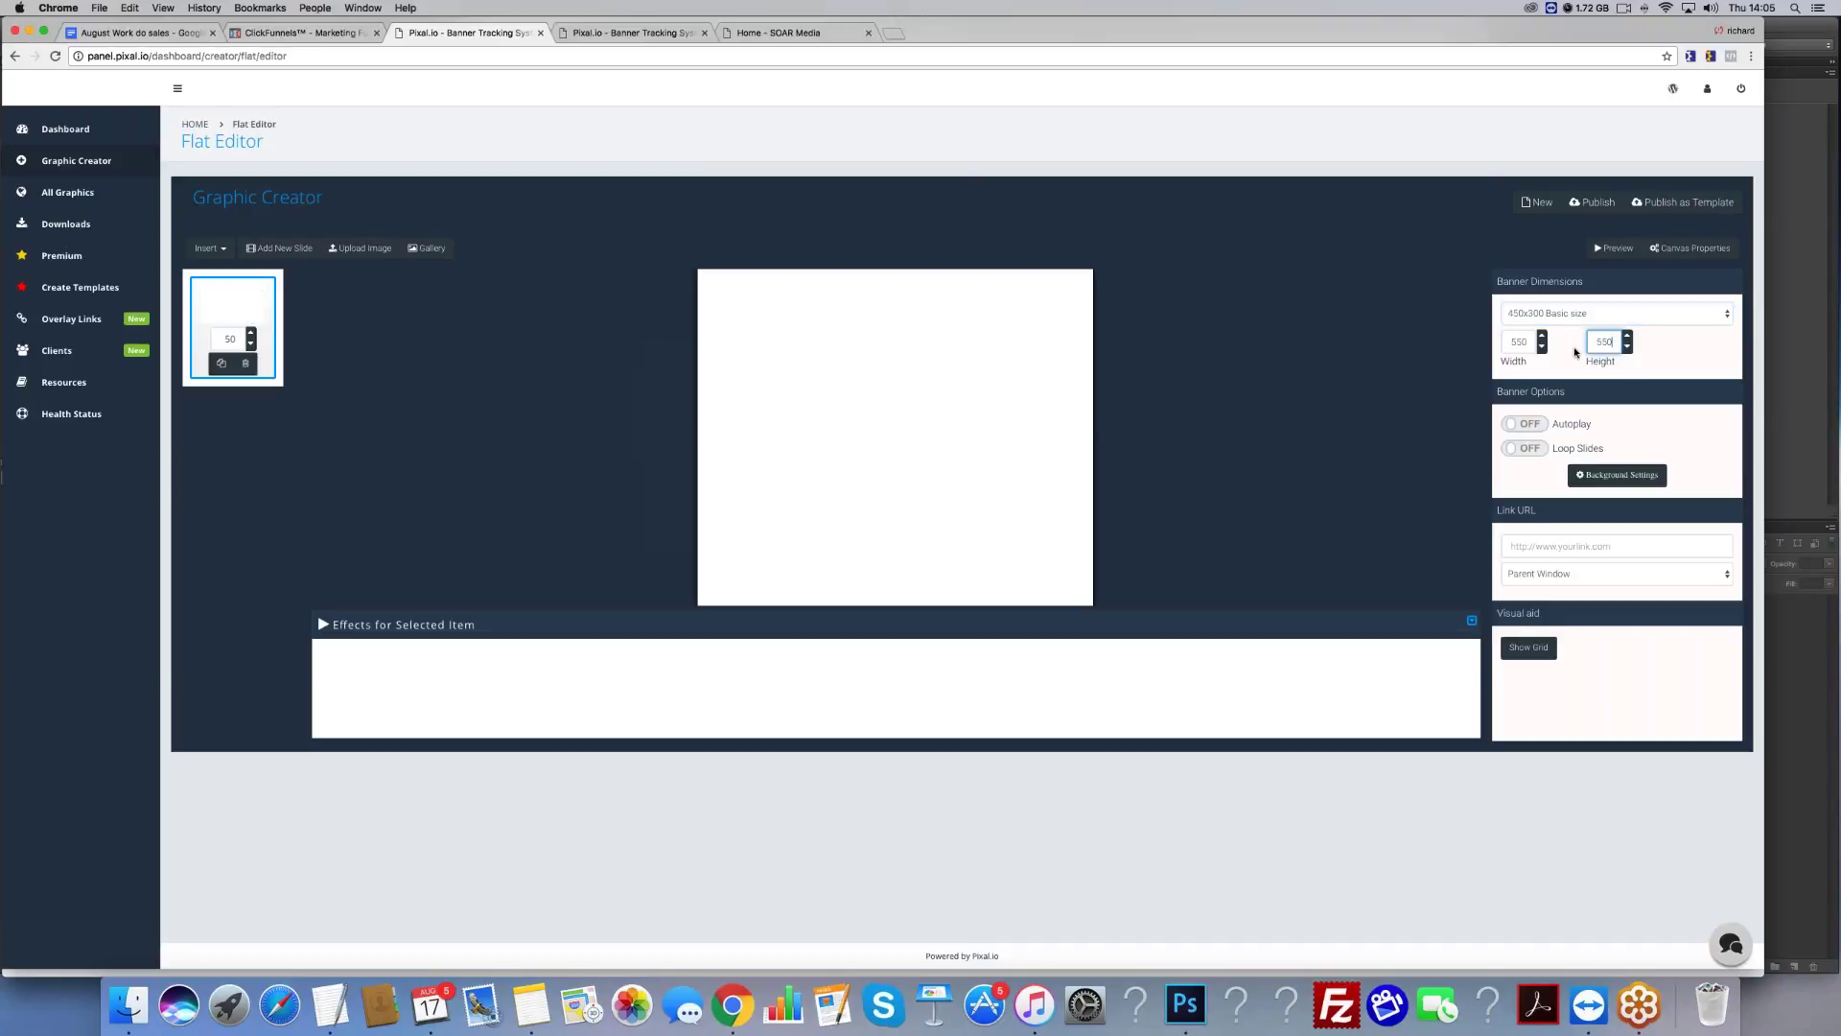
pyautogui.click(1159, 390)
# Insert the blue arrow from Gallery Graphics › 3D Arrows onto the slide
pyautogui.click(428, 249)
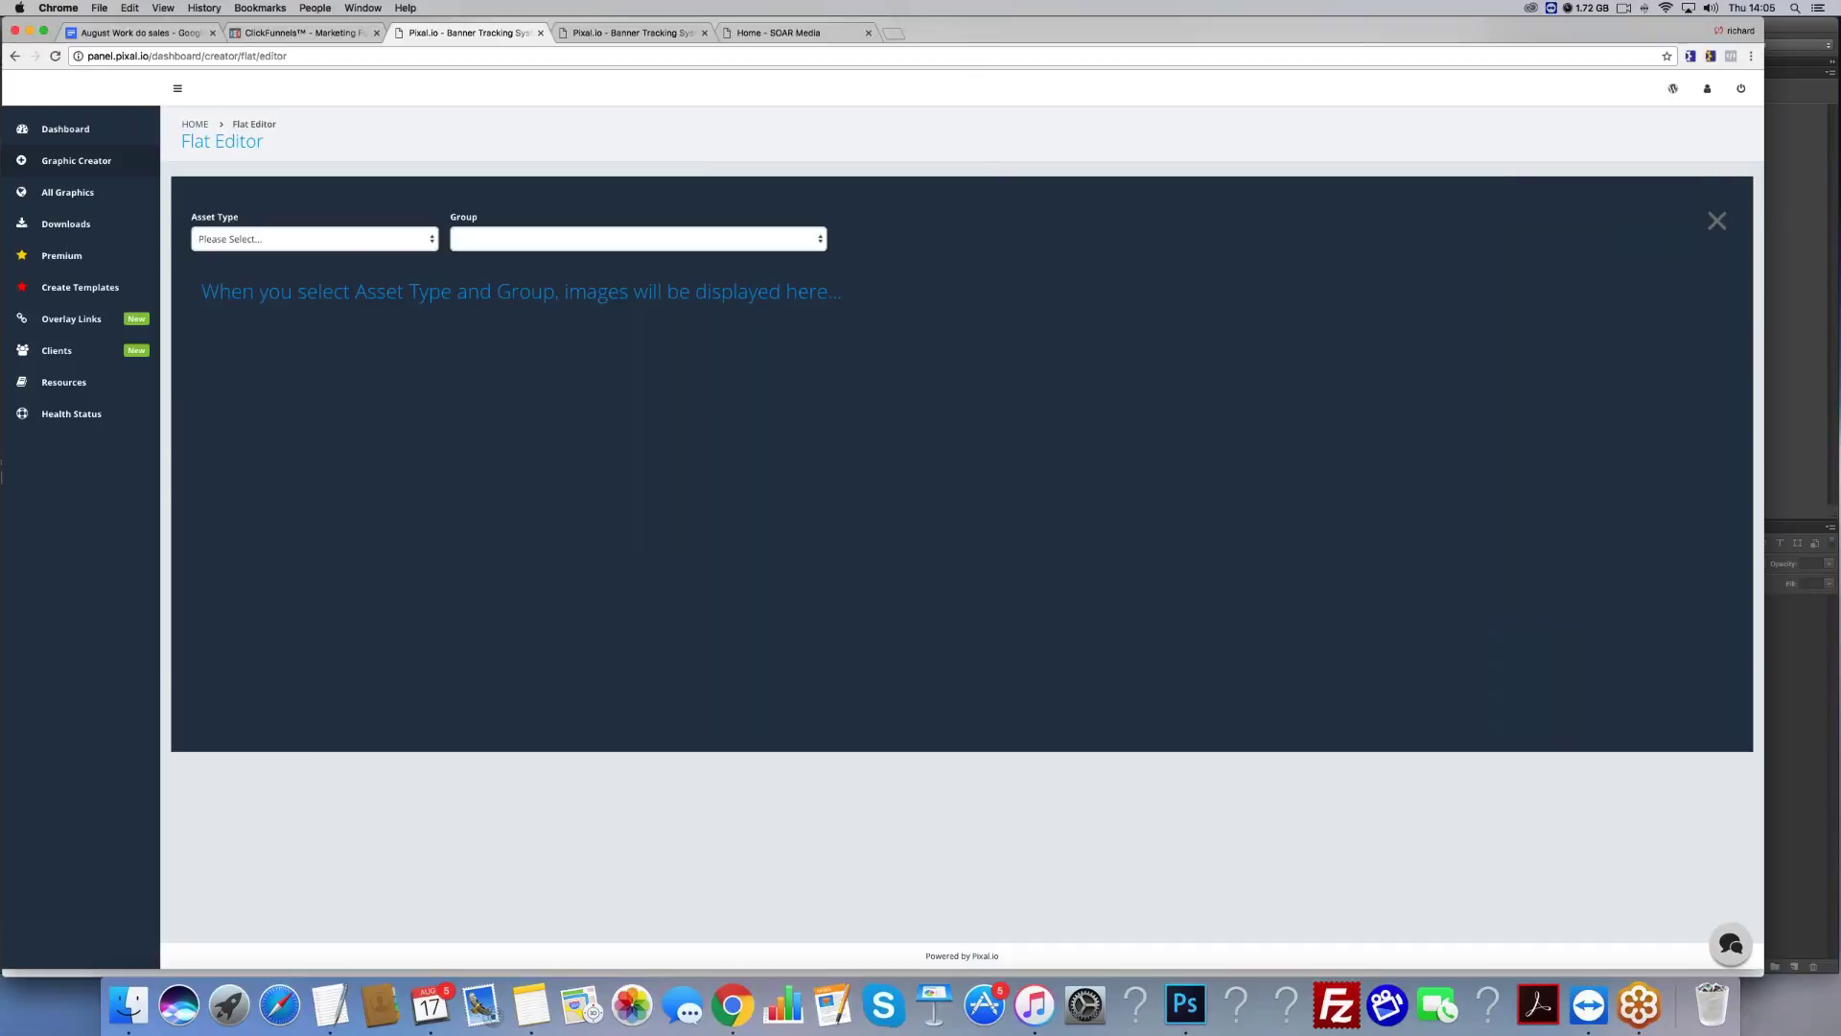
pyautogui.click(363, 246)
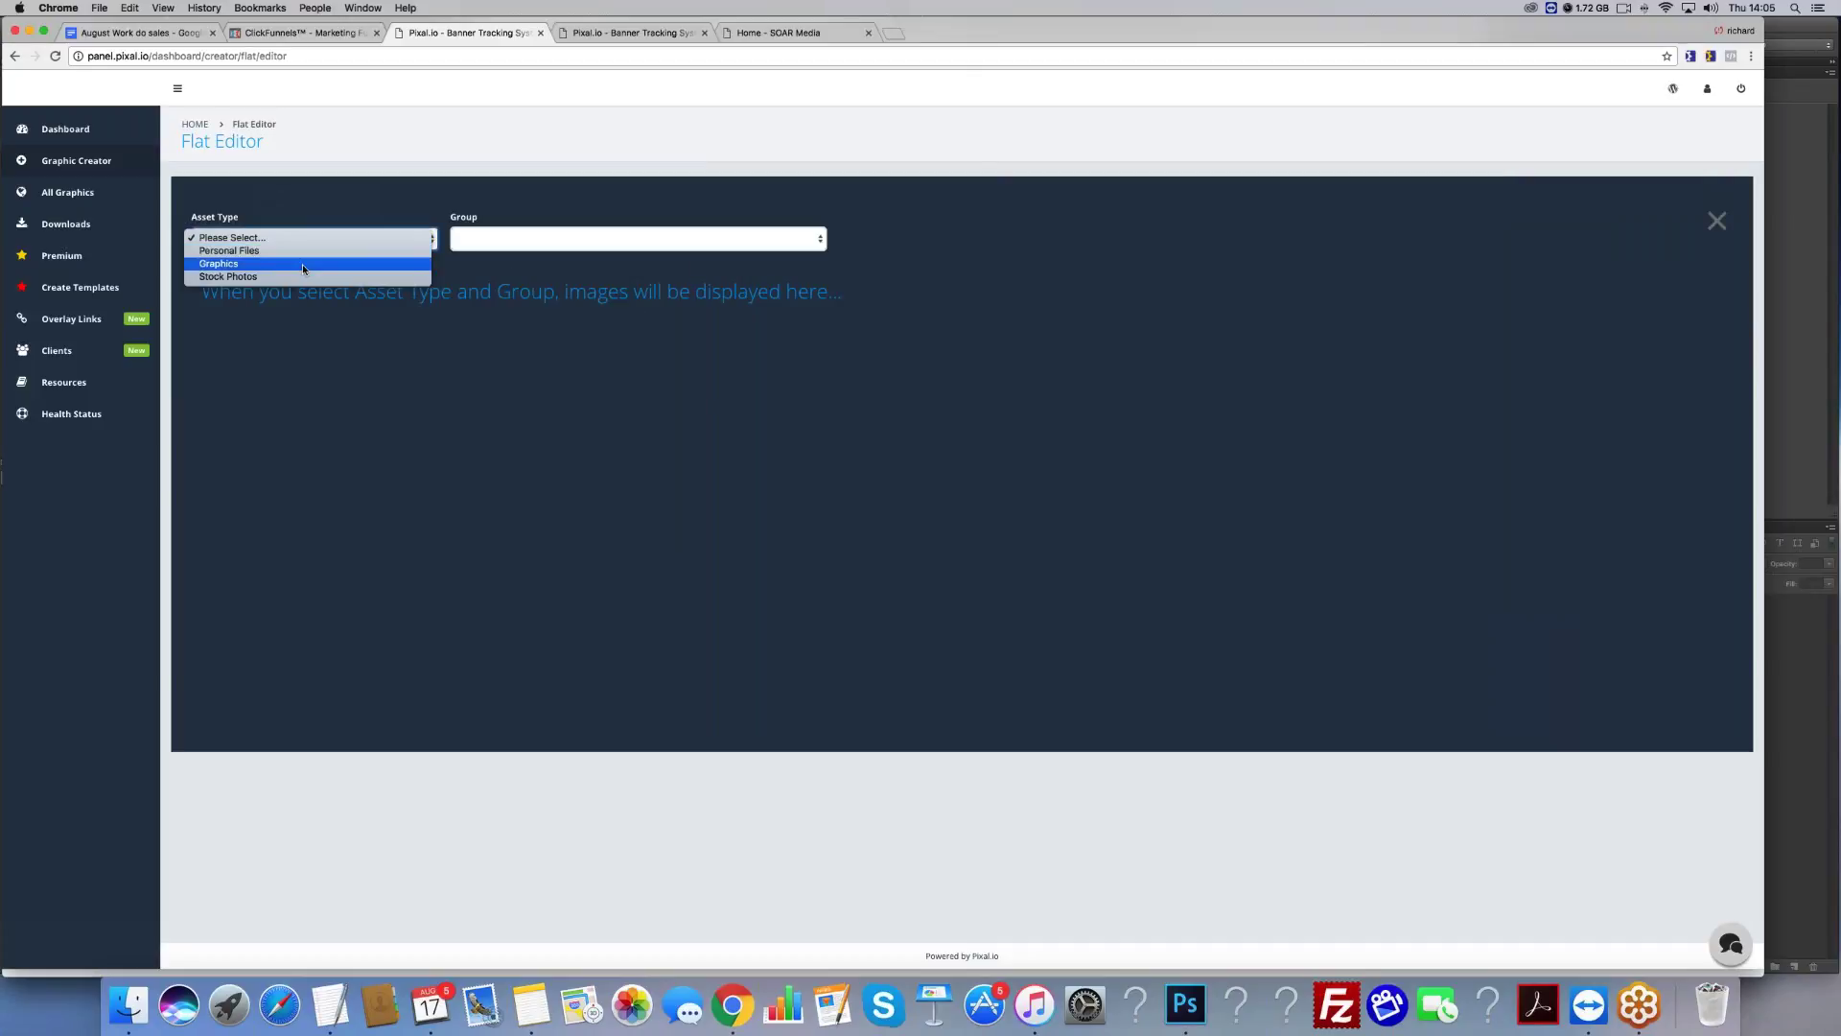
pyautogui.click(711, 313)
pyautogui.press('g')
pyautogui.click(761, 247)
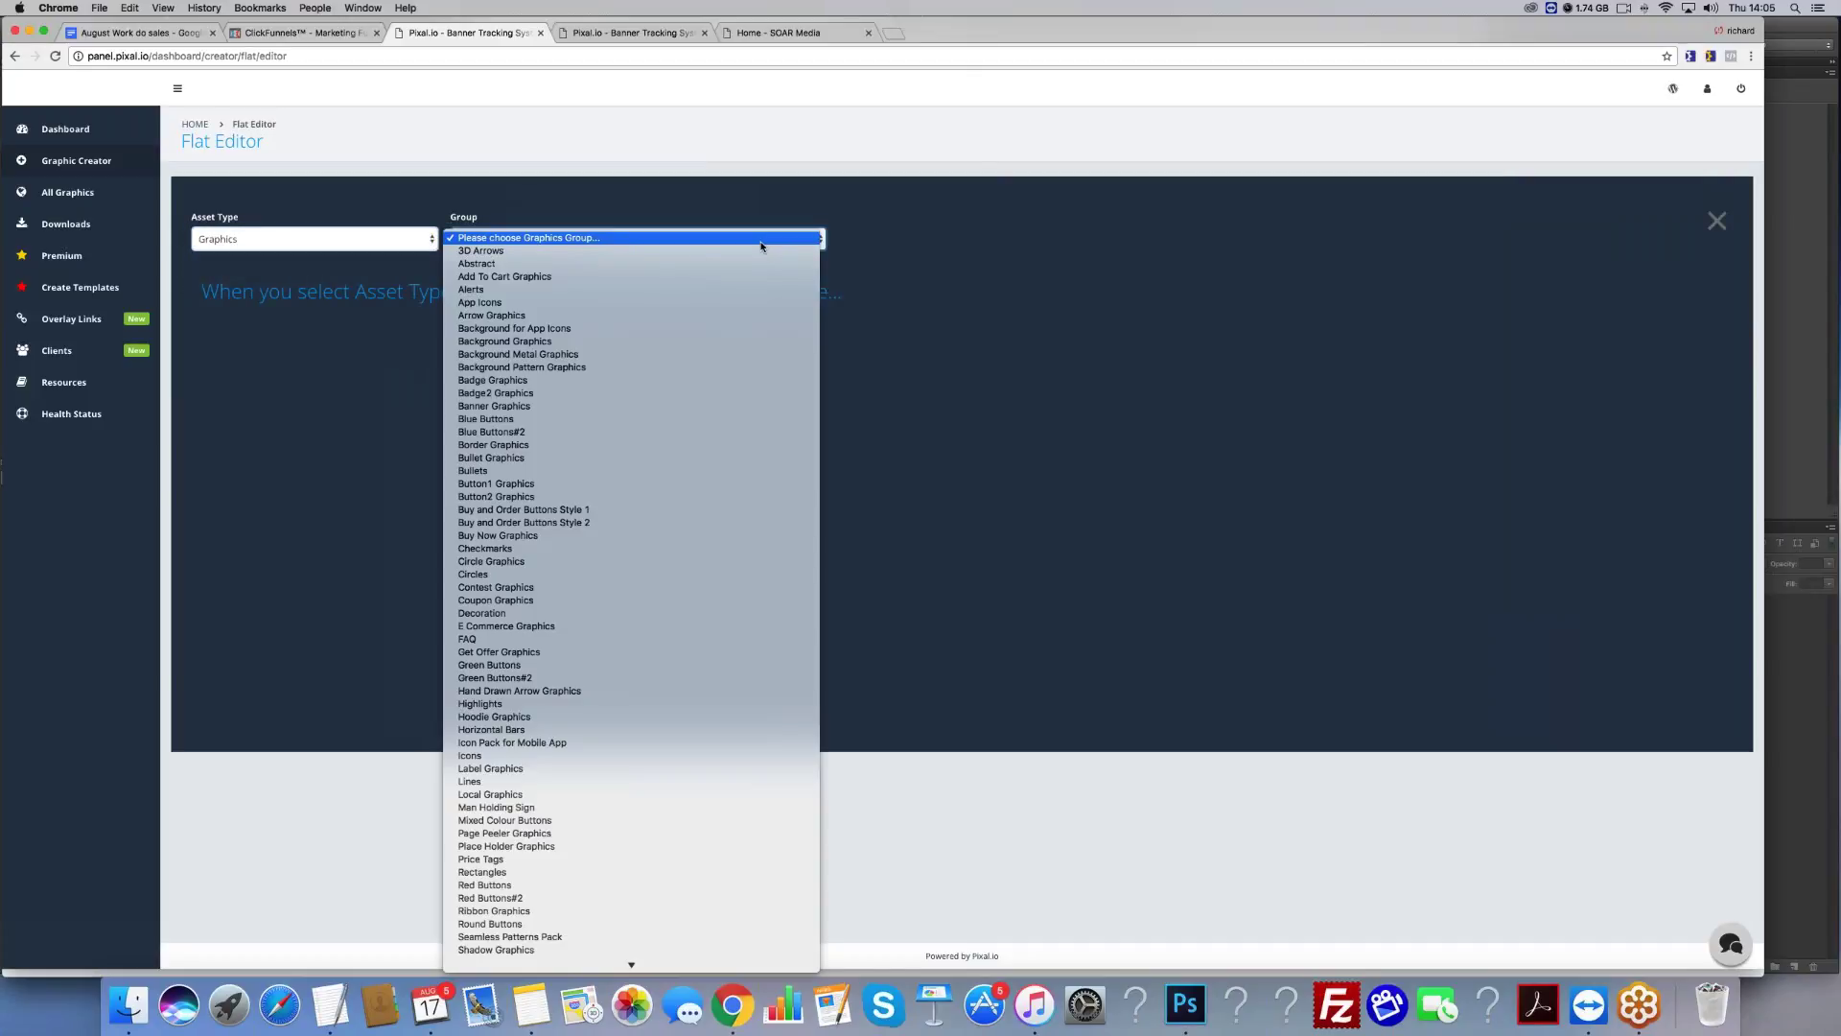
pyautogui.click(761, 252)
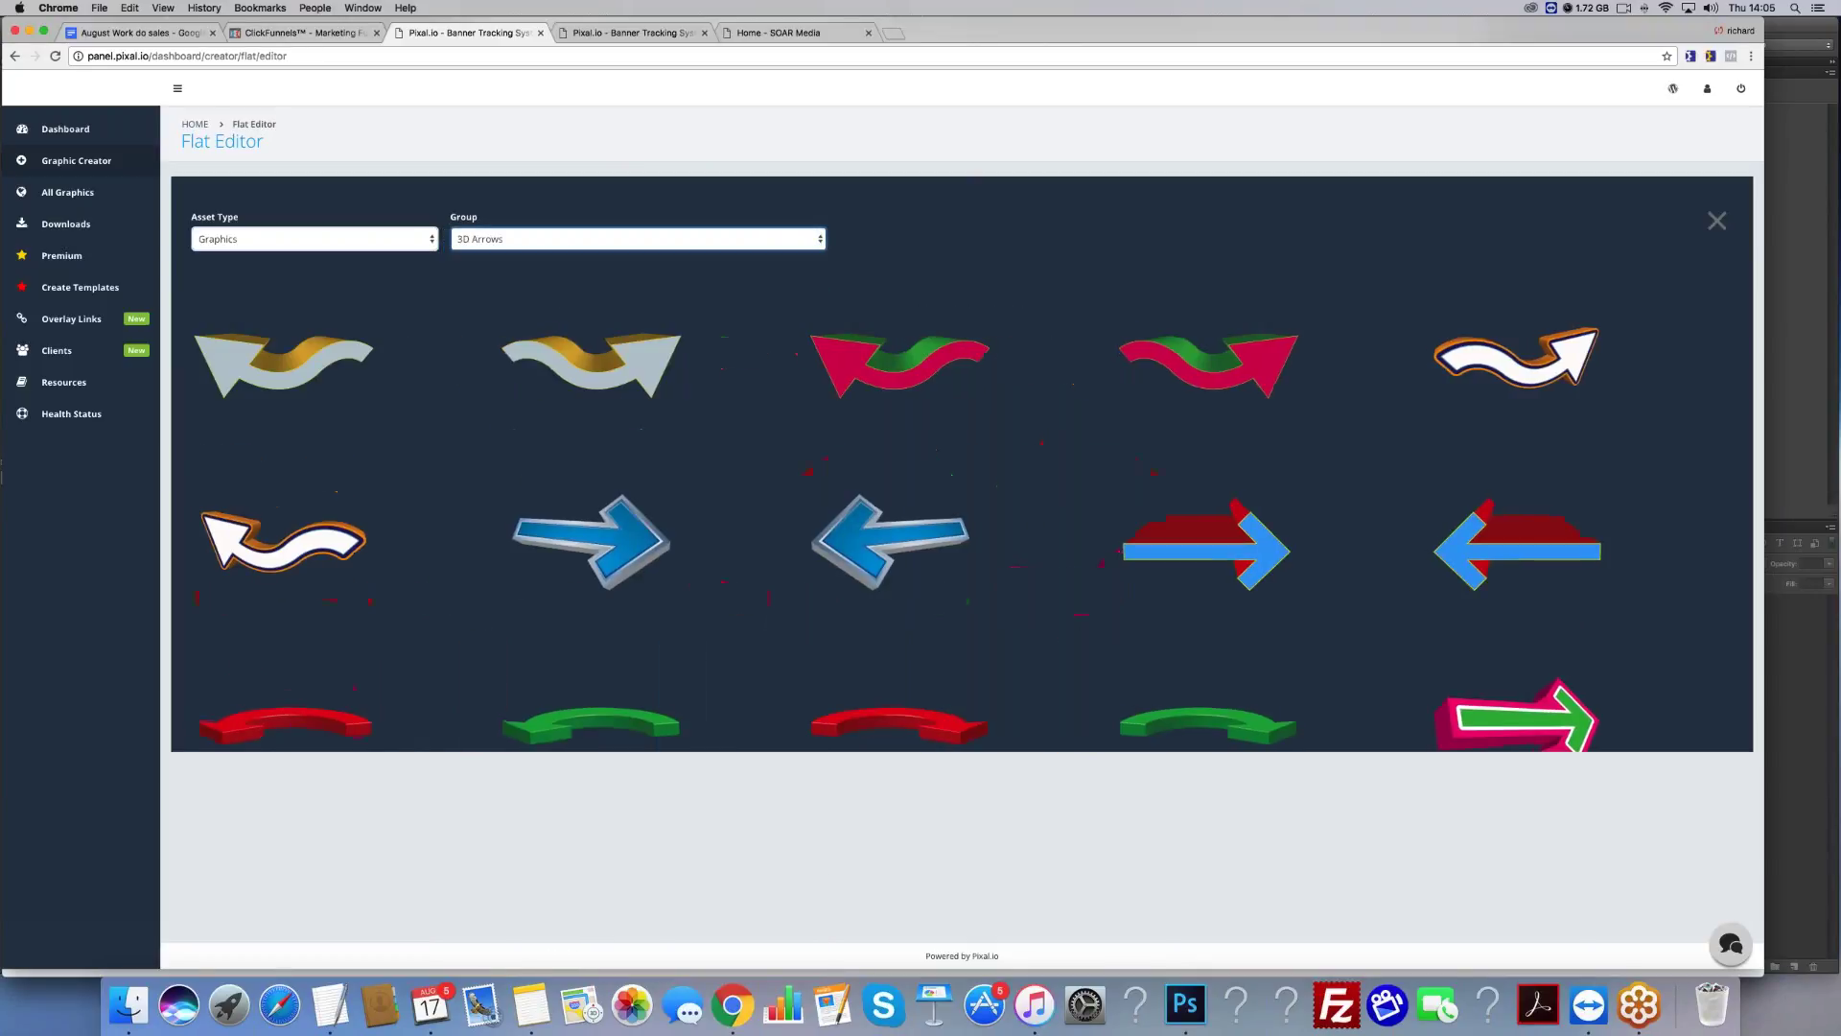
pyautogui.click(633, 535)
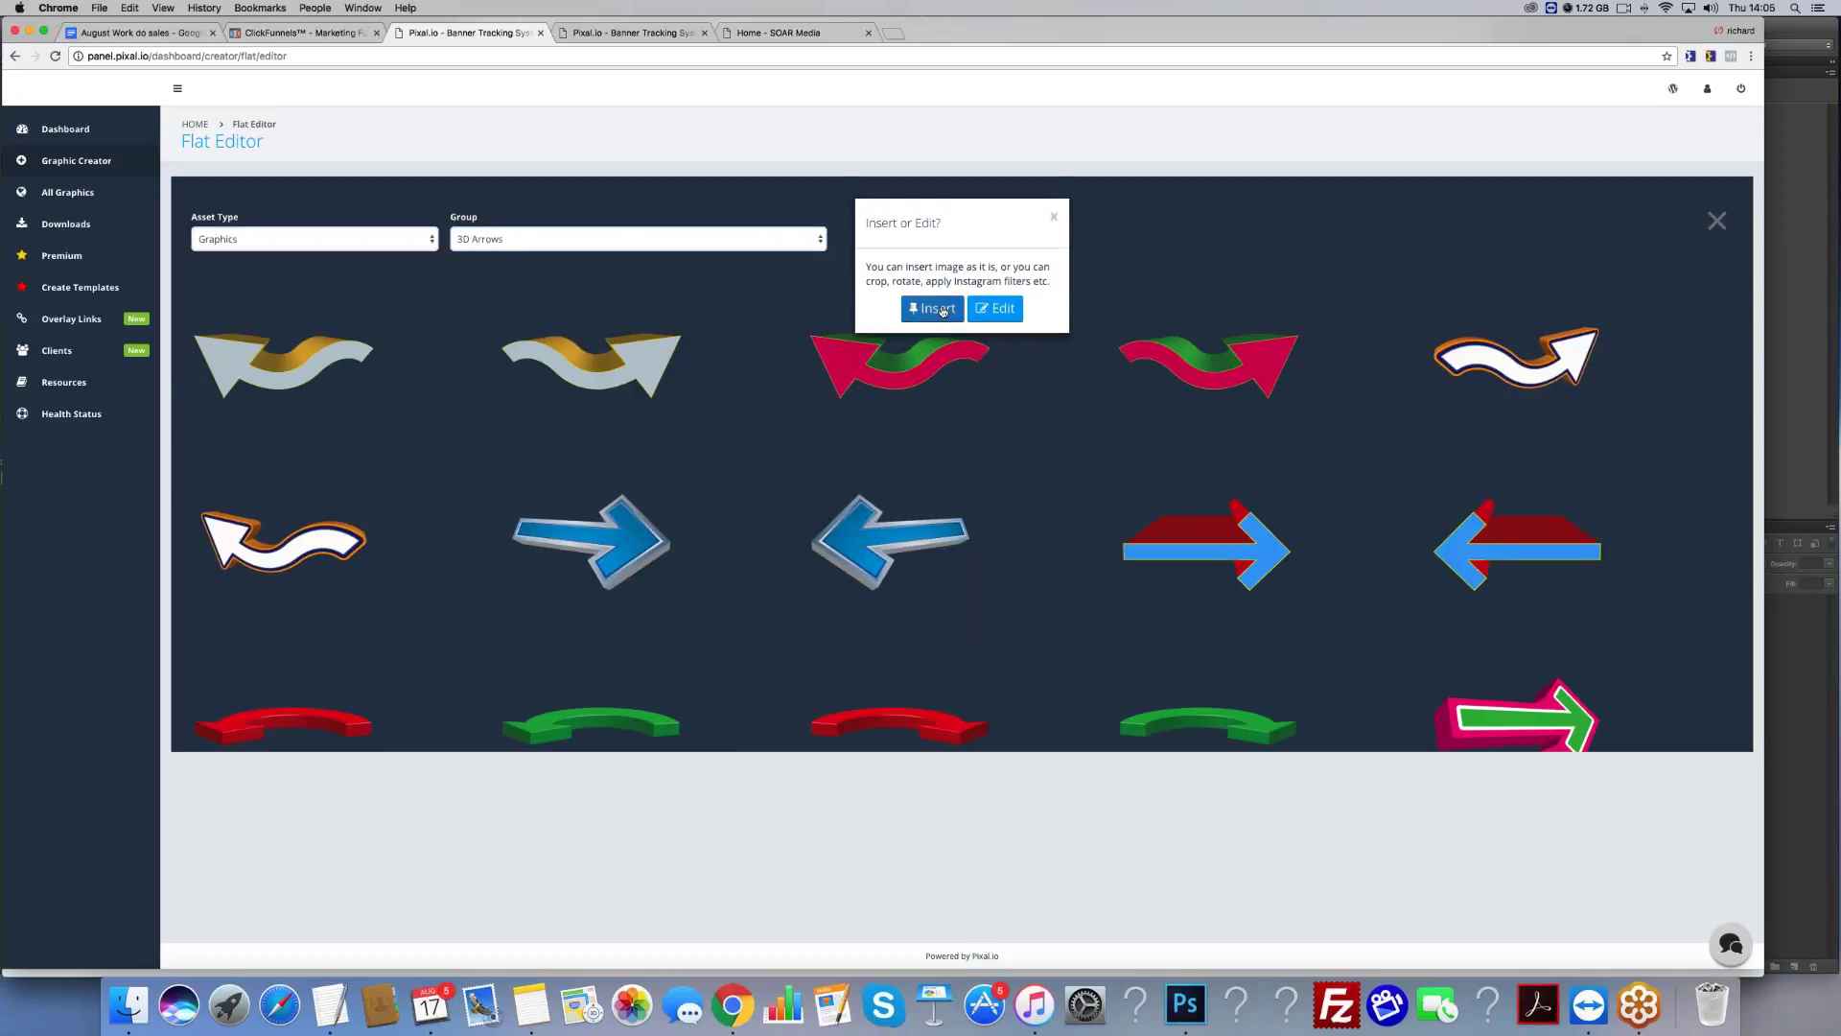
pyautogui.click(935, 305)
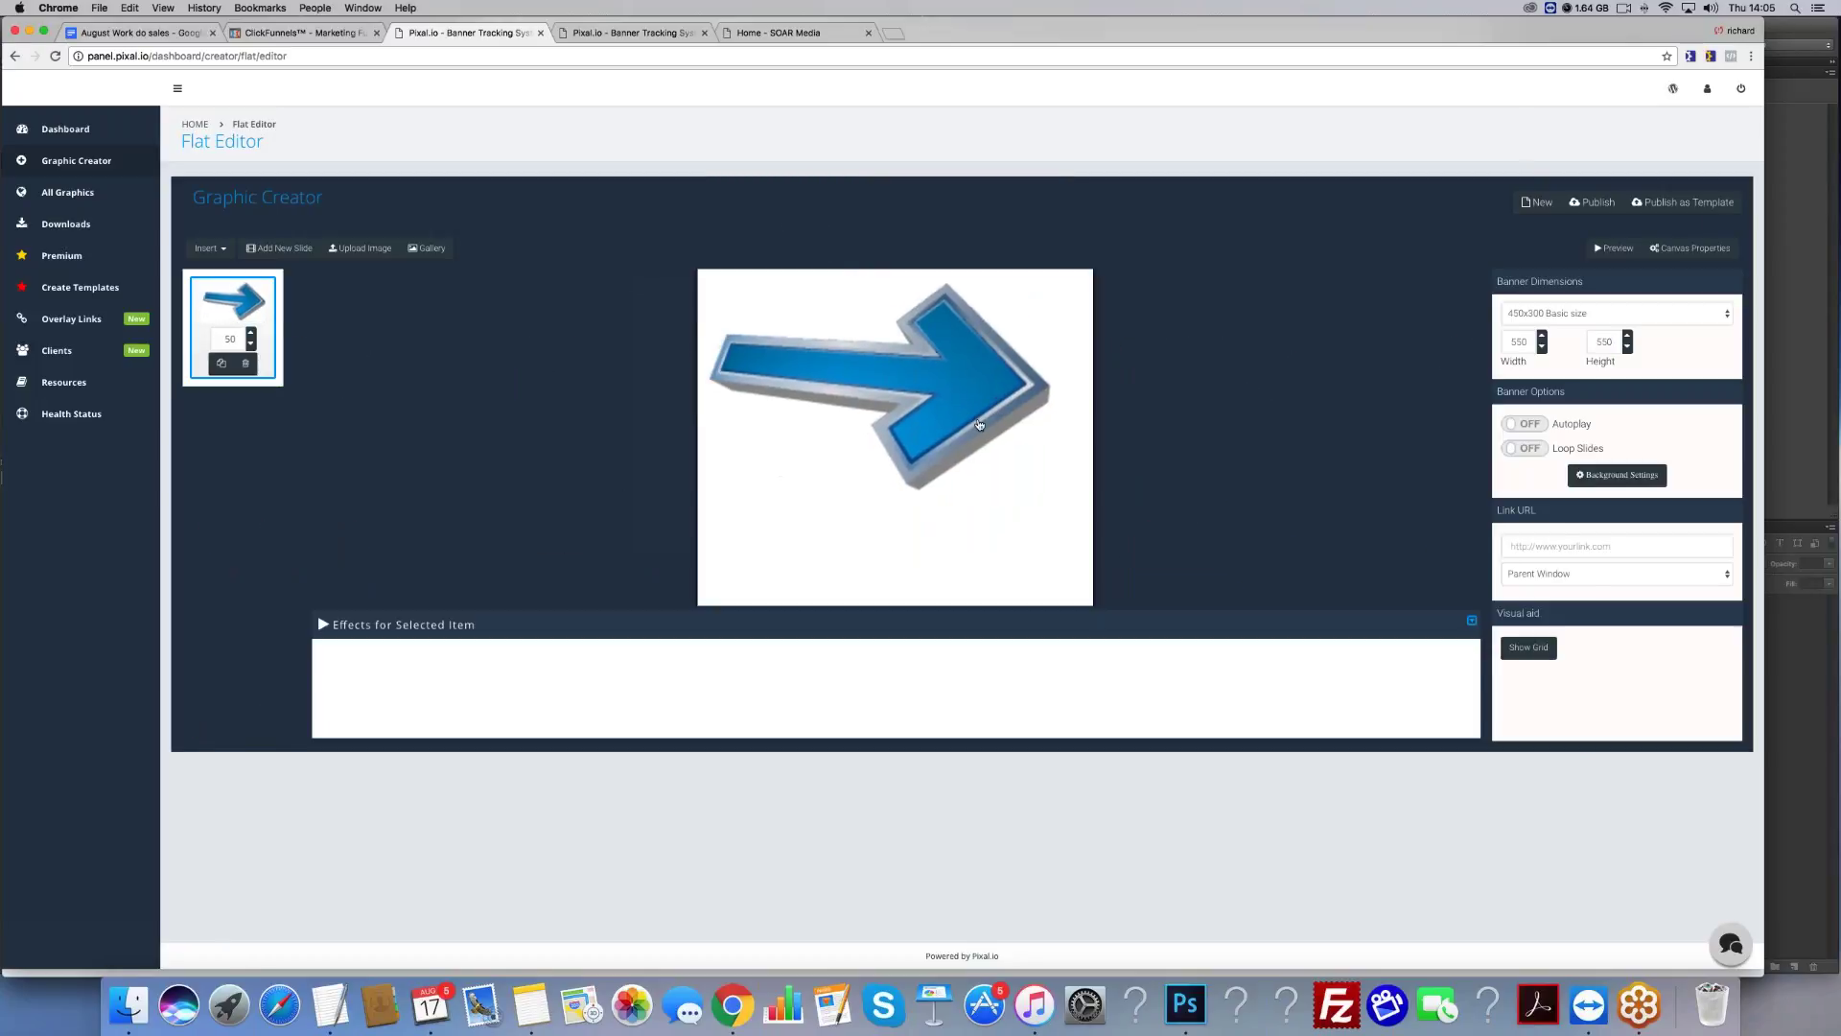
pyautogui.click(977, 425)
# Nudge the arrow up-right, shorten its appear to 0.5 sec, and set disappear at 4.7 sec over 0.3 sec
pyautogui.moveTo(977, 437); pyautogui.dragTo(992, 408)
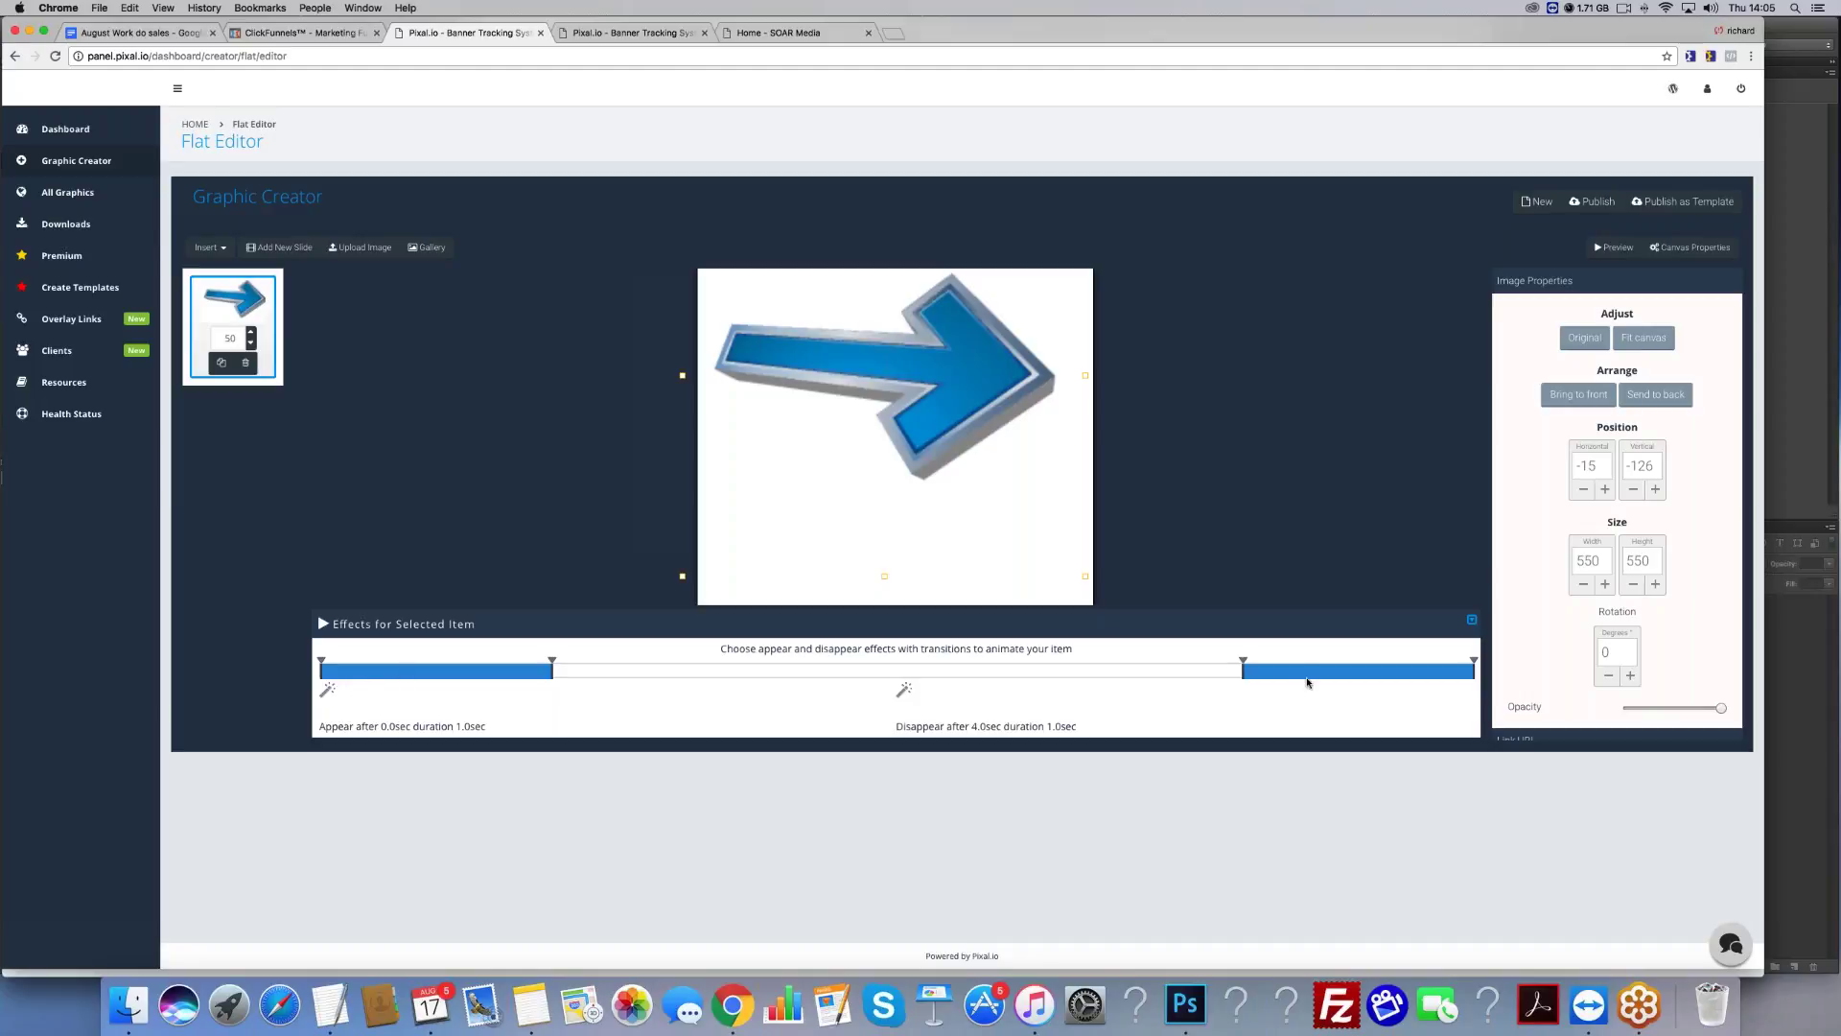
pyautogui.moveTo(1244, 660); pyautogui.dragTo(1376, 666)
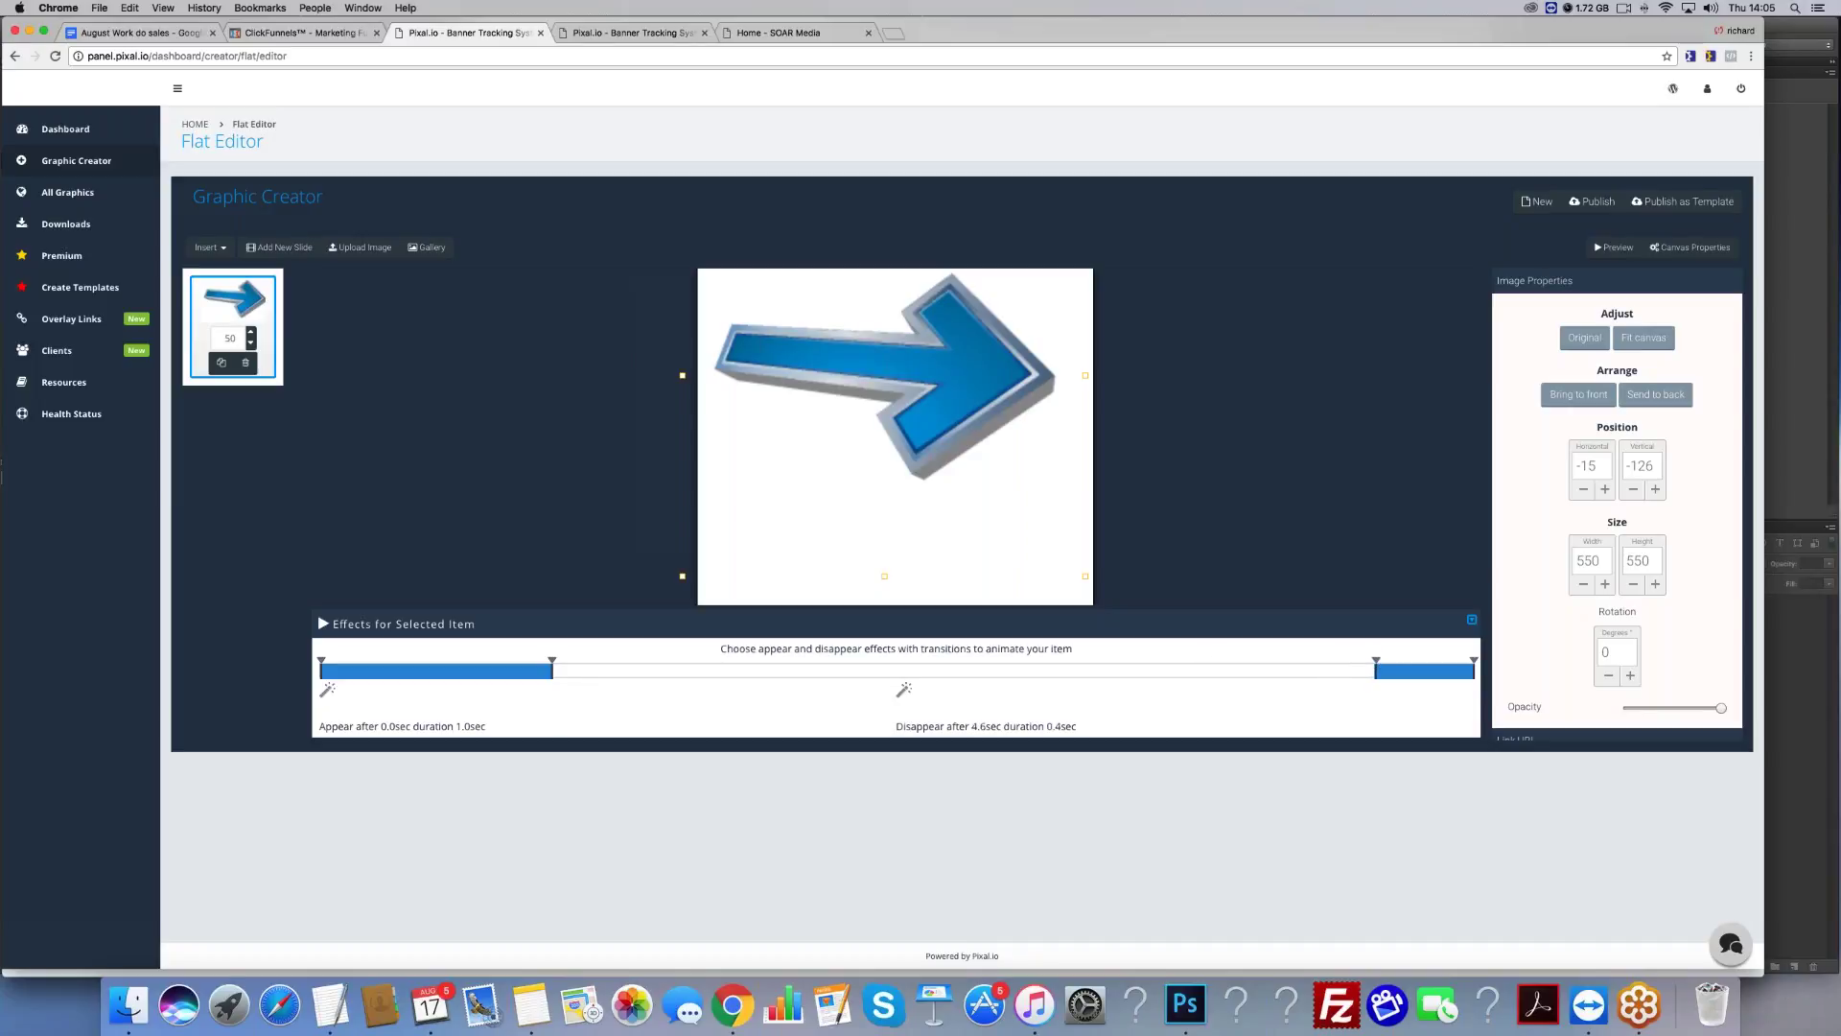
pyautogui.moveTo(1376, 666); pyautogui.dragTo(1402, 700)
pyautogui.moveTo(551, 661); pyautogui.dragTo(426, 665)
pyautogui.click(327, 692)
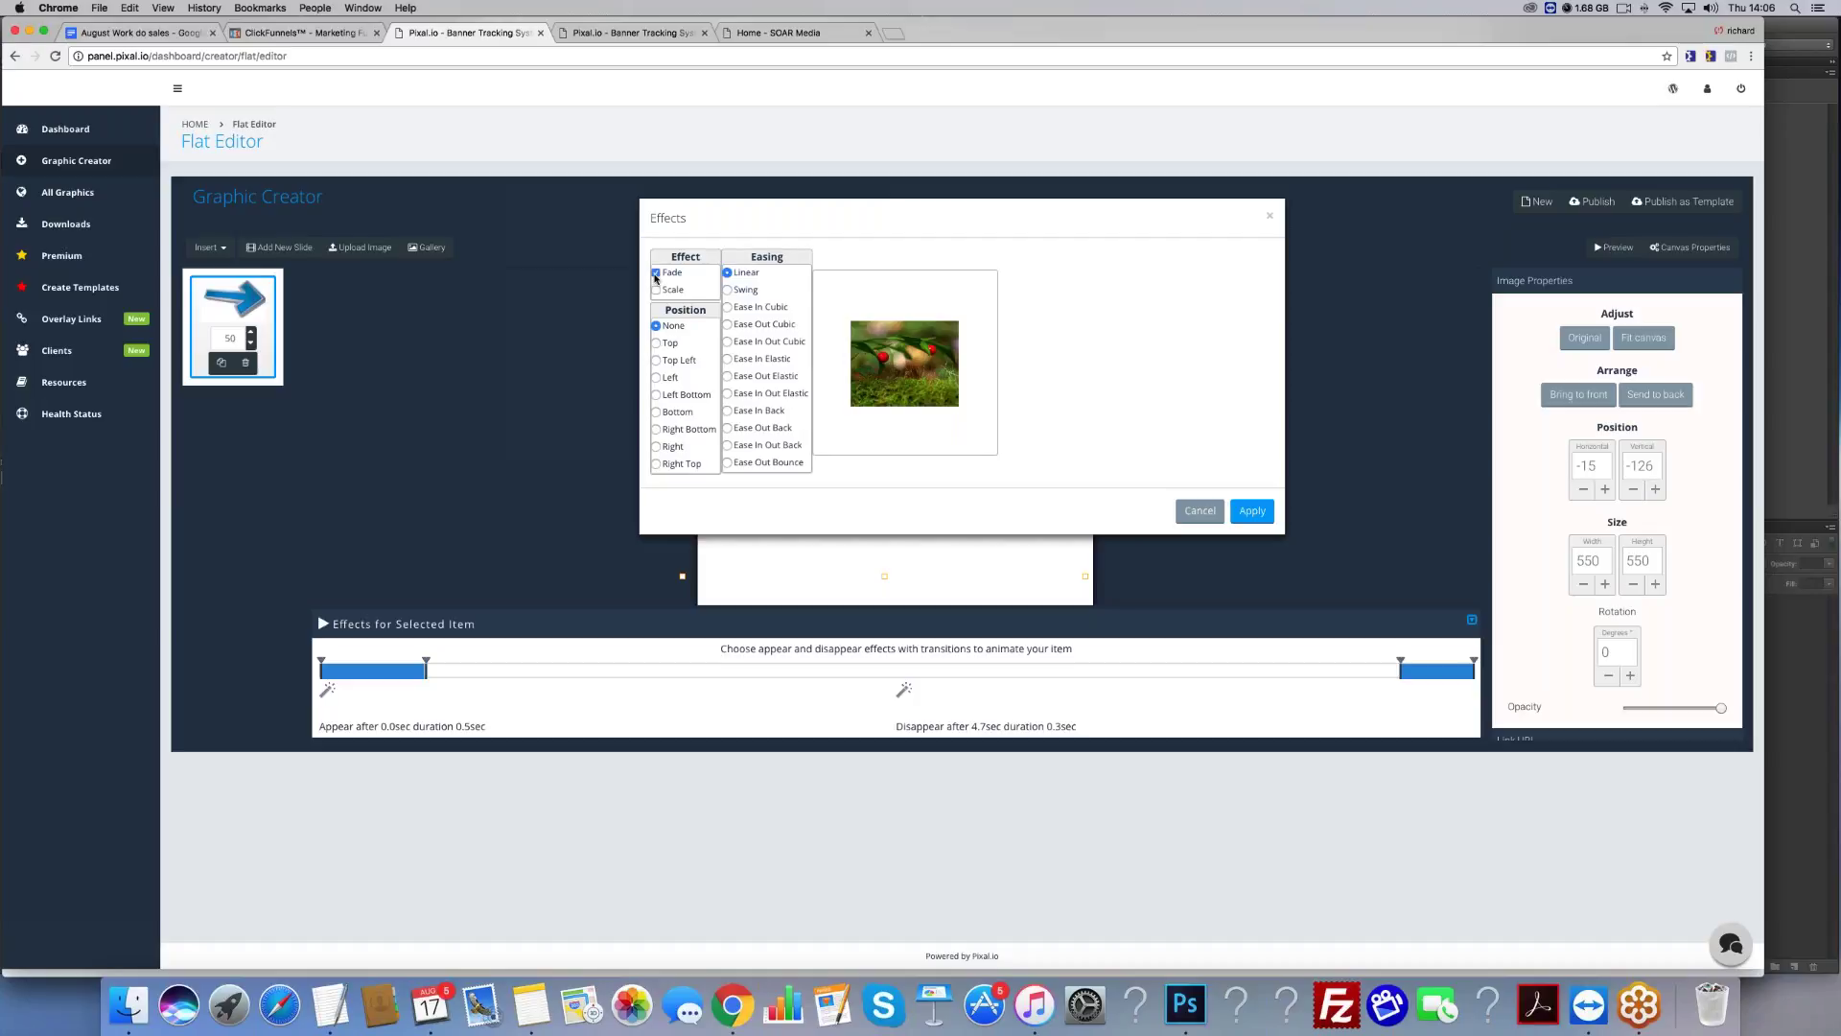
# Apply a Fade appear effect from Top Left with Swing easing to the arrow
pyautogui.click(657, 343)
pyautogui.click(656, 378)
pyautogui.click(656, 361)
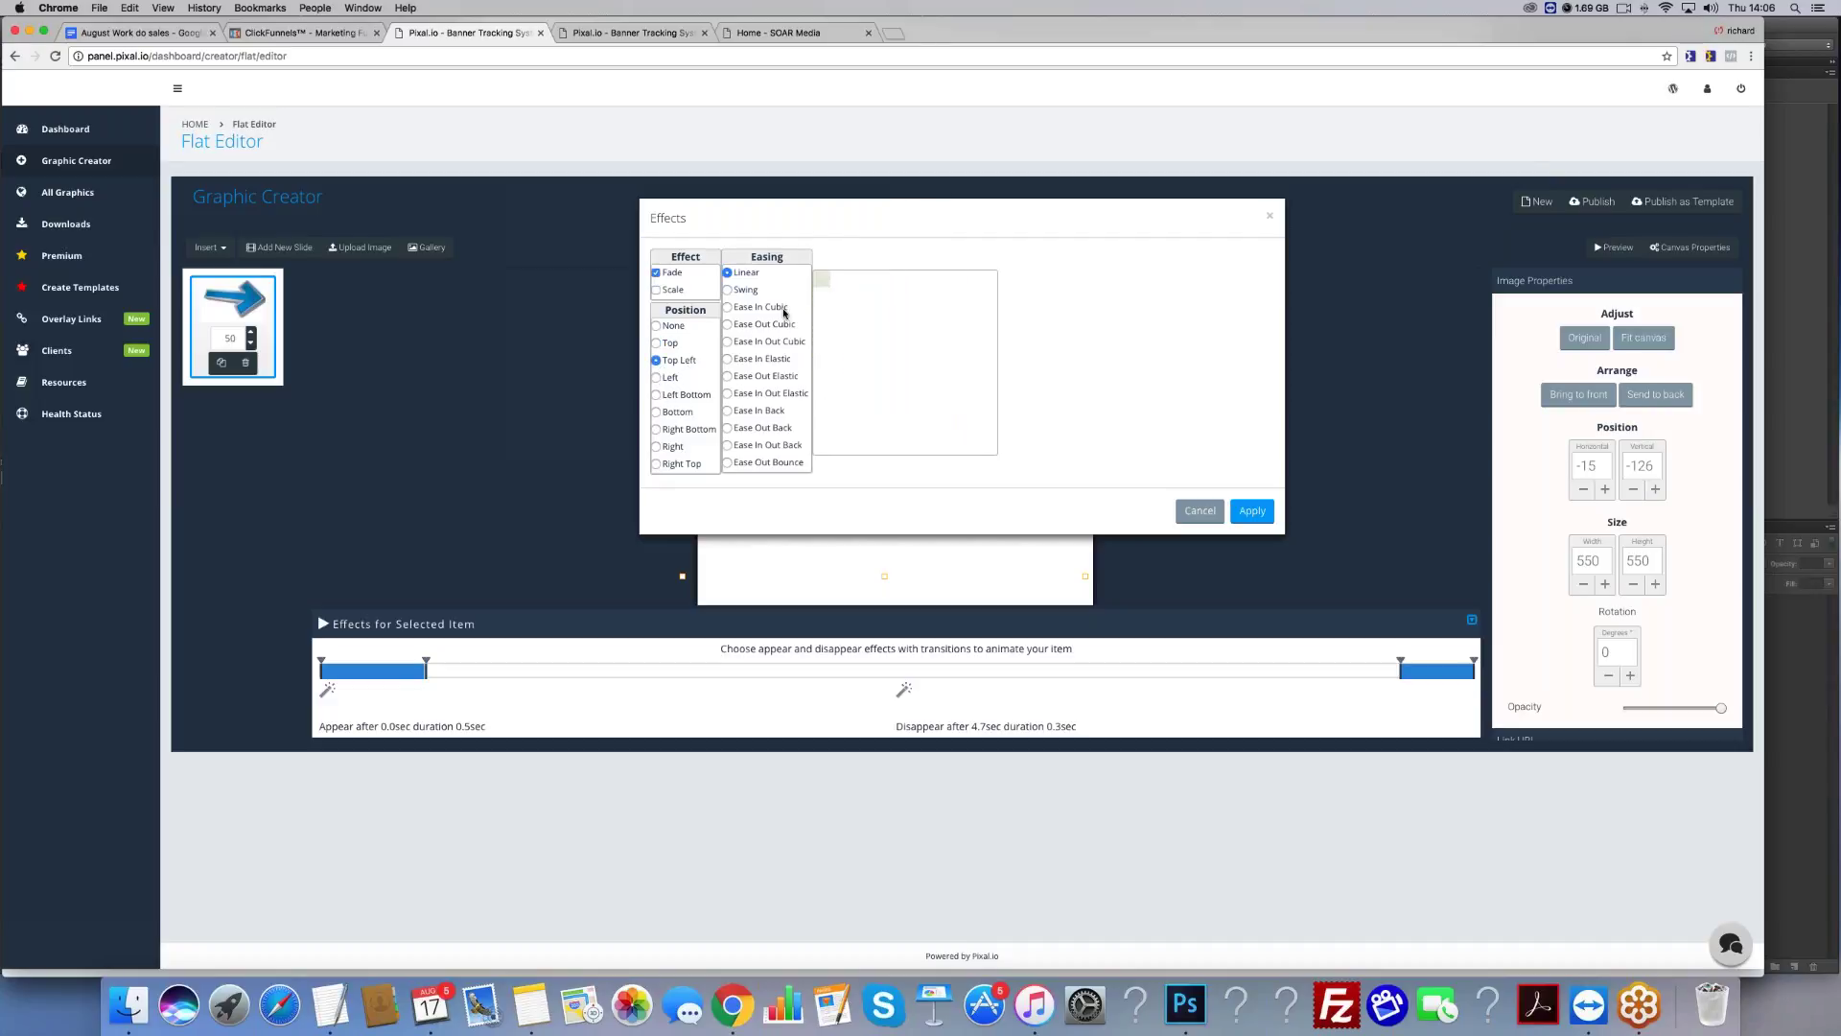
pyautogui.click(728, 291)
pyautogui.click(728, 307)
pyautogui.click(732, 344)
pyautogui.click(728, 360)
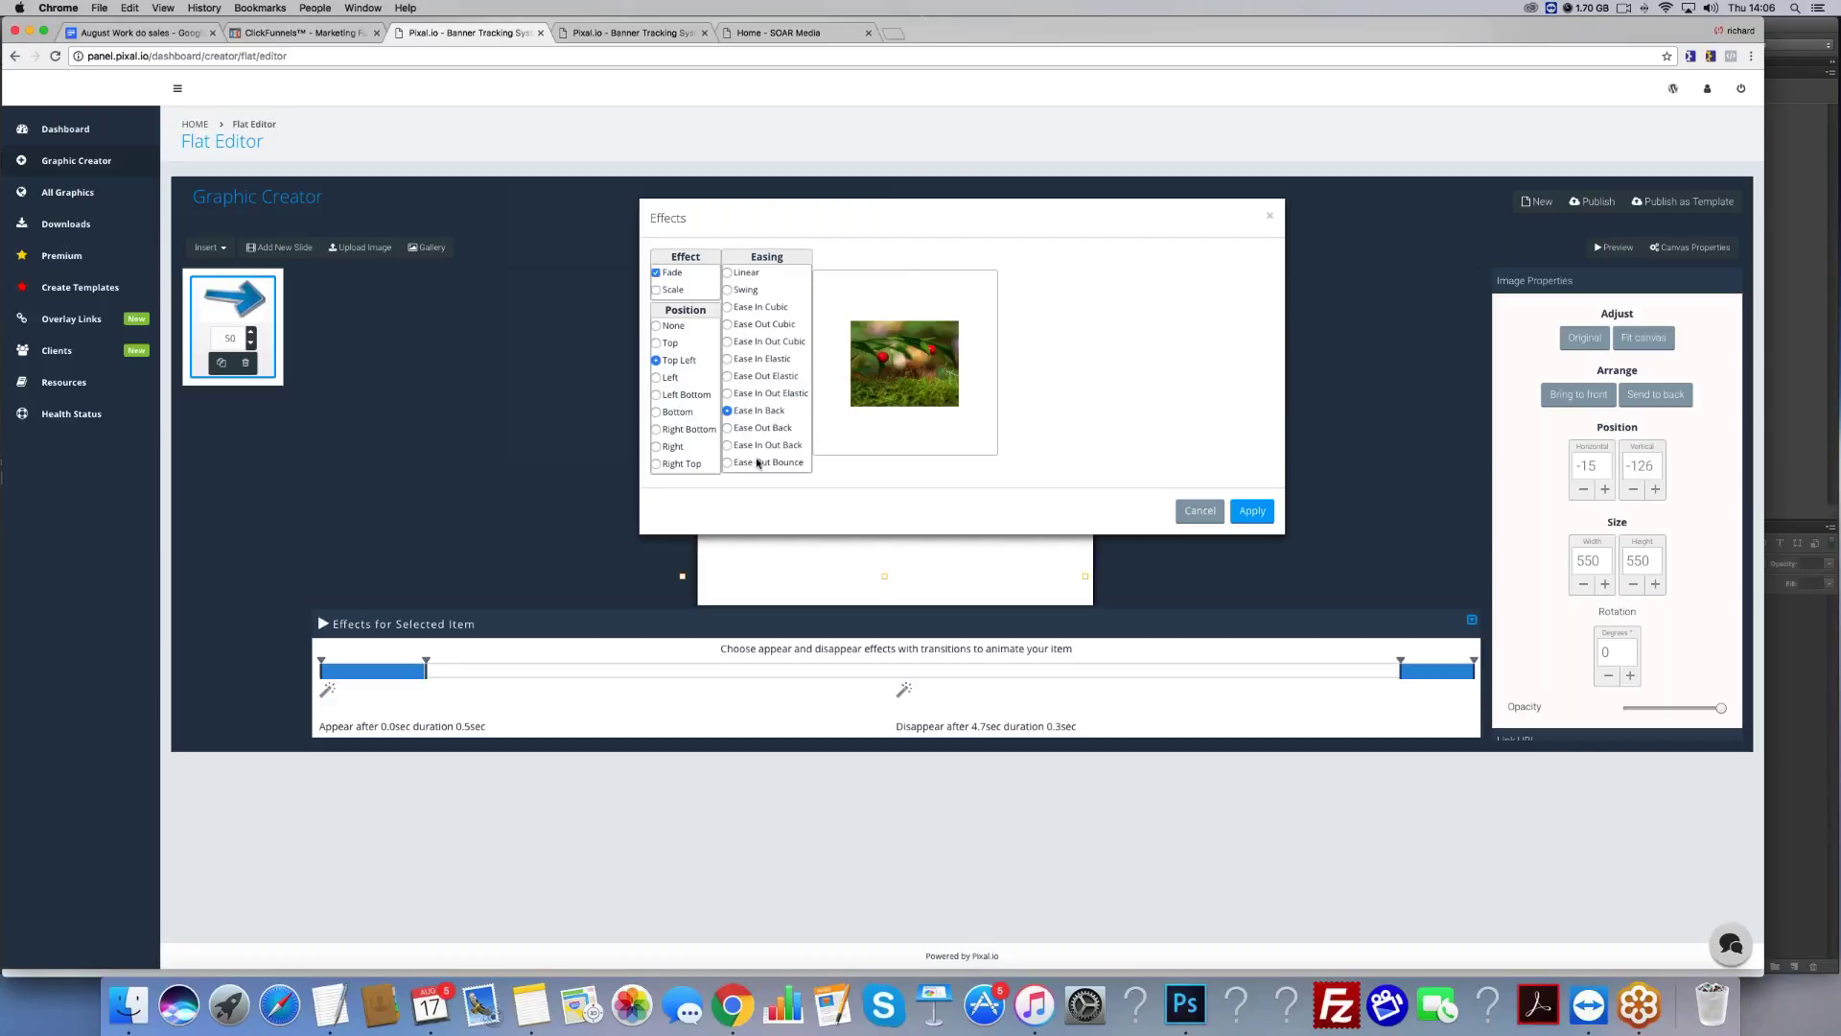
pyautogui.click(728, 447)
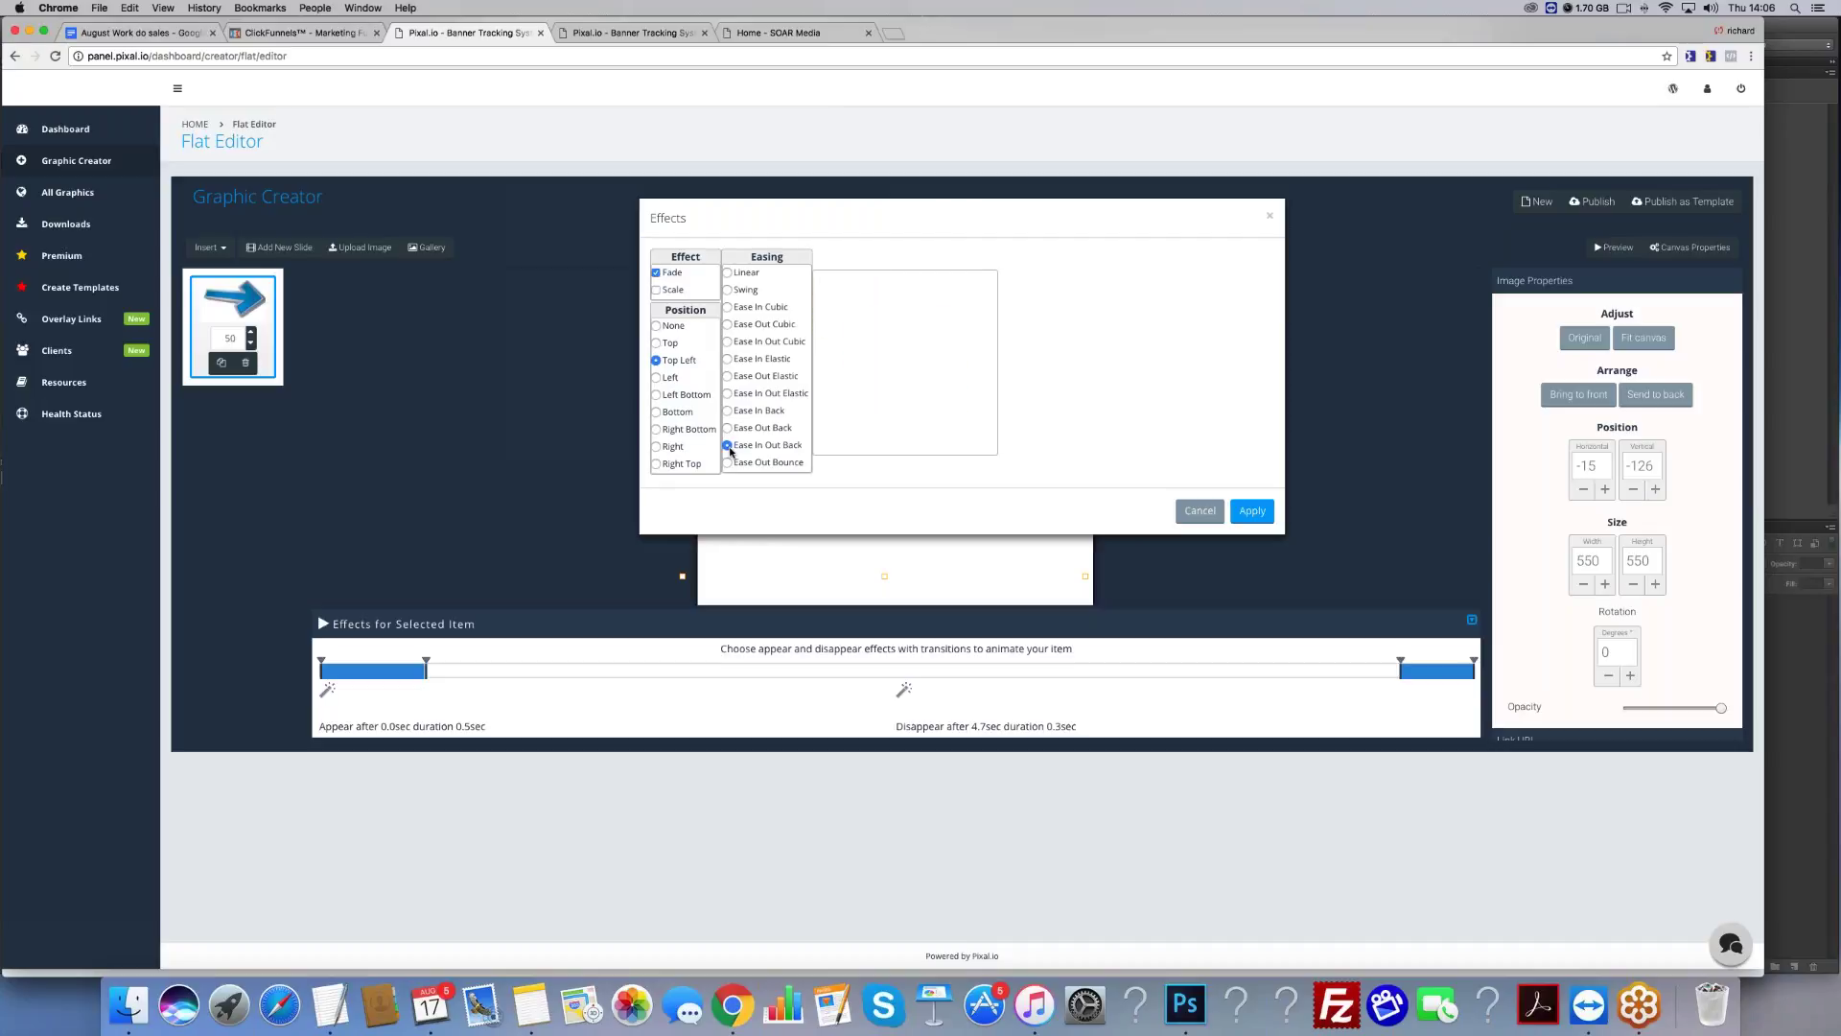
pyautogui.click(727, 290)
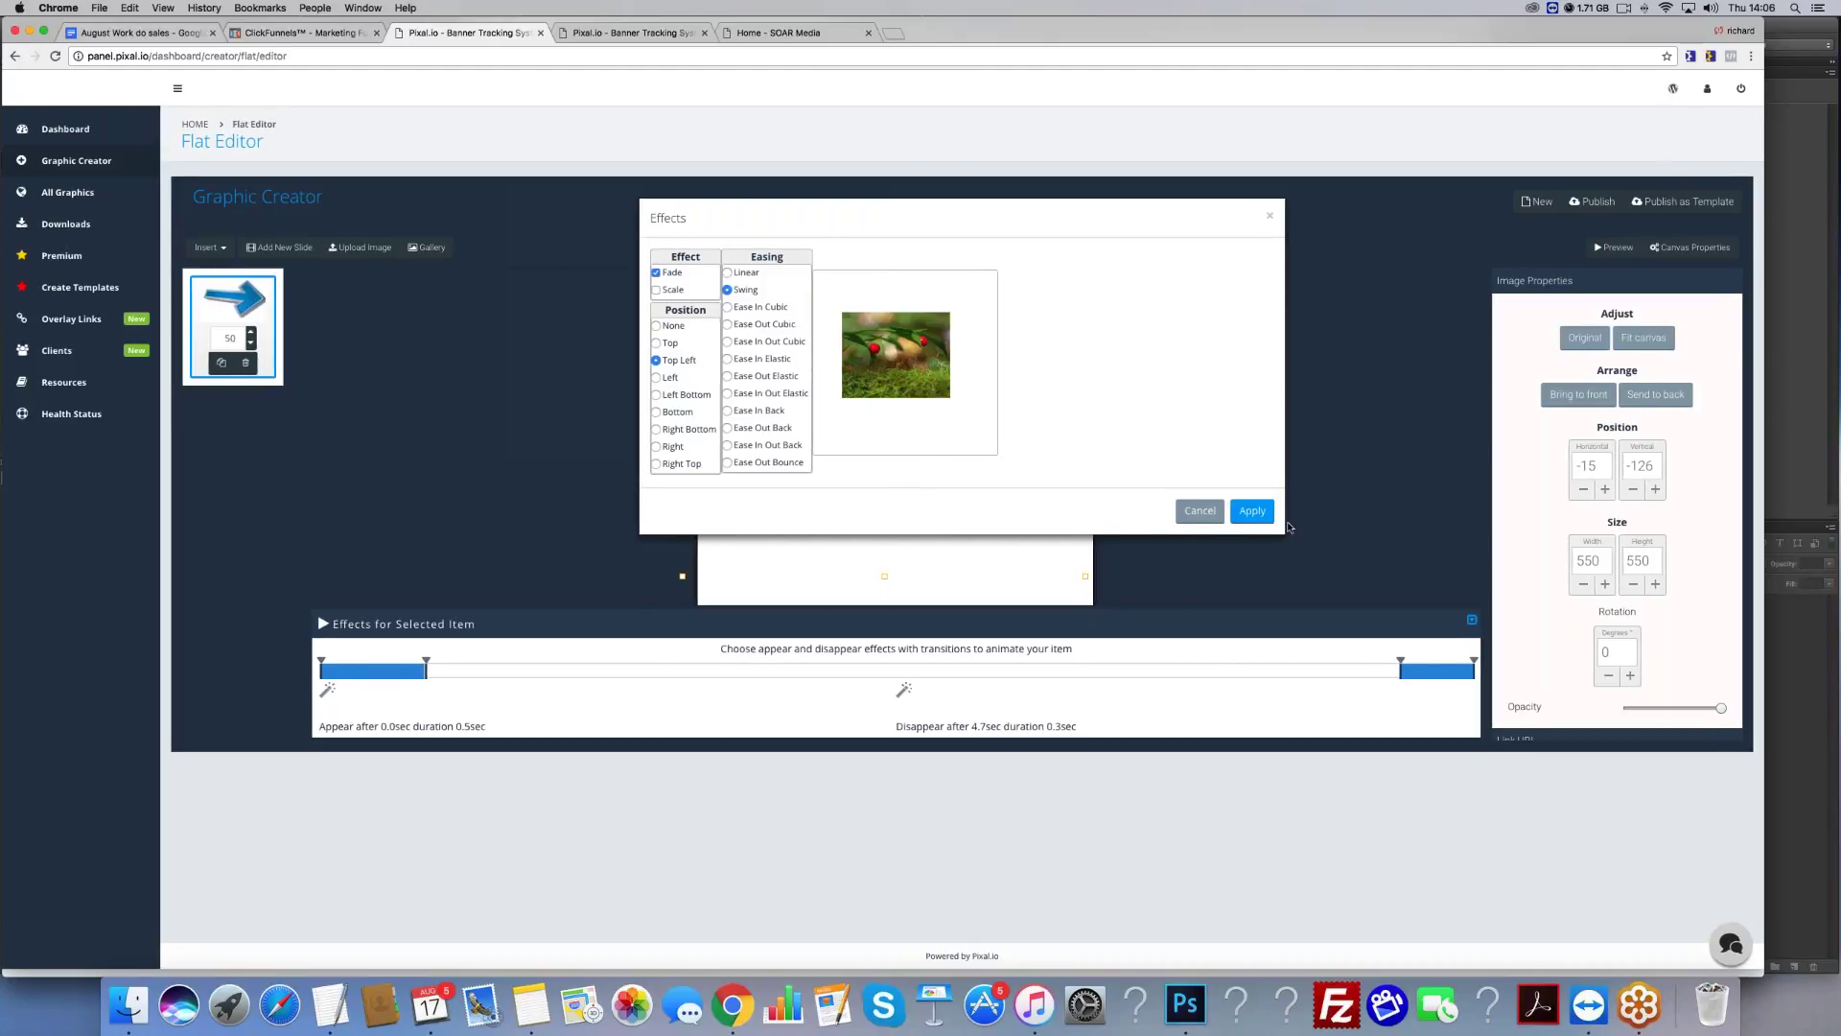
pyautogui.click(1252, 510)
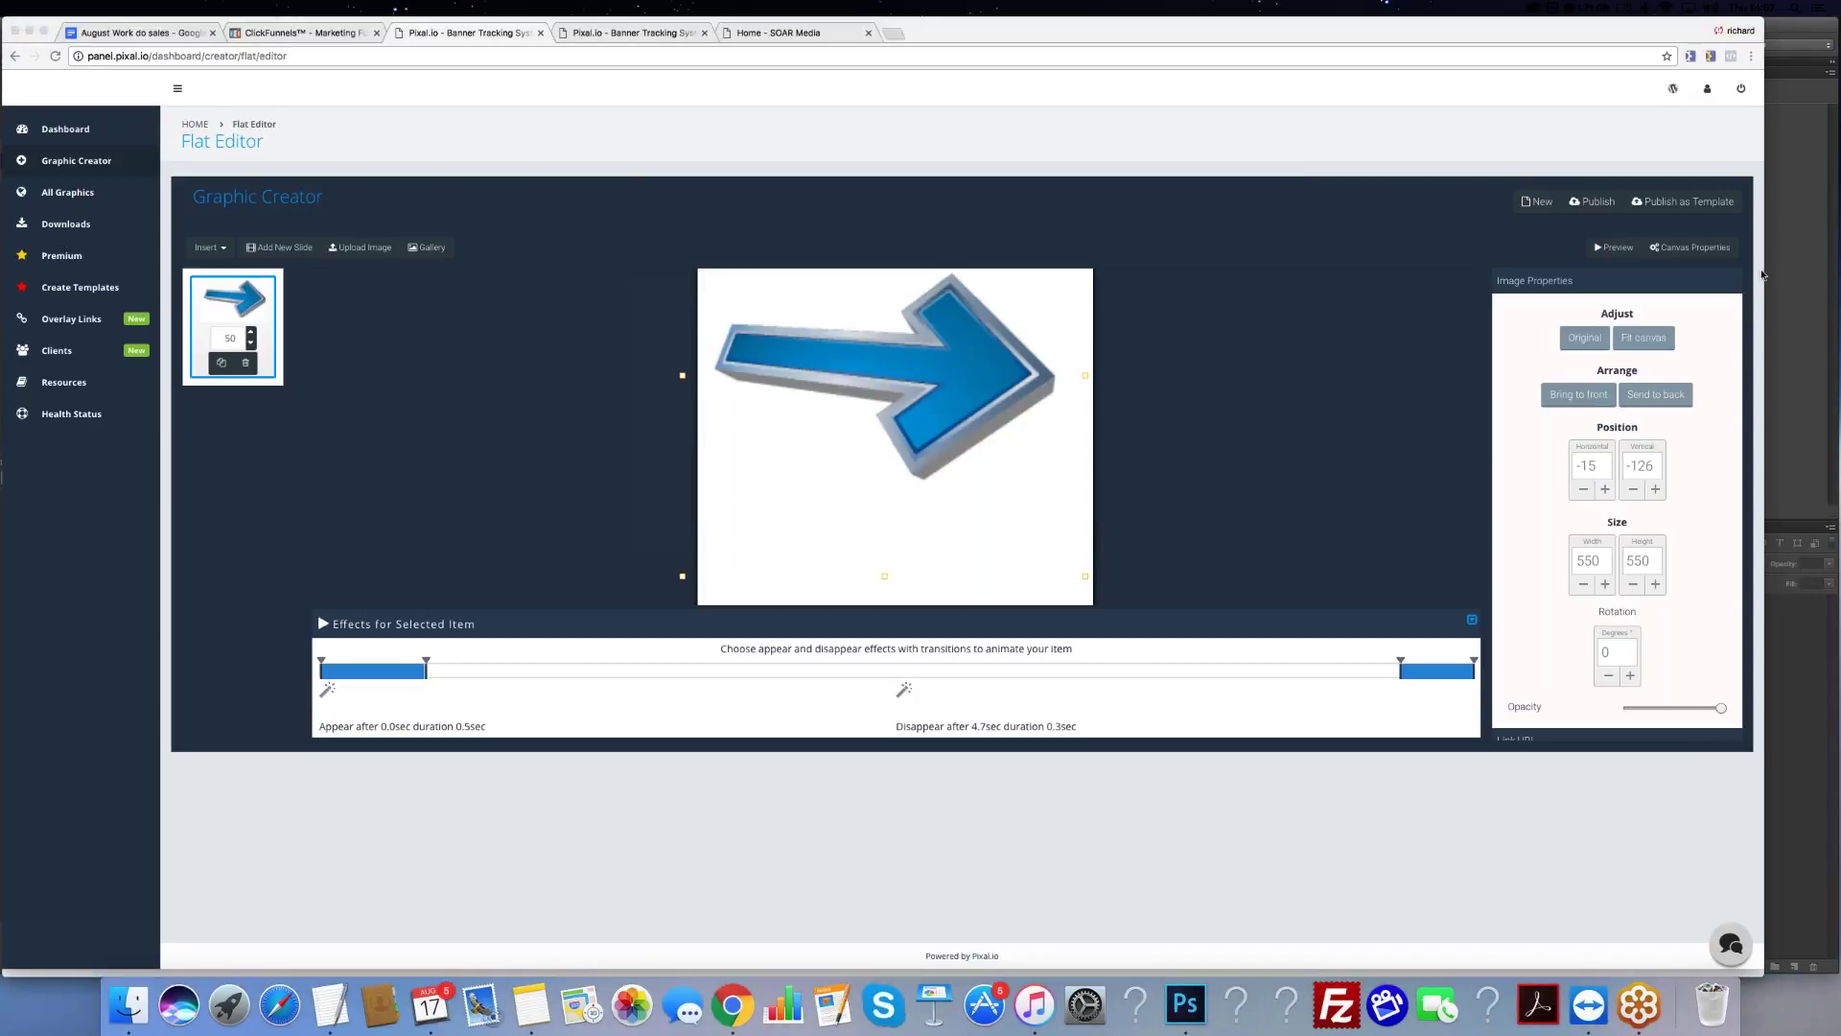
# Preview the banner animation, then move the arrow up and left
pyautogui.click(1614, 249)
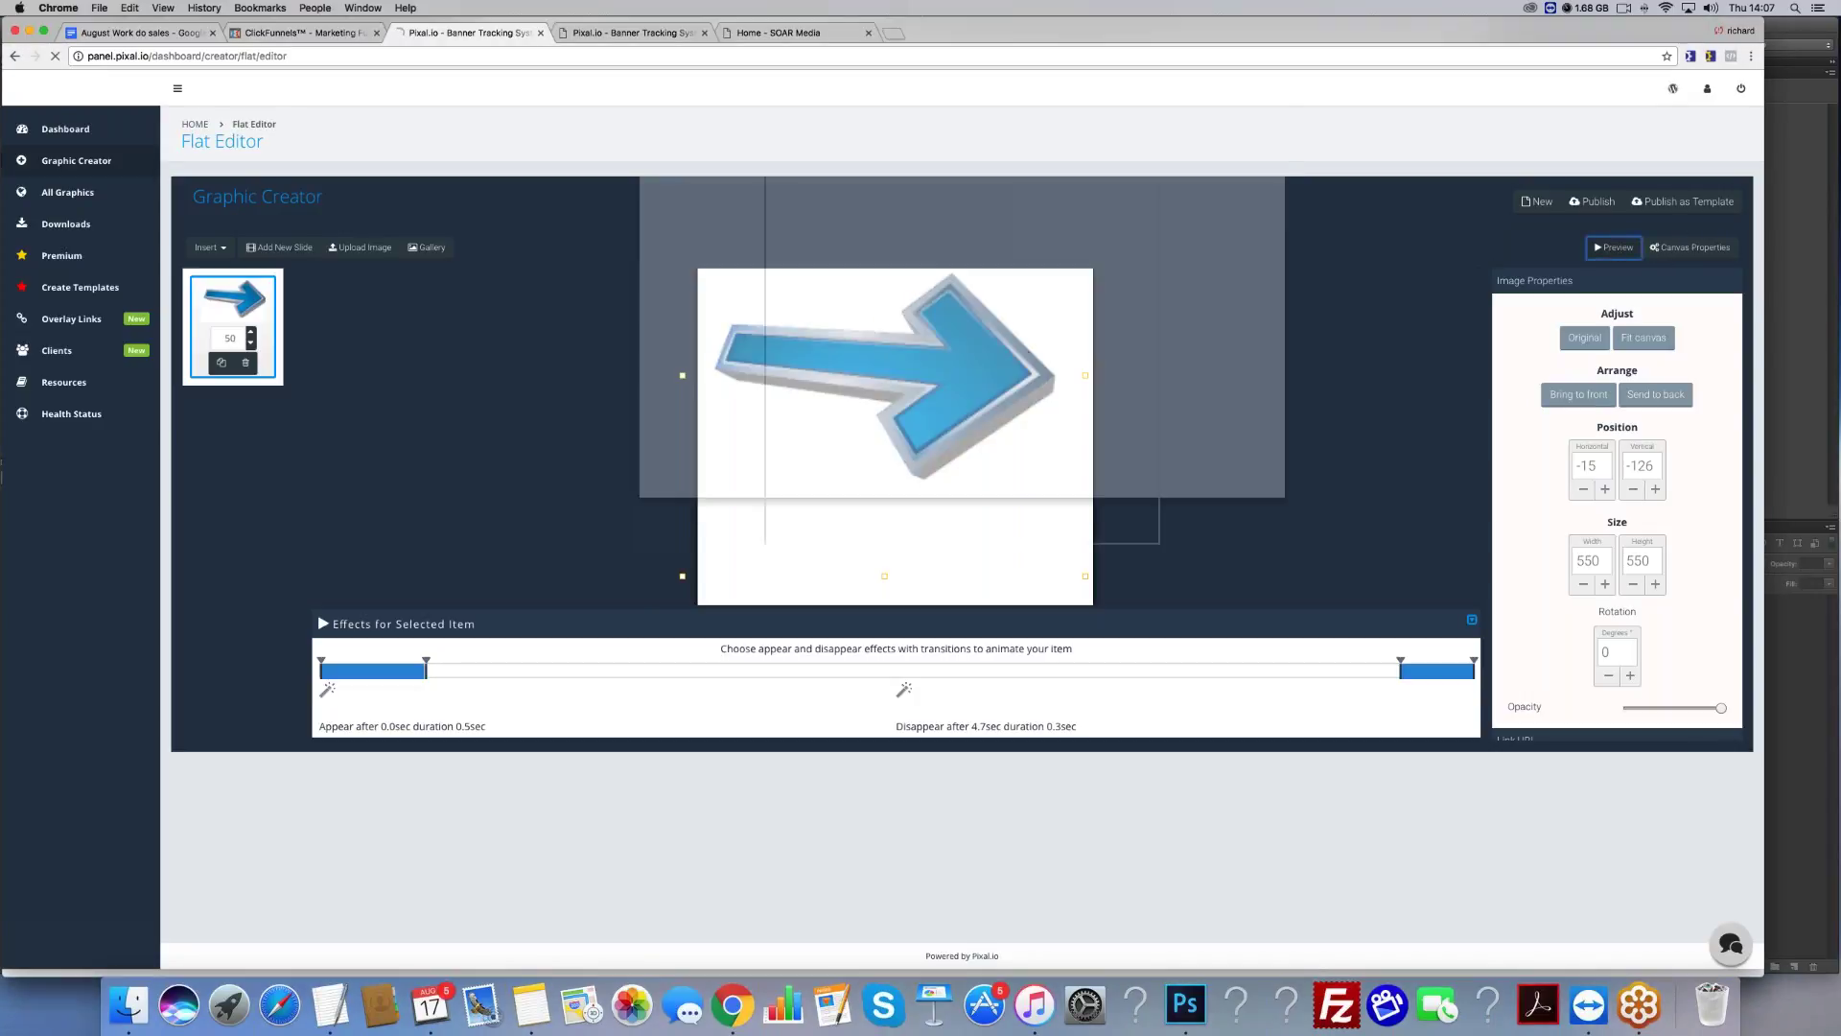
pyautogui.click(978, 456)
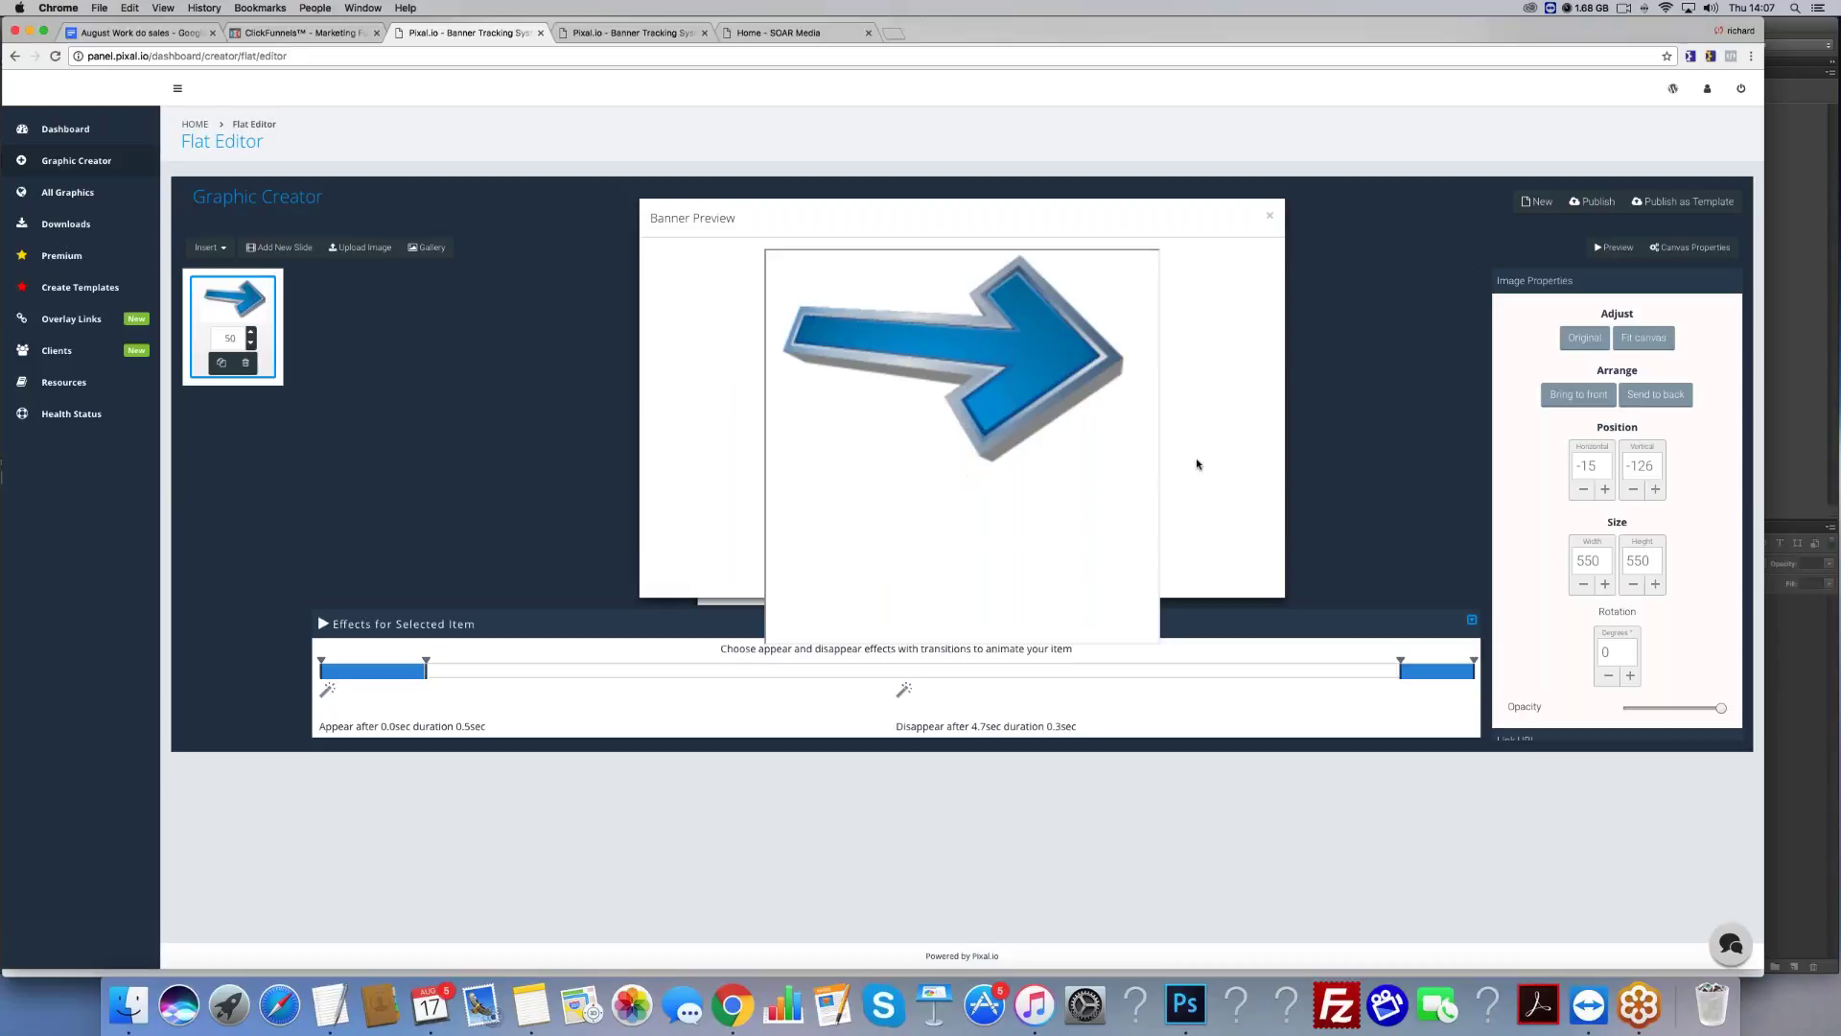
pyautogui.click(1269, 216)
pyautogui.moveTo(918, 449); pyautogui.dragTo(900, 405)
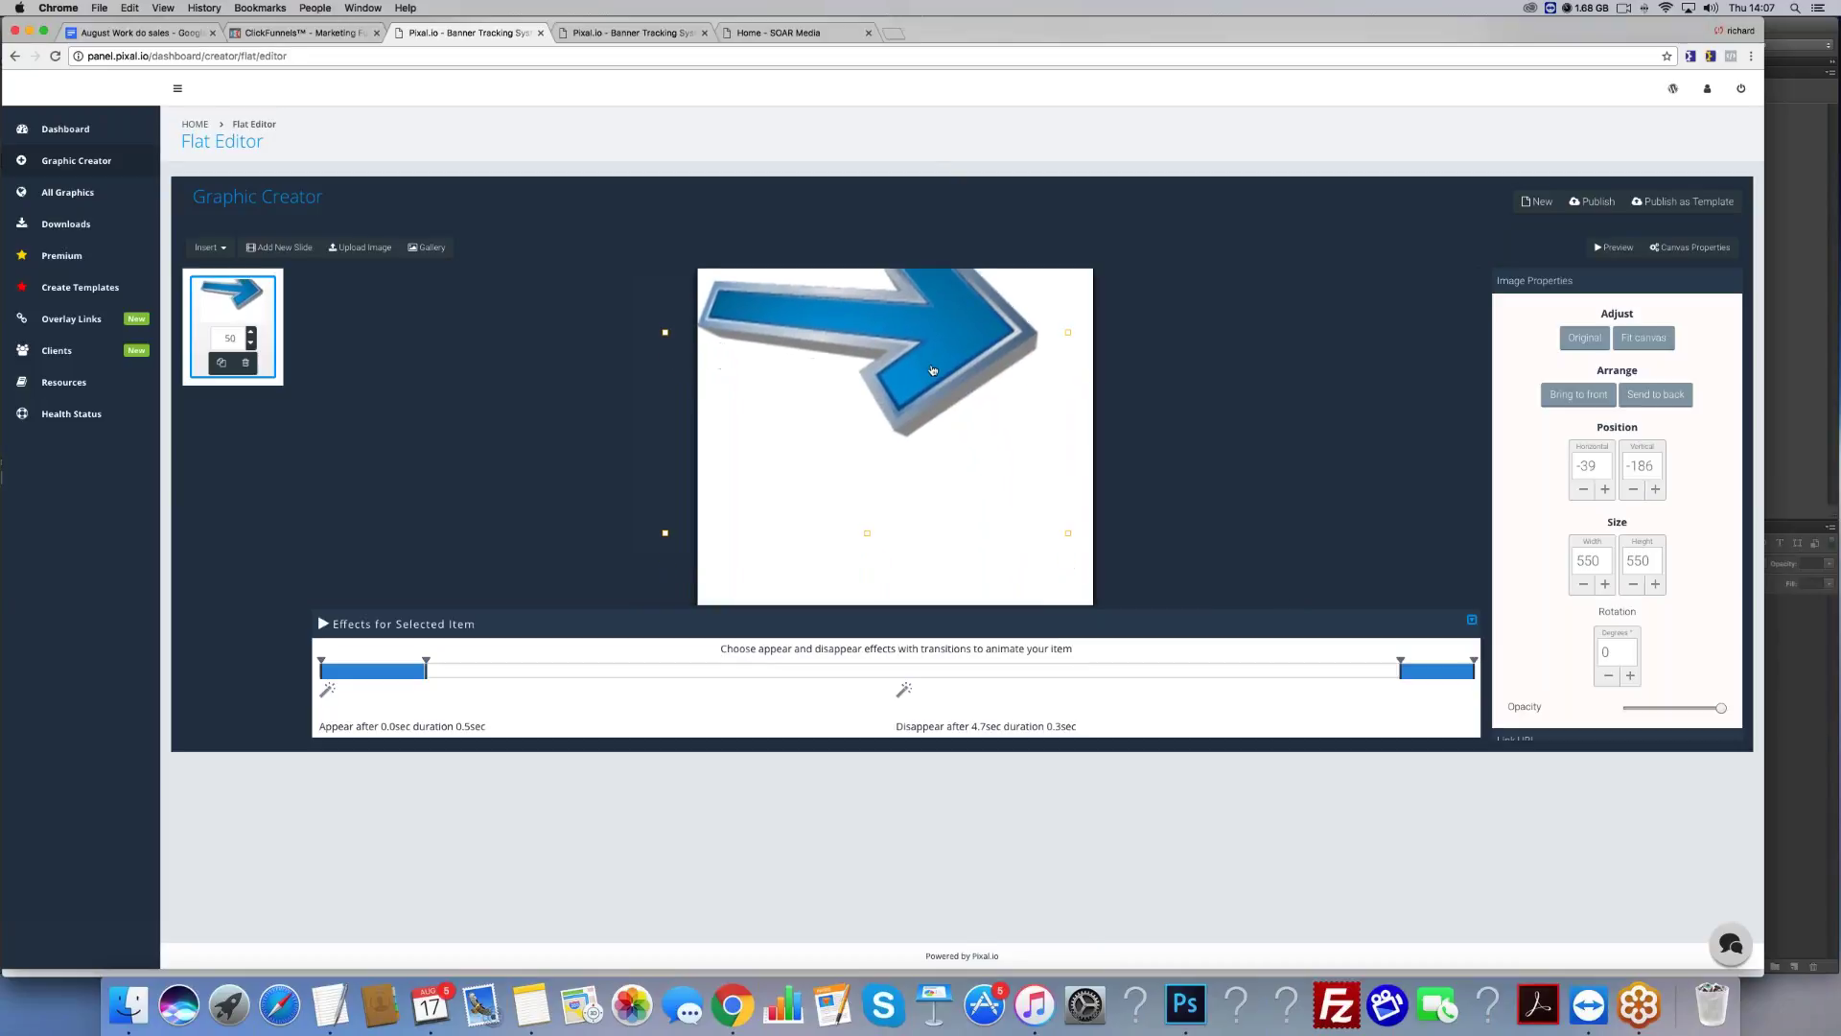
# Publish the banner with the title 'test'
pyautogui.click(1590, 204)
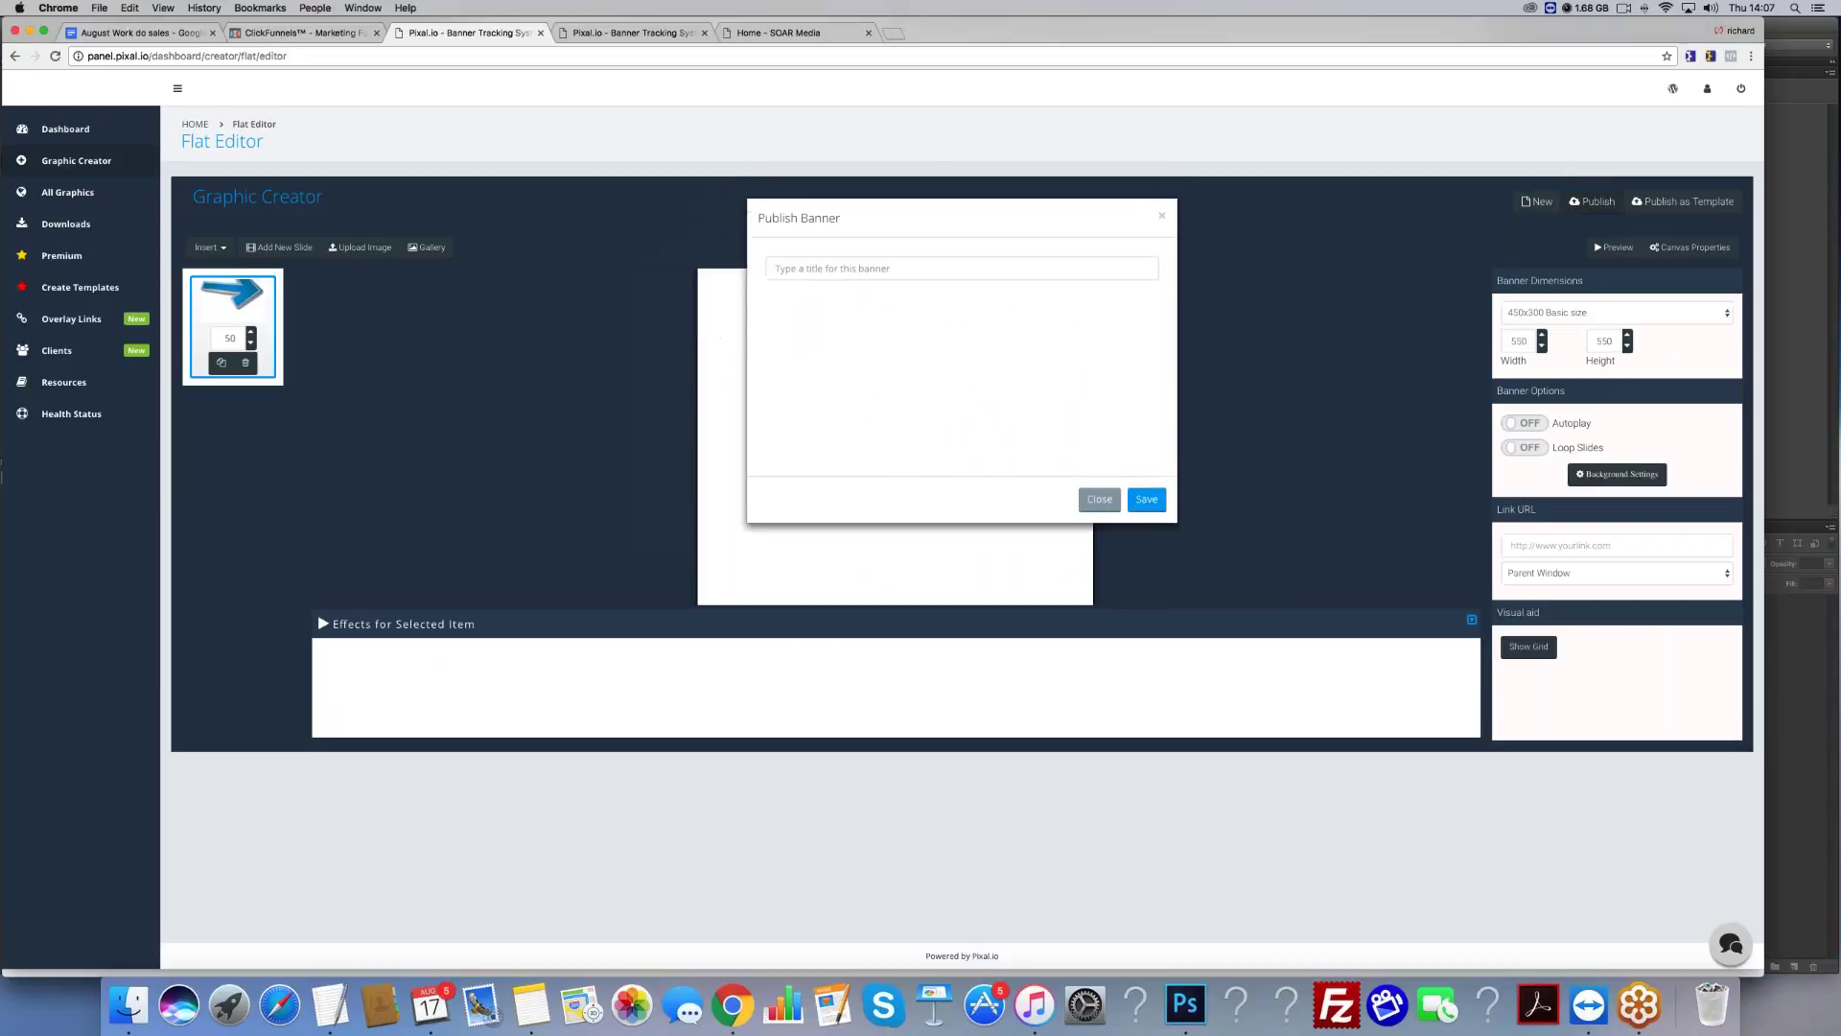
pyautogui.click(848, 269)
pyautogui.write('test')
pyautogui.click(1145, 499)
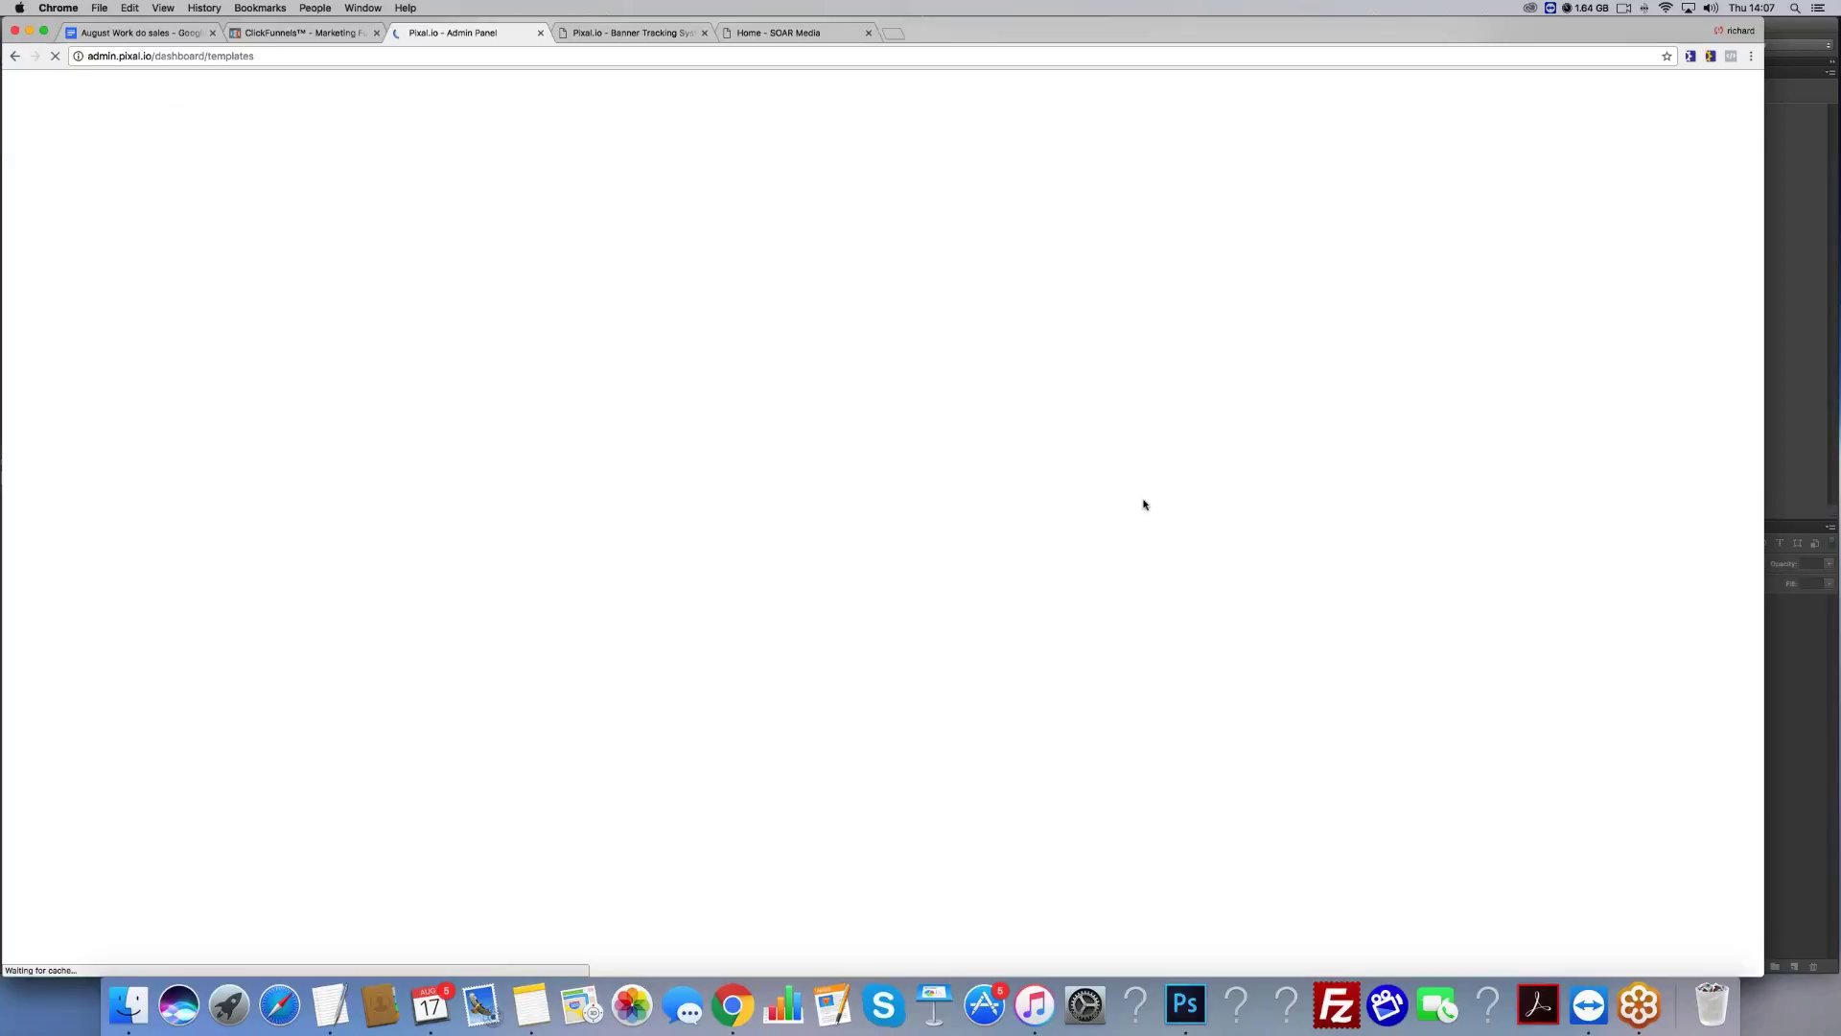
# Log back in with the account email and password
pyautogui.doubleClick(901, 132)
pyautogui.click(935, 153)
pyautogui.click(893, 169)
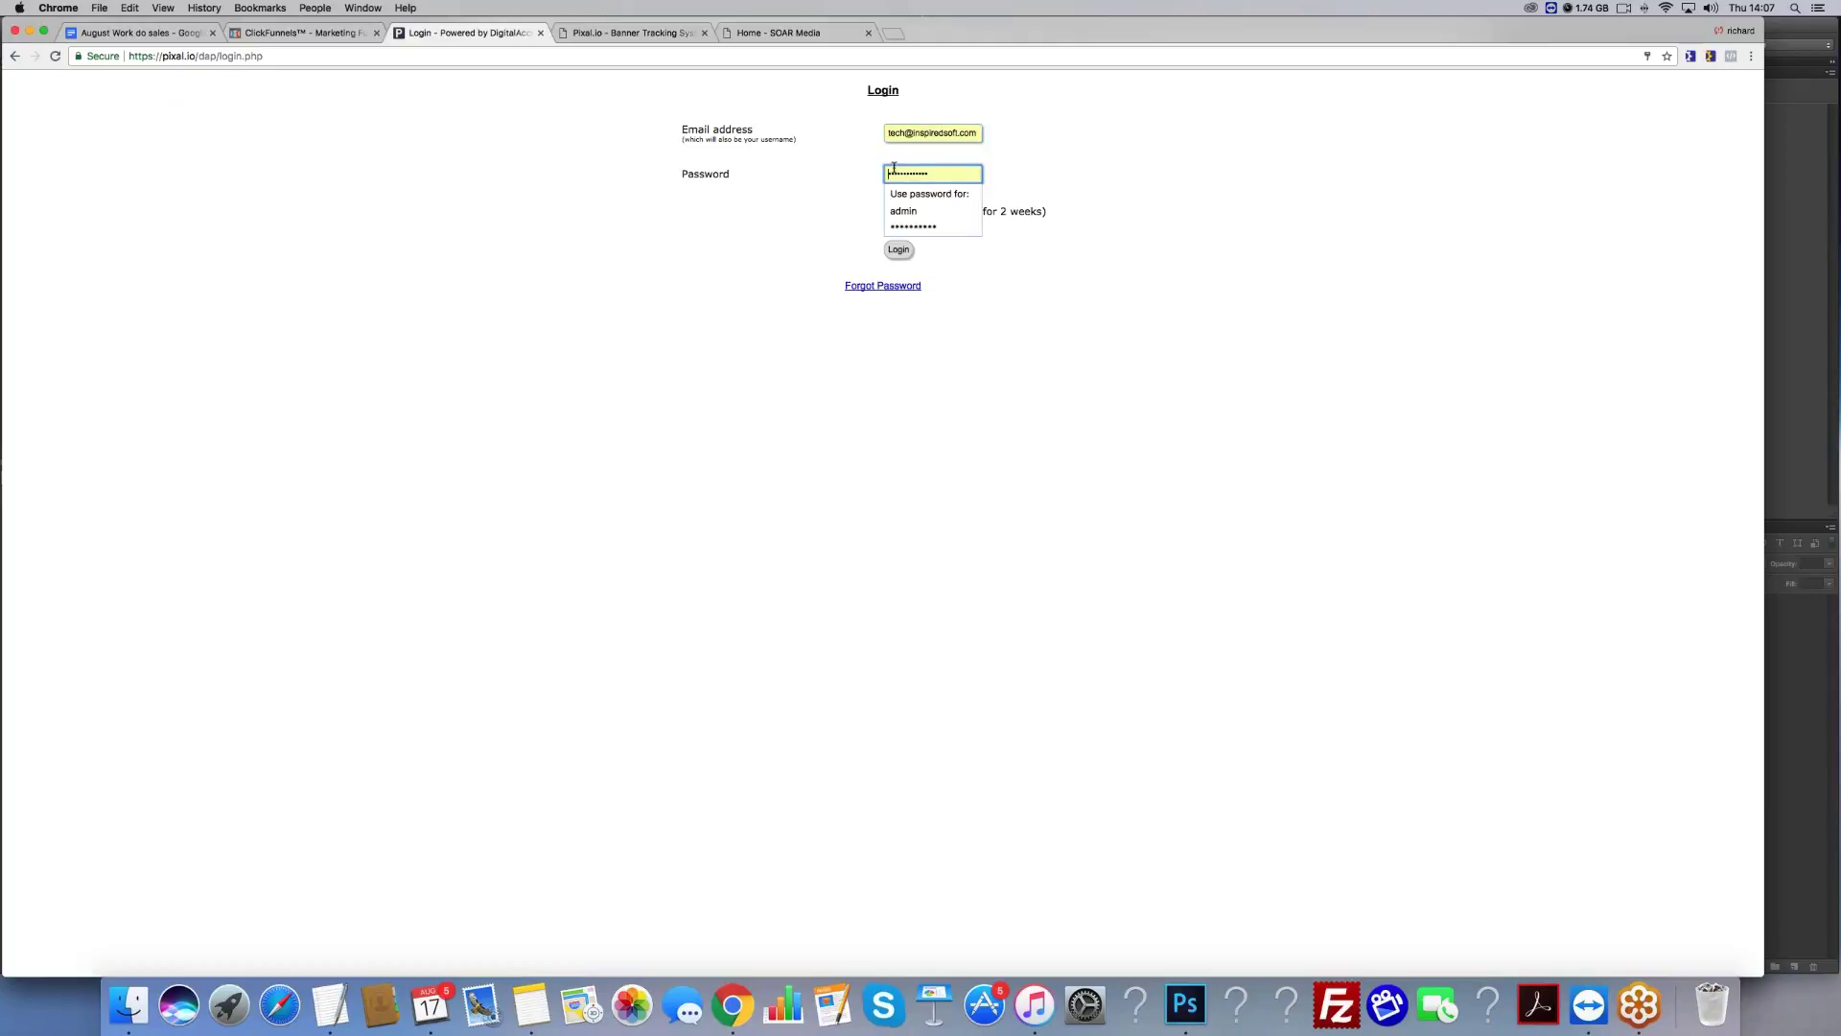
pyautogui.press('super+a')
pyautogui.write('a')
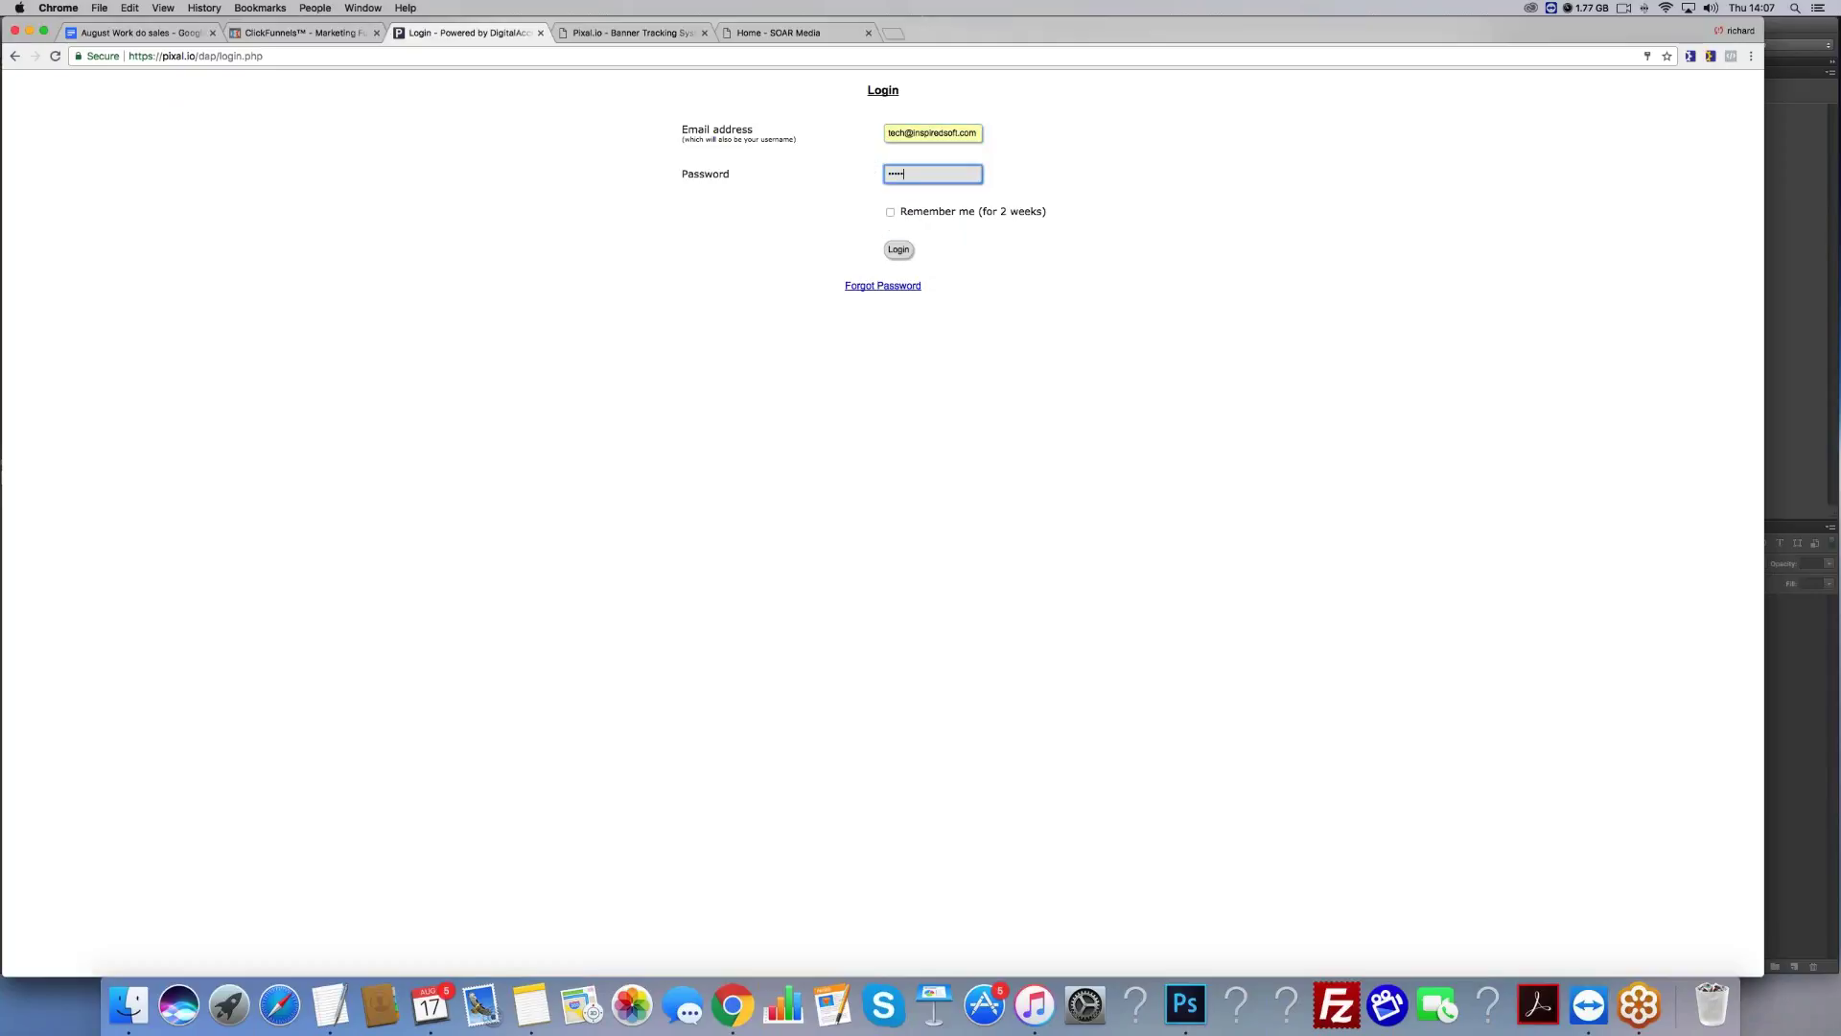
pyautogui.click(909, 248)
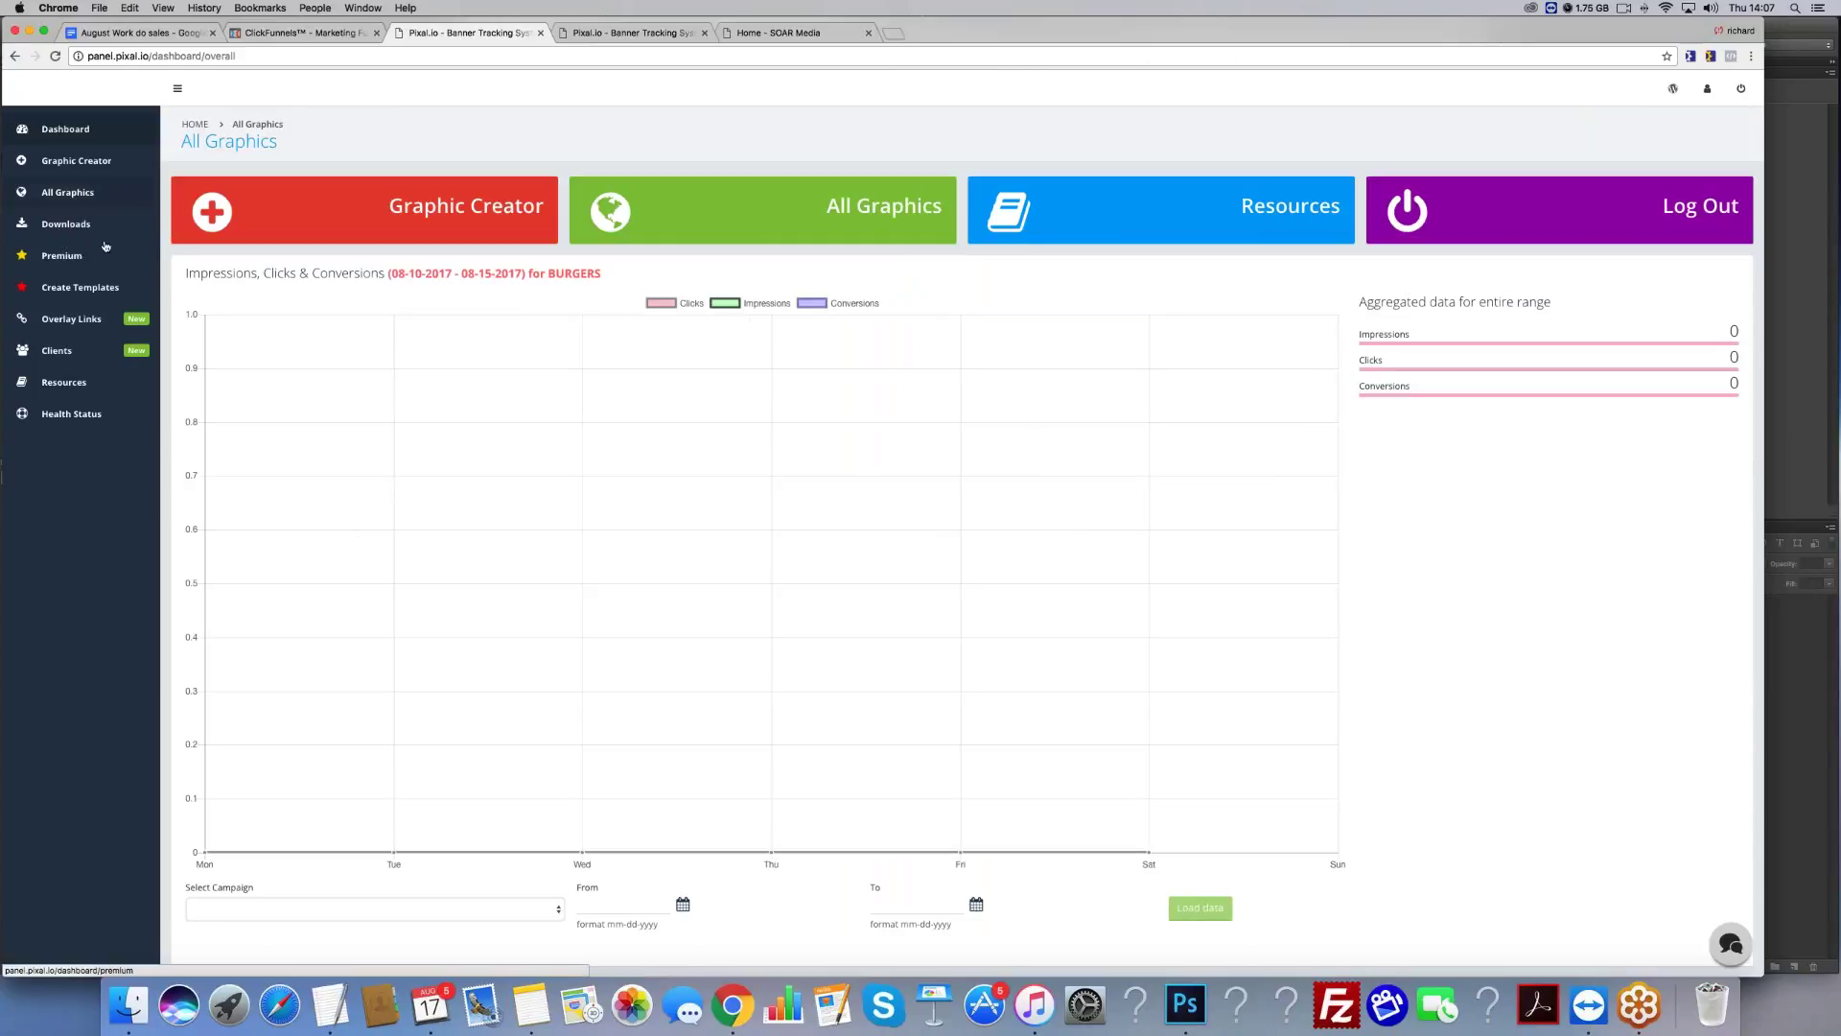
# Open the 'test' banner for editing from All Graphics › Unassociated Banners
pyautogui.click(83, 200)
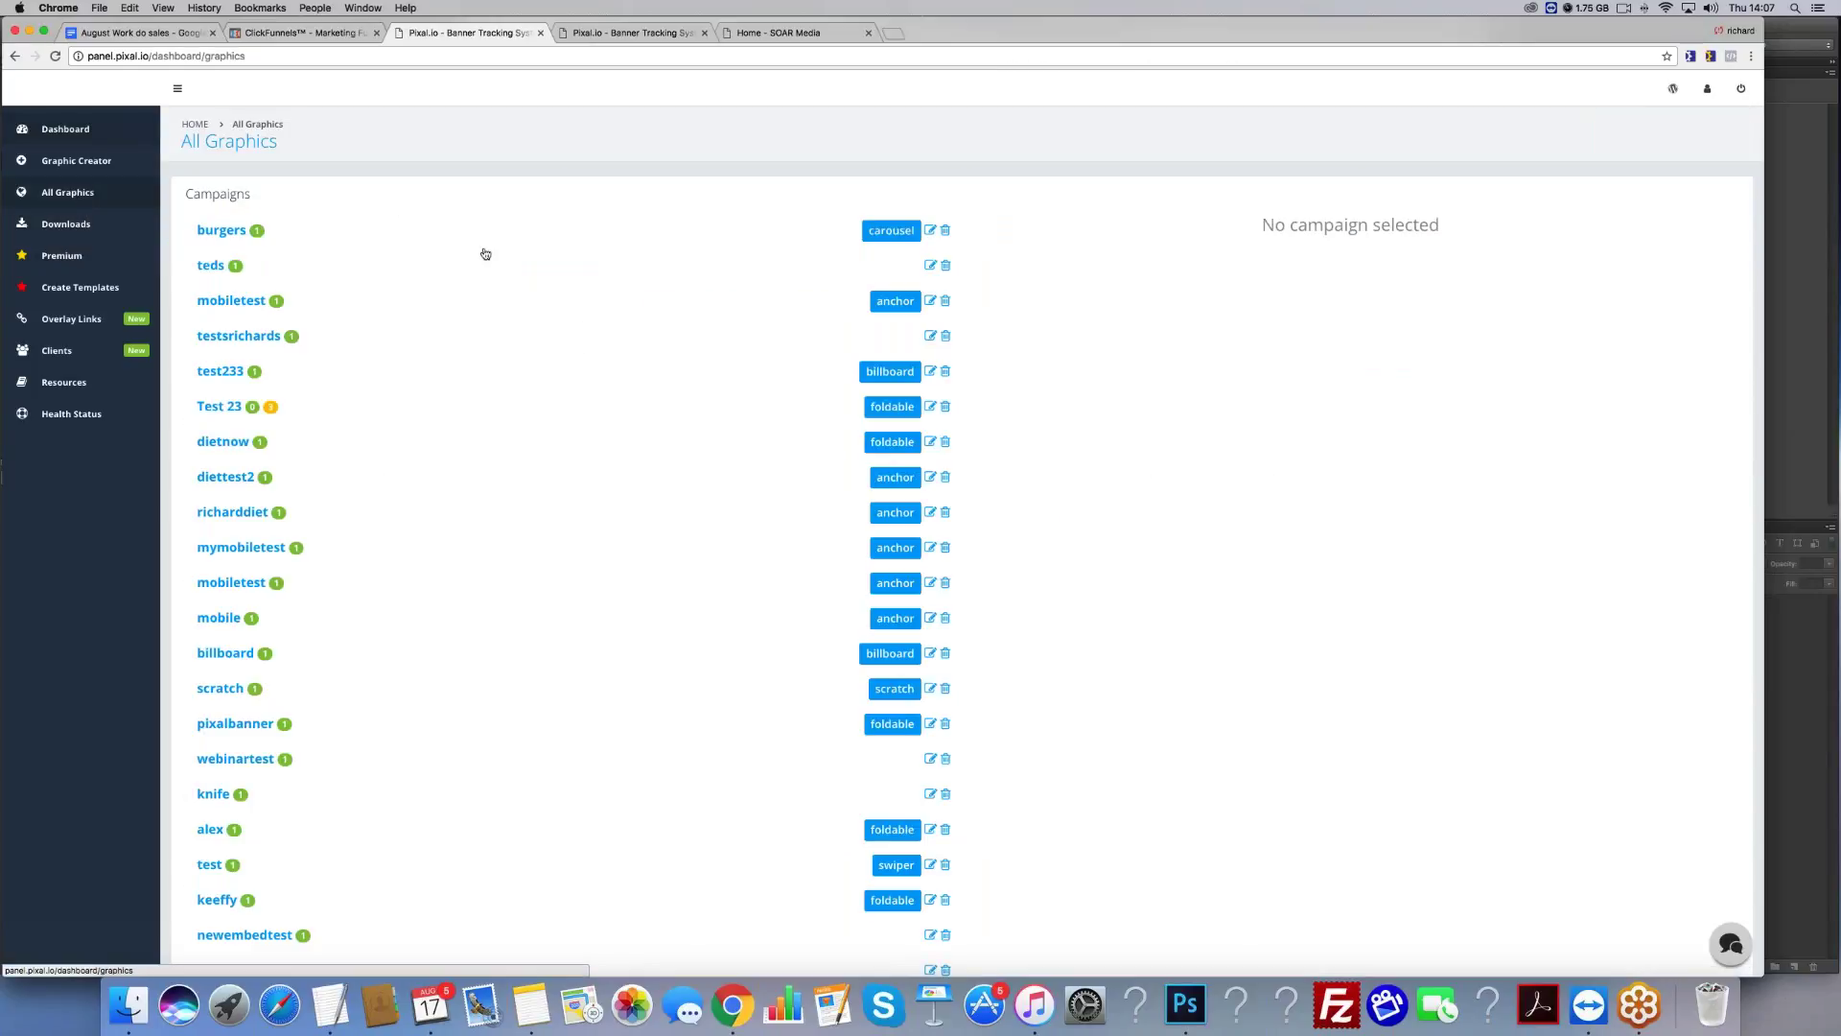
pyautogui.scroll(-15, 485, 255)
pyautogui.scroll(-14, 810, 651)
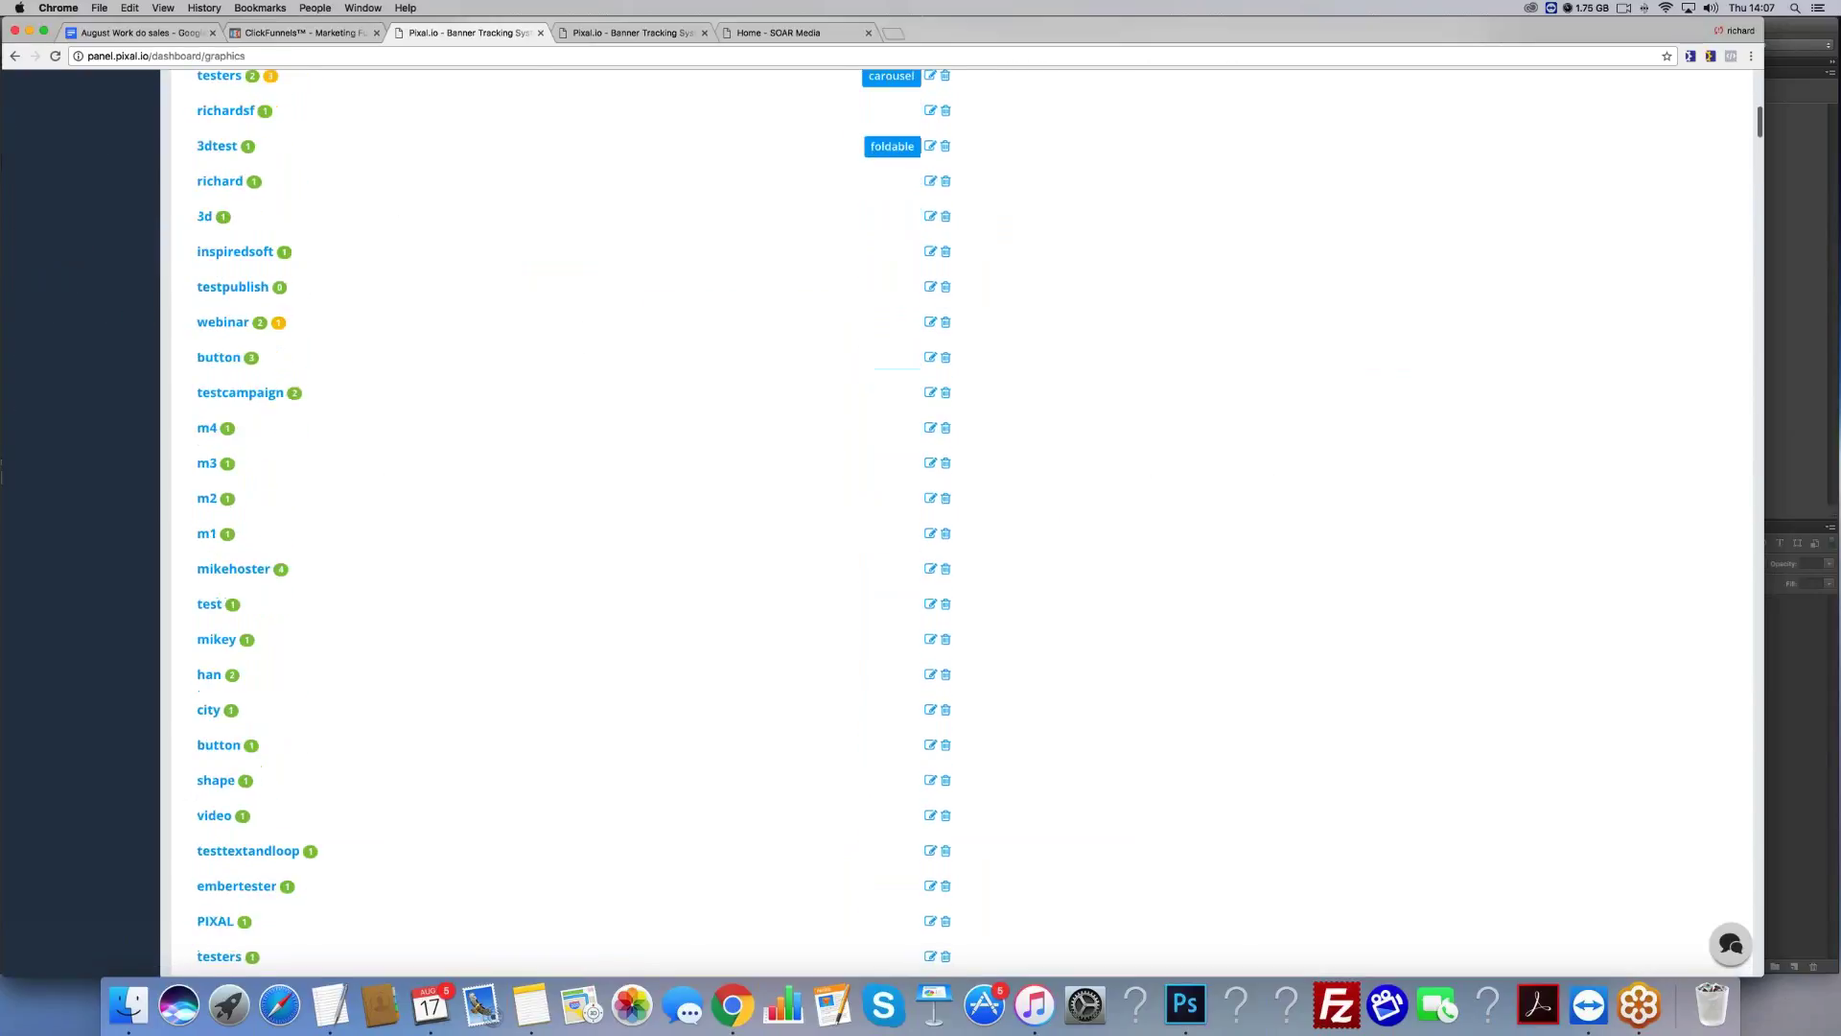
pyautogui.scroll(-6, 809, 651)
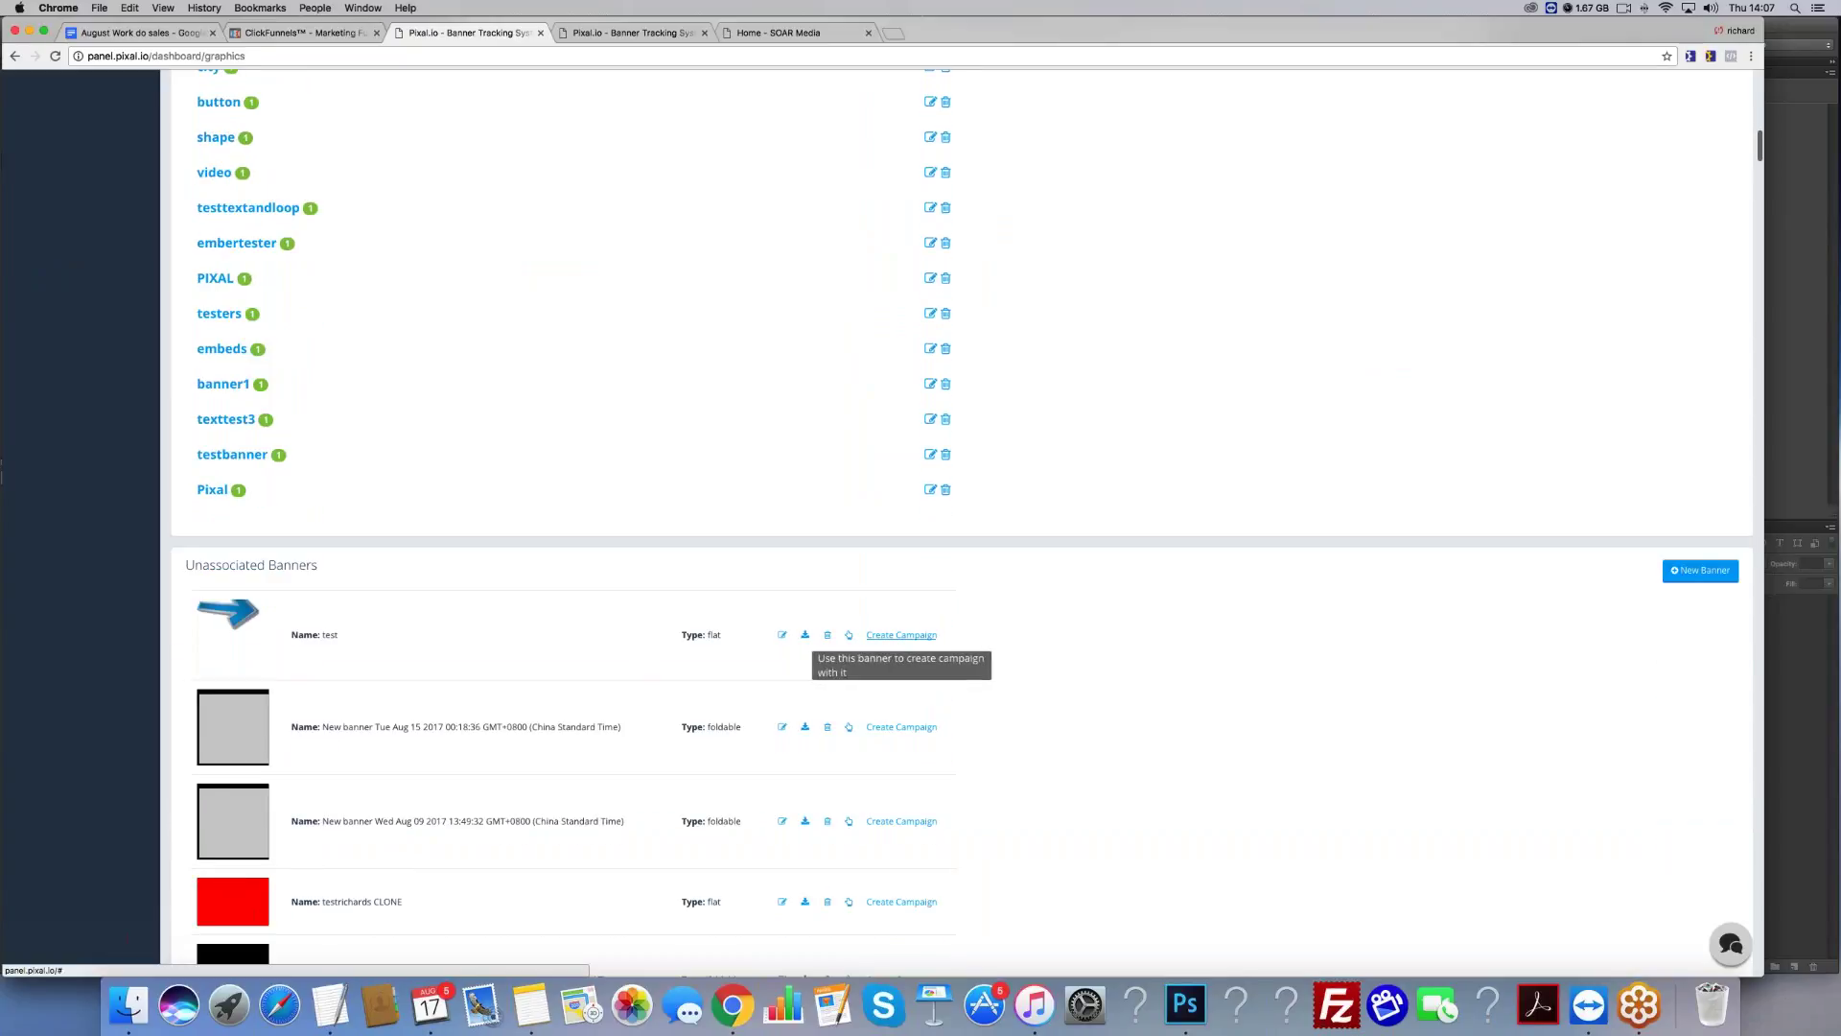
pyautogui.click(783, 635)
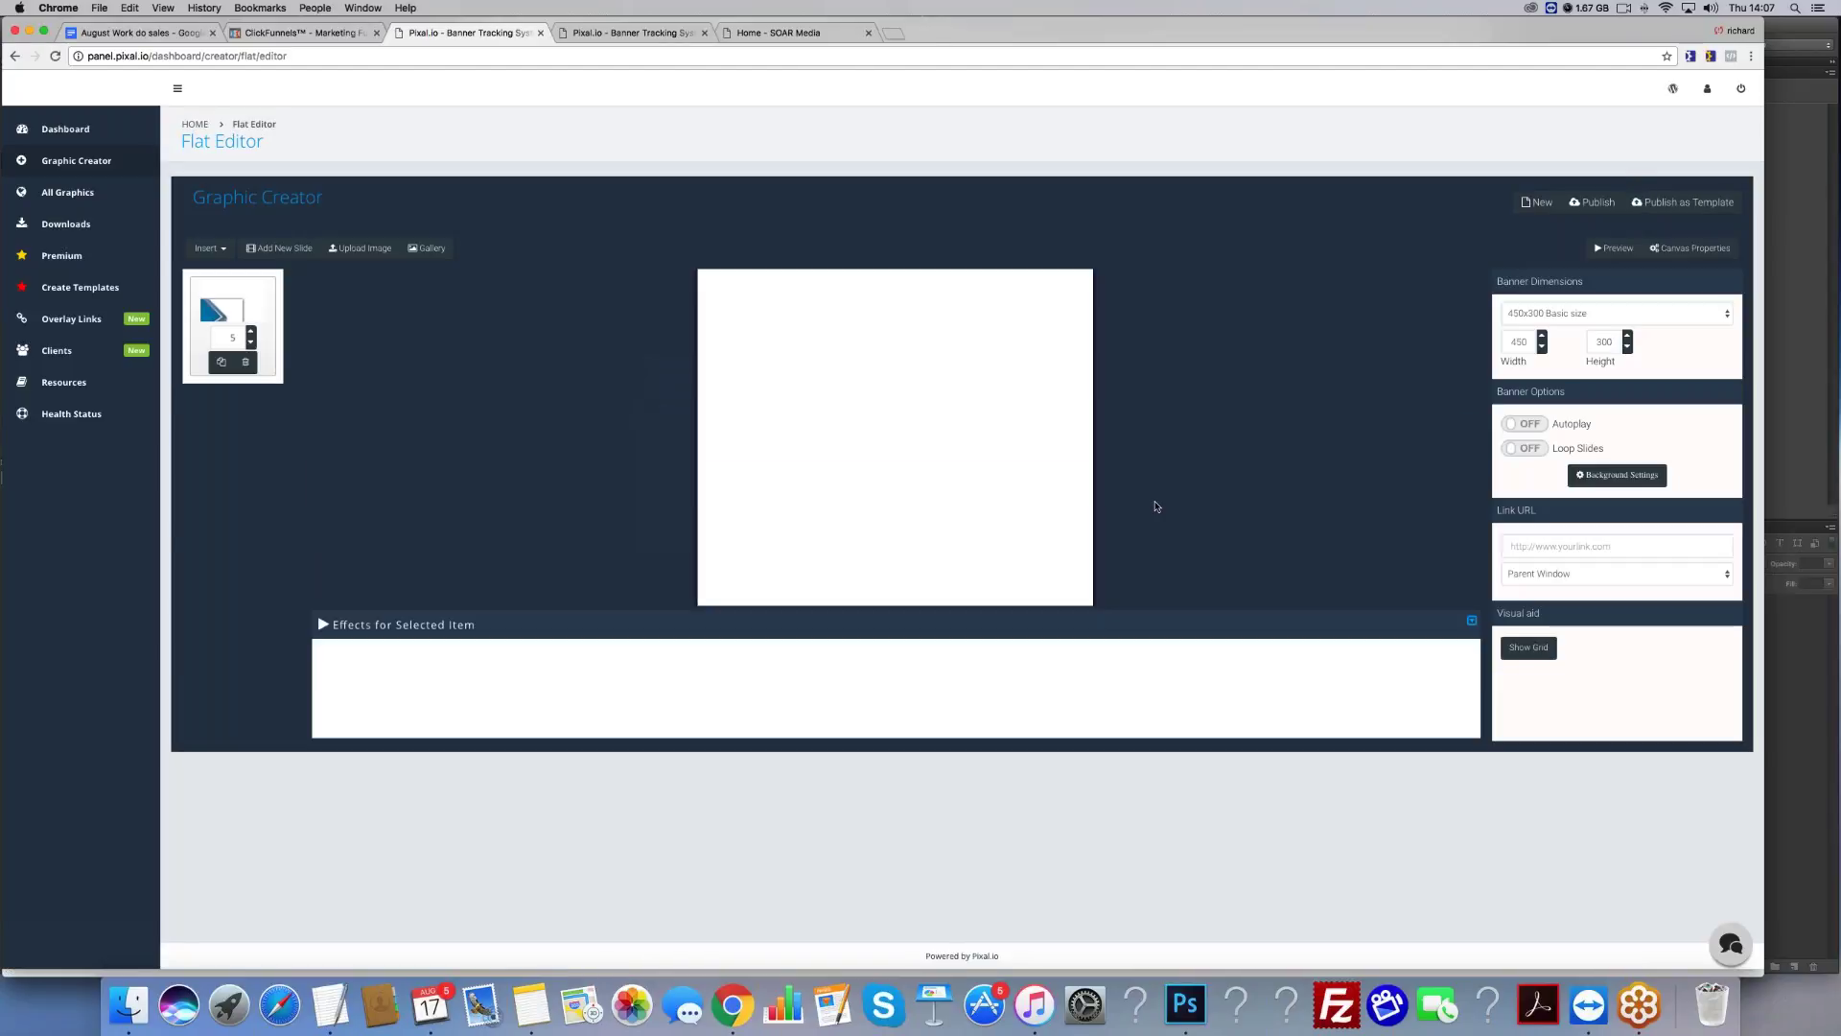
# Resize the blue arrow to 338 by 371 and reposition it on the canvas
pyautogui.click(220, 317)
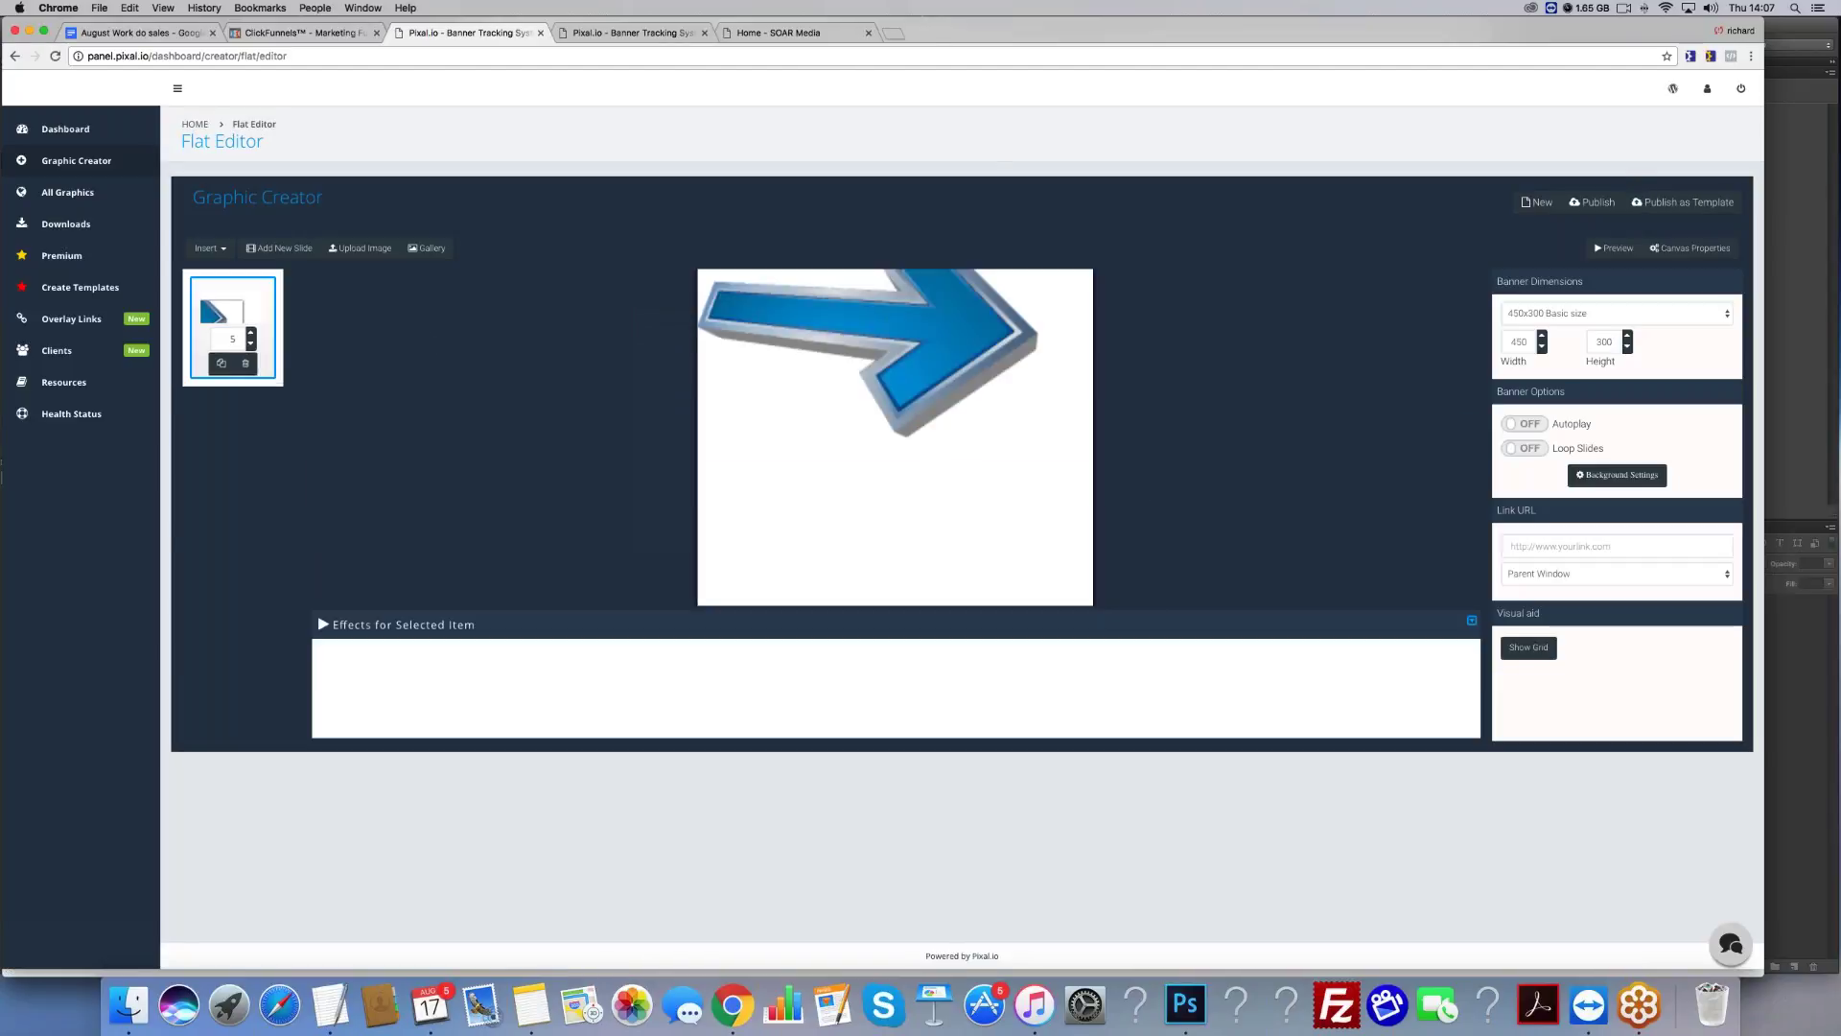
pyautogui.click(976, 365)
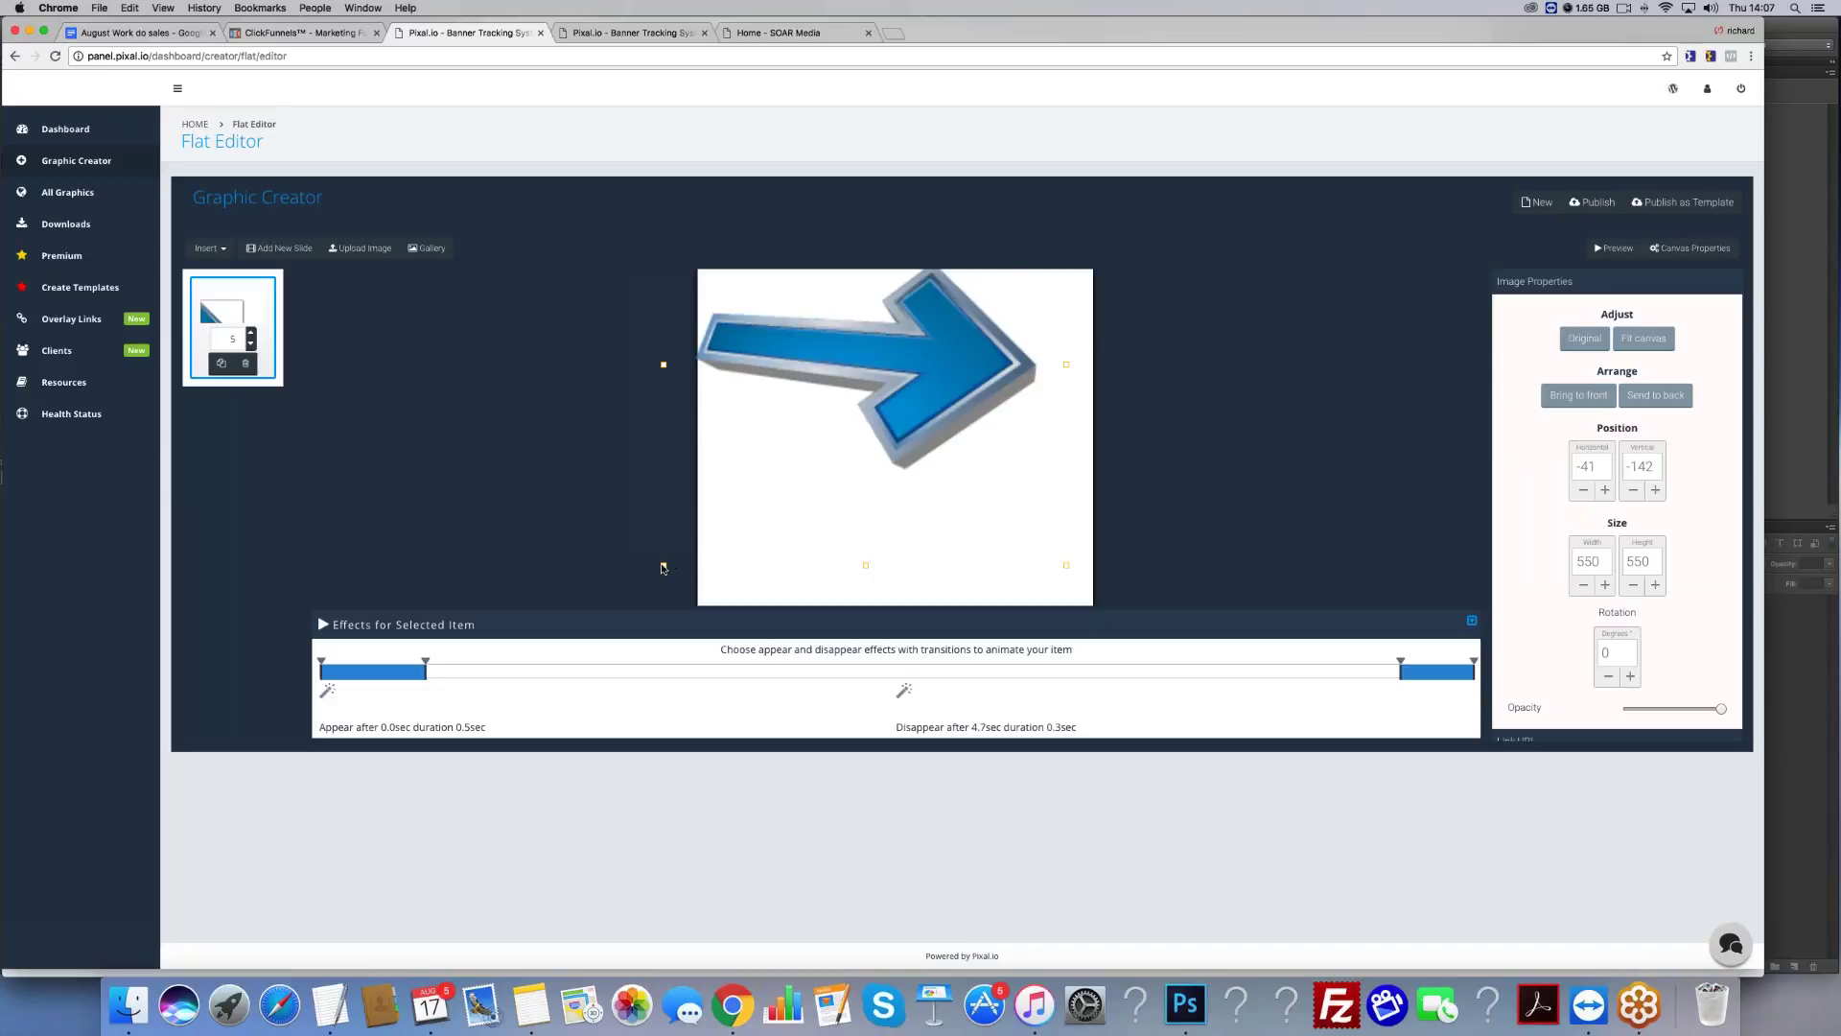
pyautogui.moveTo(662, 567); pyautogui.dragTo(818, 433)
pyautogui.moveTo(984, 318); pyautogui.dragTo(874, 369)
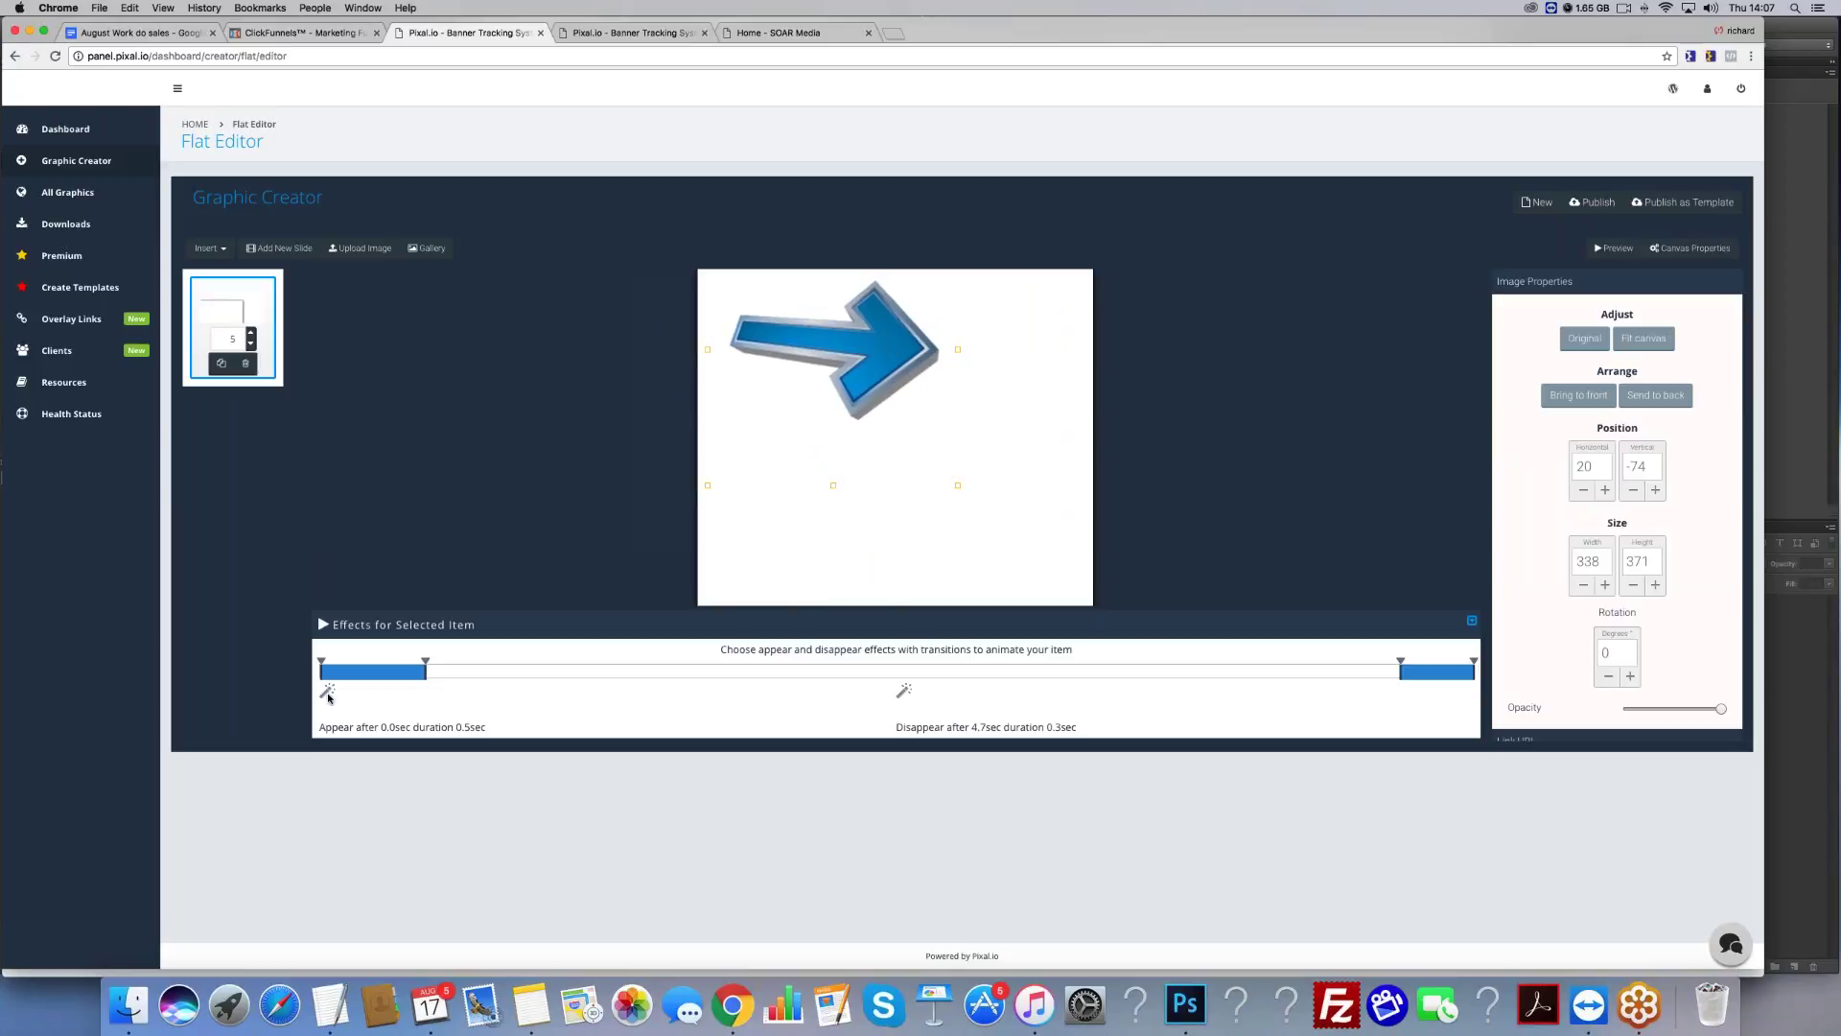
# Check the arrow's appear effect settings unchanged and preview the banner animation
pyautogui.doubleClick(781, 445)
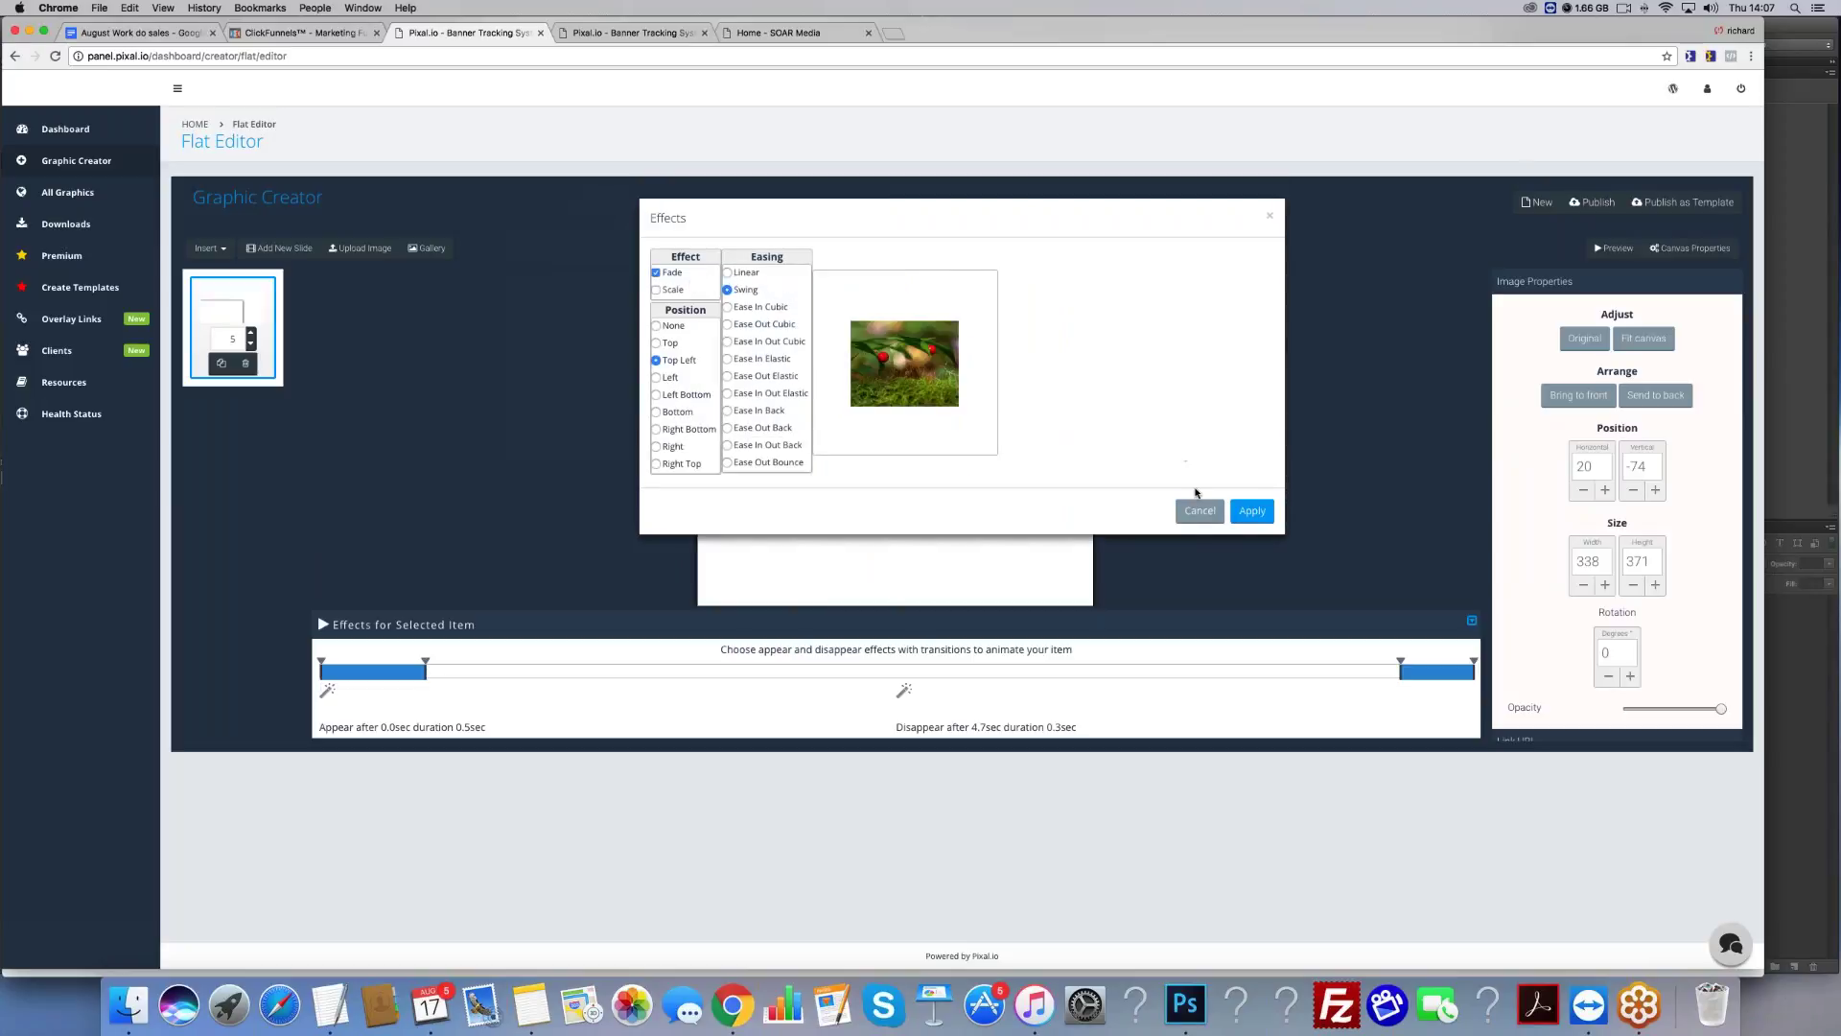
pyautogui.click(1252, 510)
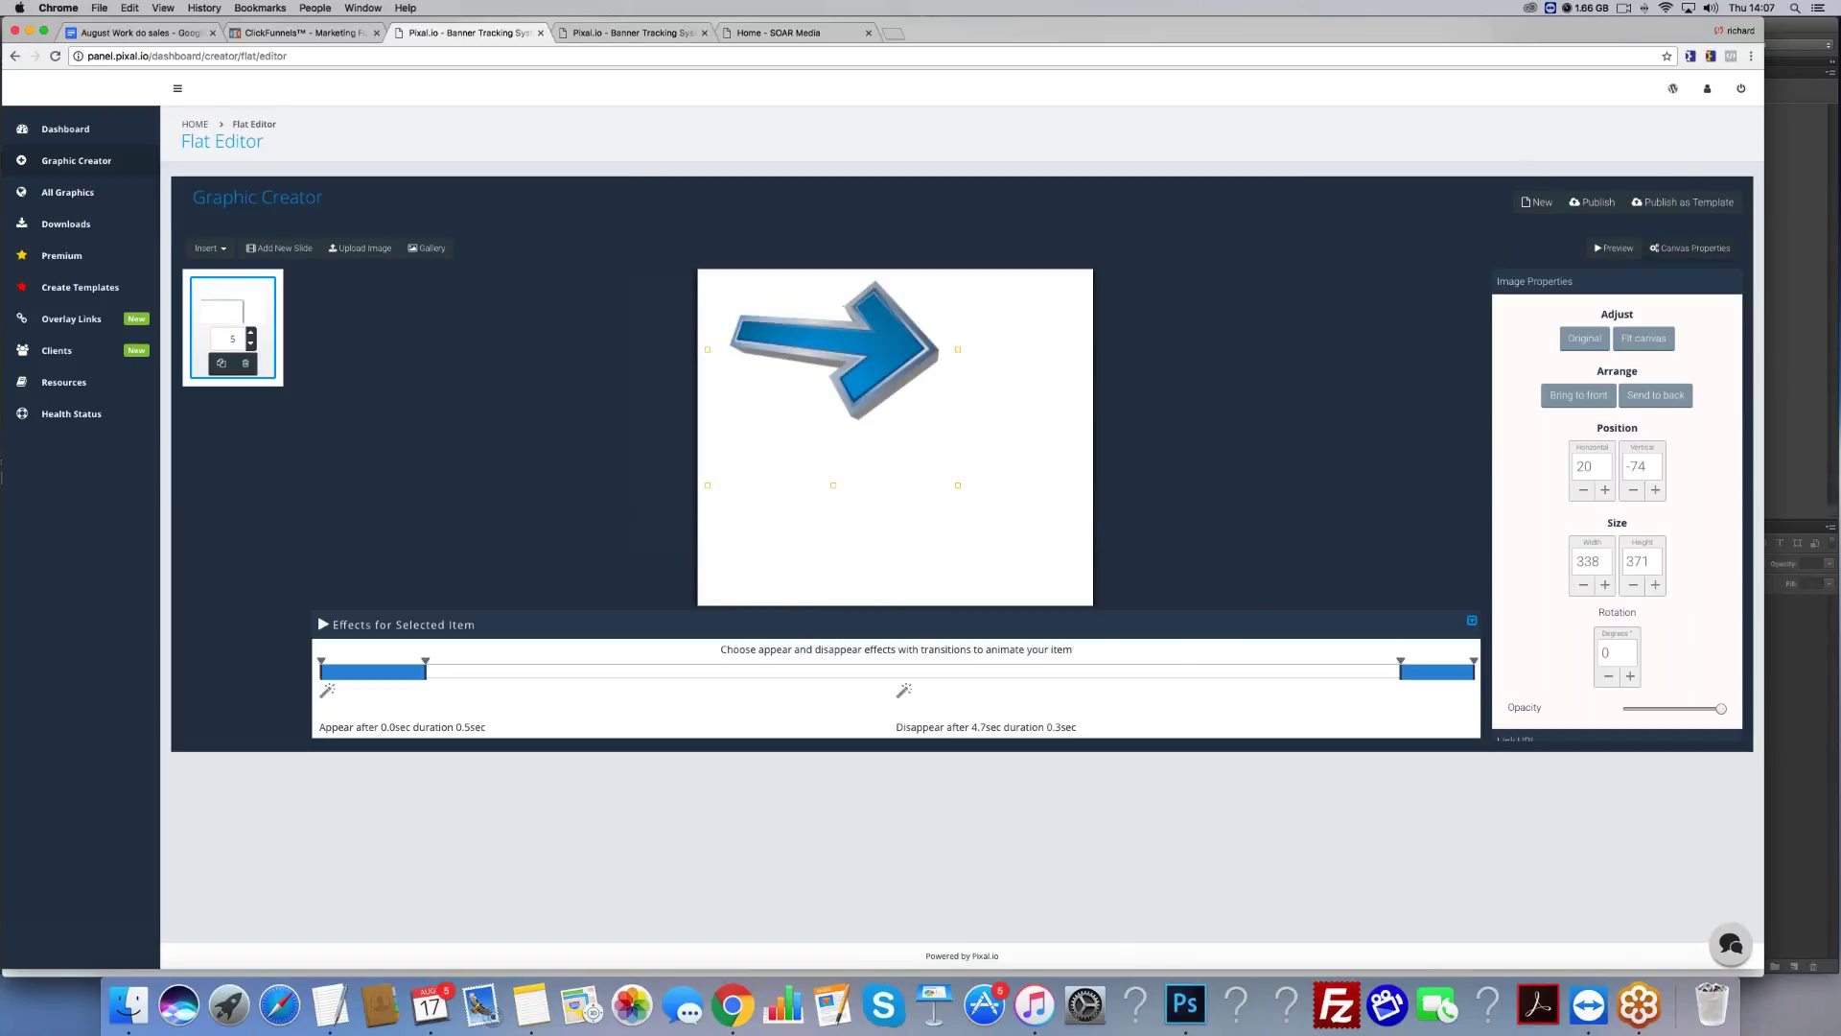
pyautogui.click(1615, 248)
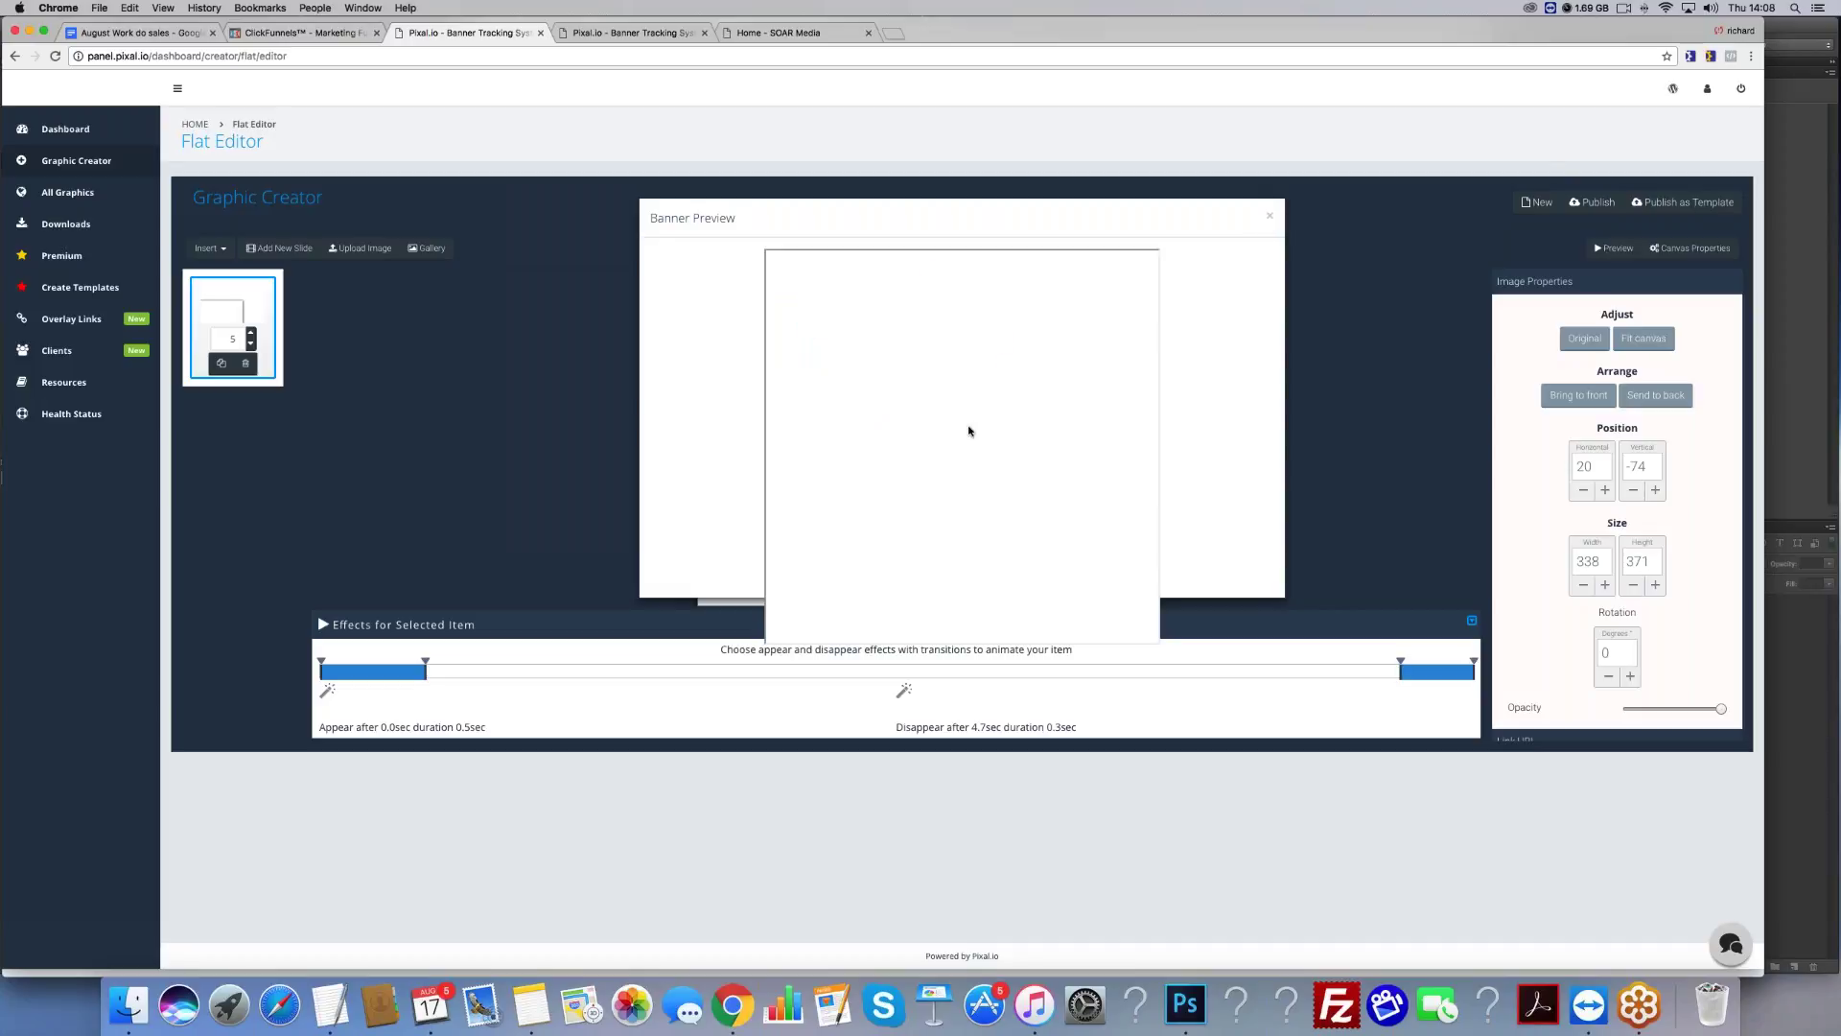
pyautogui.click(1270, 215)
# Move the arrow up-left to -18, -96 and replay the preview
pyautogui.moveTo(954, 341); pyautogui.dragTo(926, 324)
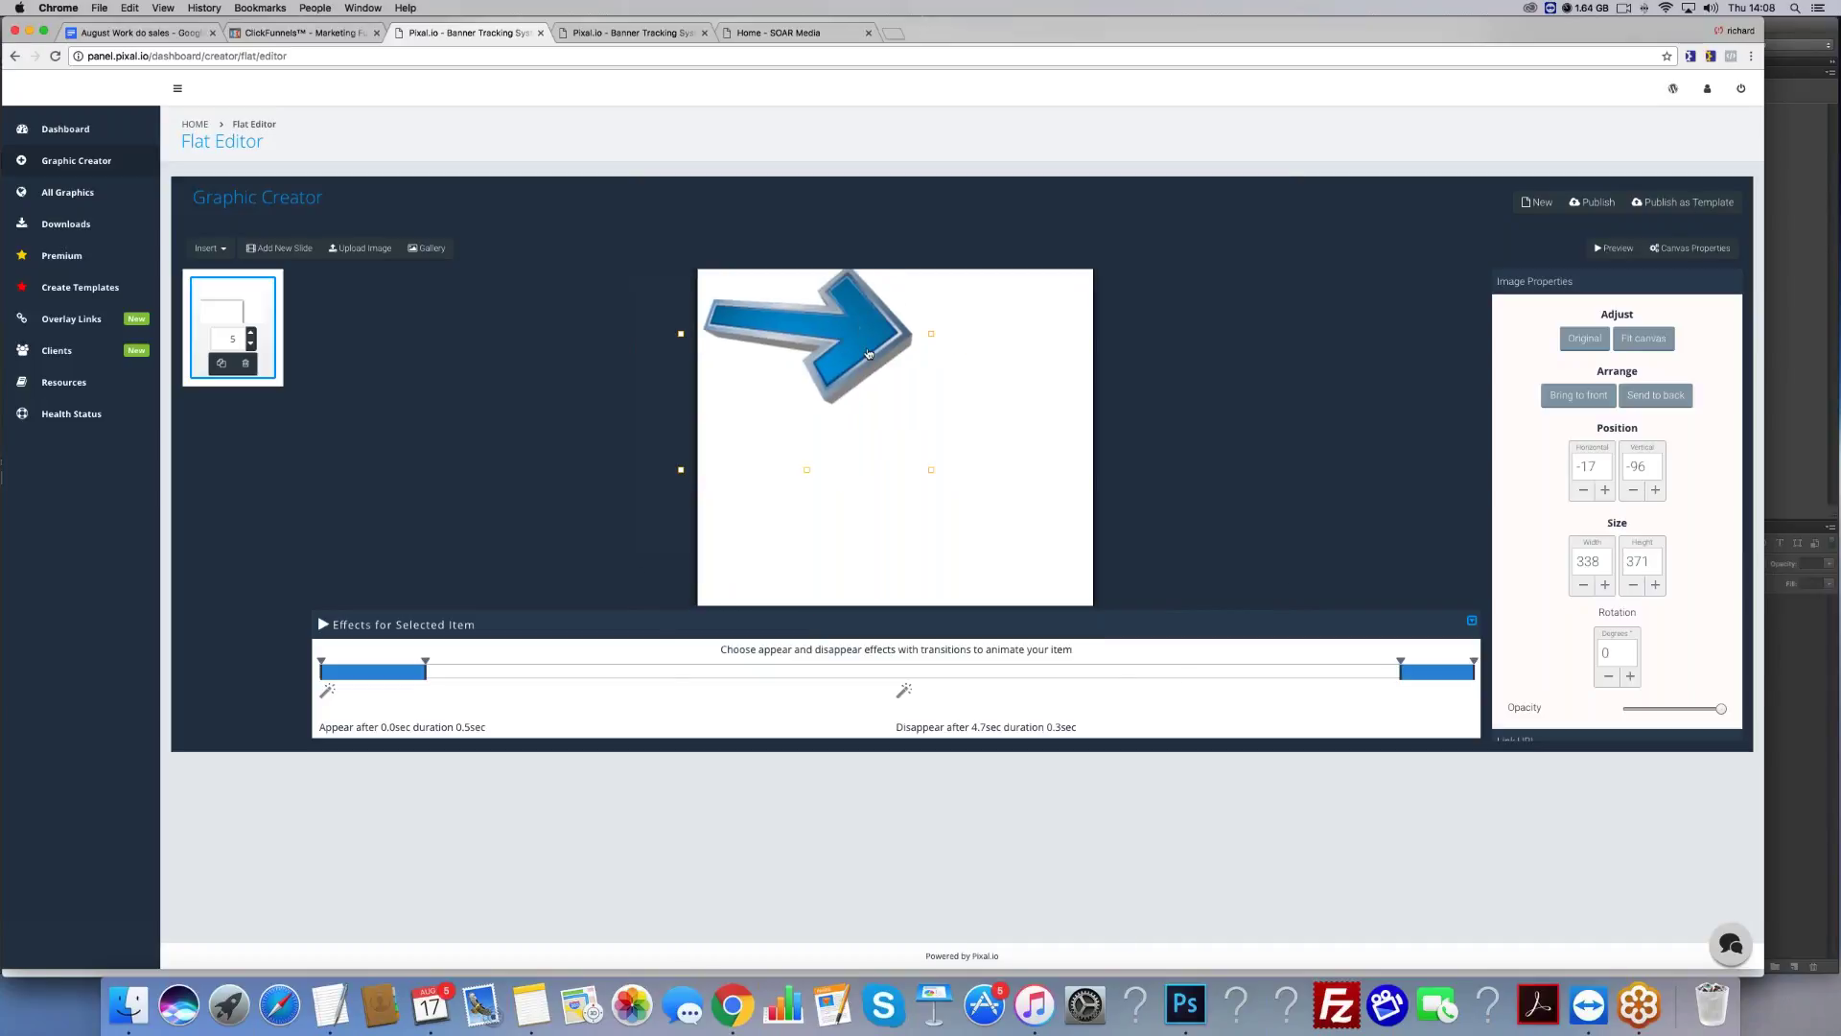
pyautogui.click(1614, 247)
pyautogui.click(980, 452)
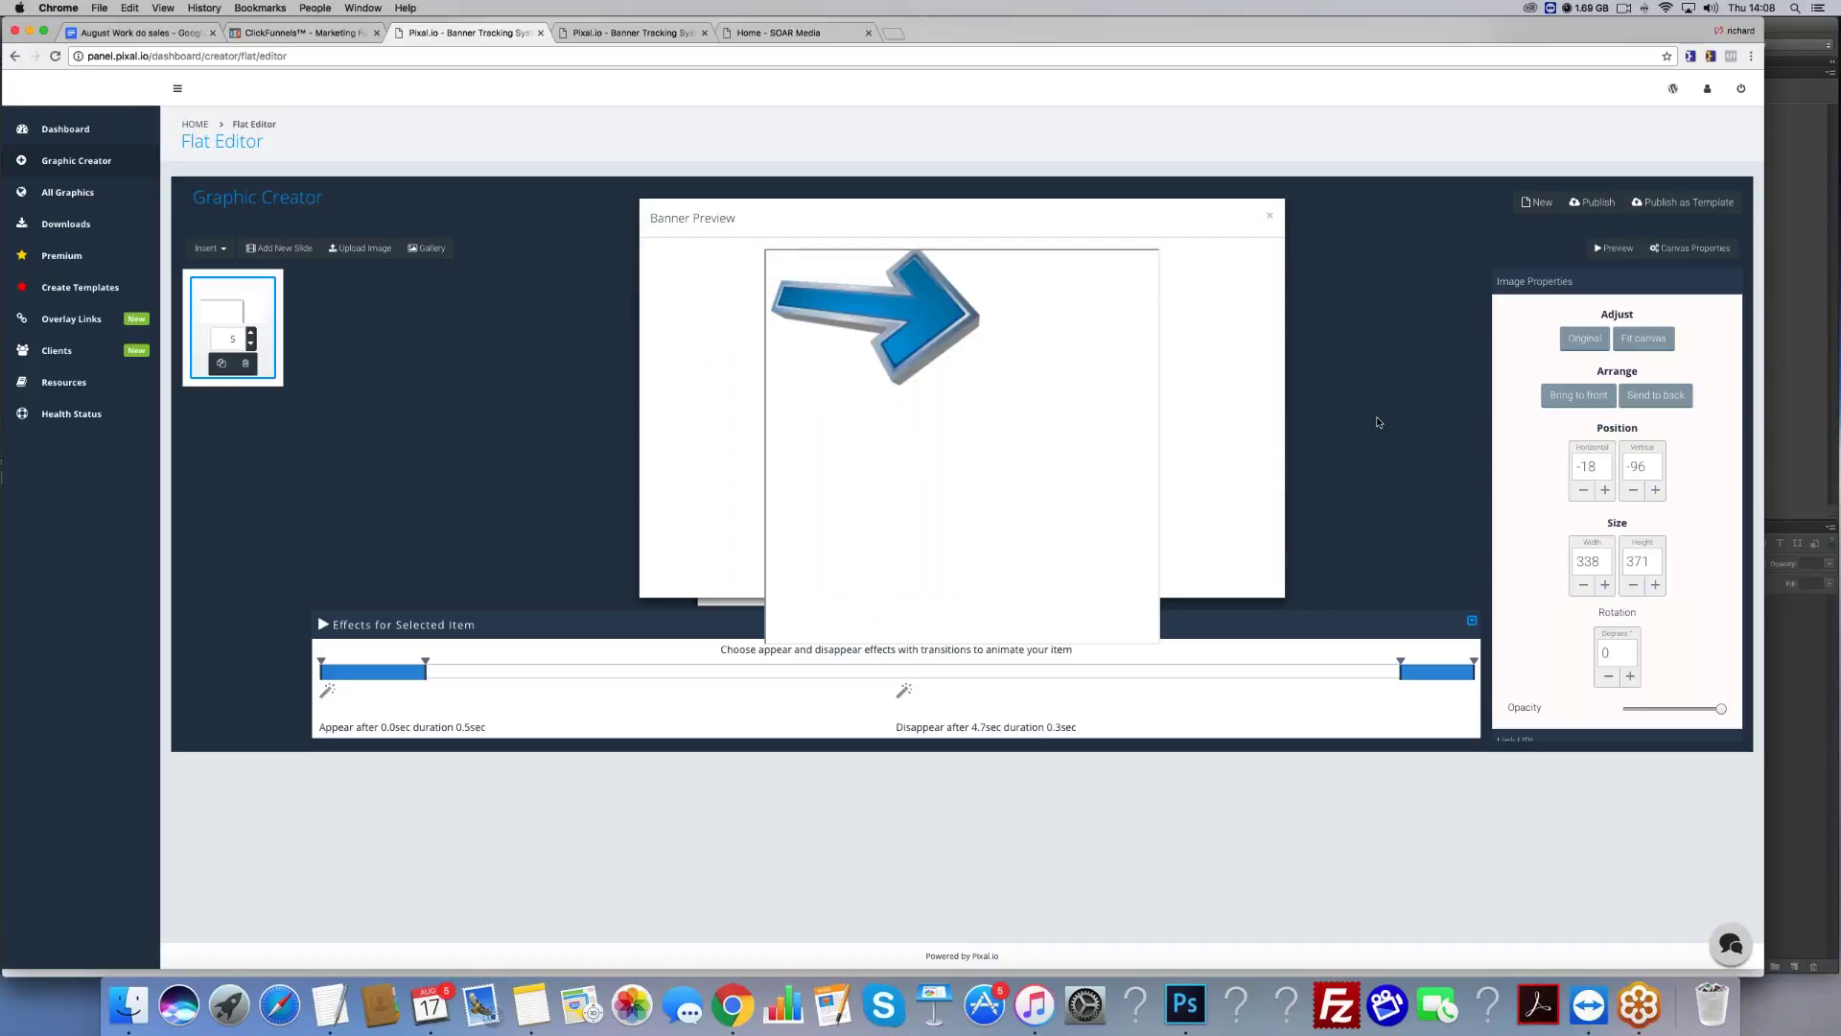
pyautogui.click(1270, 215)
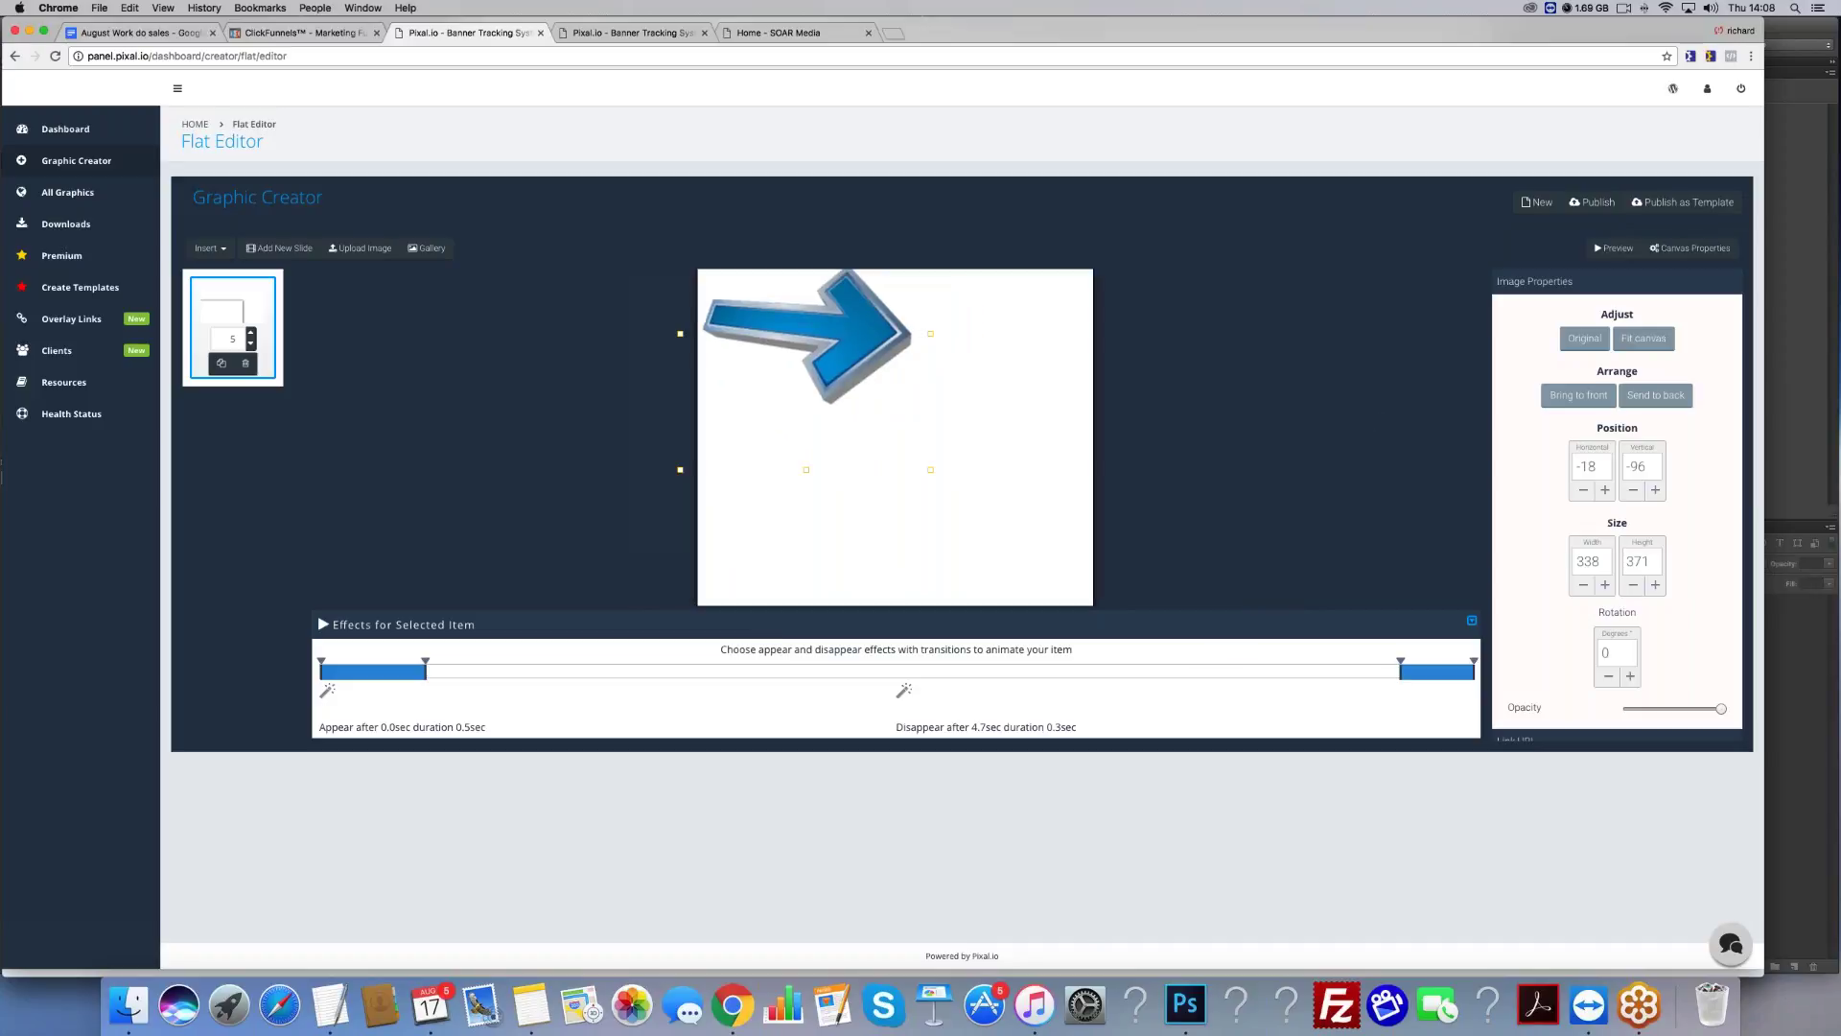
# Publish the banner as 'test', then download it from All Graphics as HTML5 banner-1502975317.zip
pyautogui.click(1596, 202)
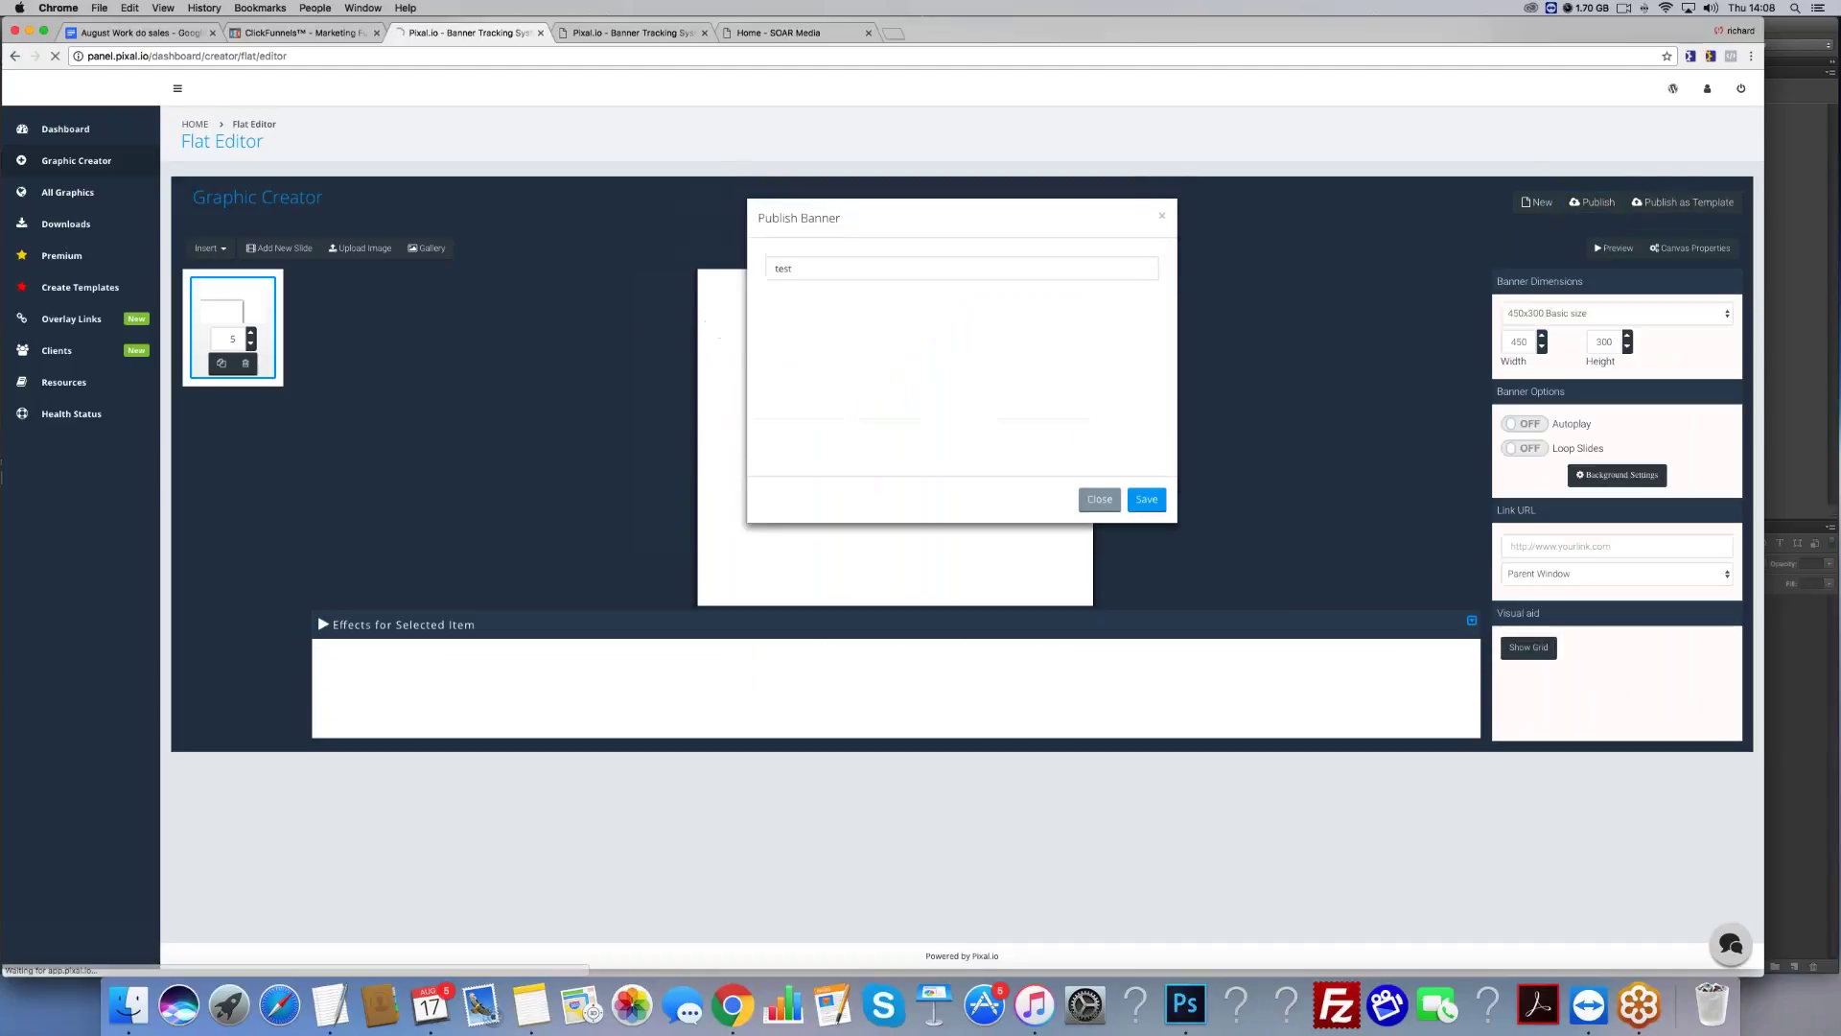
pyautogui.click(1157, 499)
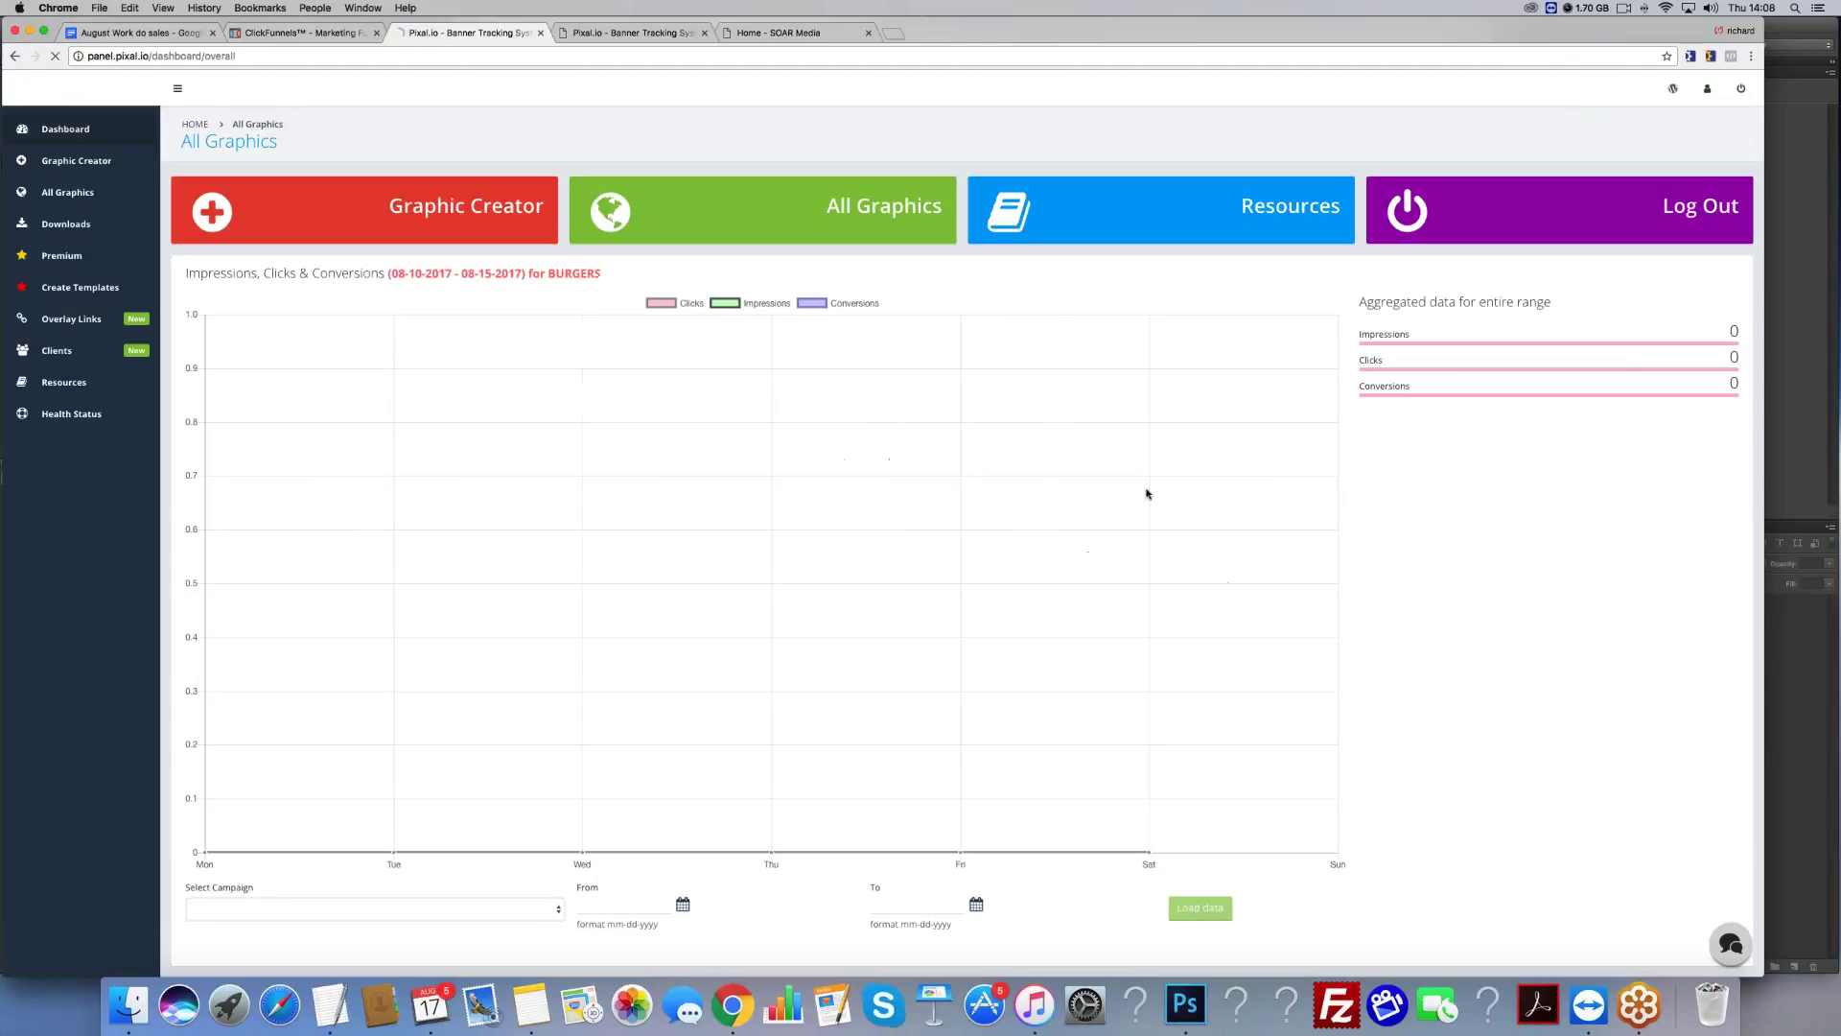
pyautogui.click(72, 195)
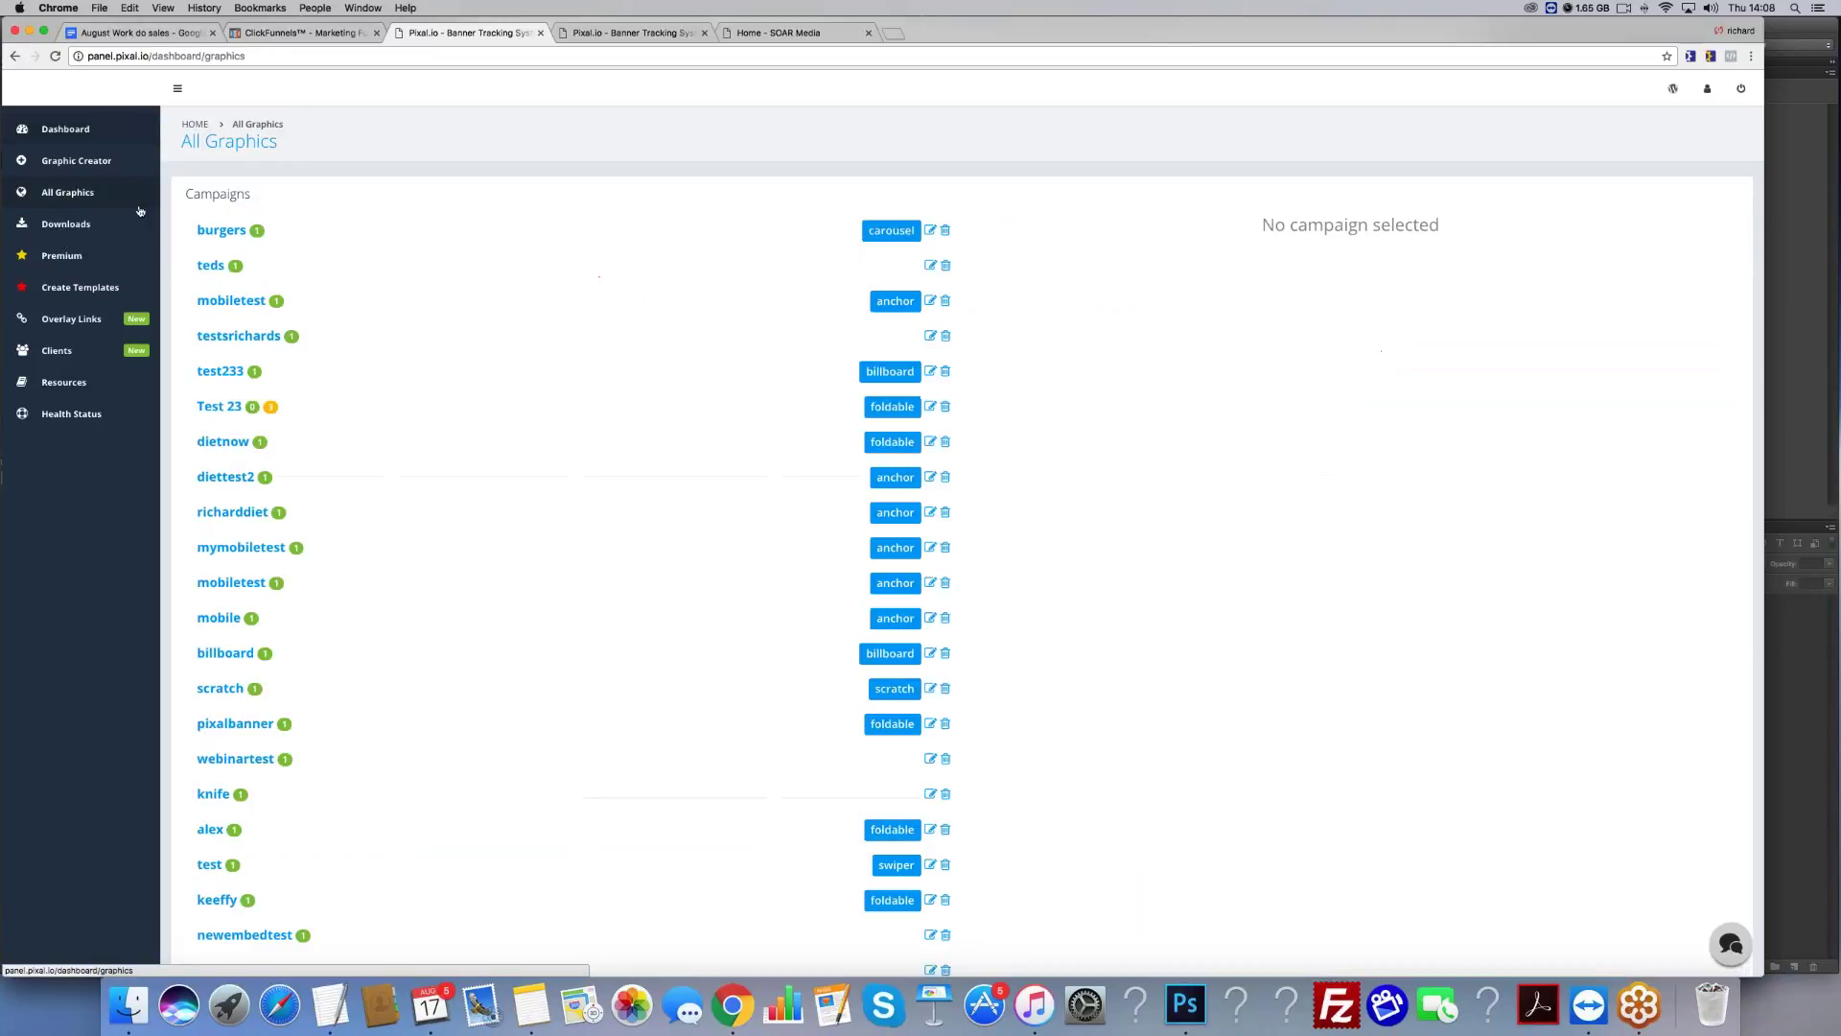
pyautogui.scroll(-10, 629, 576)
pyautogui.scroll(-20, 637, 578)
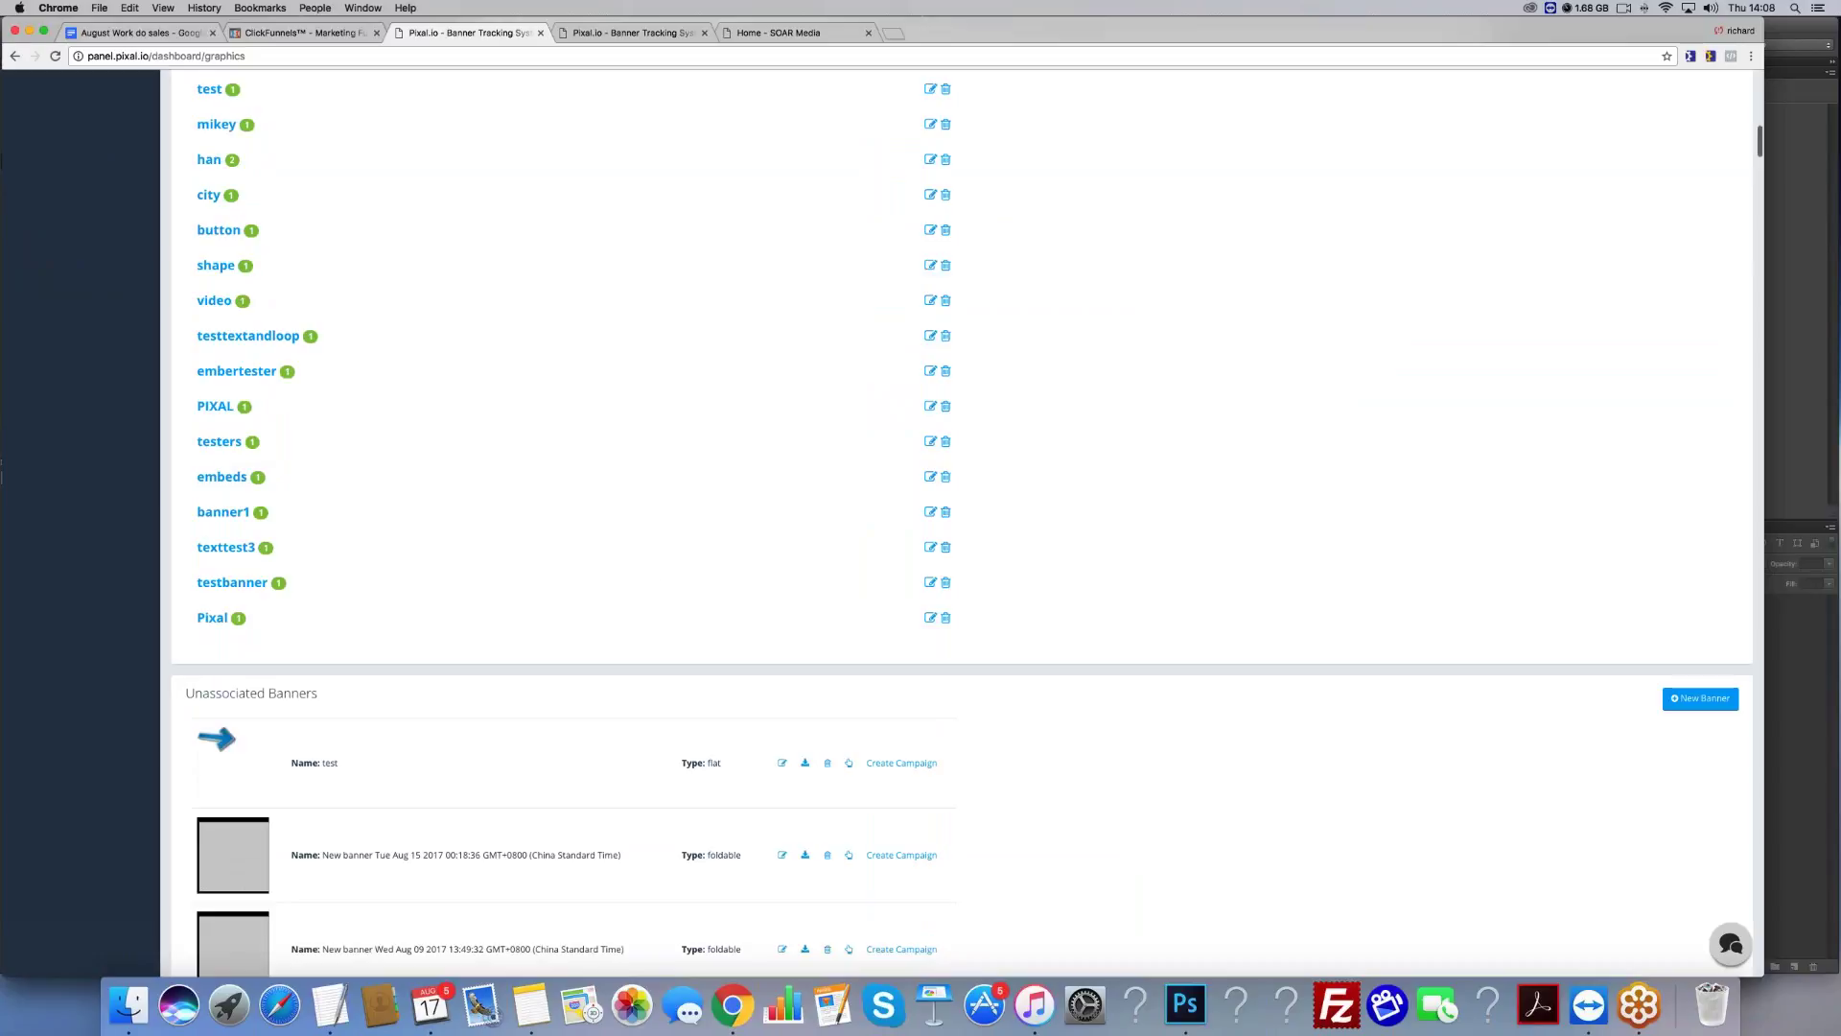
pyautogui.click(805, 763)
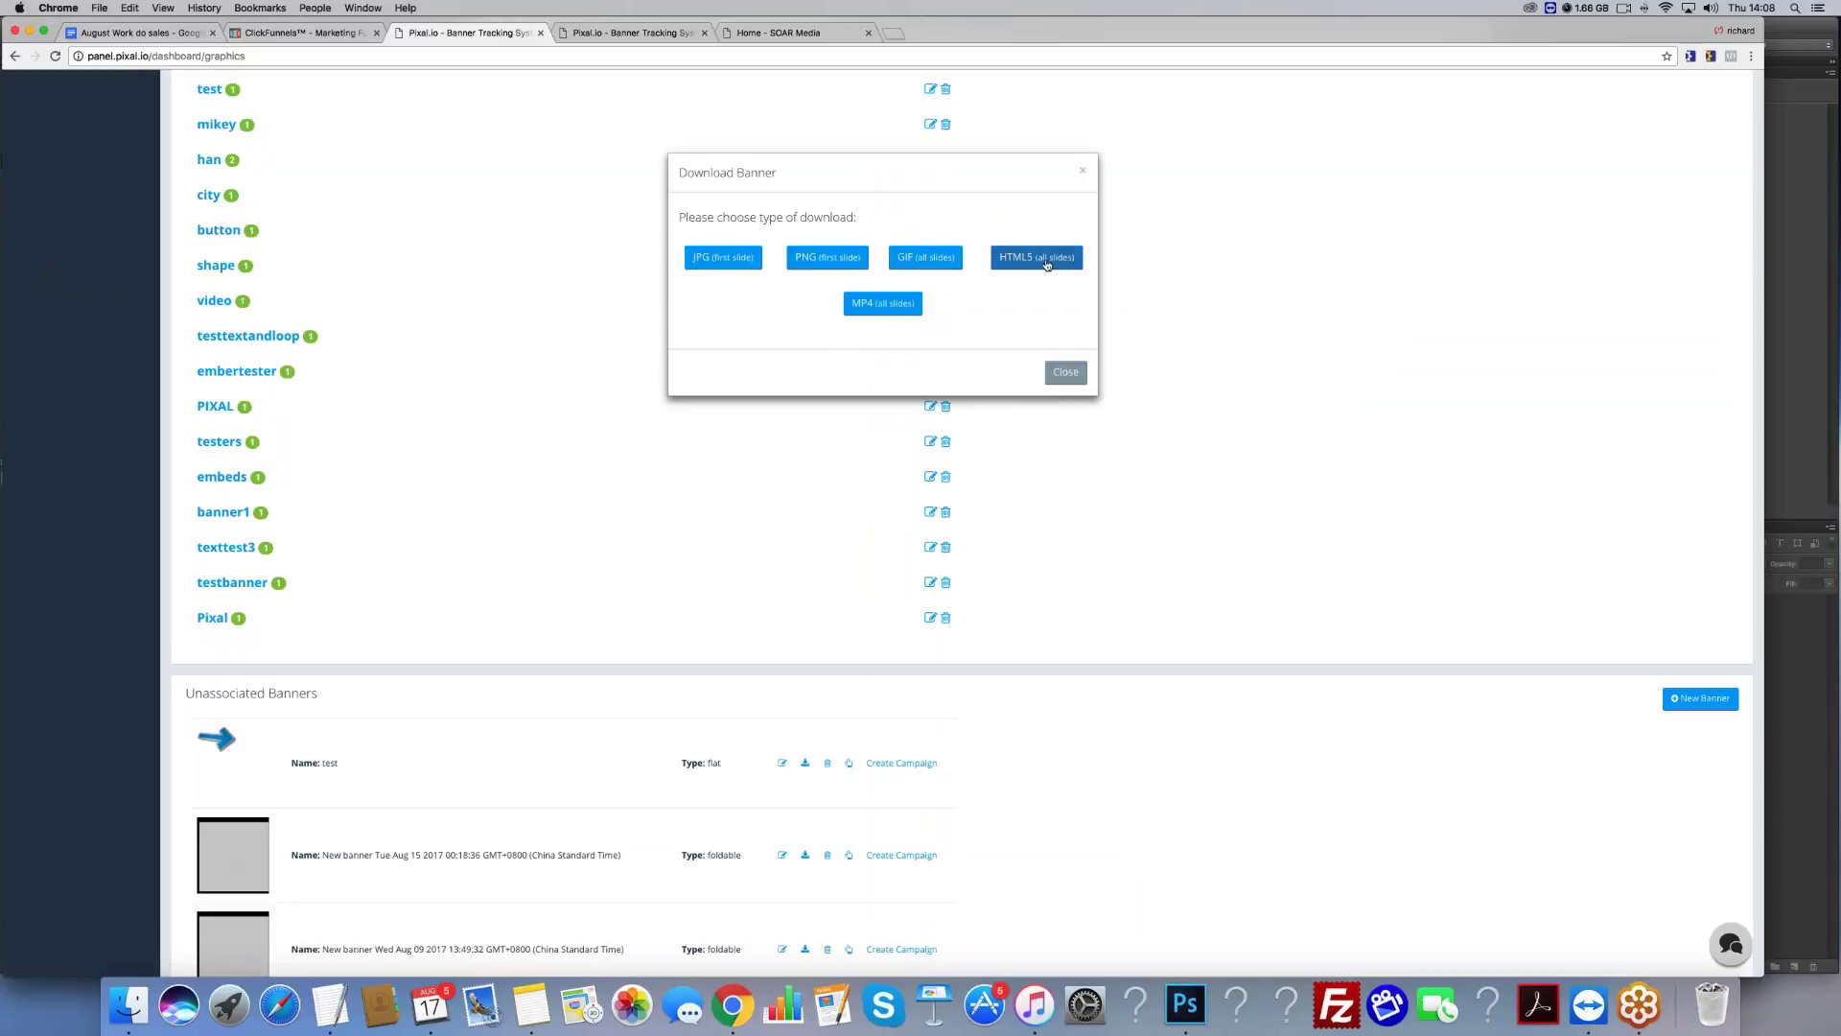
pyautogui.click(1047, 261)
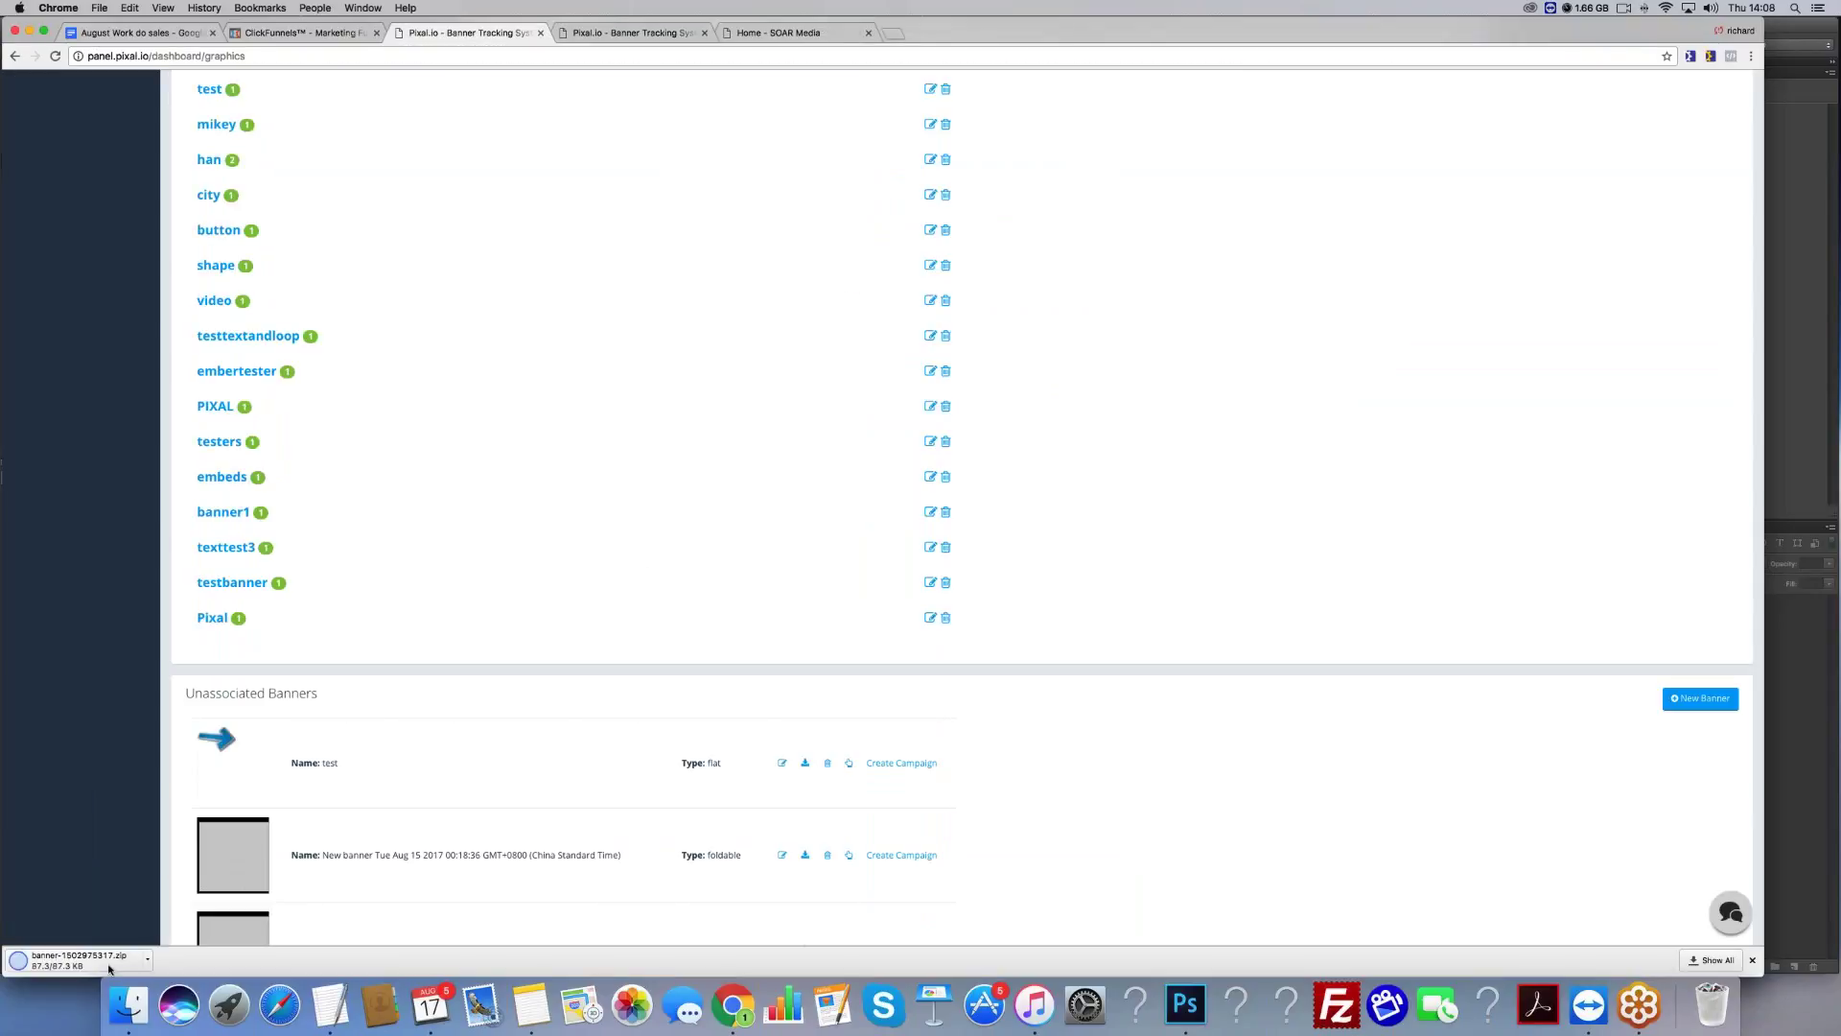
pyautogui.click(98, 959)
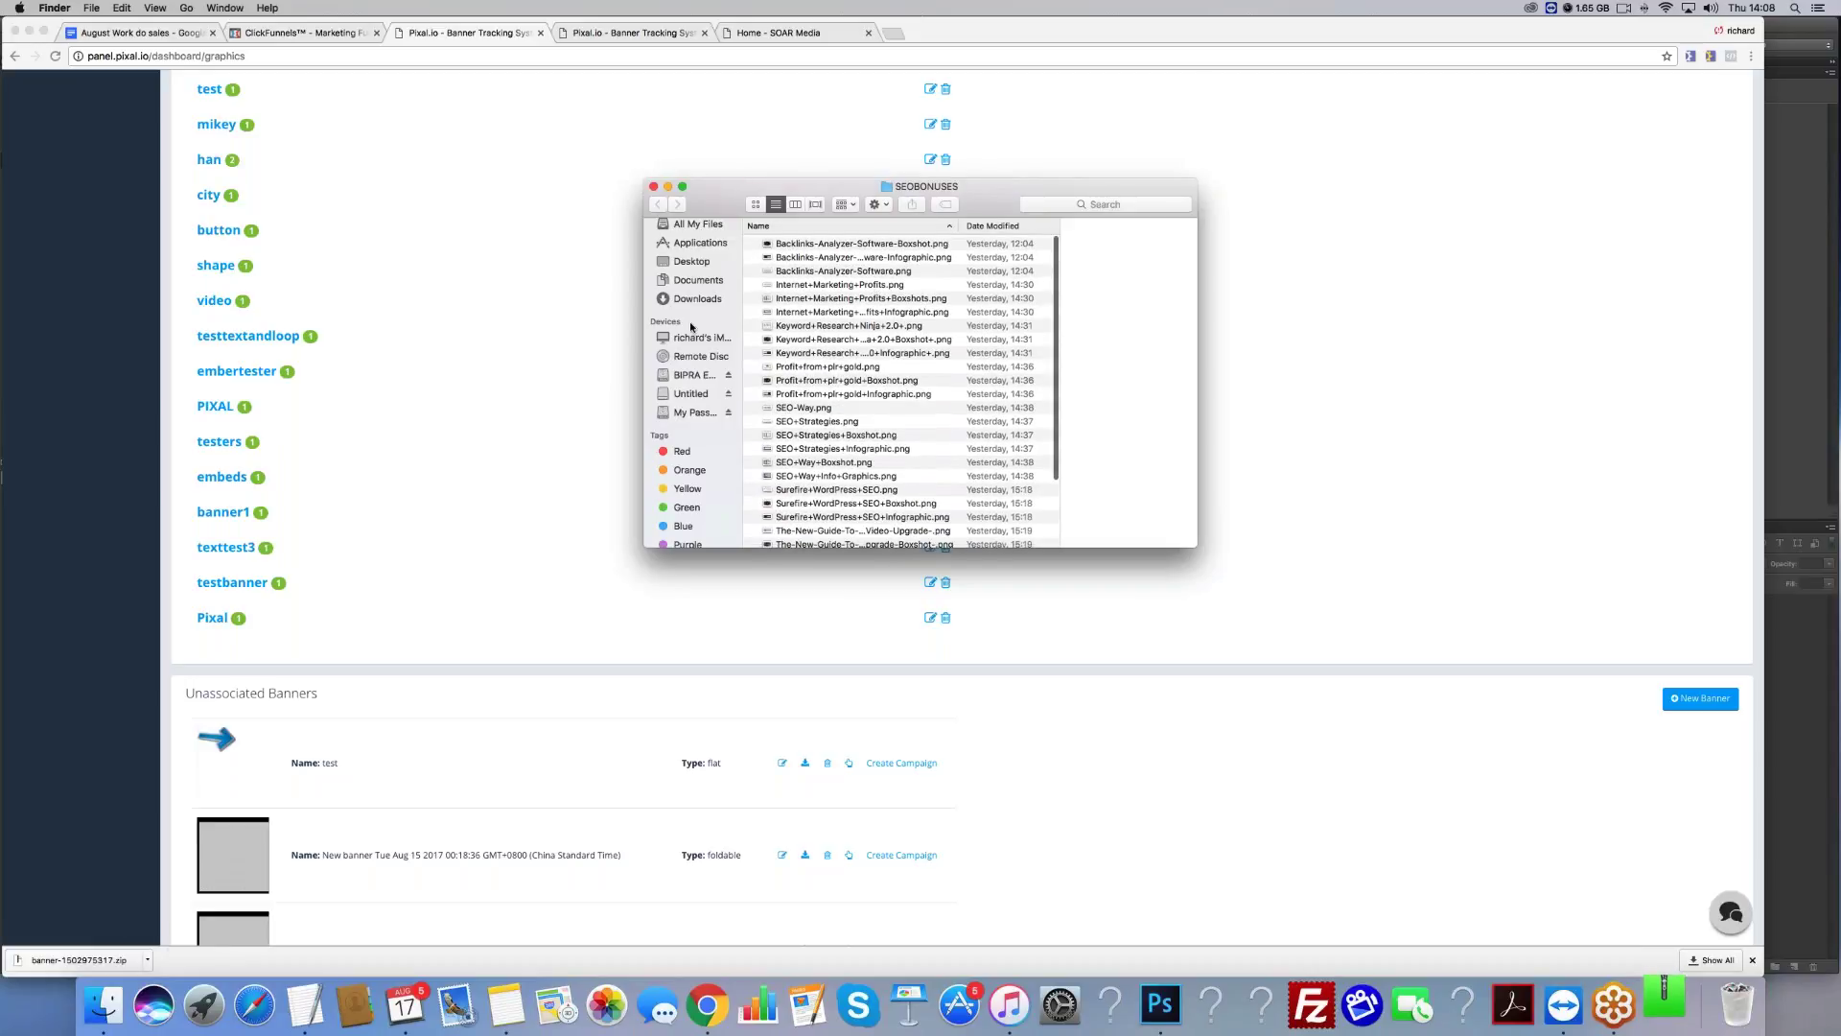
# In Downloads, try opening banner-1502975317.zip via right-click Open and double-click
pyautogui.click(694, 301)
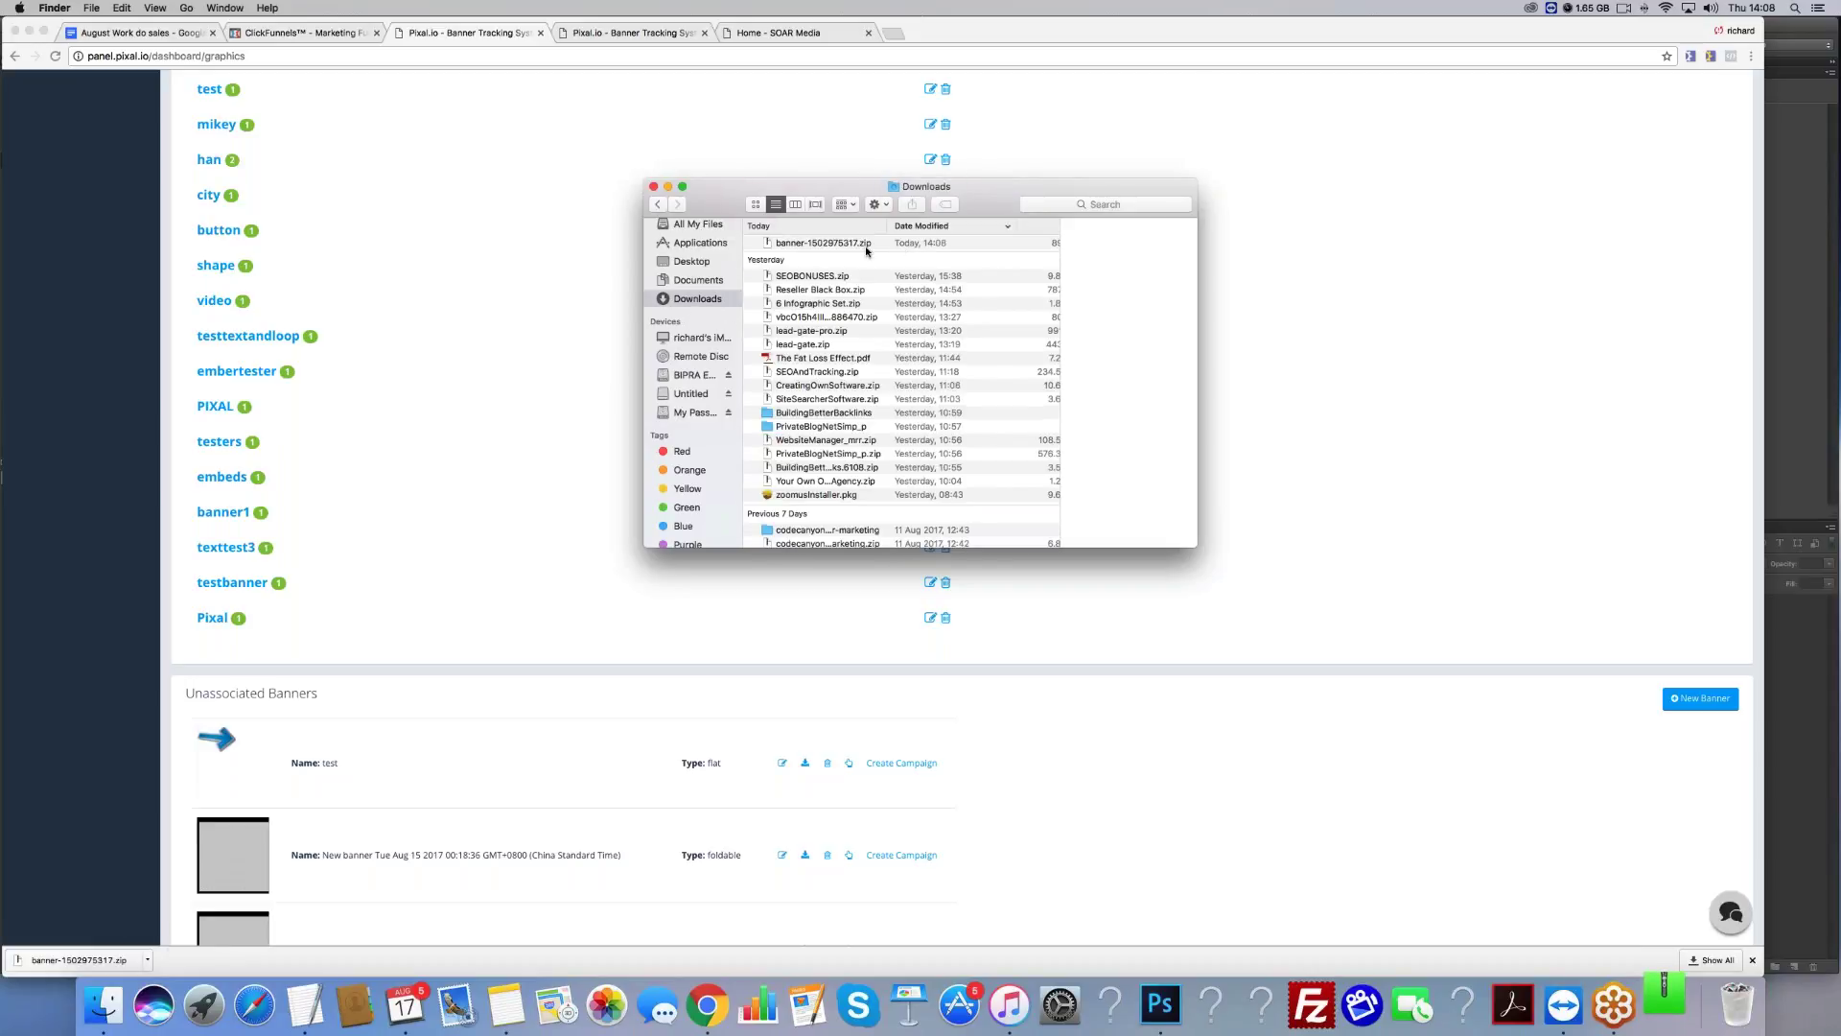
pyautogui.click(854, 245)
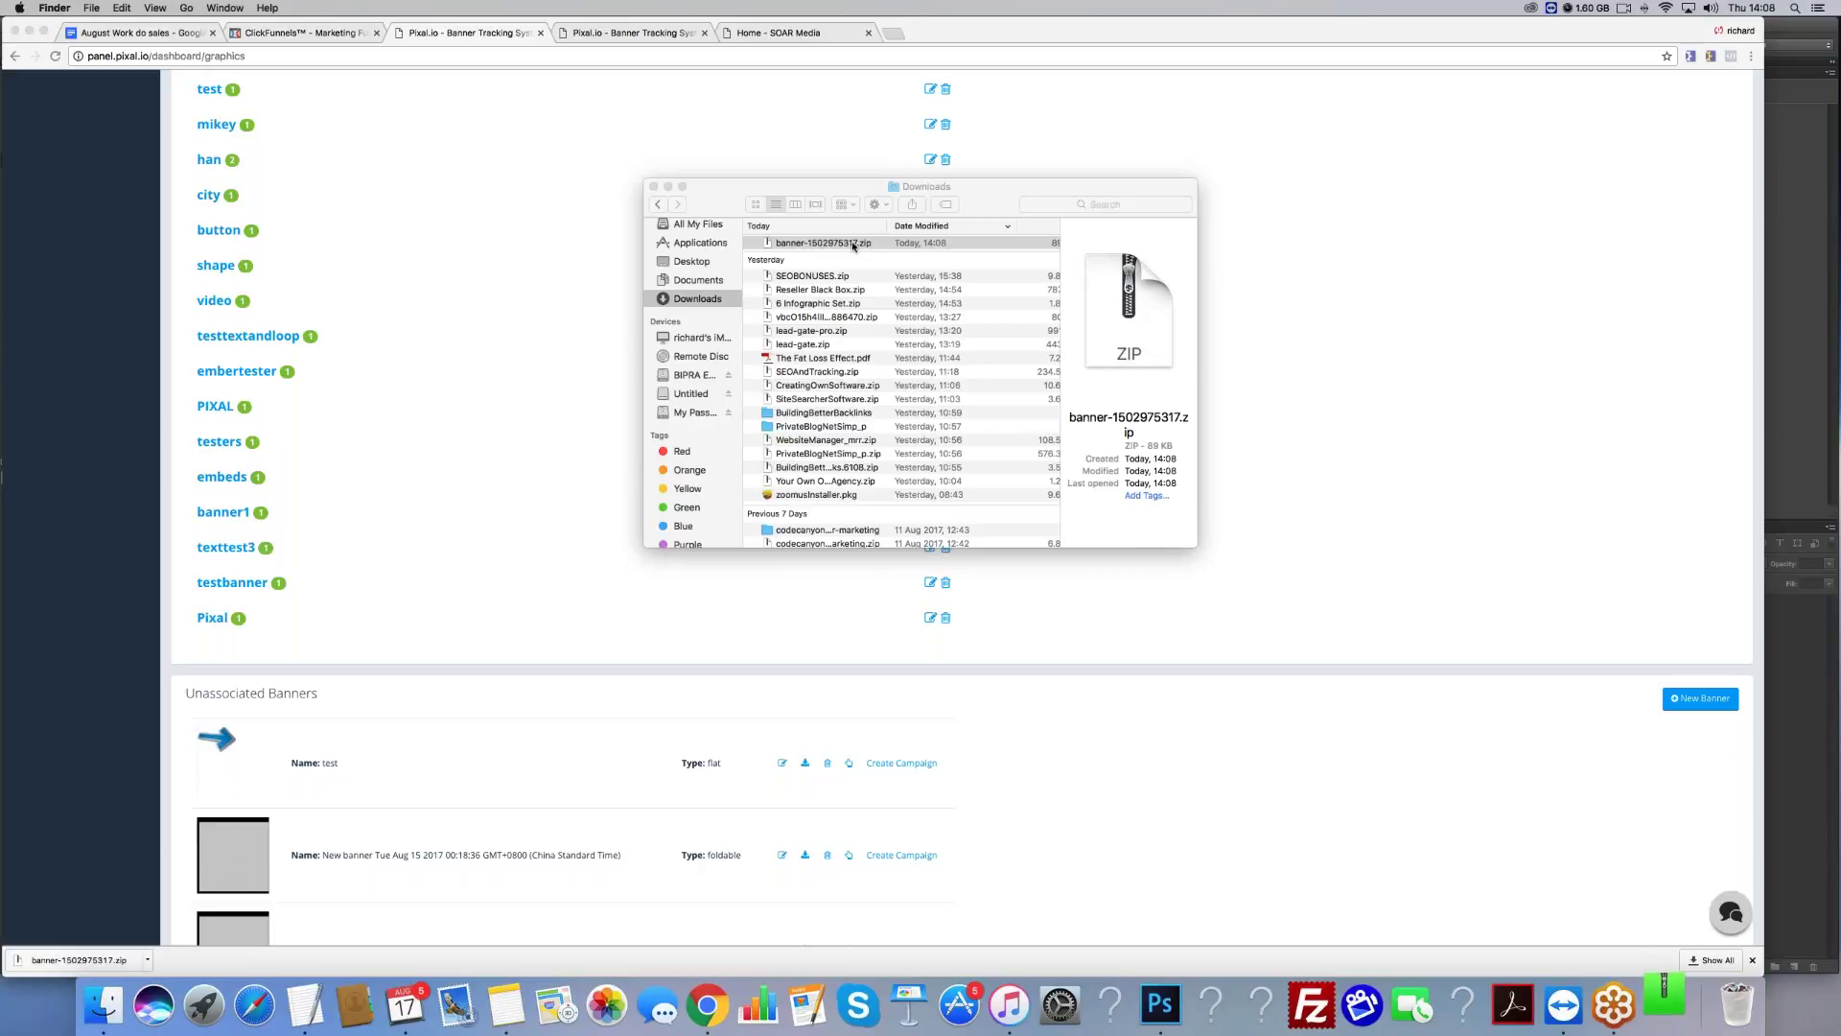
pyautogui.scroll(2, 855, 288)
pyautogui.scroll(3, 844, 340)
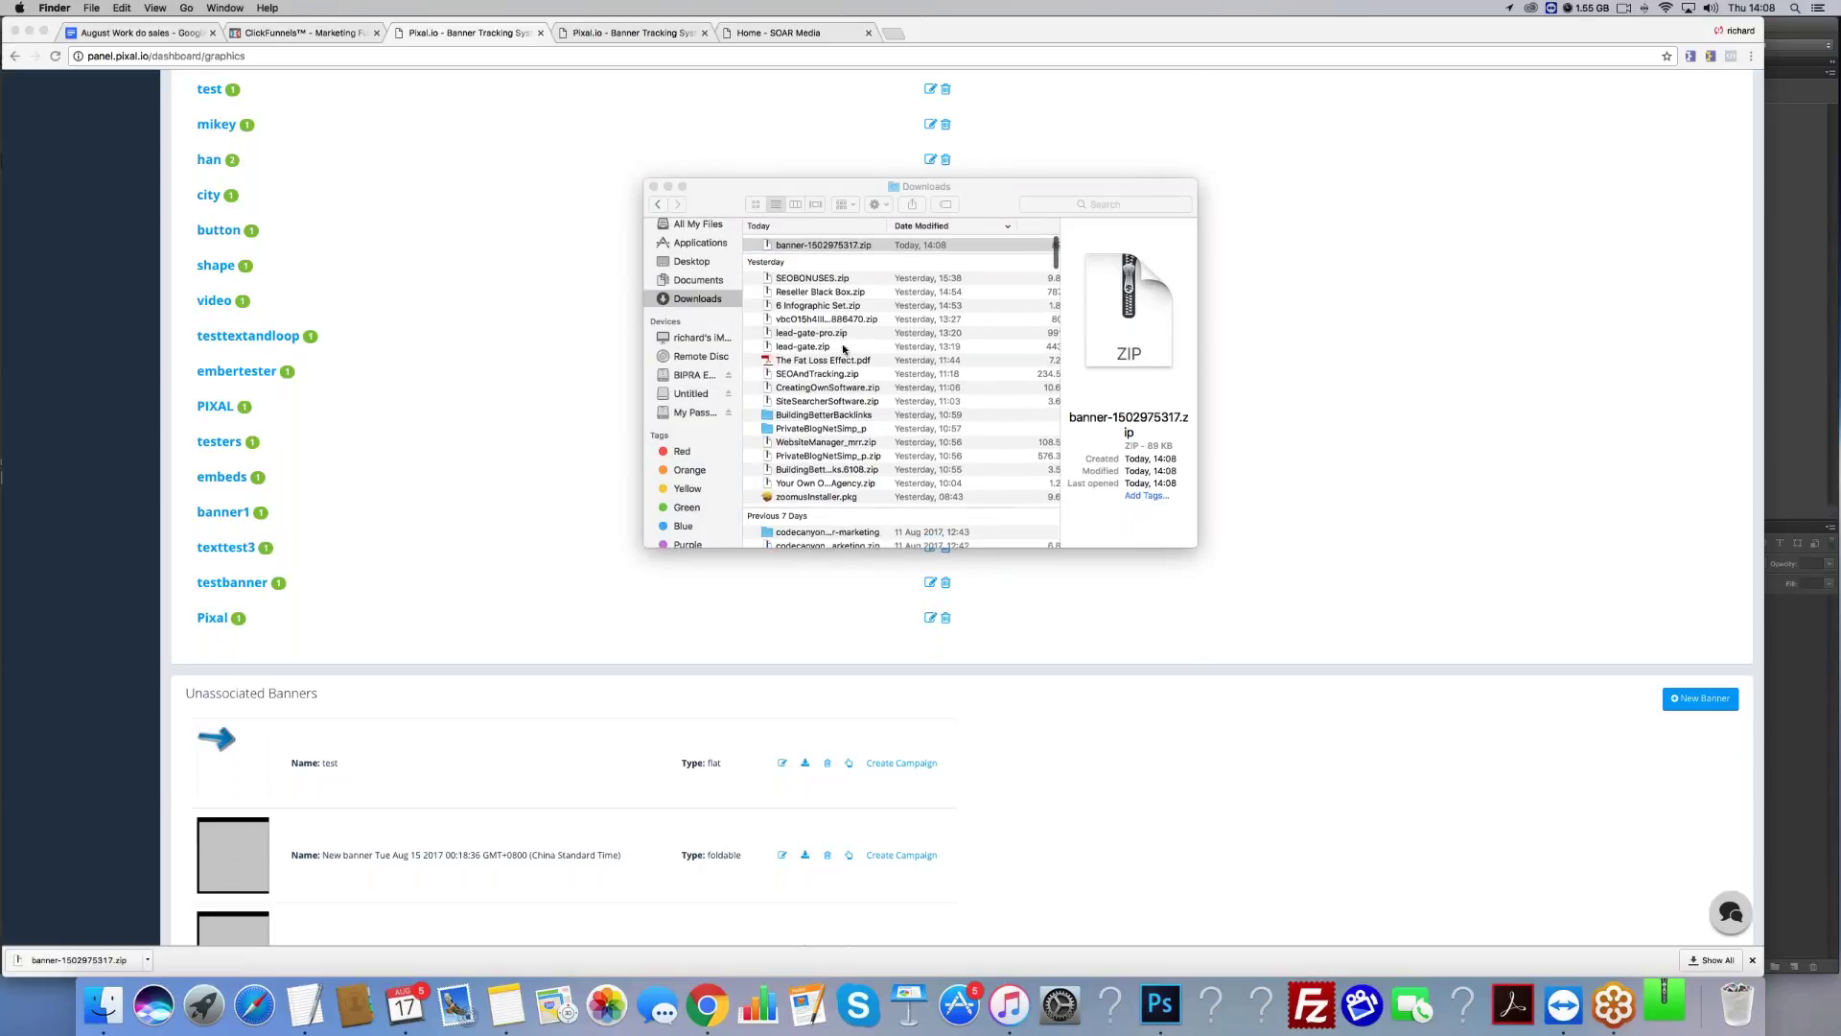
pyautogui.click(778, 246)
pyautogui.rightClick(778, 246)
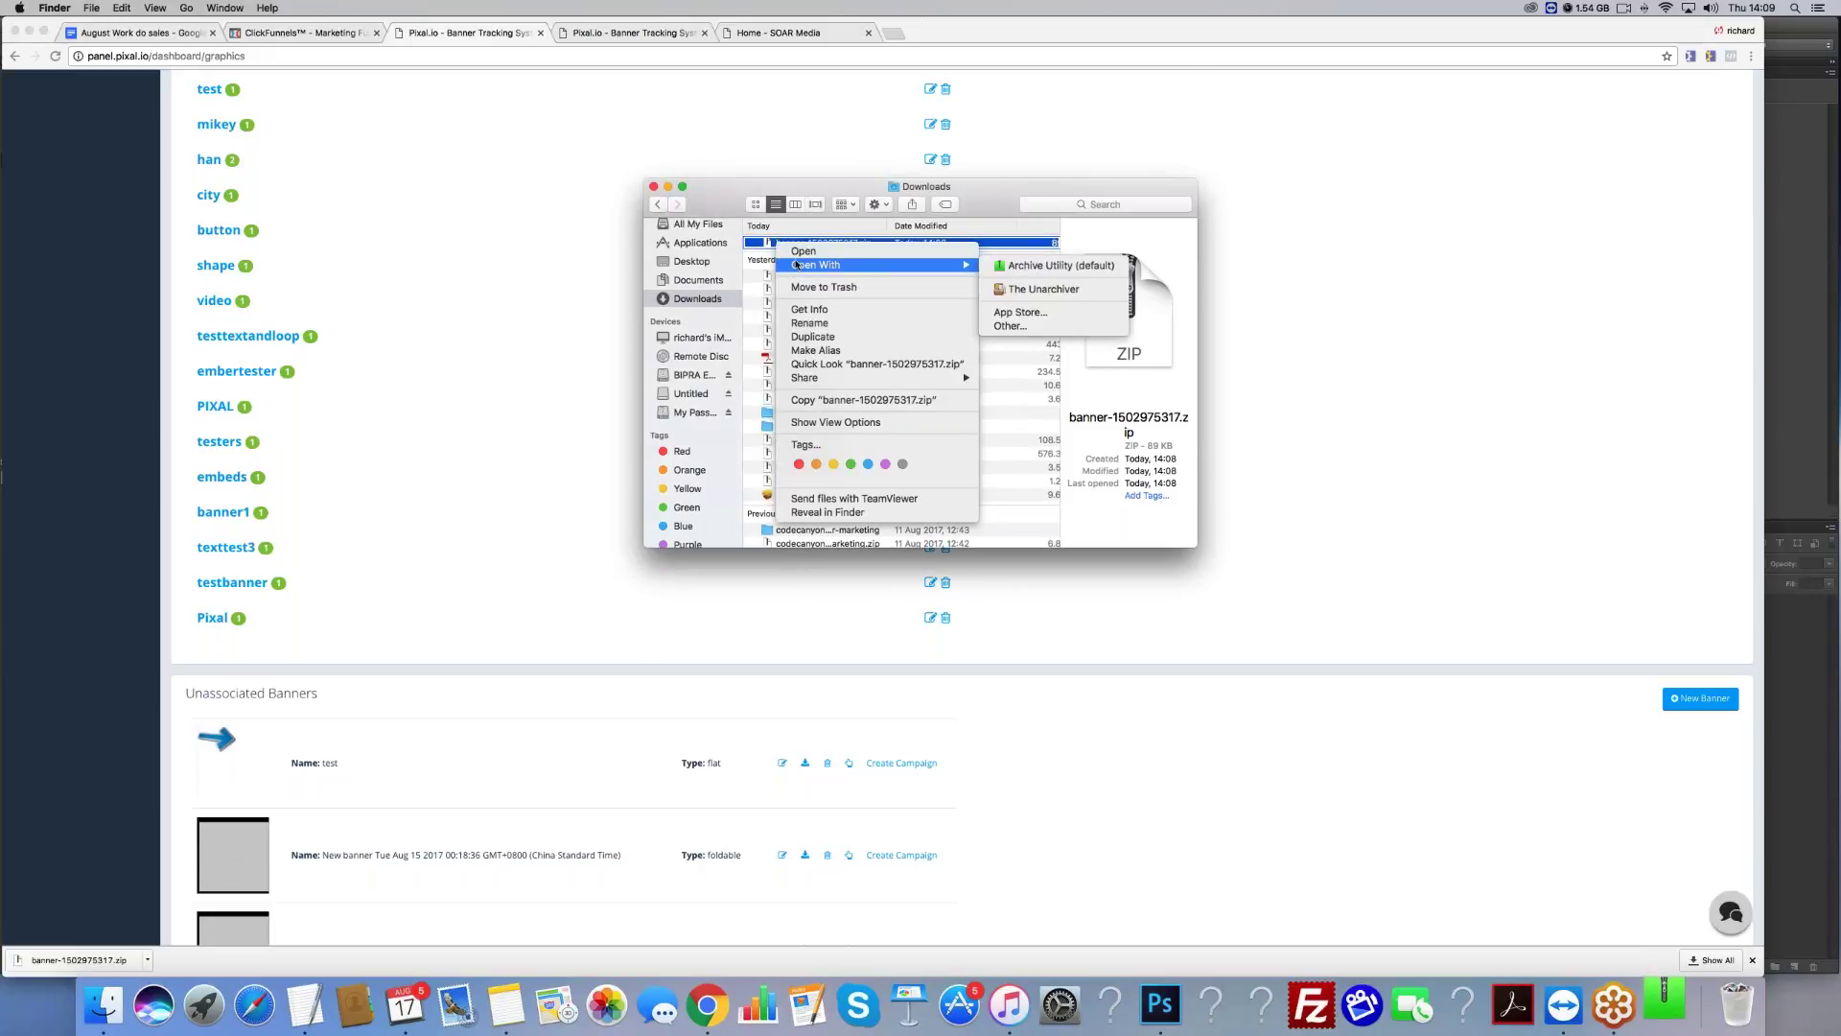
pyautogui.click(801, 257)
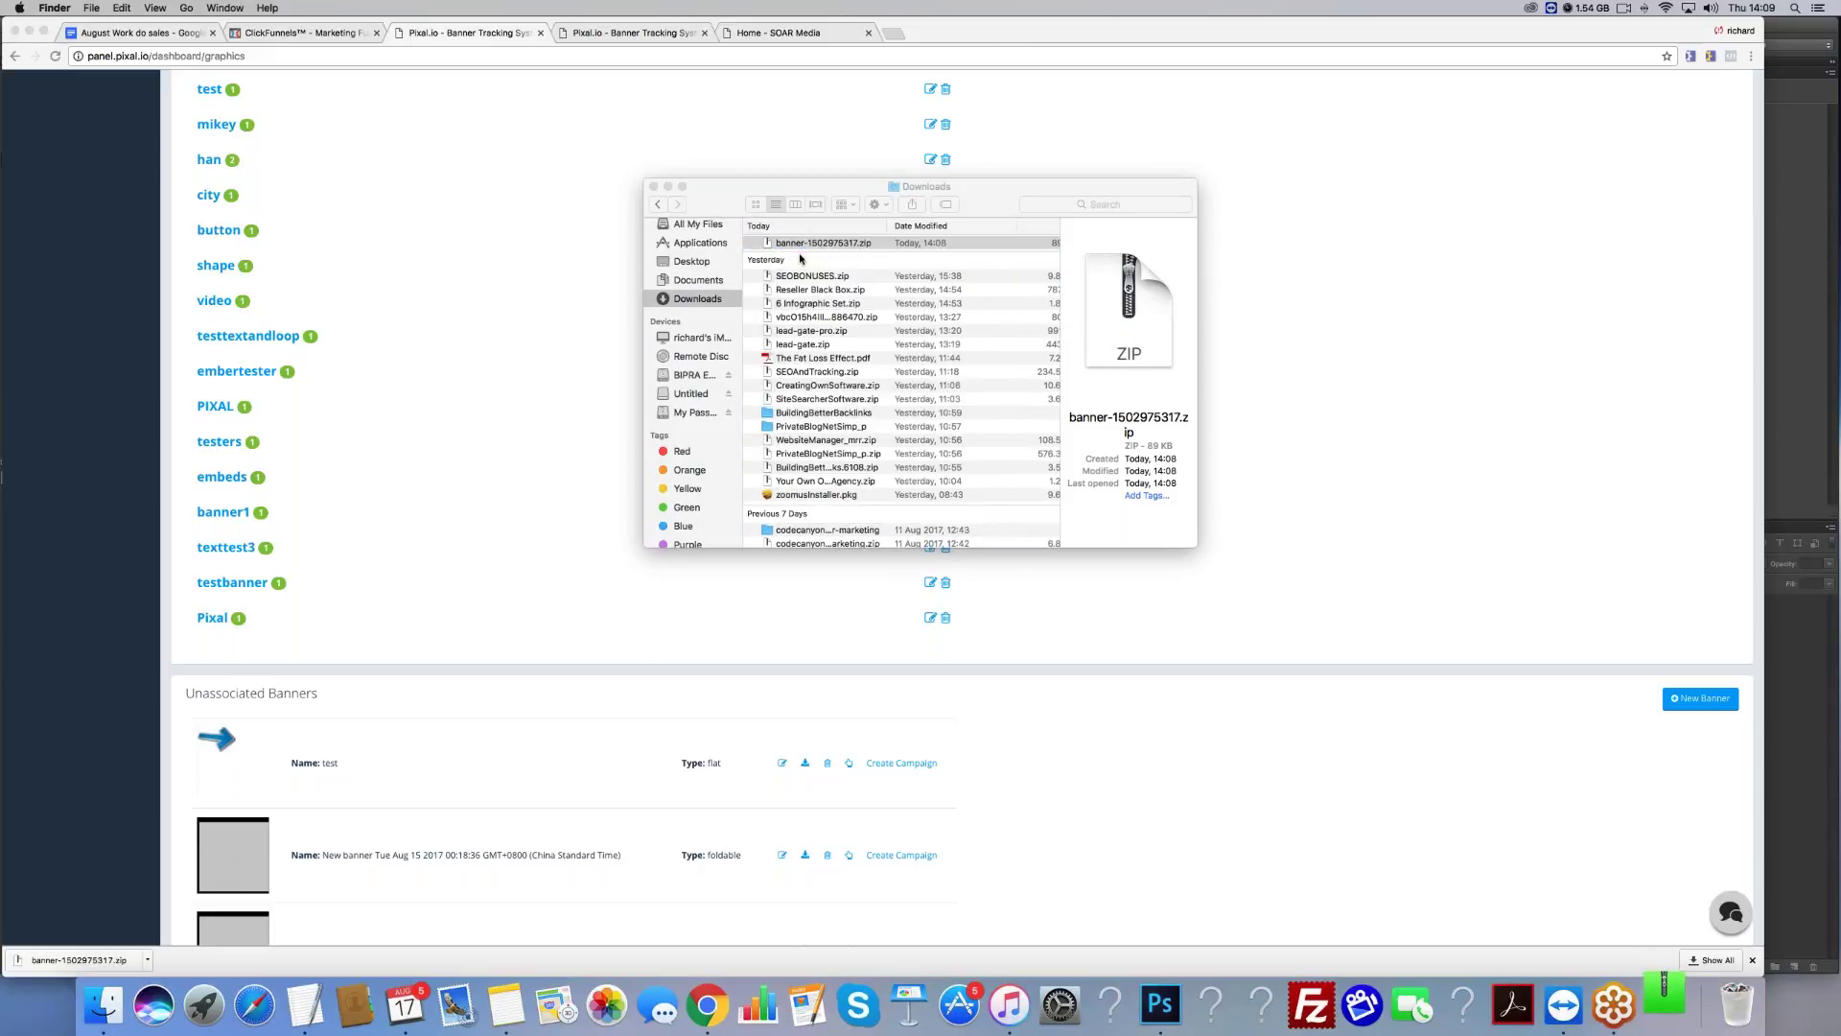
pyautogui.scroll(-15, 824, 327)
pyautogui.scroll(15, 824, 327)
pyautogui.doubleClick(775, 242)
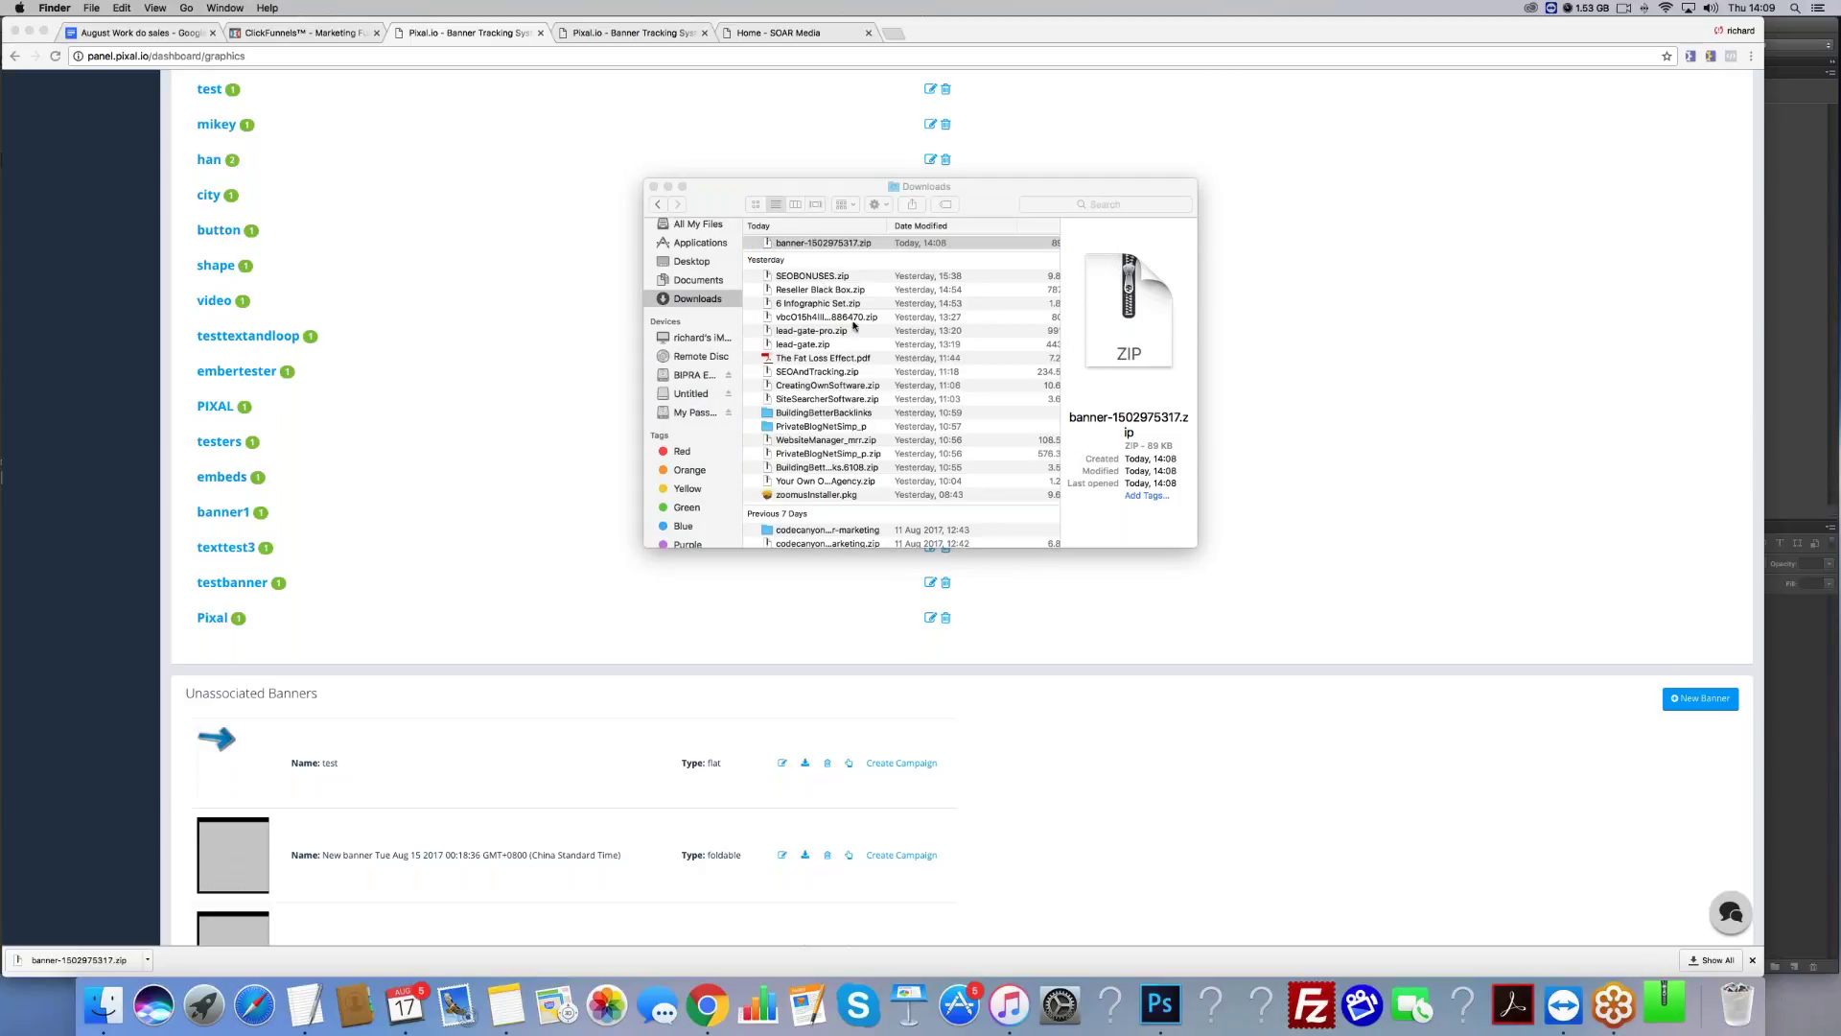
pyautogui.scroll(-20, 913, 404)
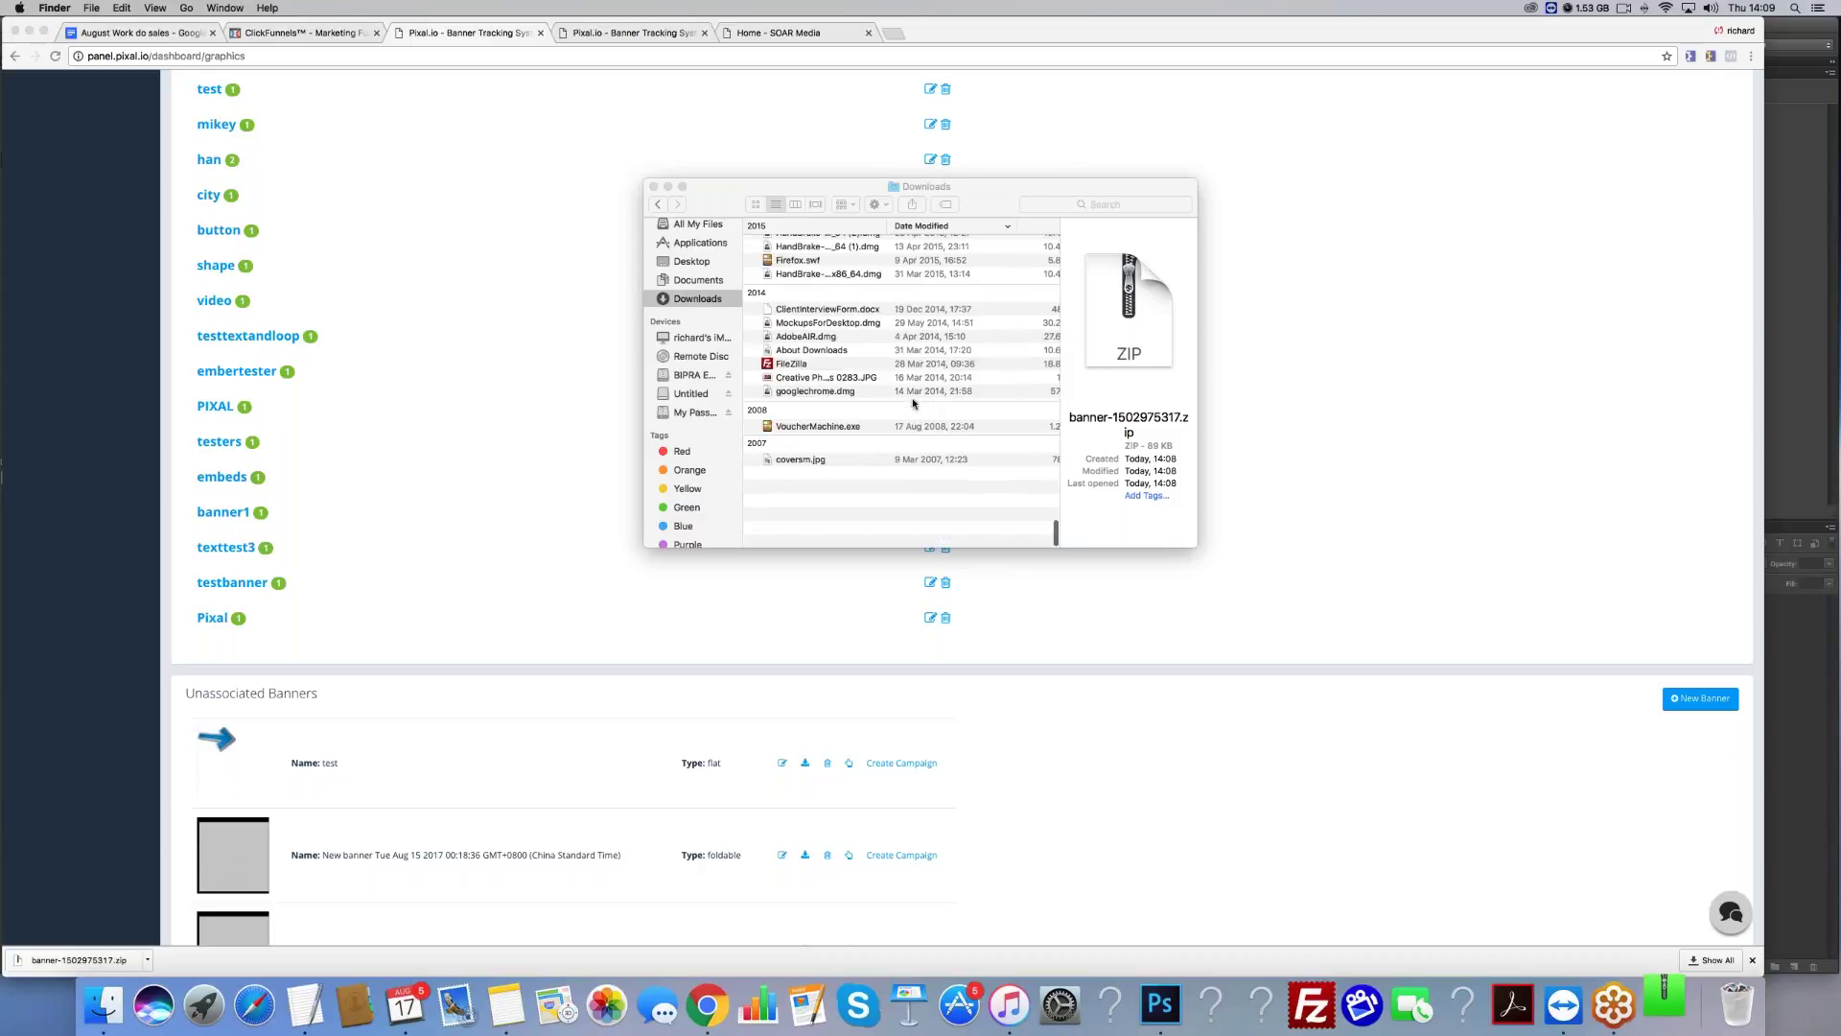
pyautogui.scroll(20, 912, 403)
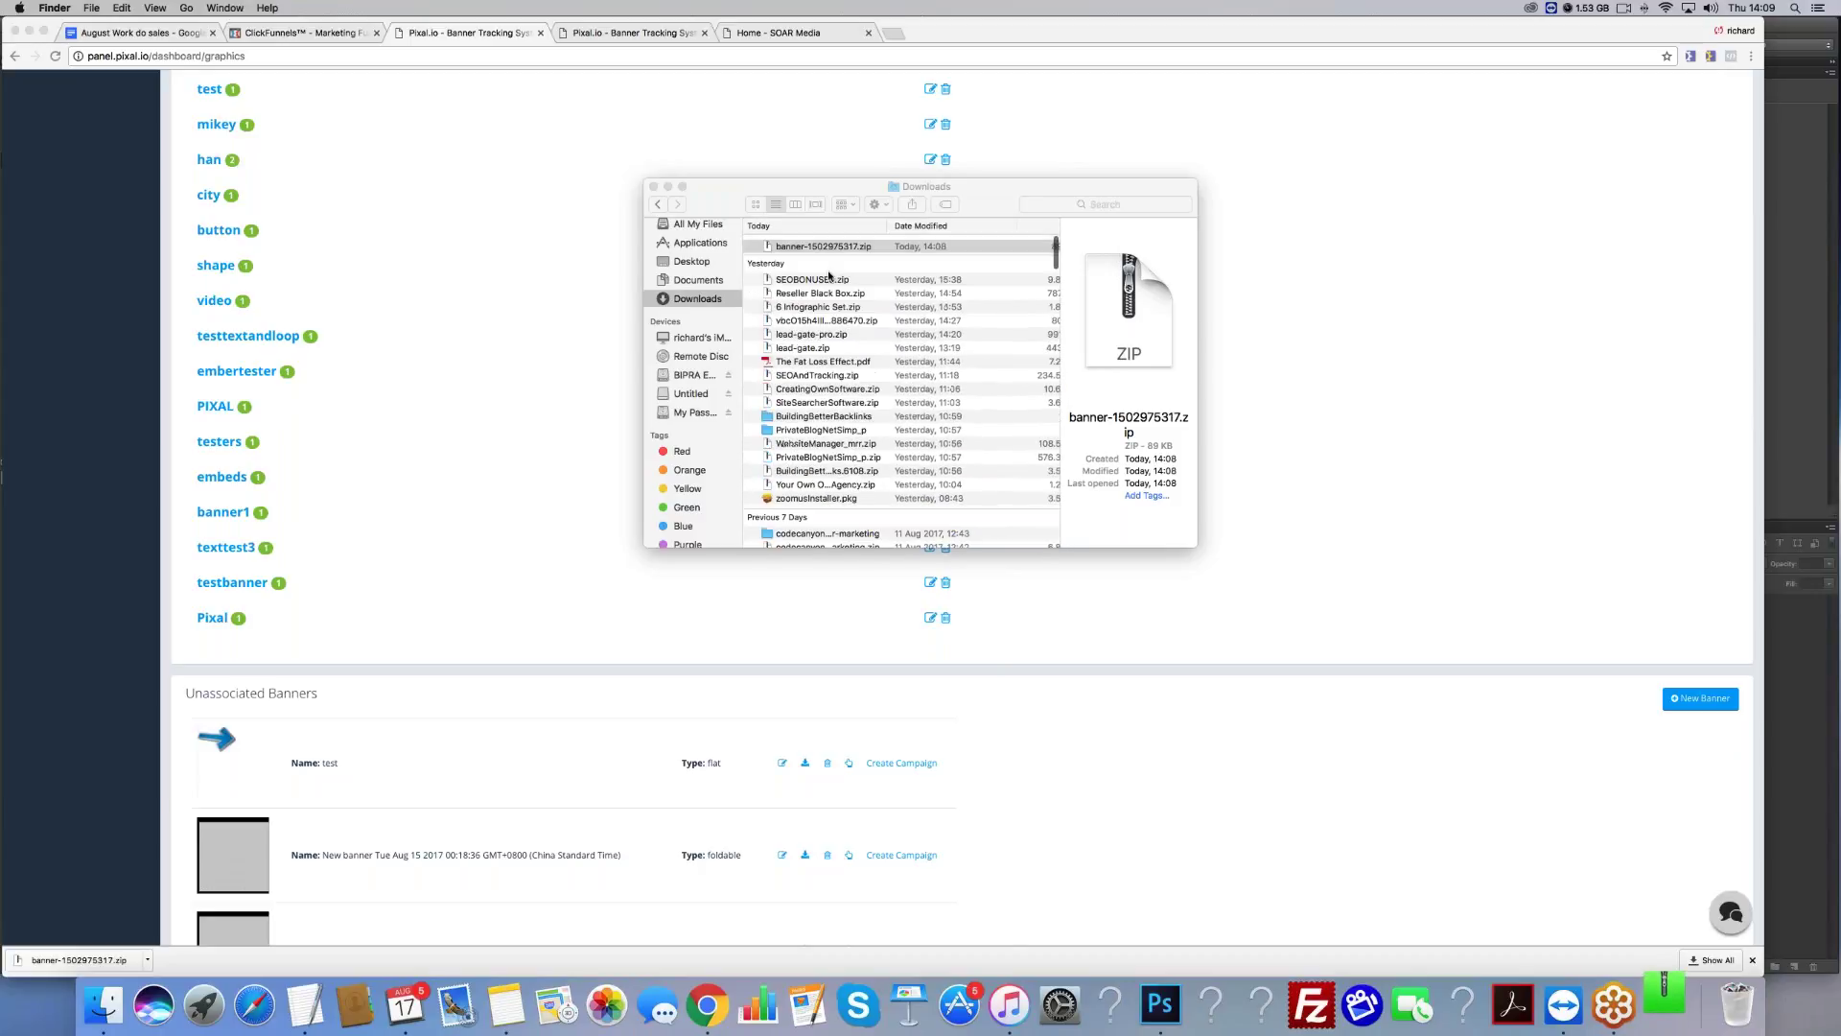
pyautogui.rightClick(777, 245)
pyautogui.click(814, 251)
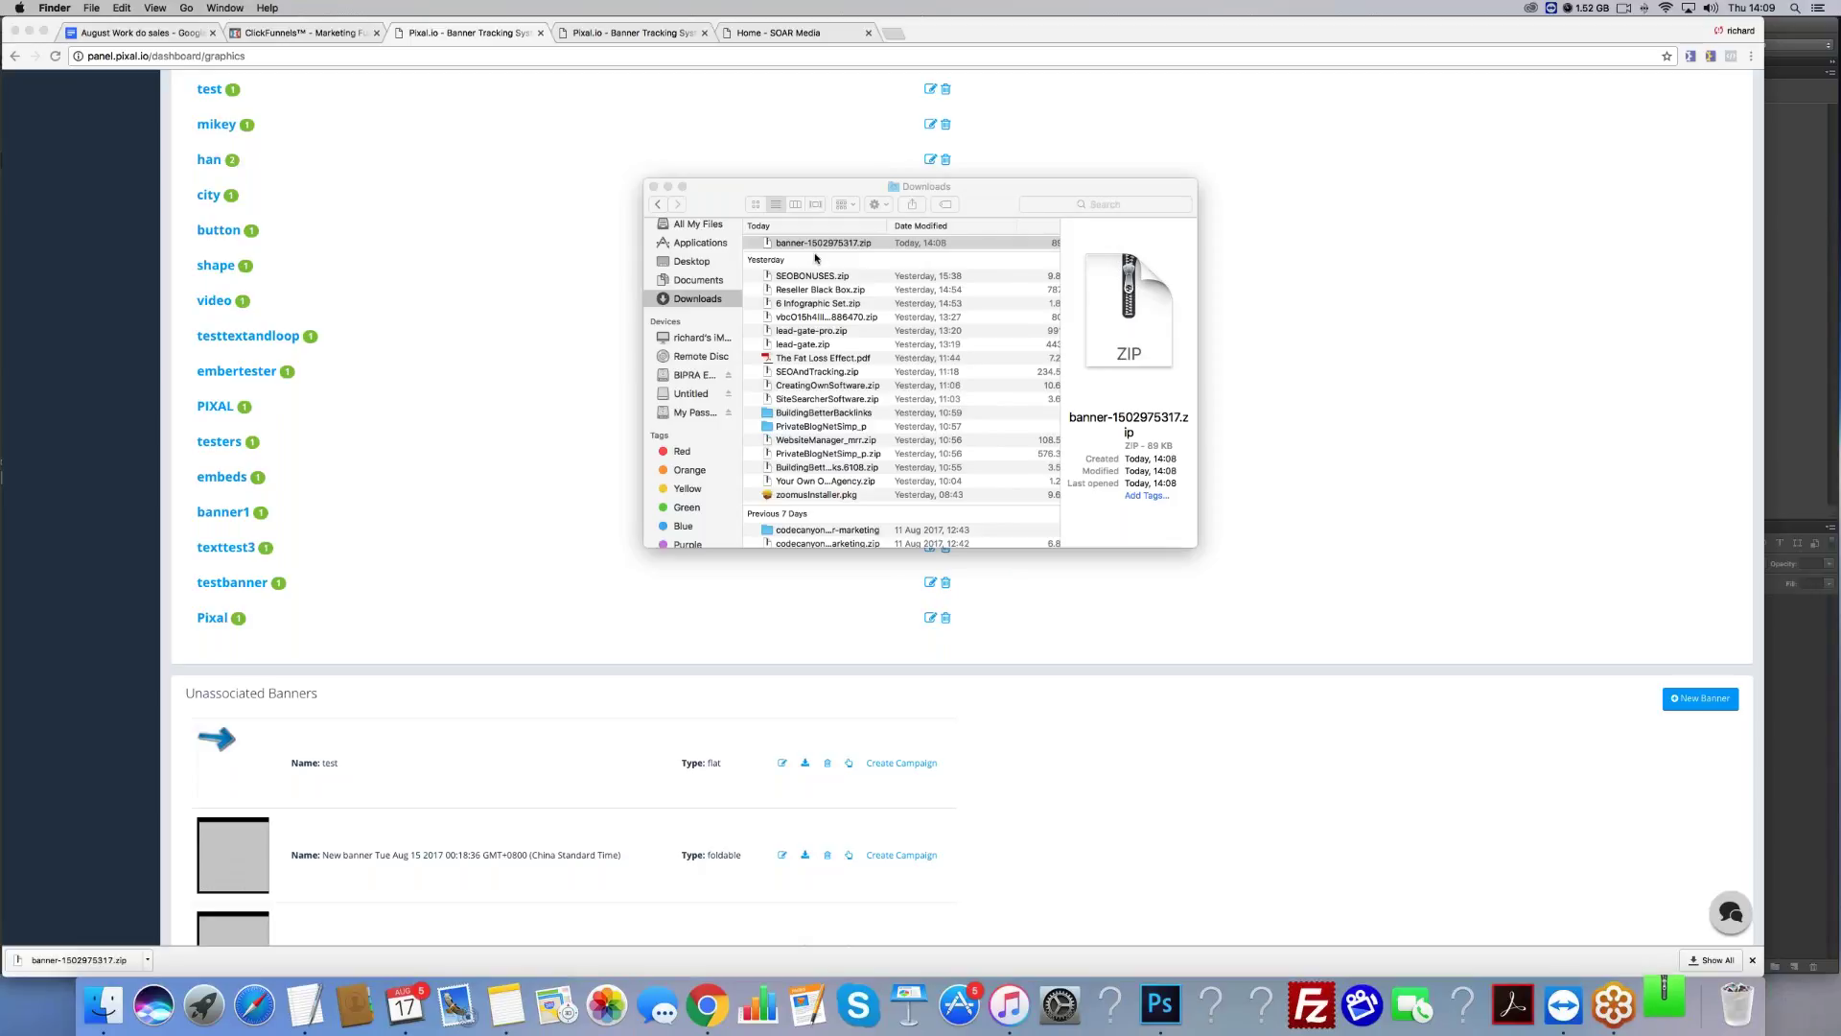
# Open SEOBONUSES.zip and compare it with the banner zip's details, switching briefly to the browser
pyautogui.click(837, 278)
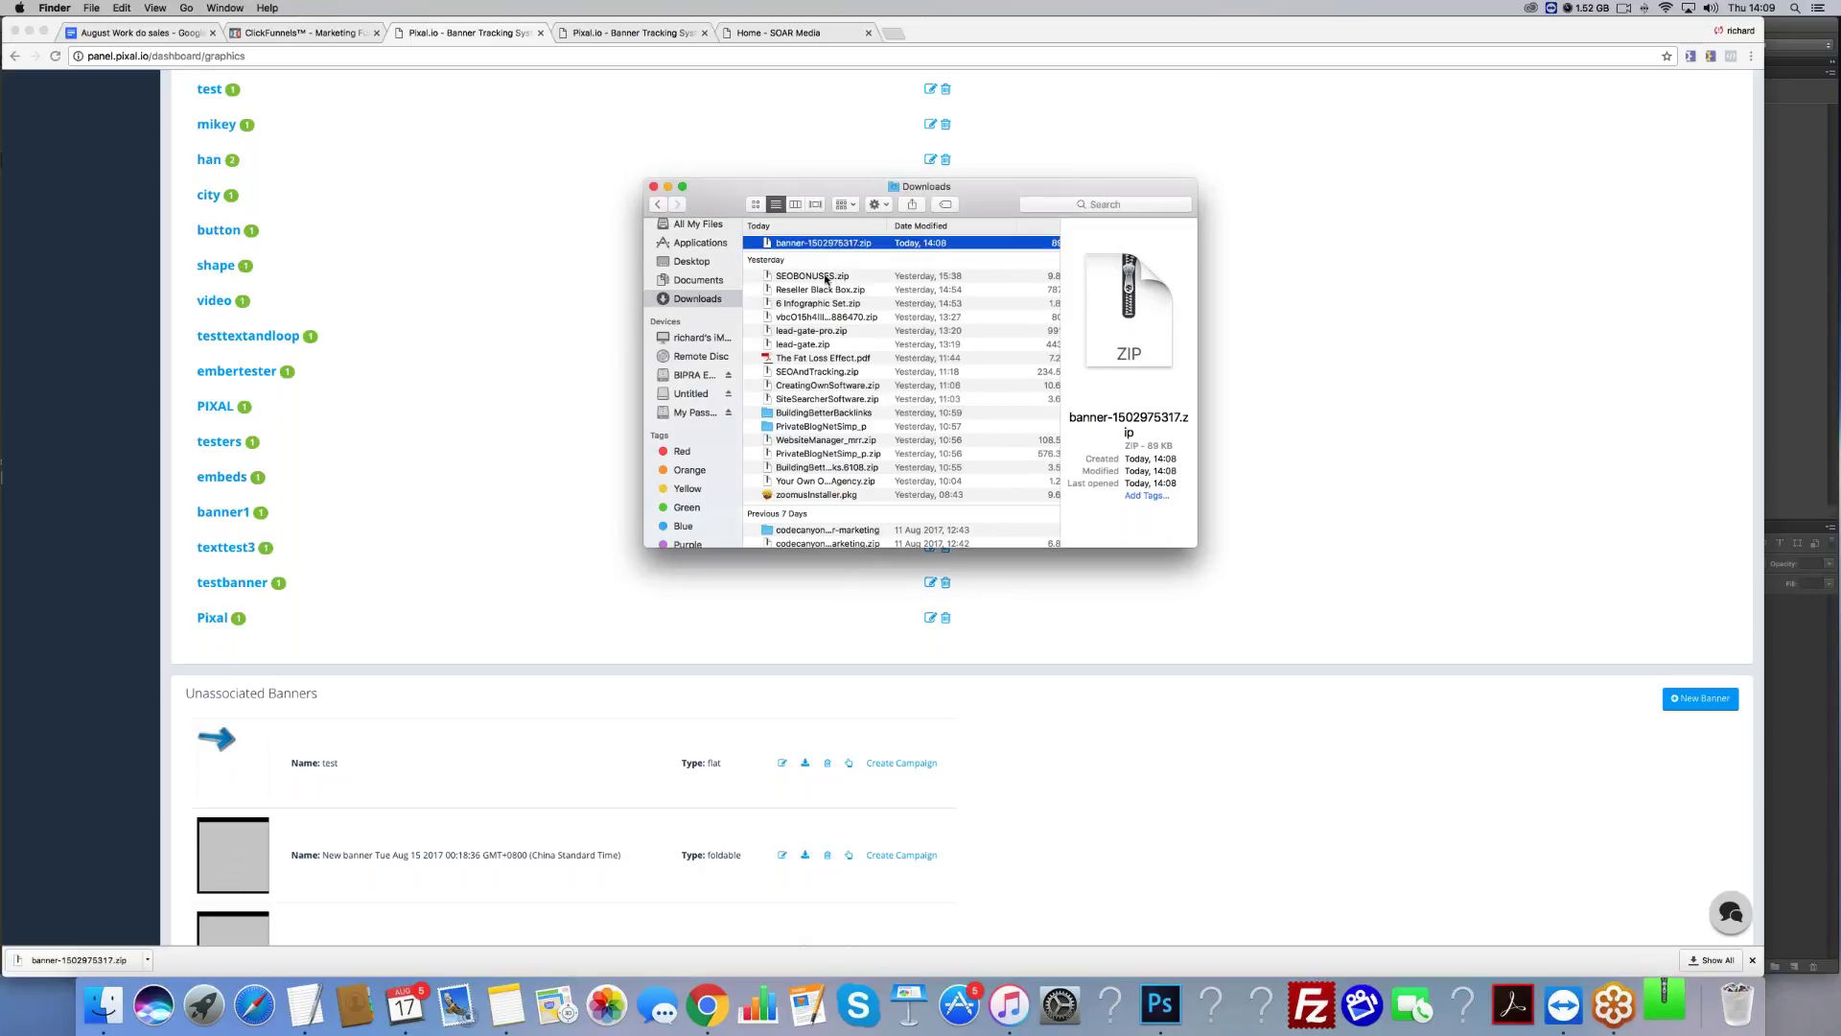
pyautogui.click(823, 277)
pyautogui.rightClick(822, 276)
pyautogui.click(875, 284)
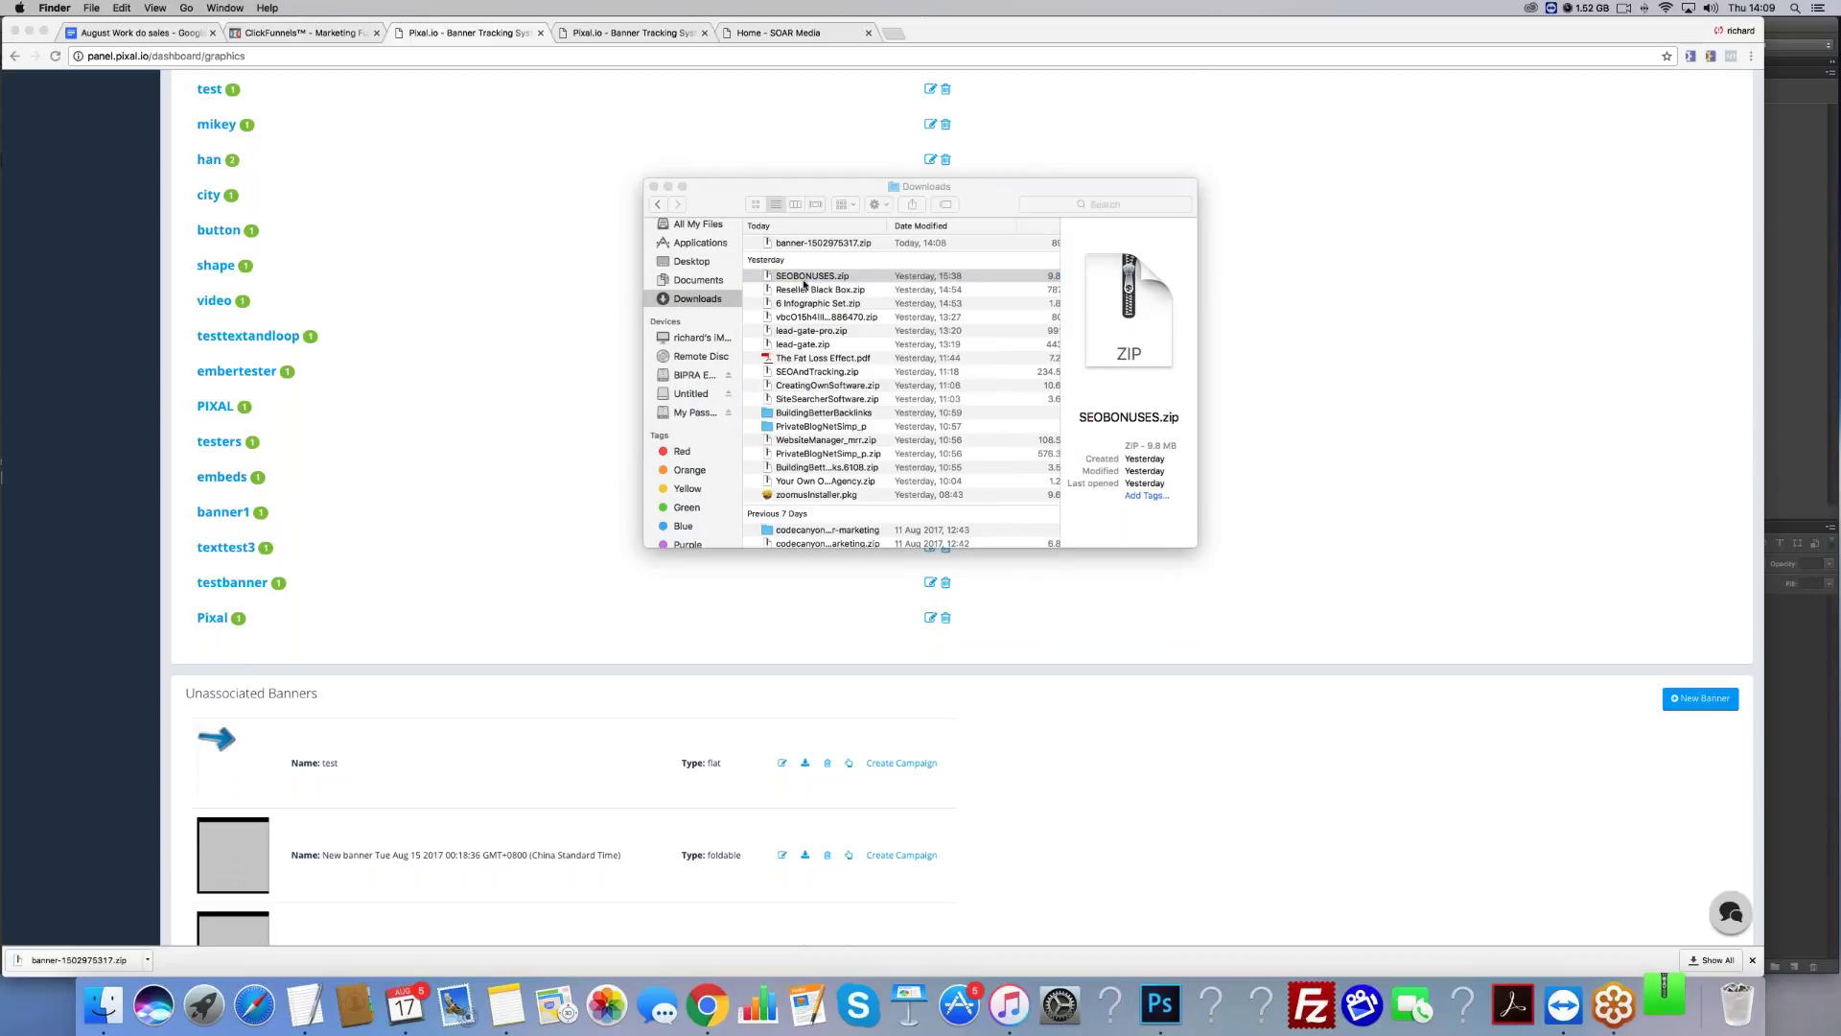
pyautogui.click(792, 248)
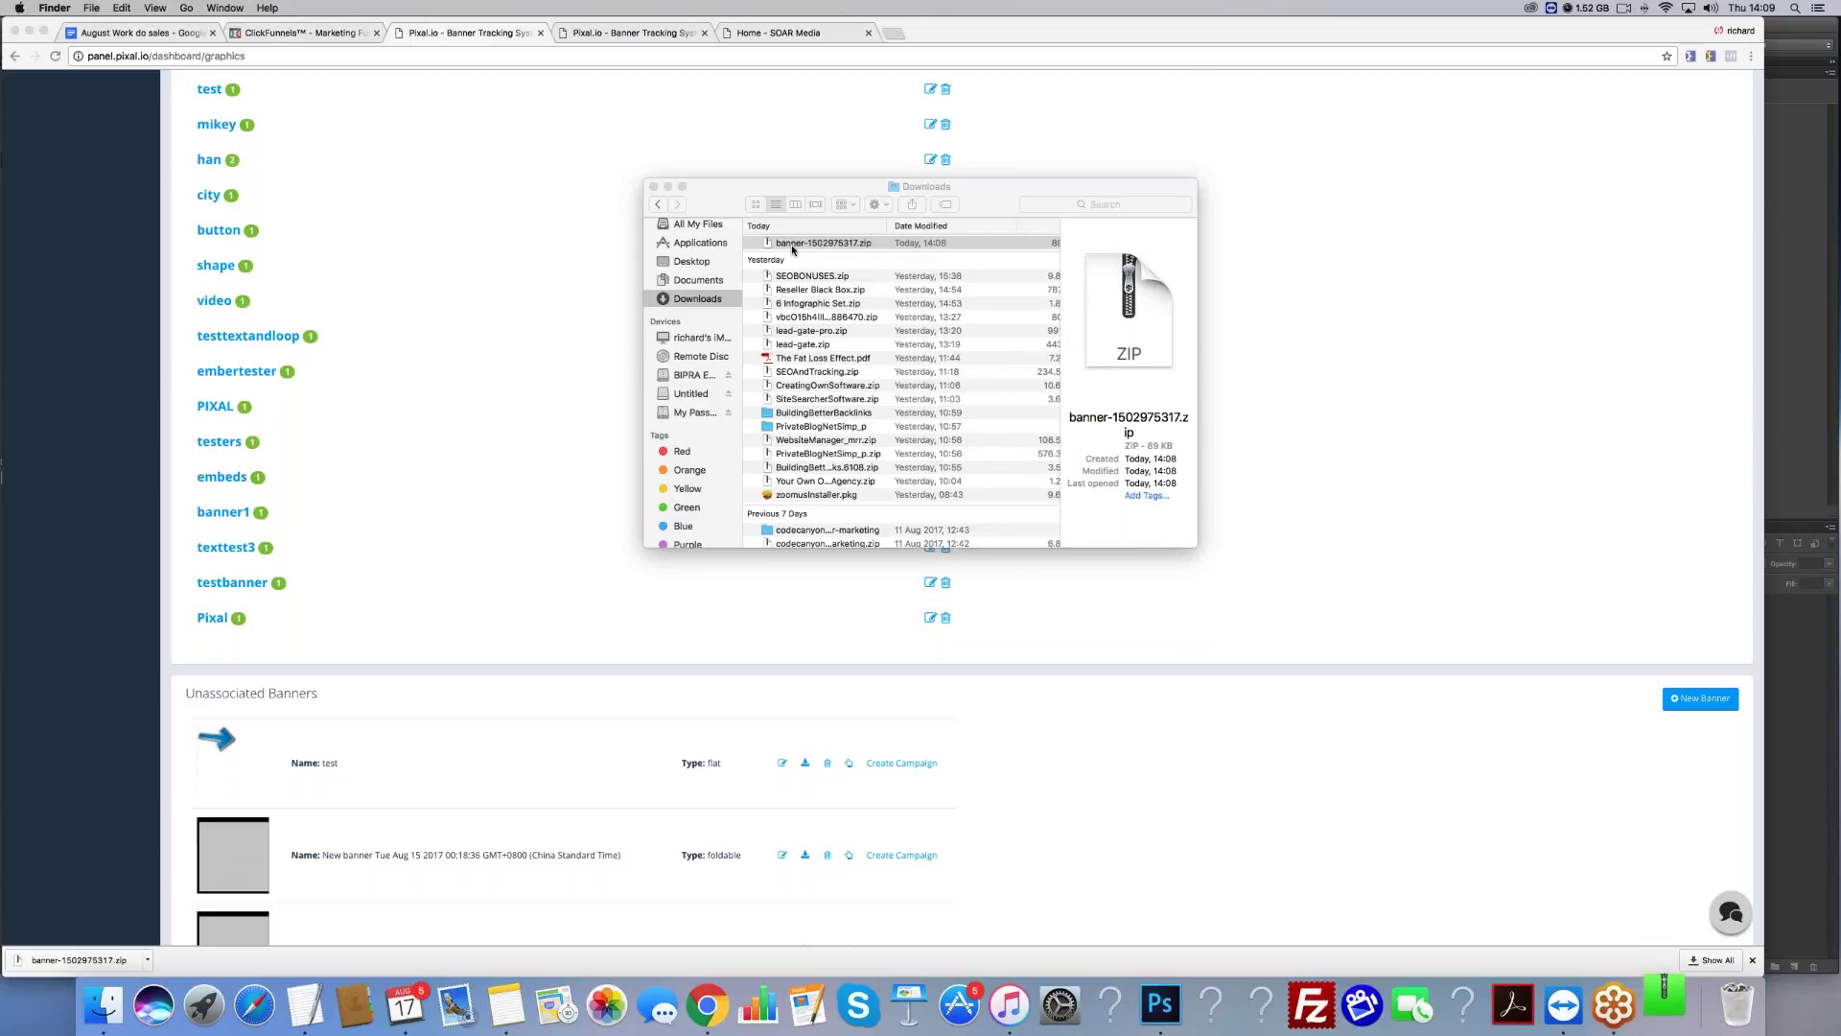
pyautogui.click(797, 276)
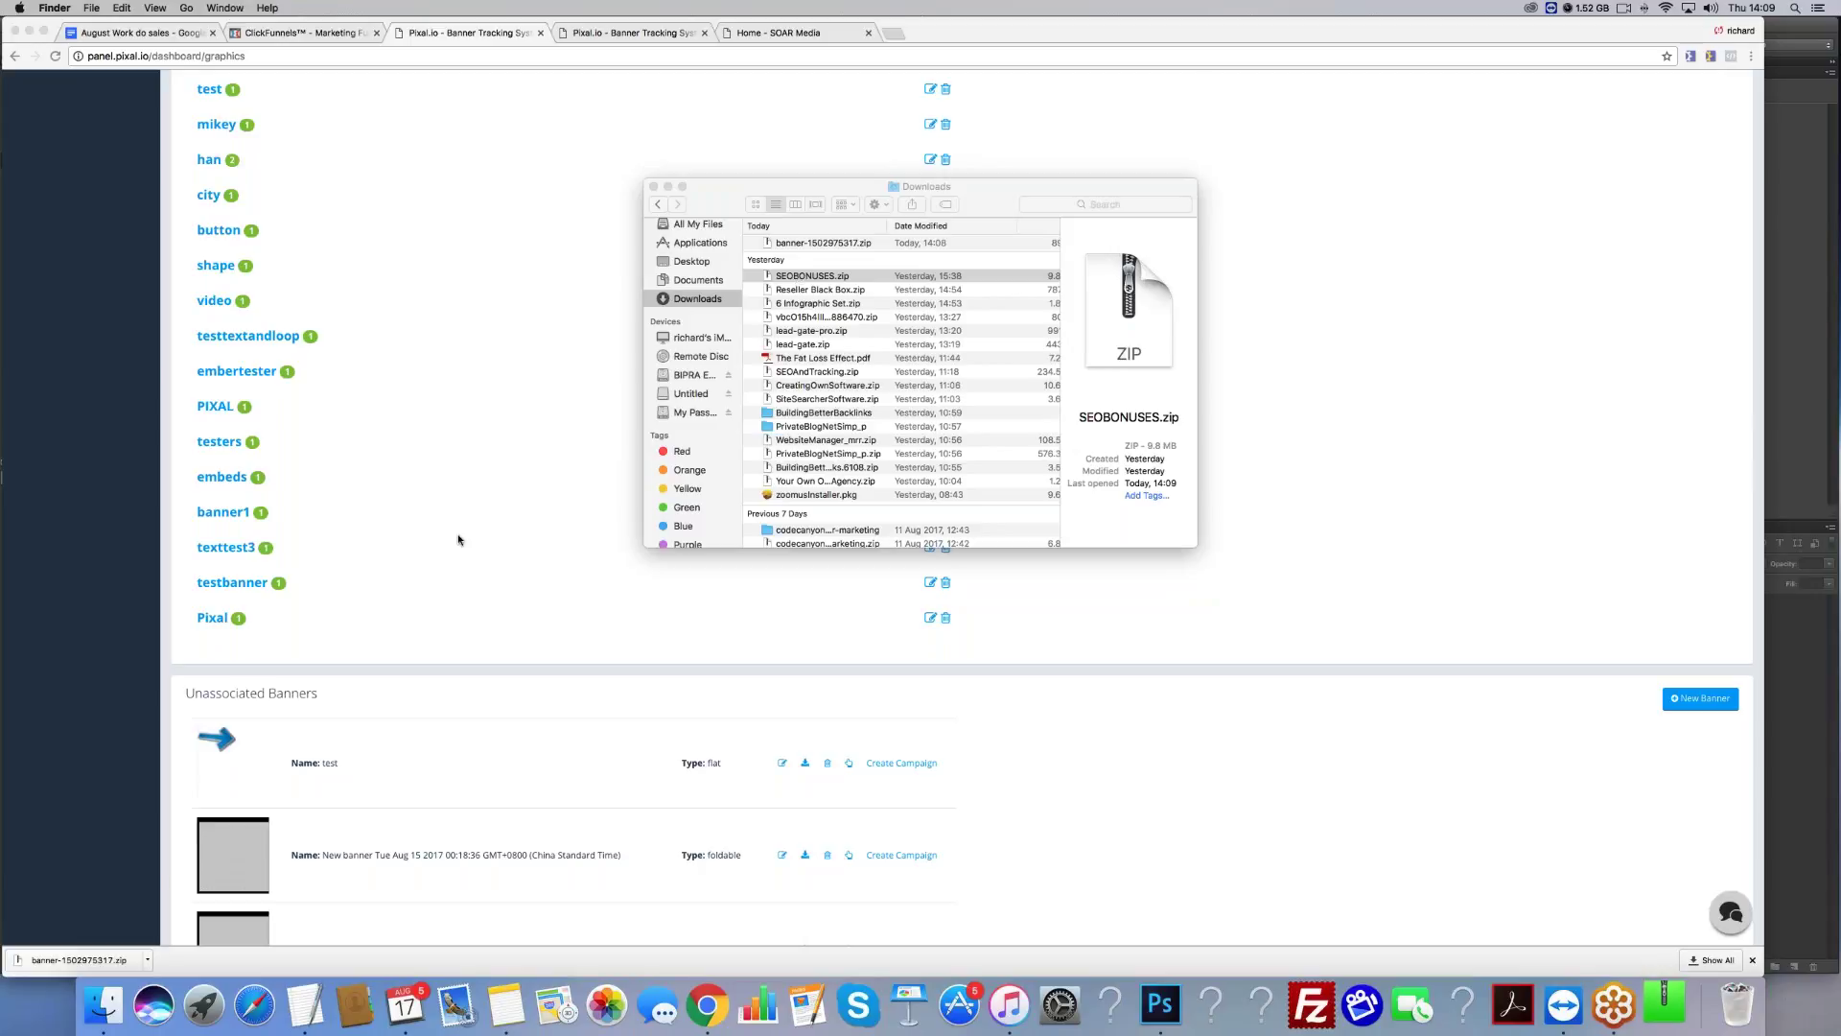
pyautogui.click(812, 291)
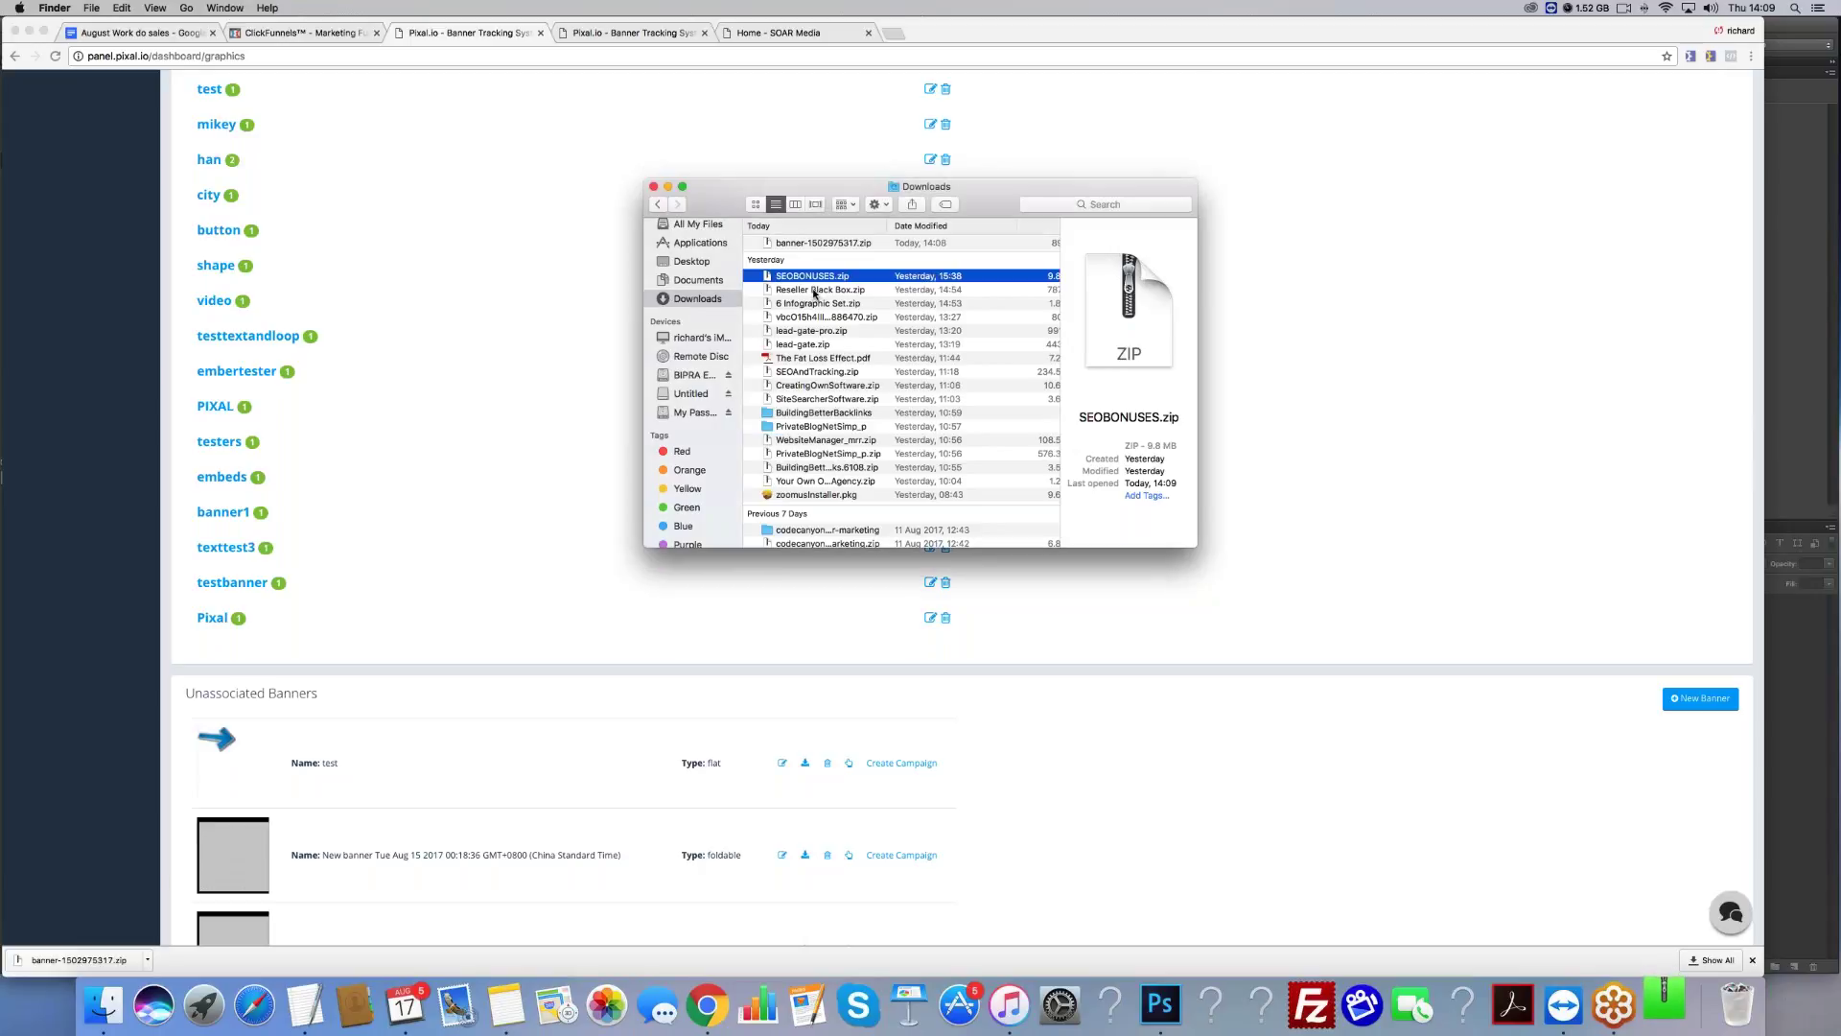
pyautogui.click(605, 319)
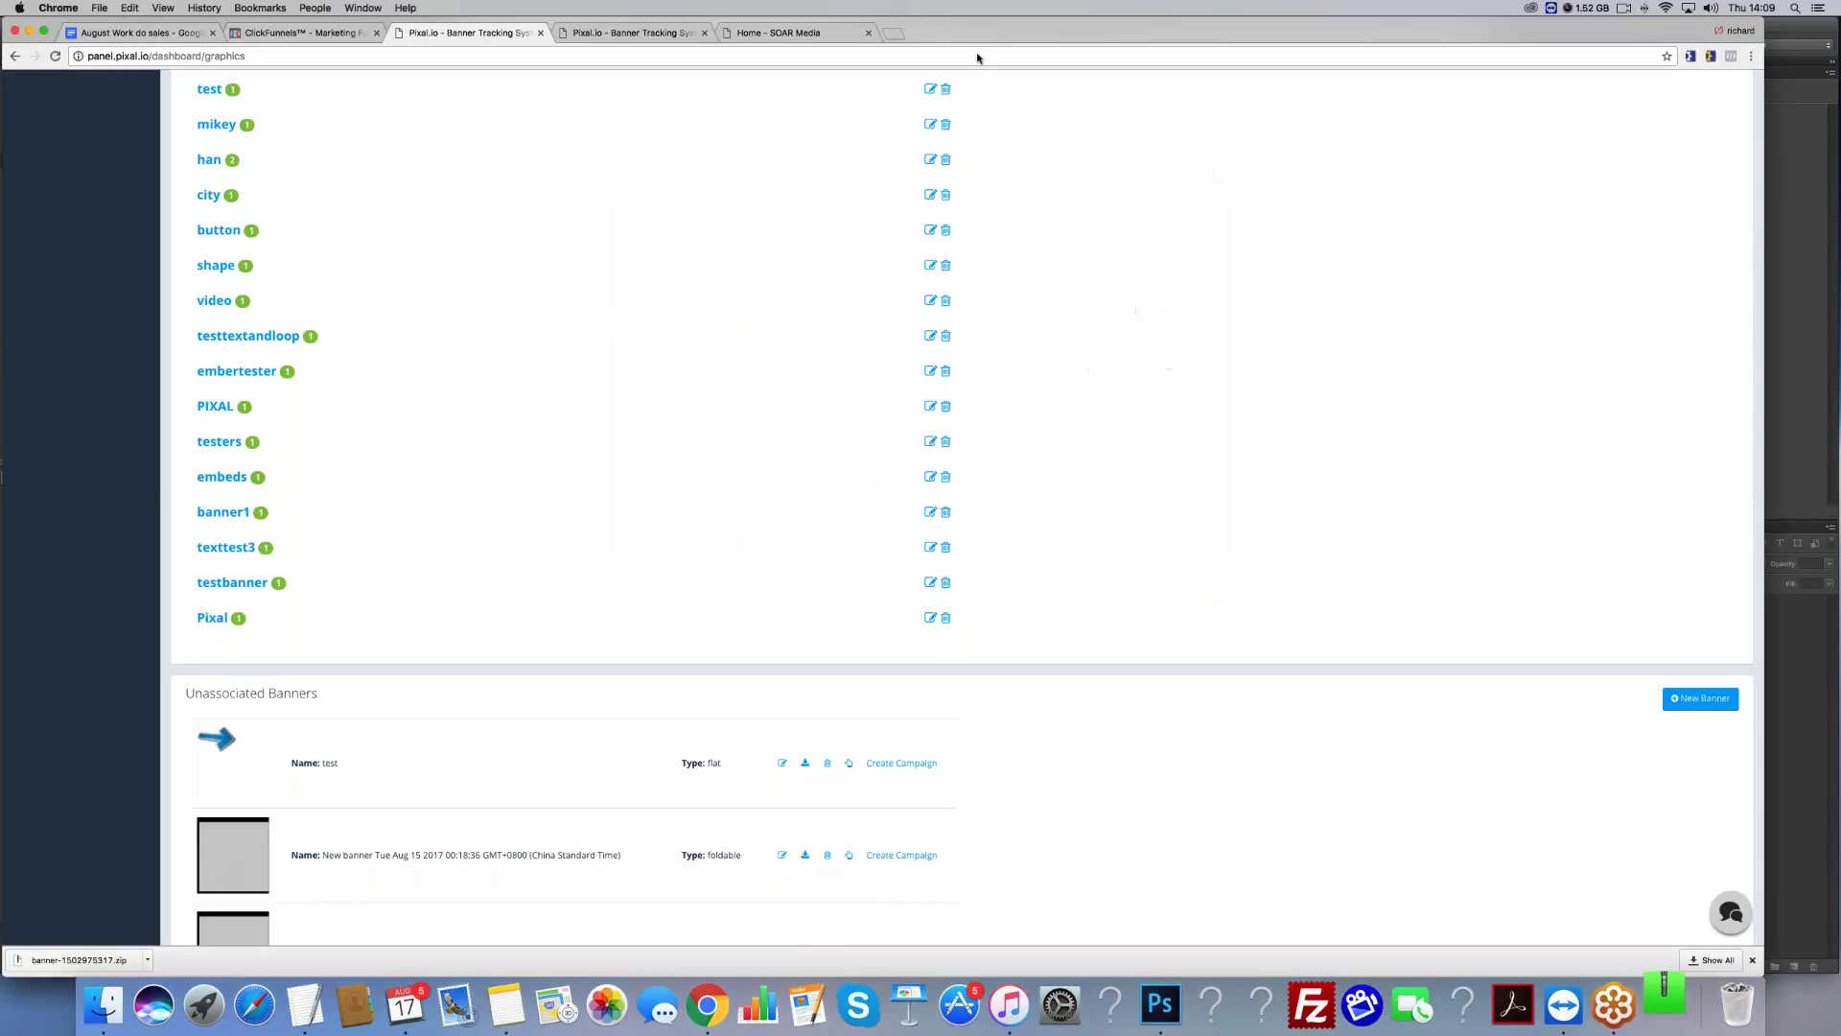
pyautogui.click(102, 1005)
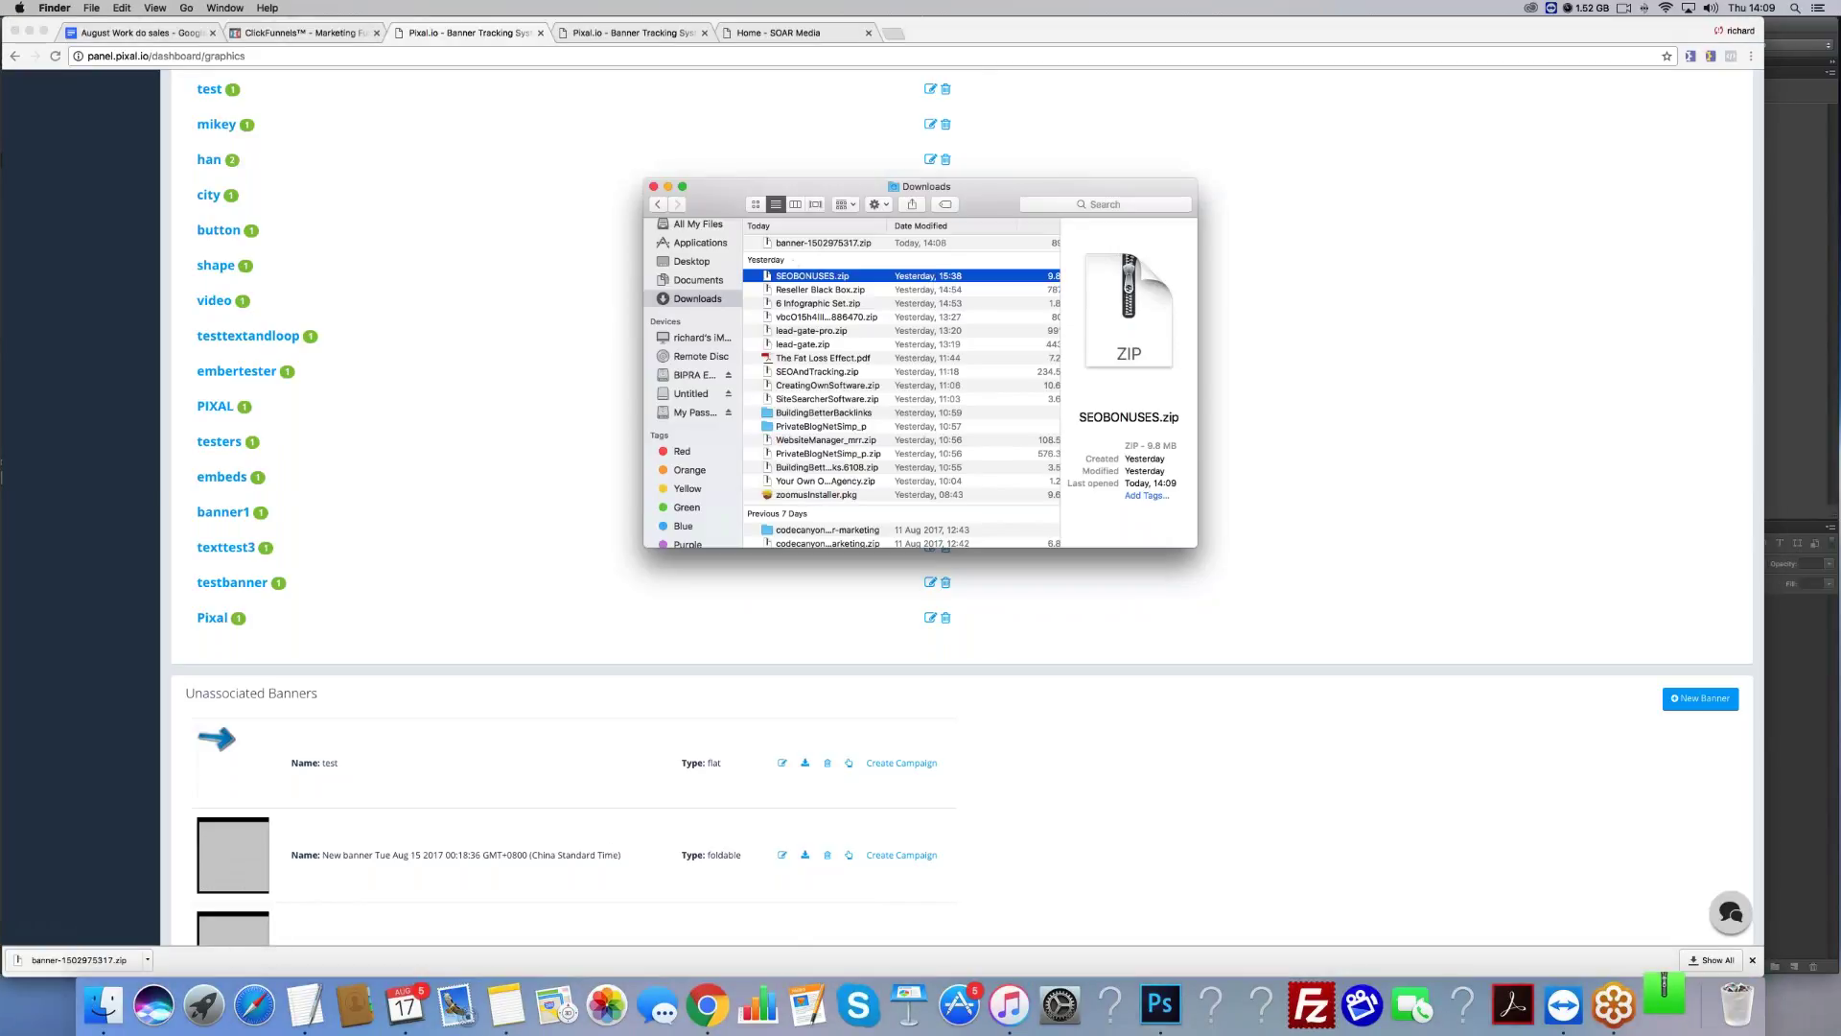
pyautogui.click(829, 246)
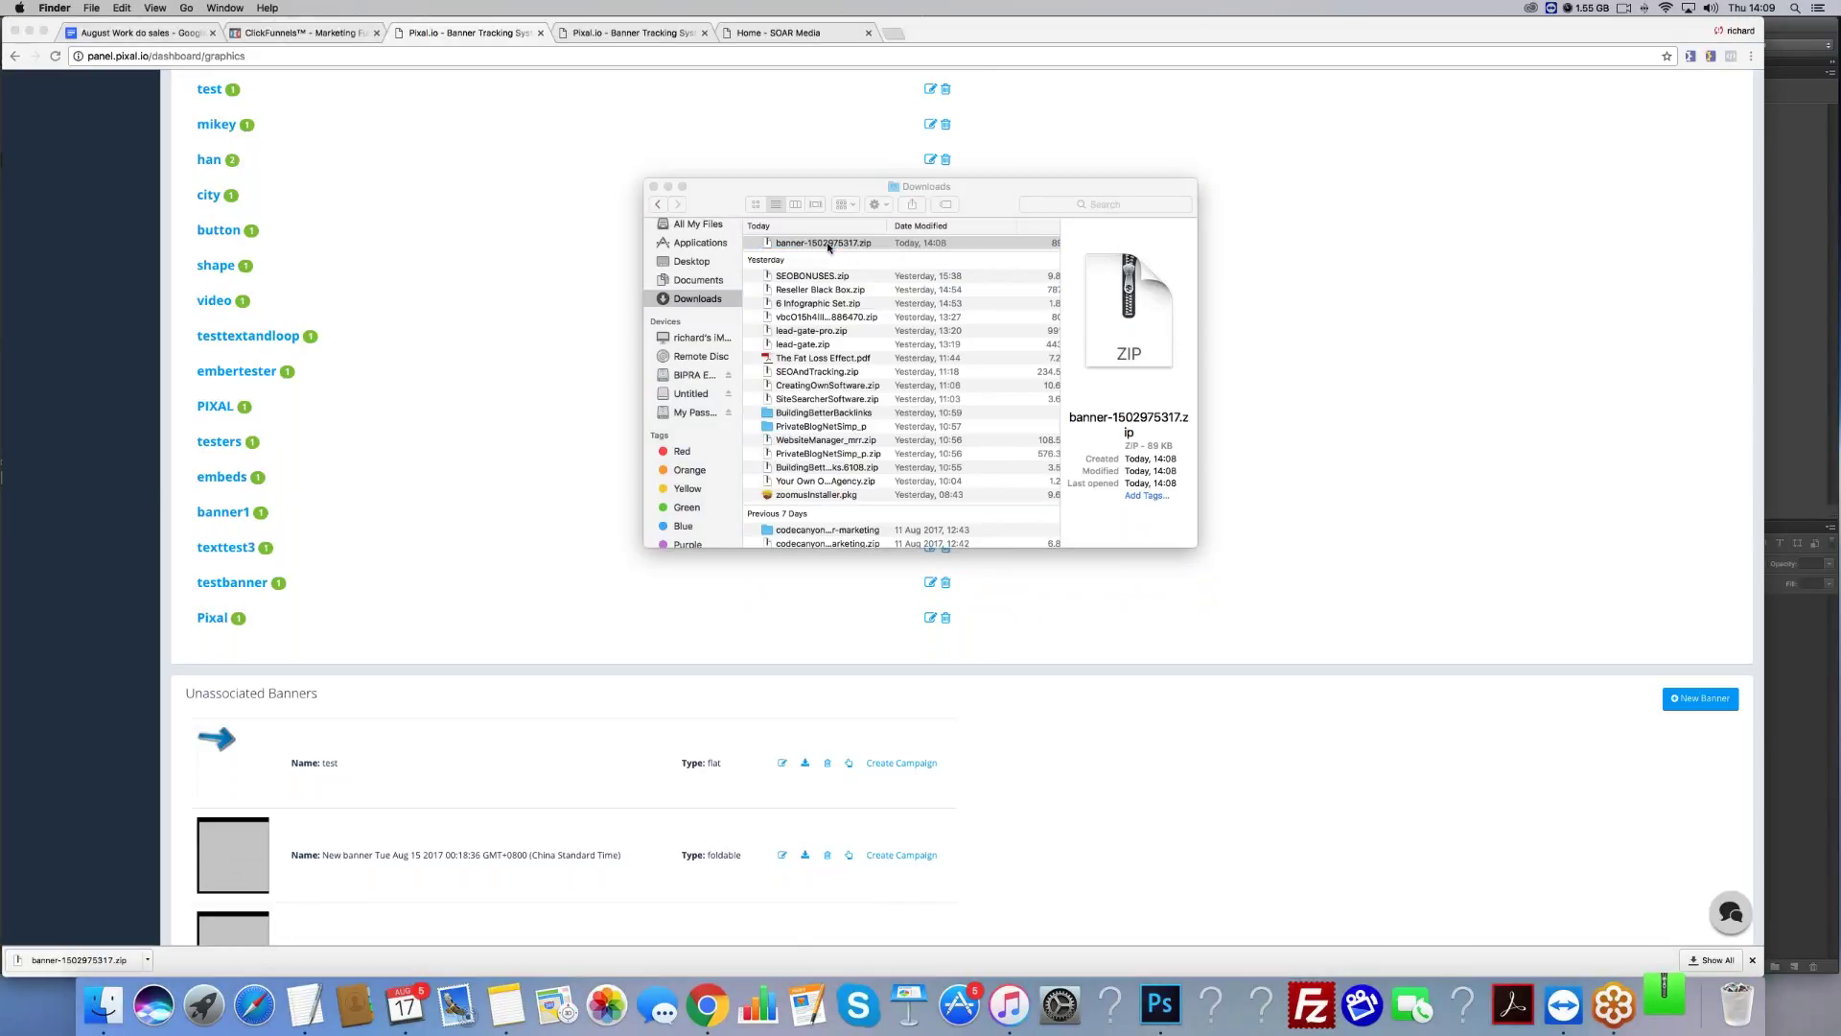
pyautogui.click(817, 279)
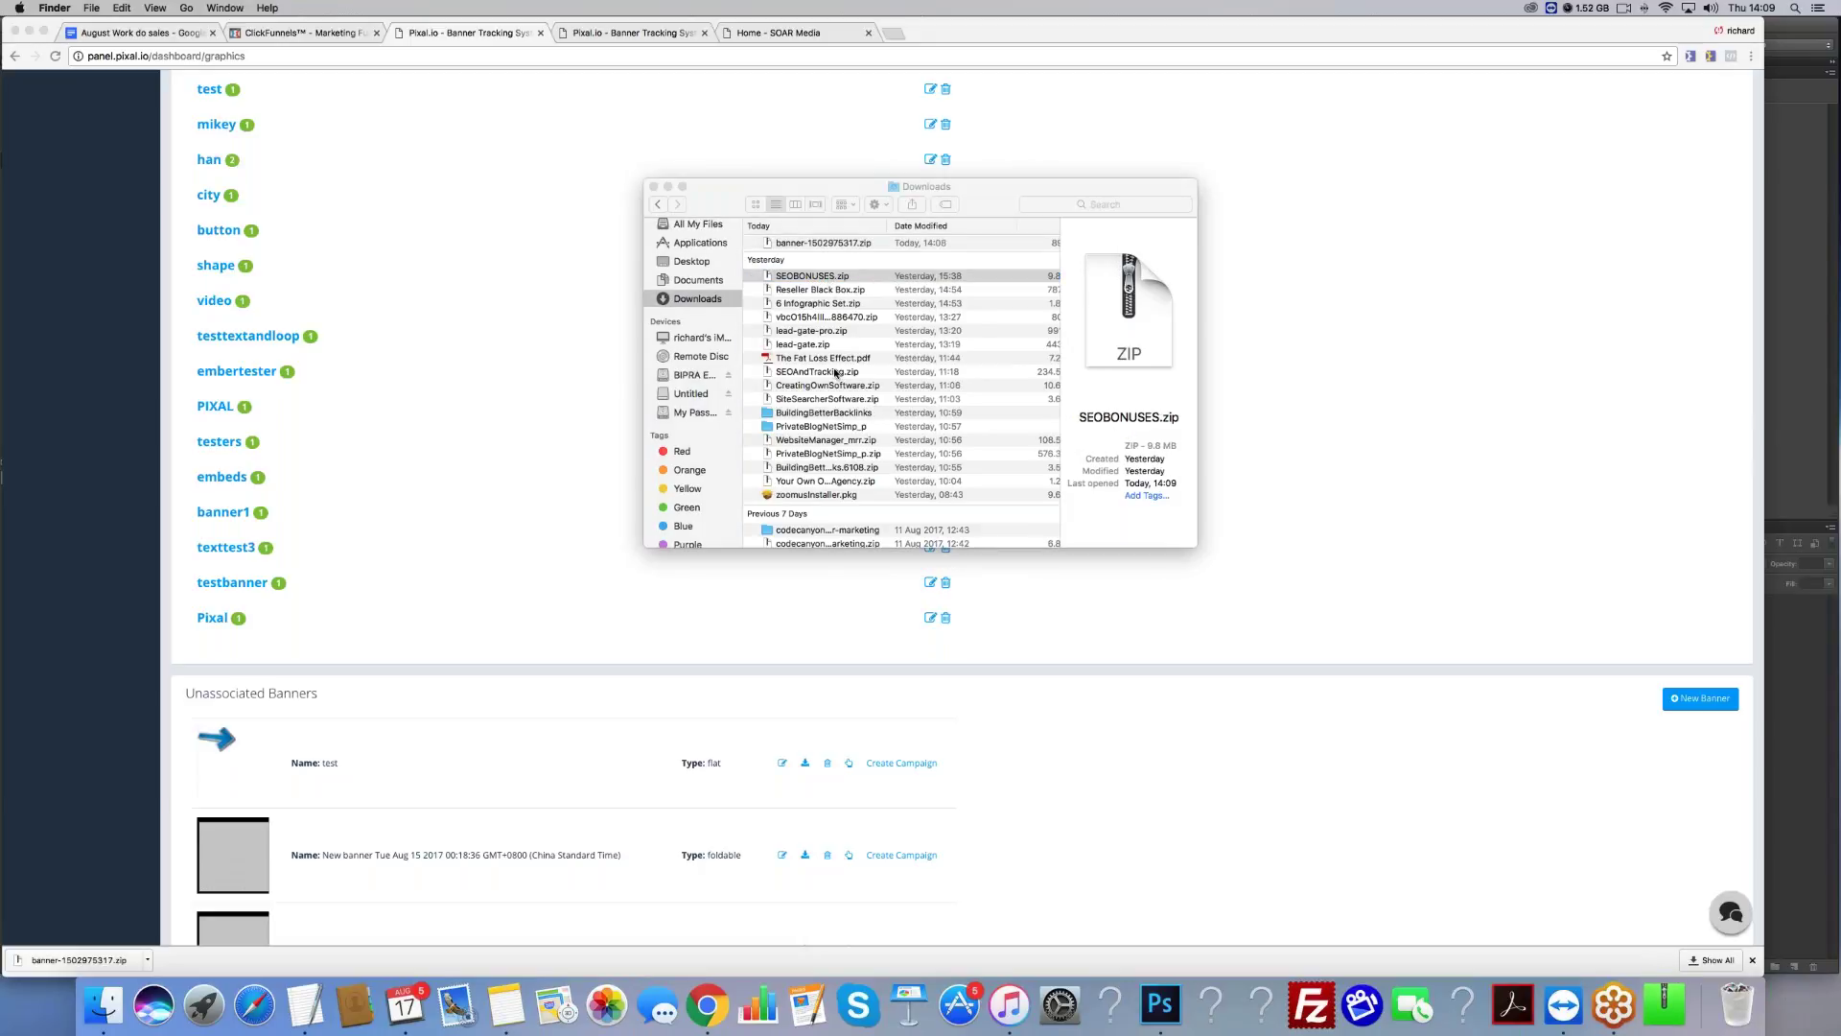
# Open the 'test' banner for editing and stretch the arrow's appear effect to 1.2 seconds
pyautogui.click(1387, 228)
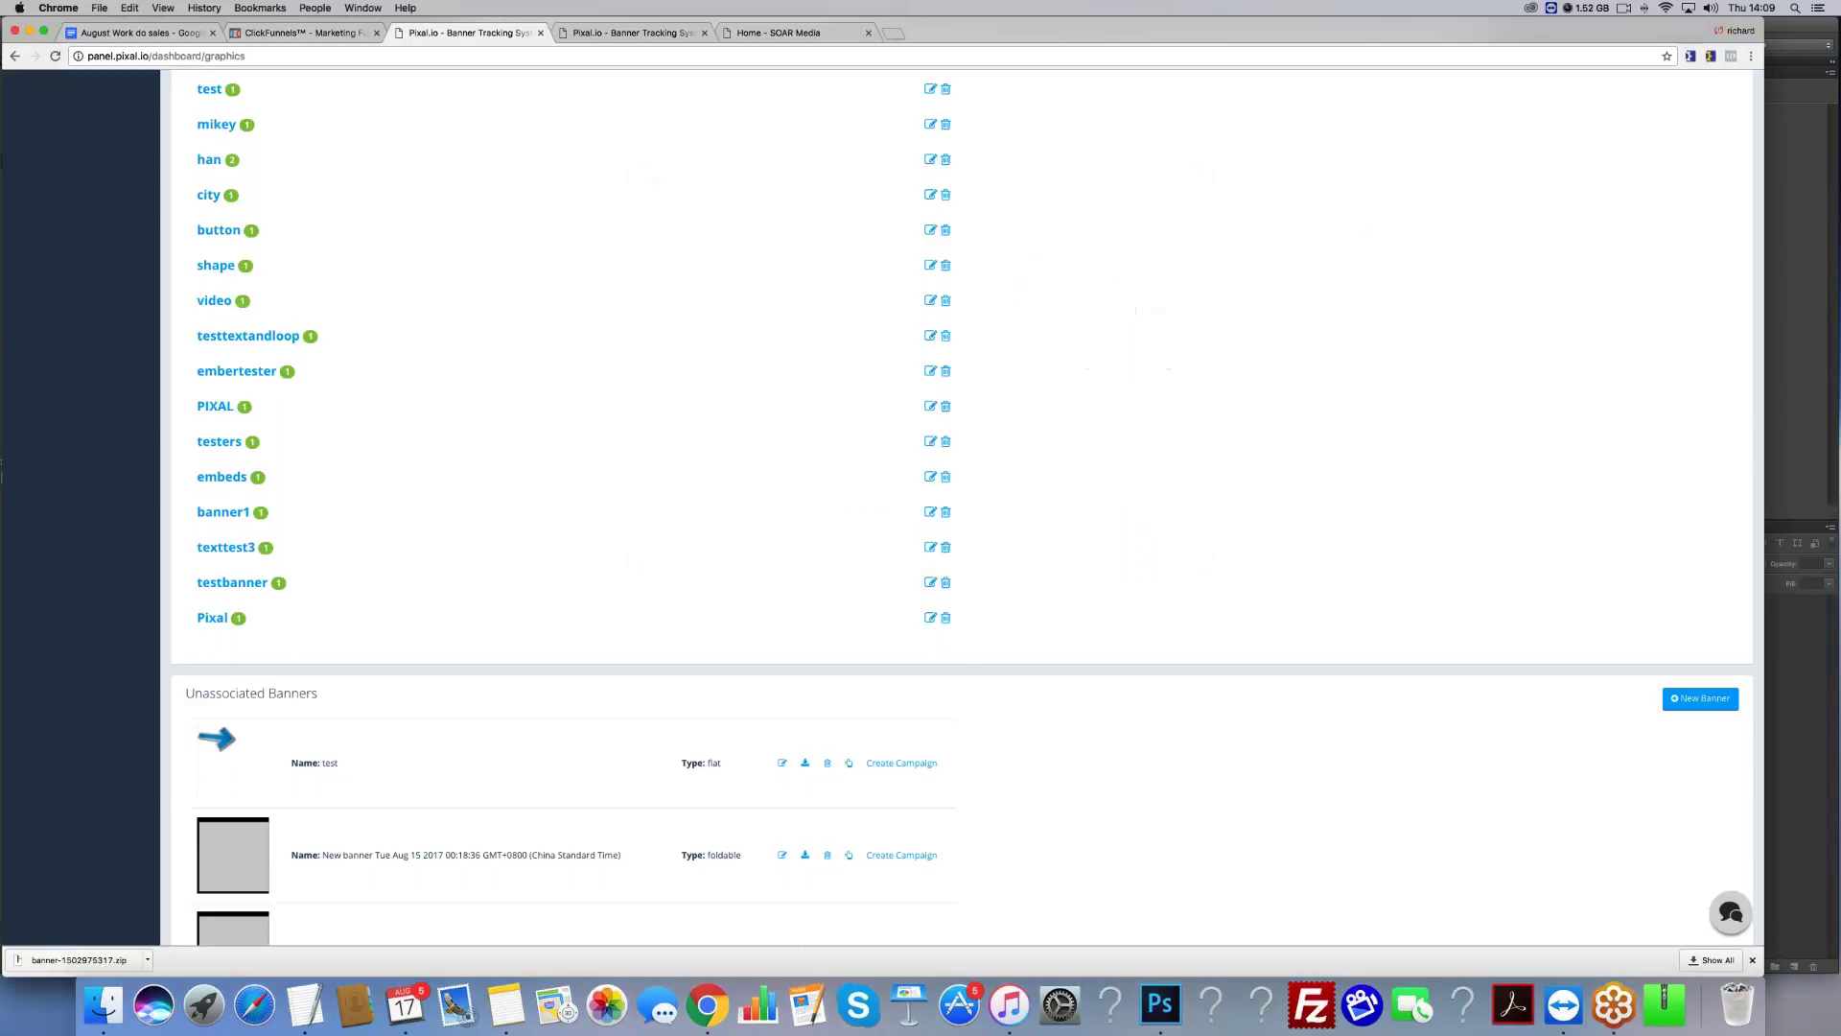
pyautogui.scroll(15, 526, 645)
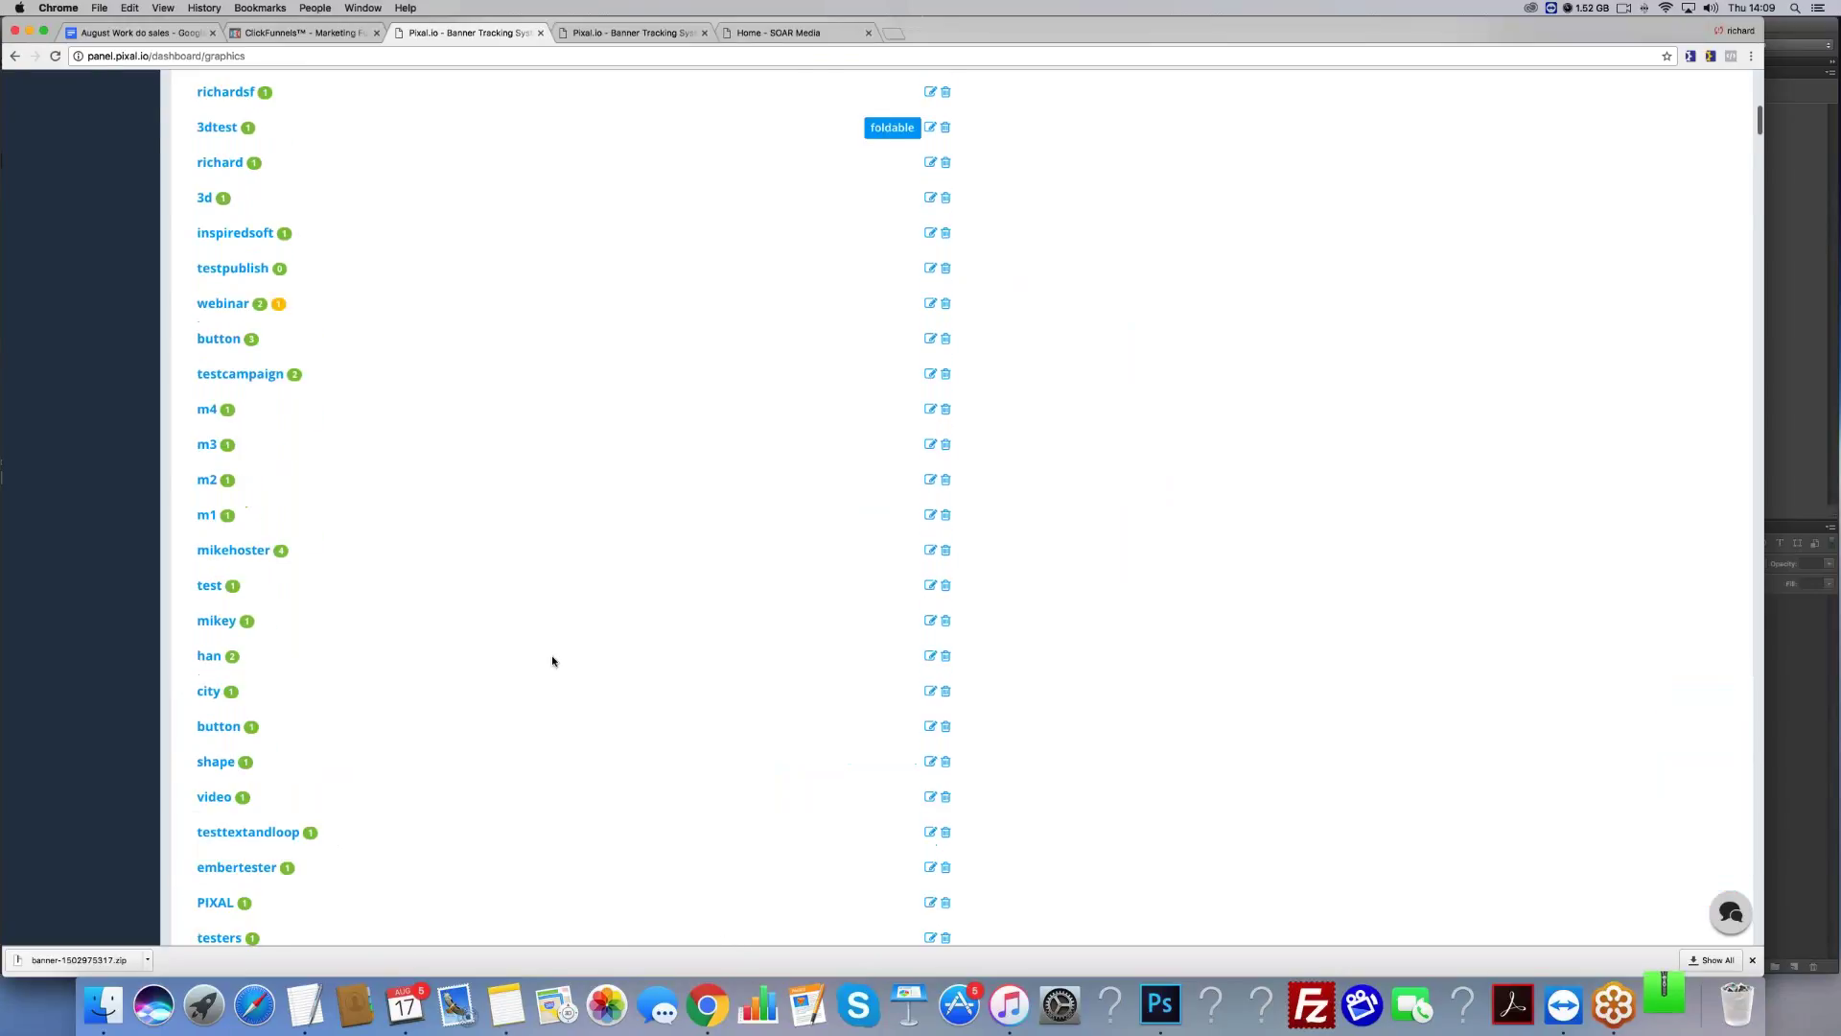
pyautogui.scroll(-15, 710, 687)
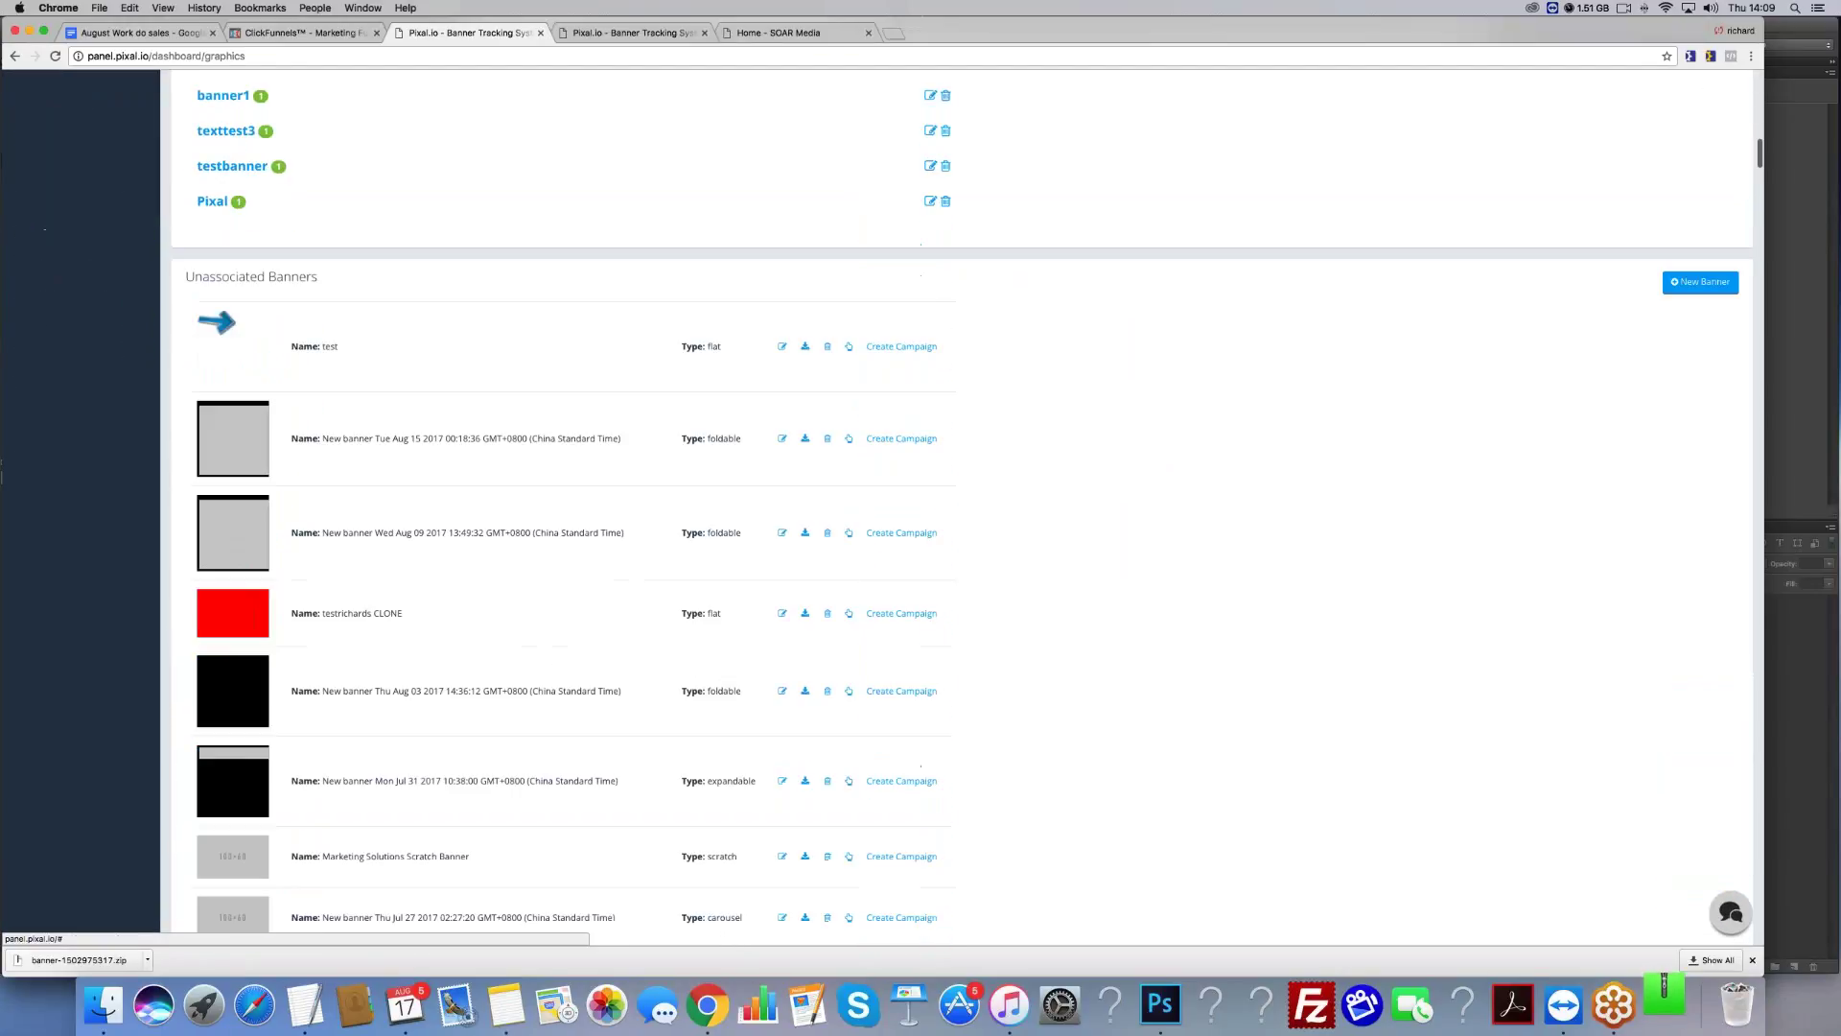
pyautogui.click(783, 346)
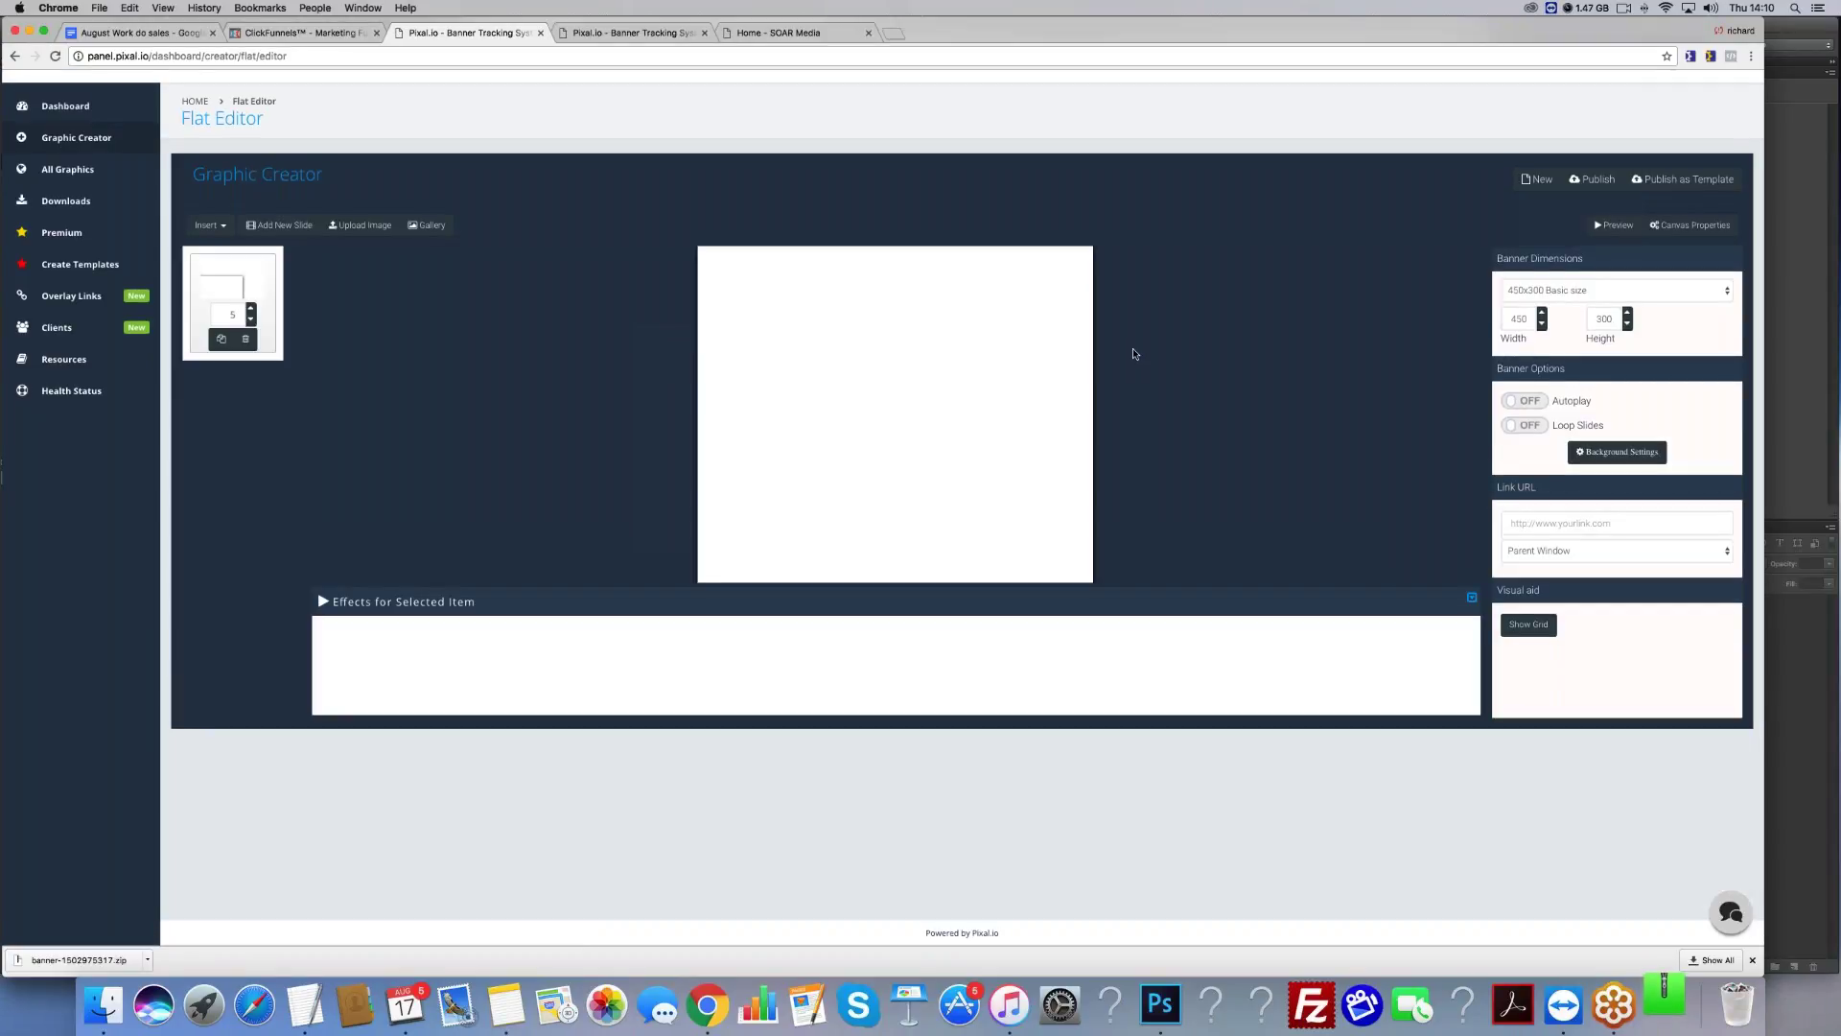
pyautogui.click(217, 293)
pyautogui.click(817, 305)
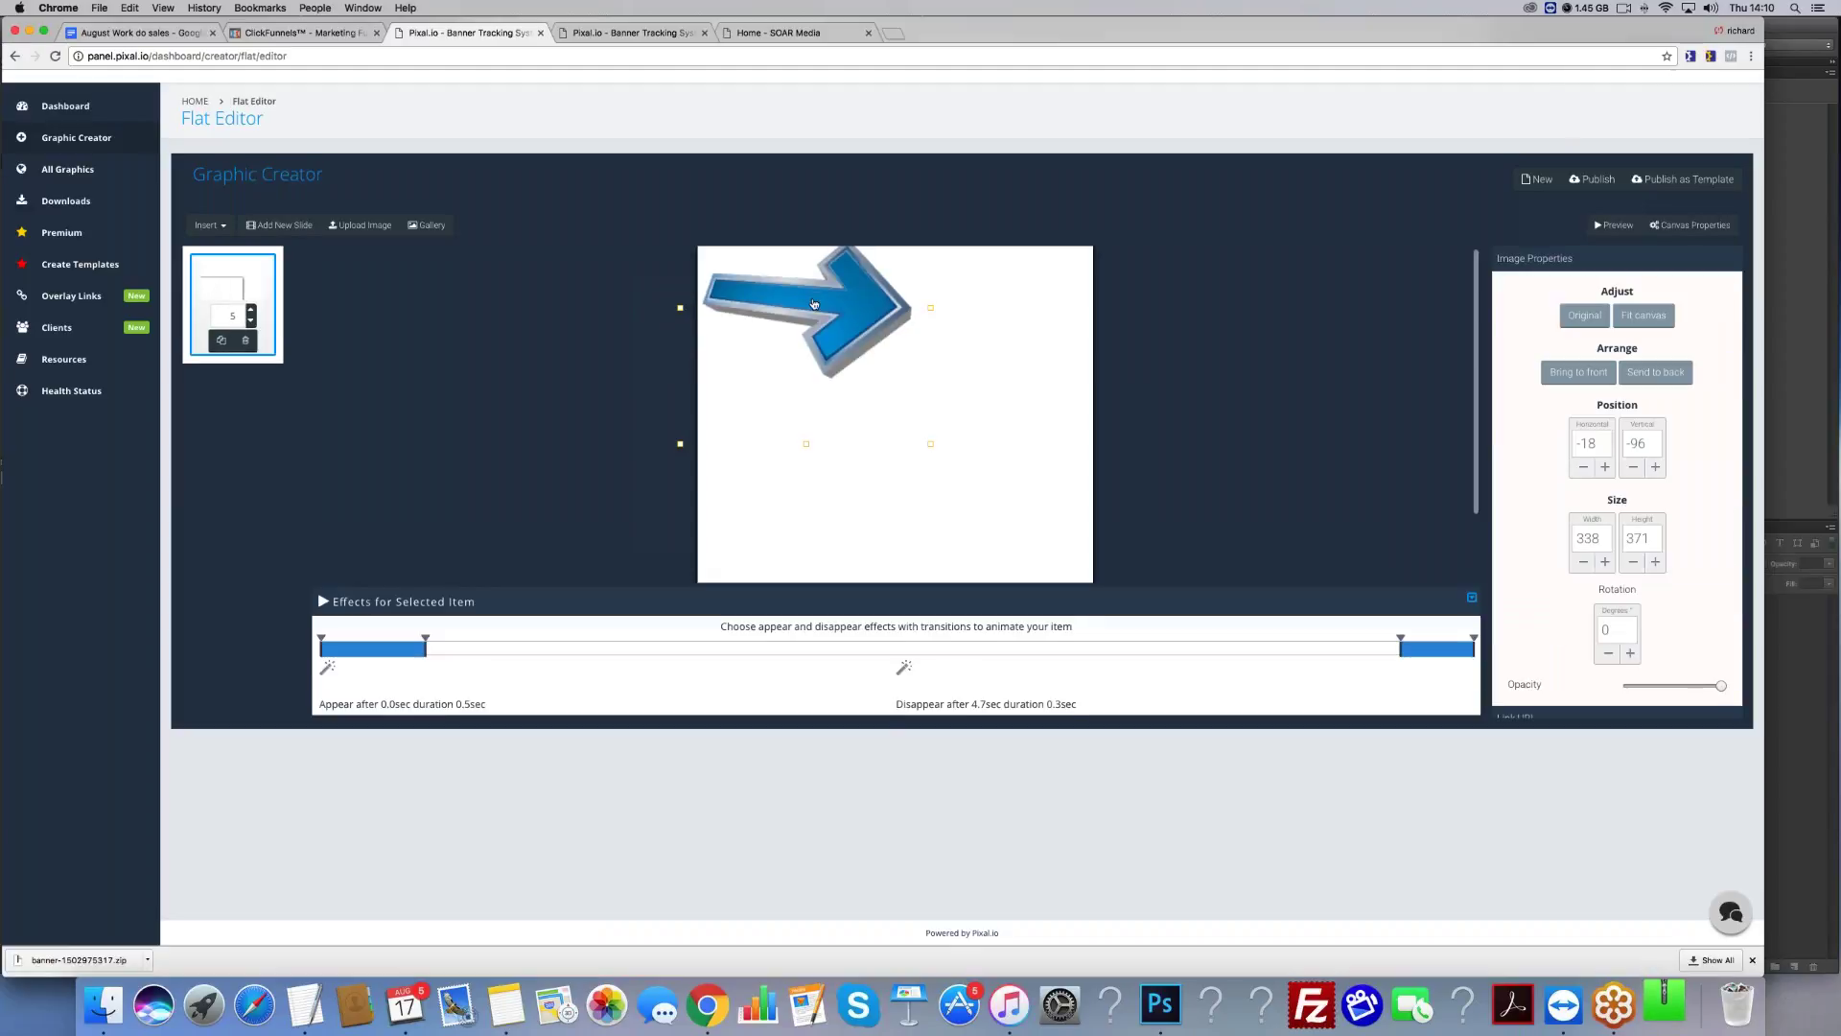
pyautogui.moveTo(426, 637); pyautogui.dragTo(594, 643)
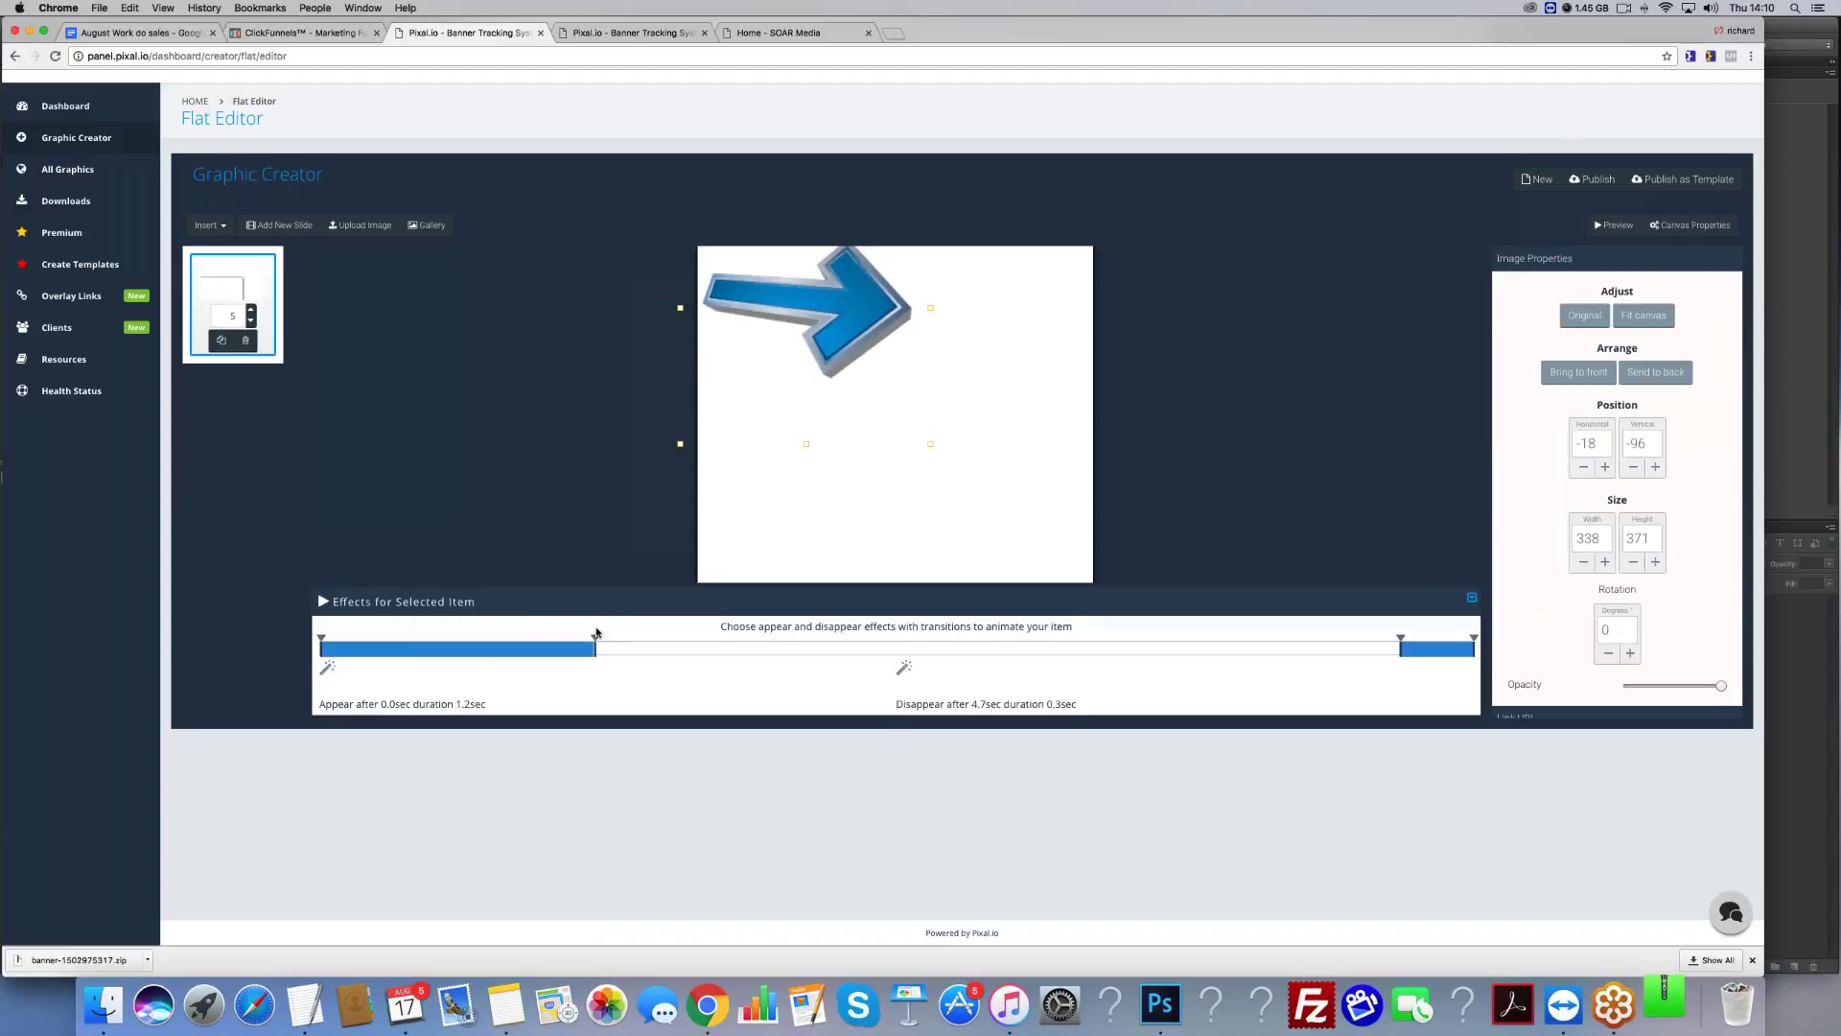
# Preview the banner and play the new 1.2-second appear animation twice
pyautogui.click(1615, 225)
pyautogui.click(964, 431)
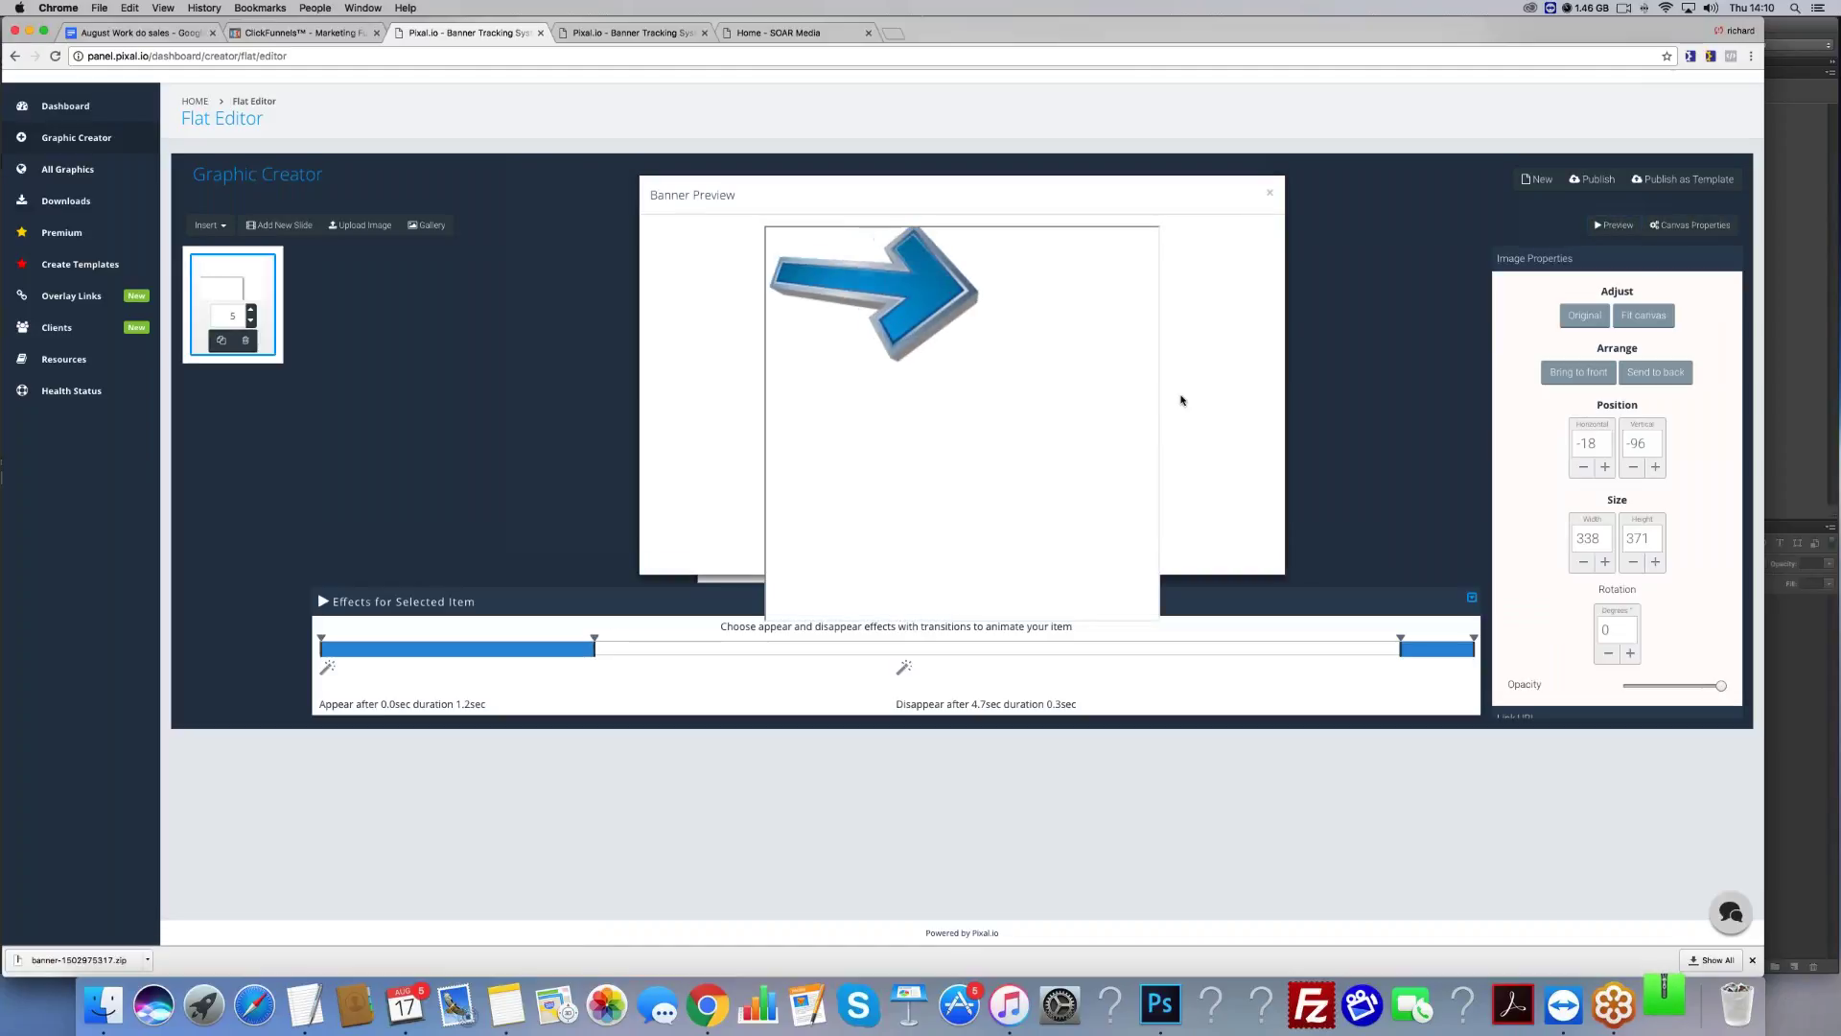
pyautogui.click(1269, 193)
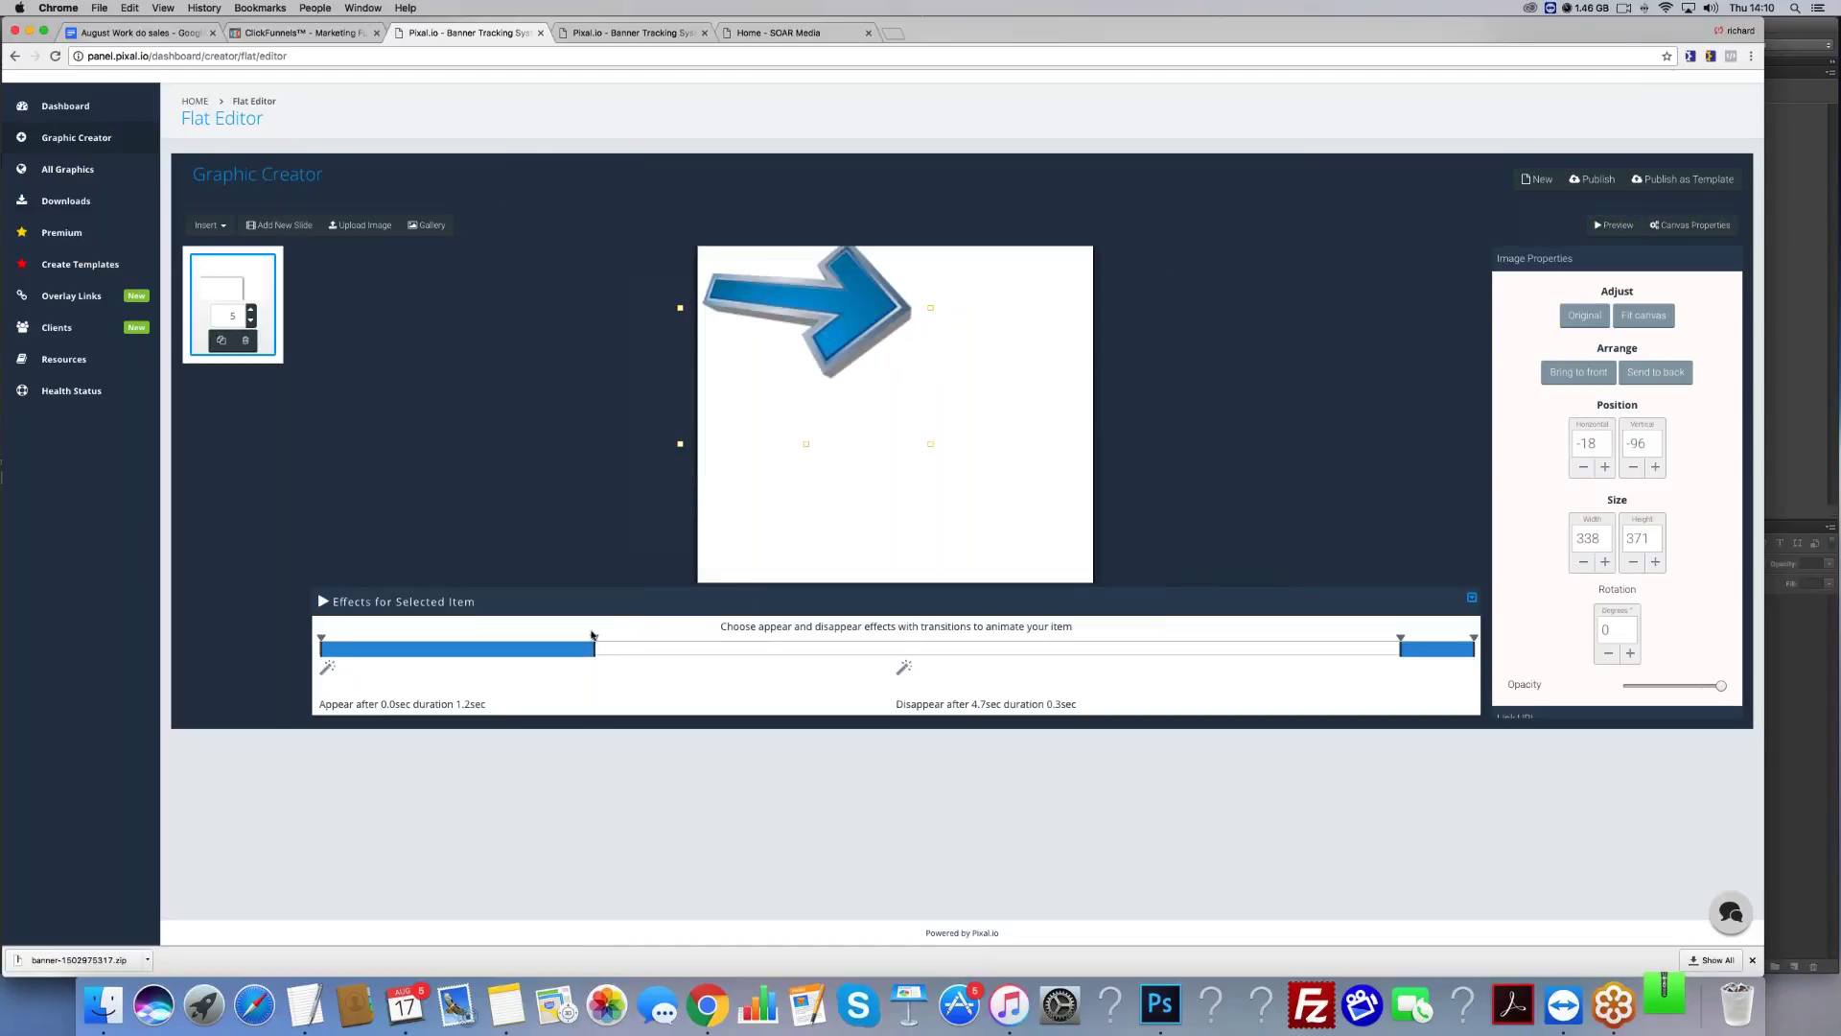
pyautogui.click(1615, 224)
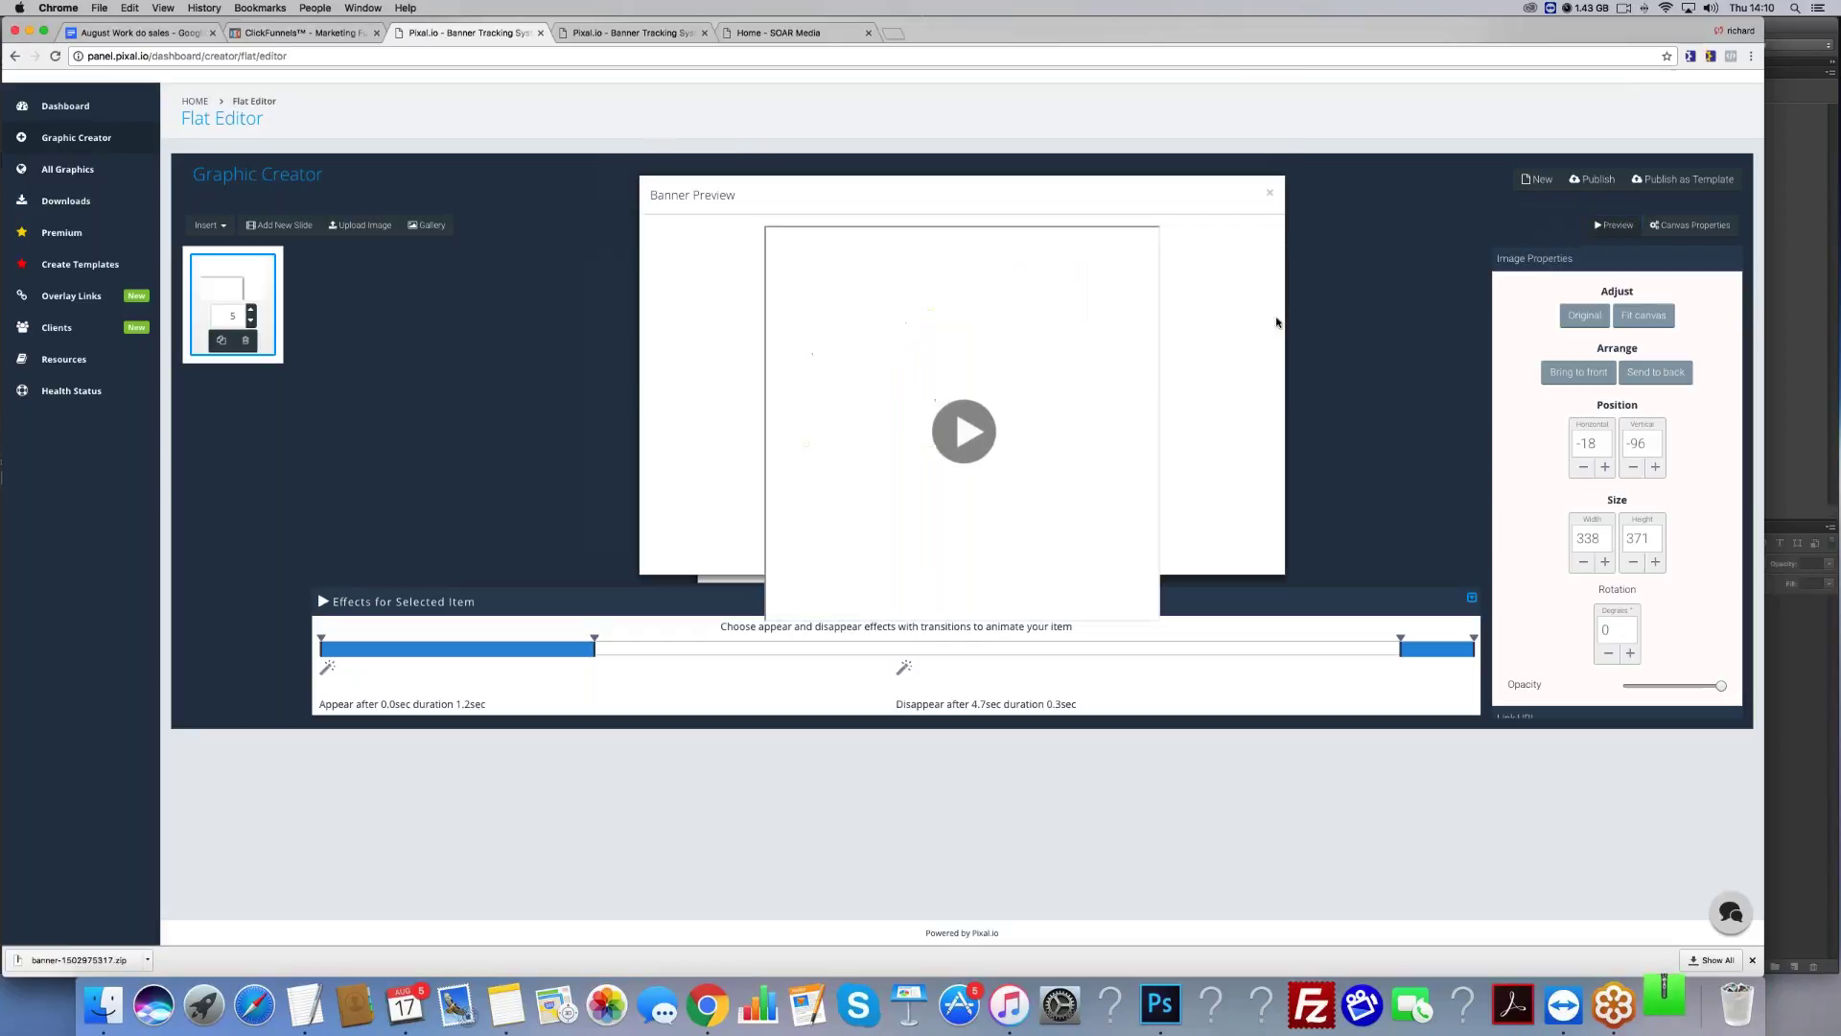
pyautogui.click(964, 432)
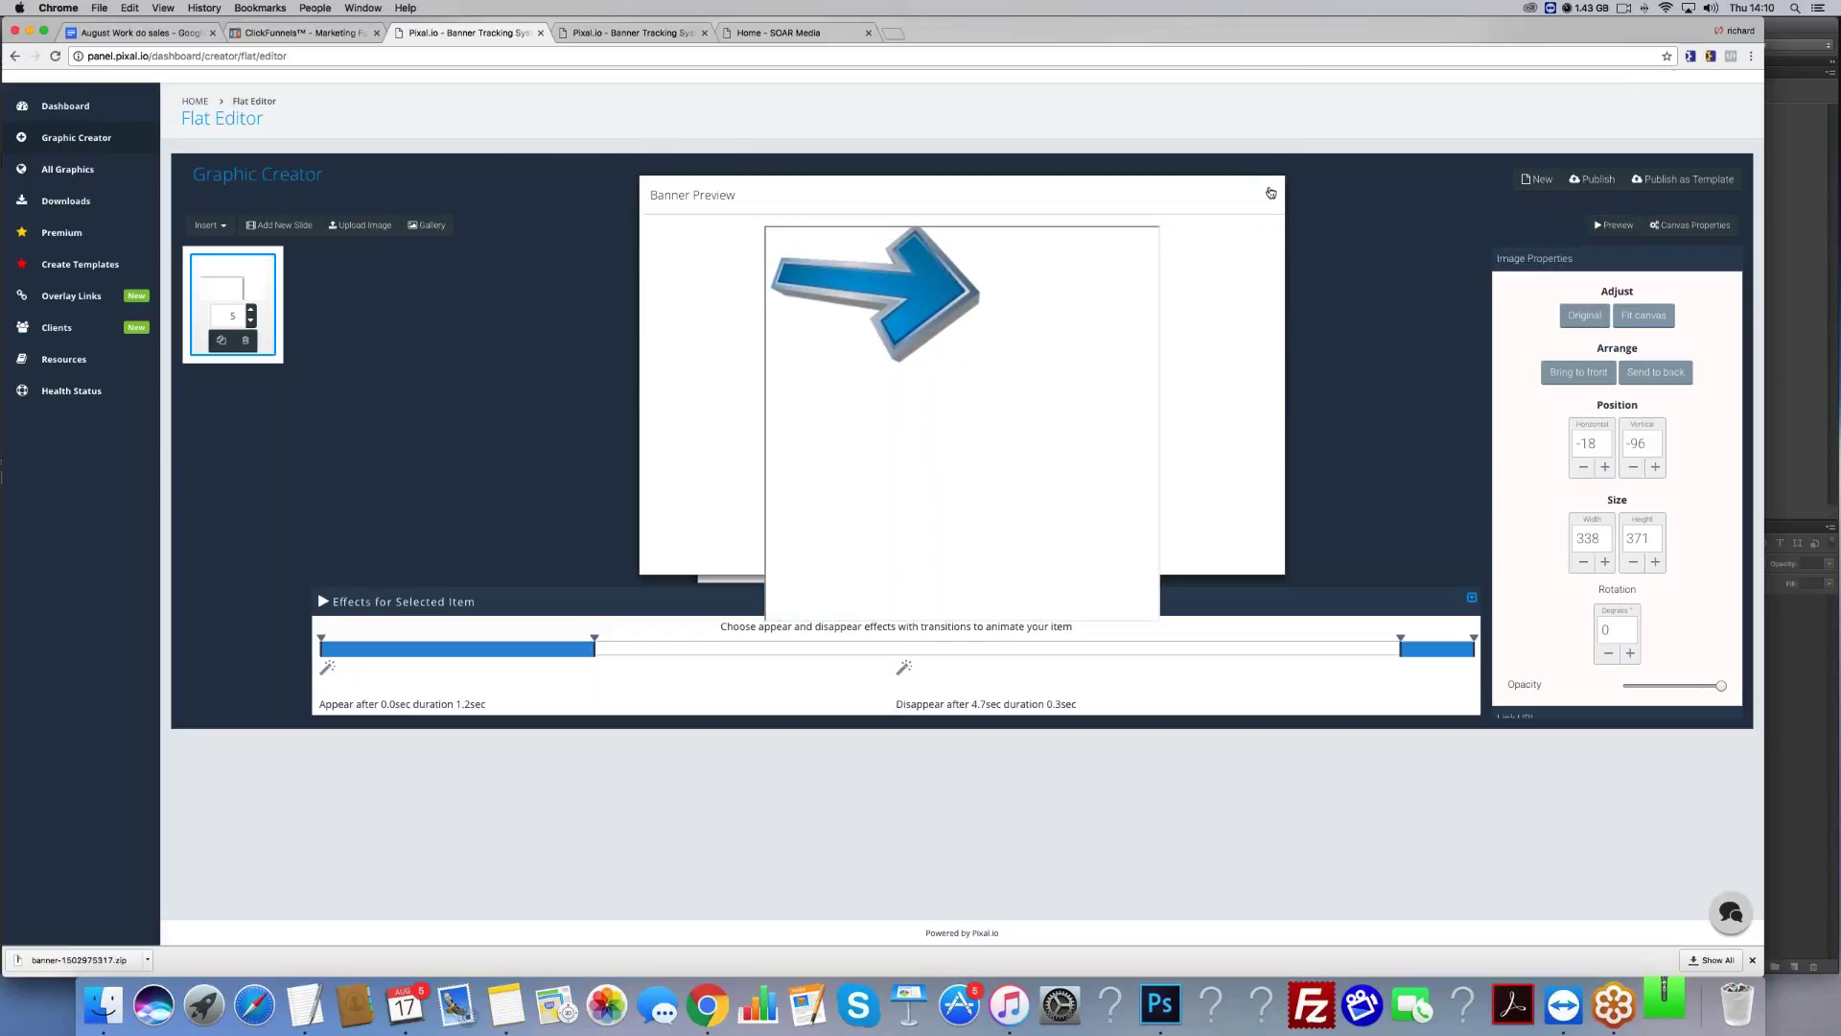
# Resize the arrow to 238 by 319, rotate it 26°, and place it at -75, -123
pyautogui.click(1269, 193)
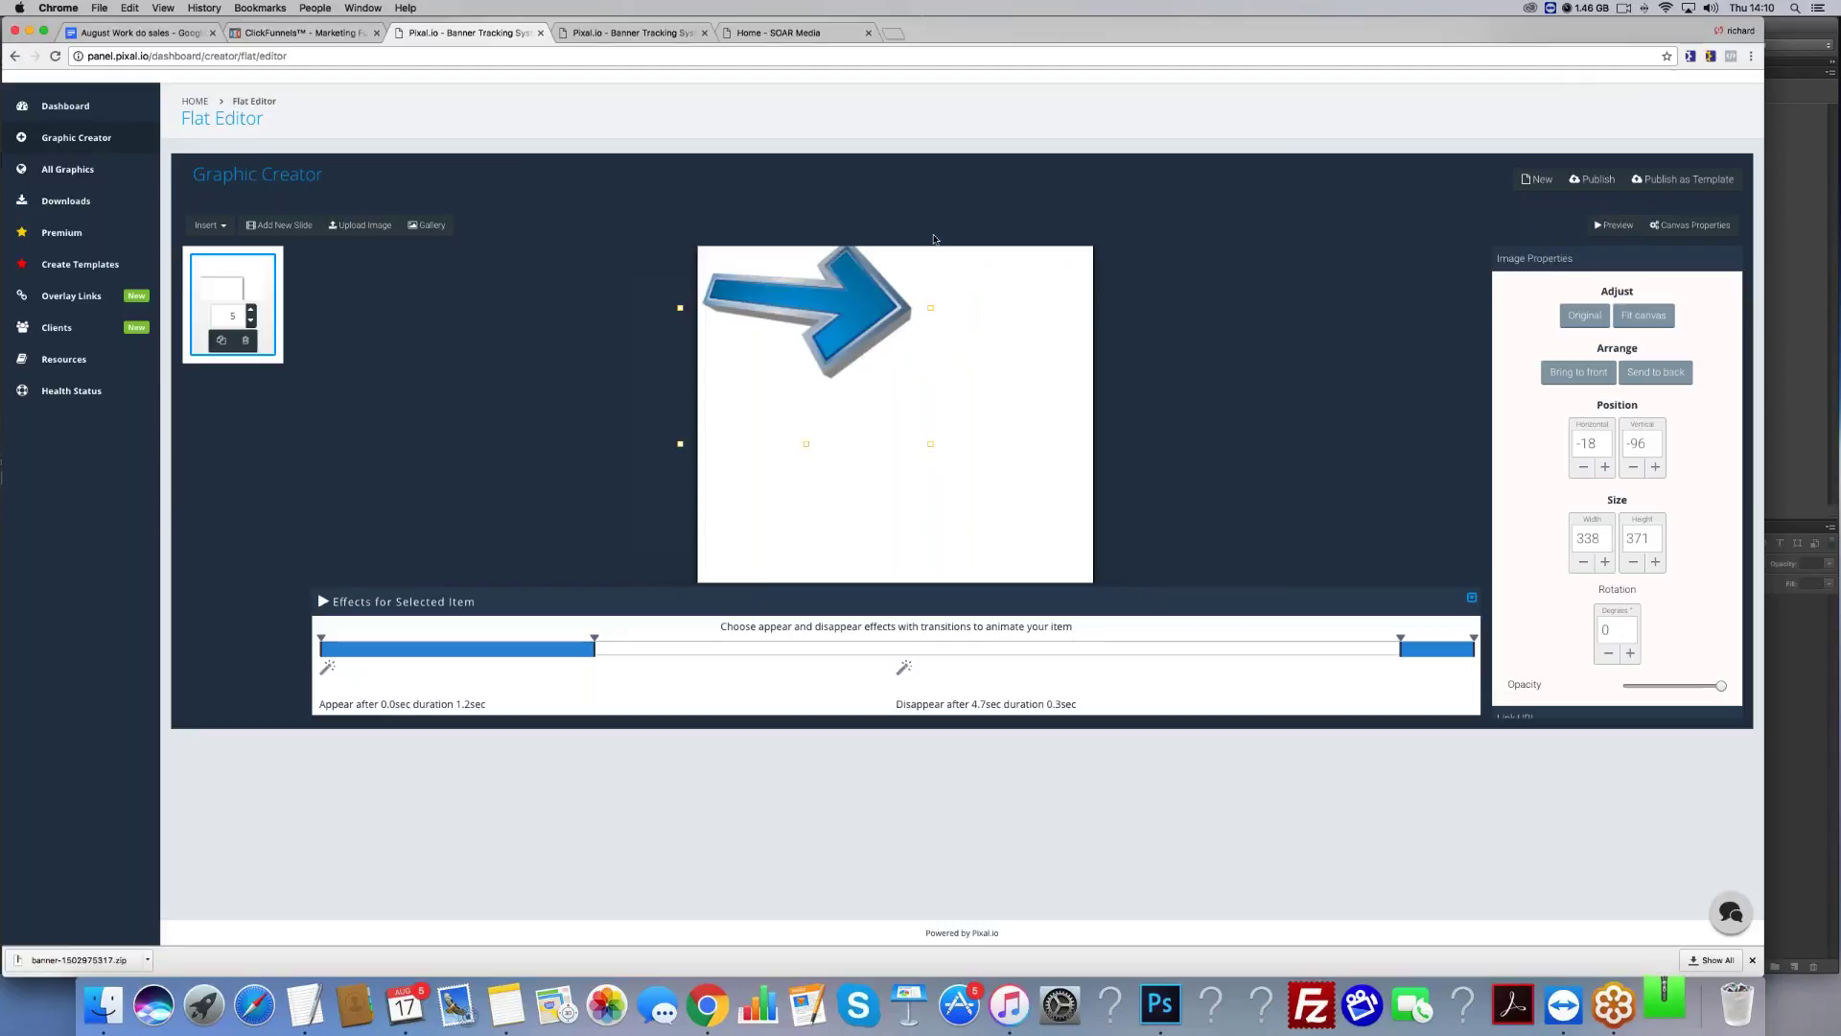
pyautogui.moveTo(681, 448); pyautogui.dragTo(756, 411)
pyautogui.moveTo(861, 285); pyautogui.dragTo(856, 394)
pyautogui.moveTo(943, 279); pyautogui.dragTo(974, 355)
pyautogui.moveTo(874, 441); pyautogui.dragTo(766, 311)
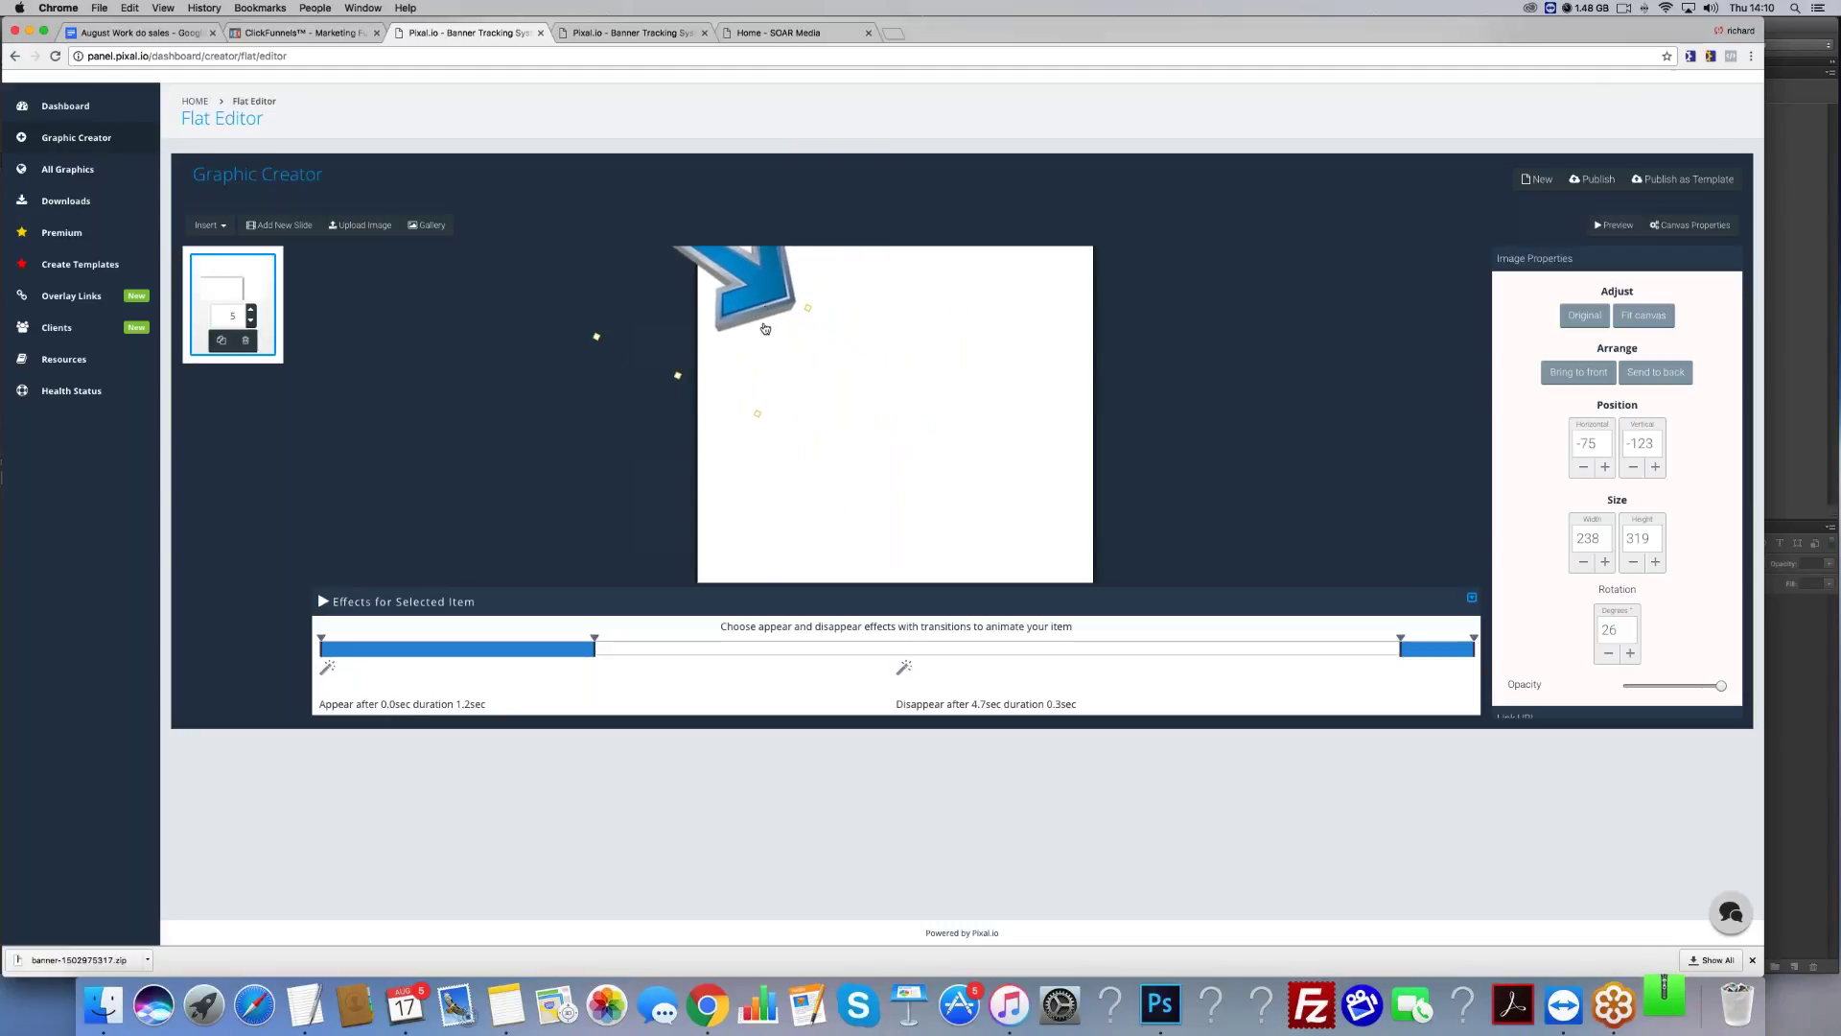
pyautogui.click(1615, 224)
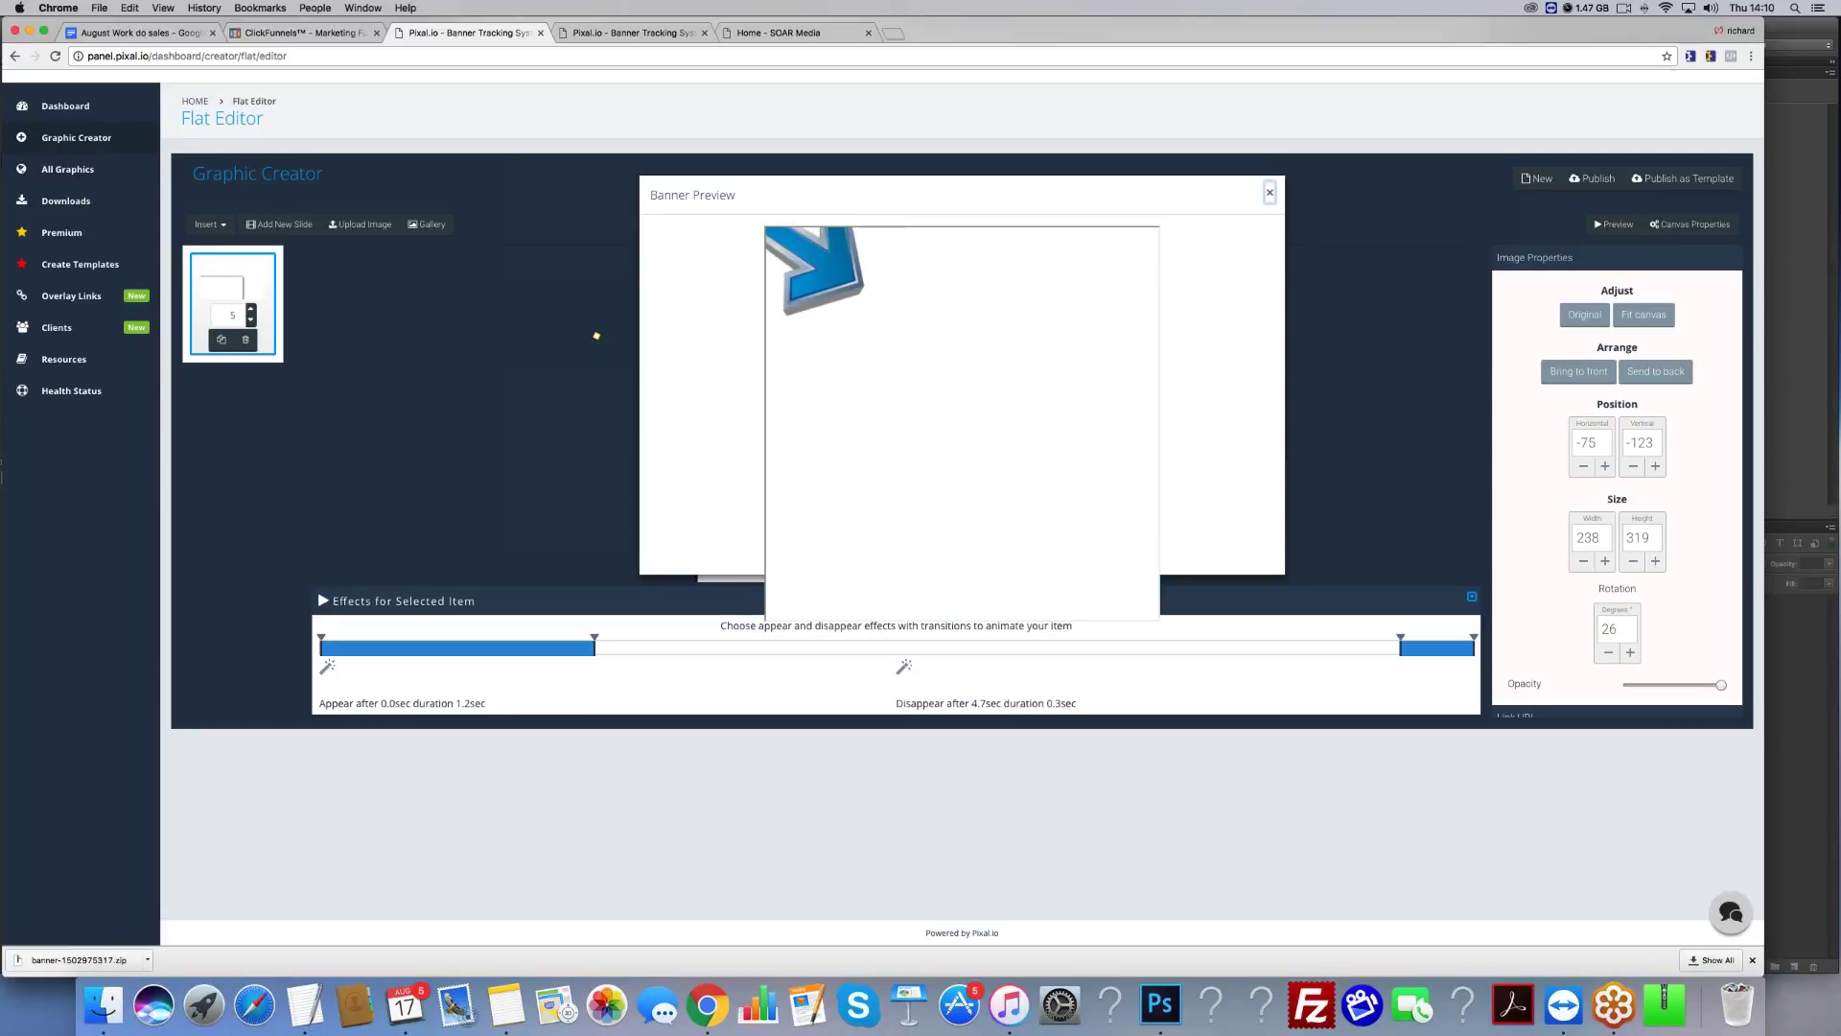
pyautogui.click(1266, 192)
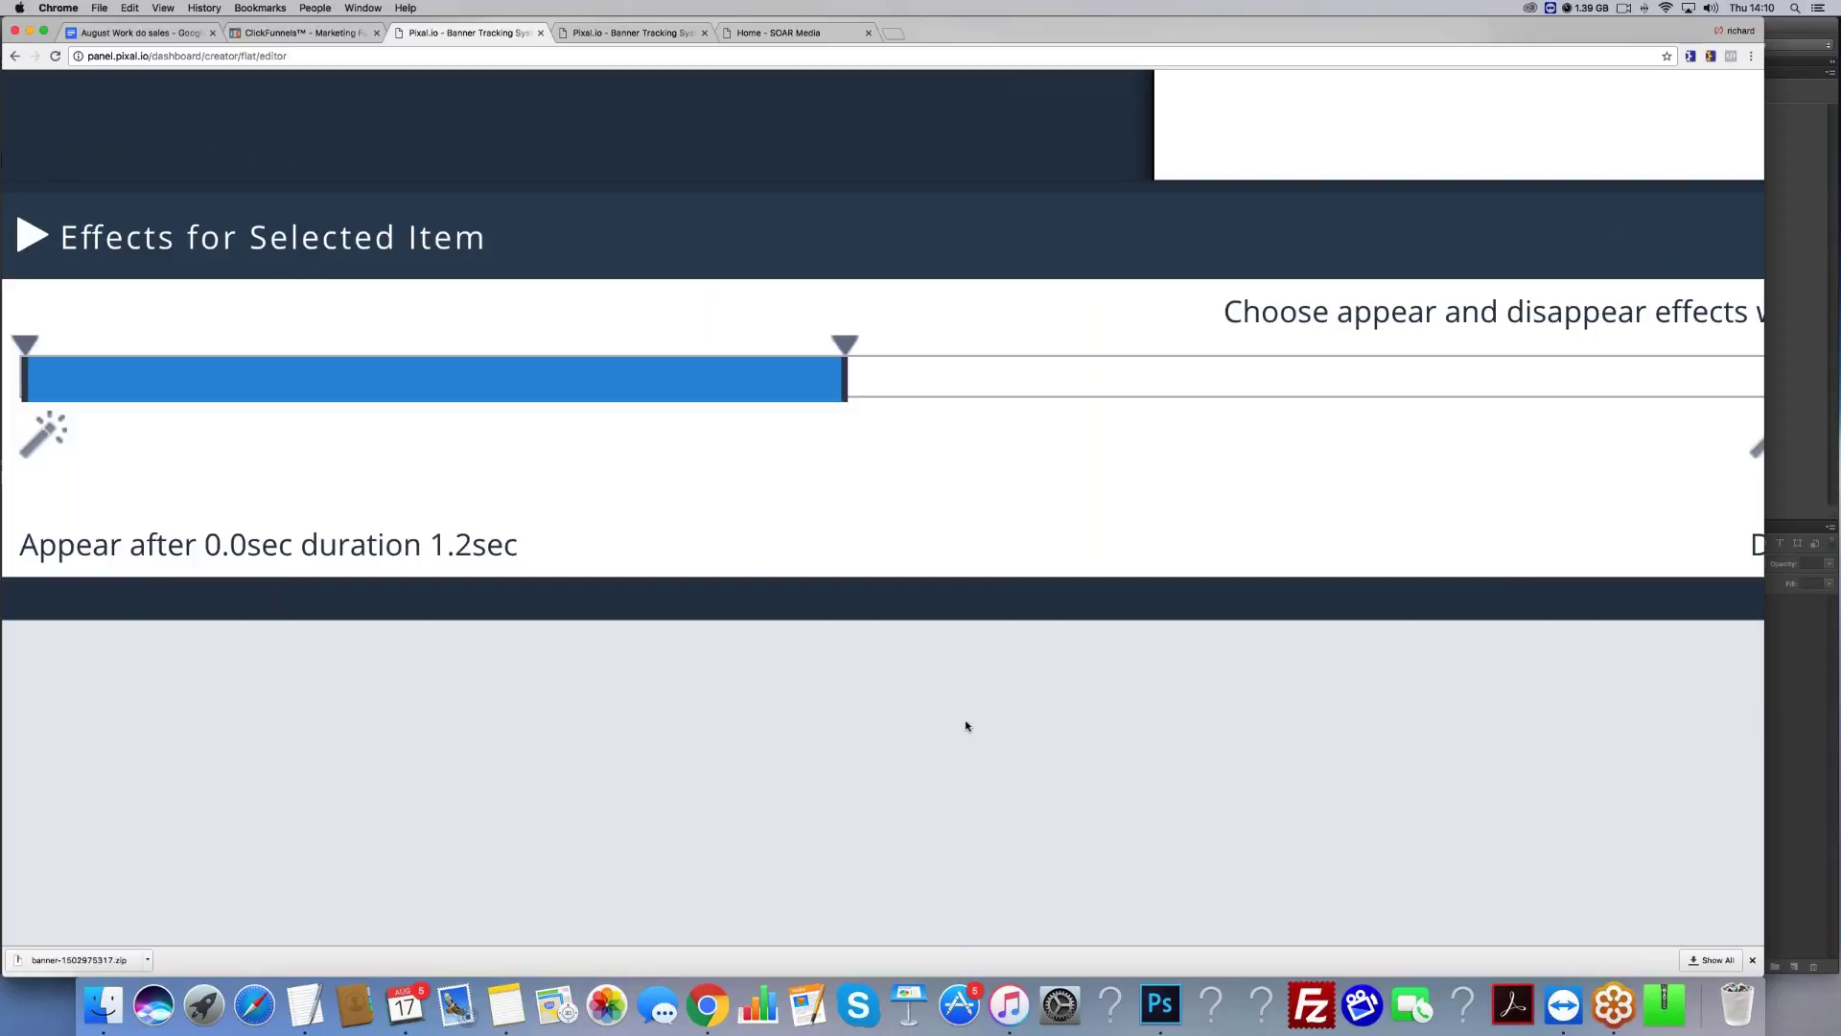
pyautogui.scroll(1, 966, 726)
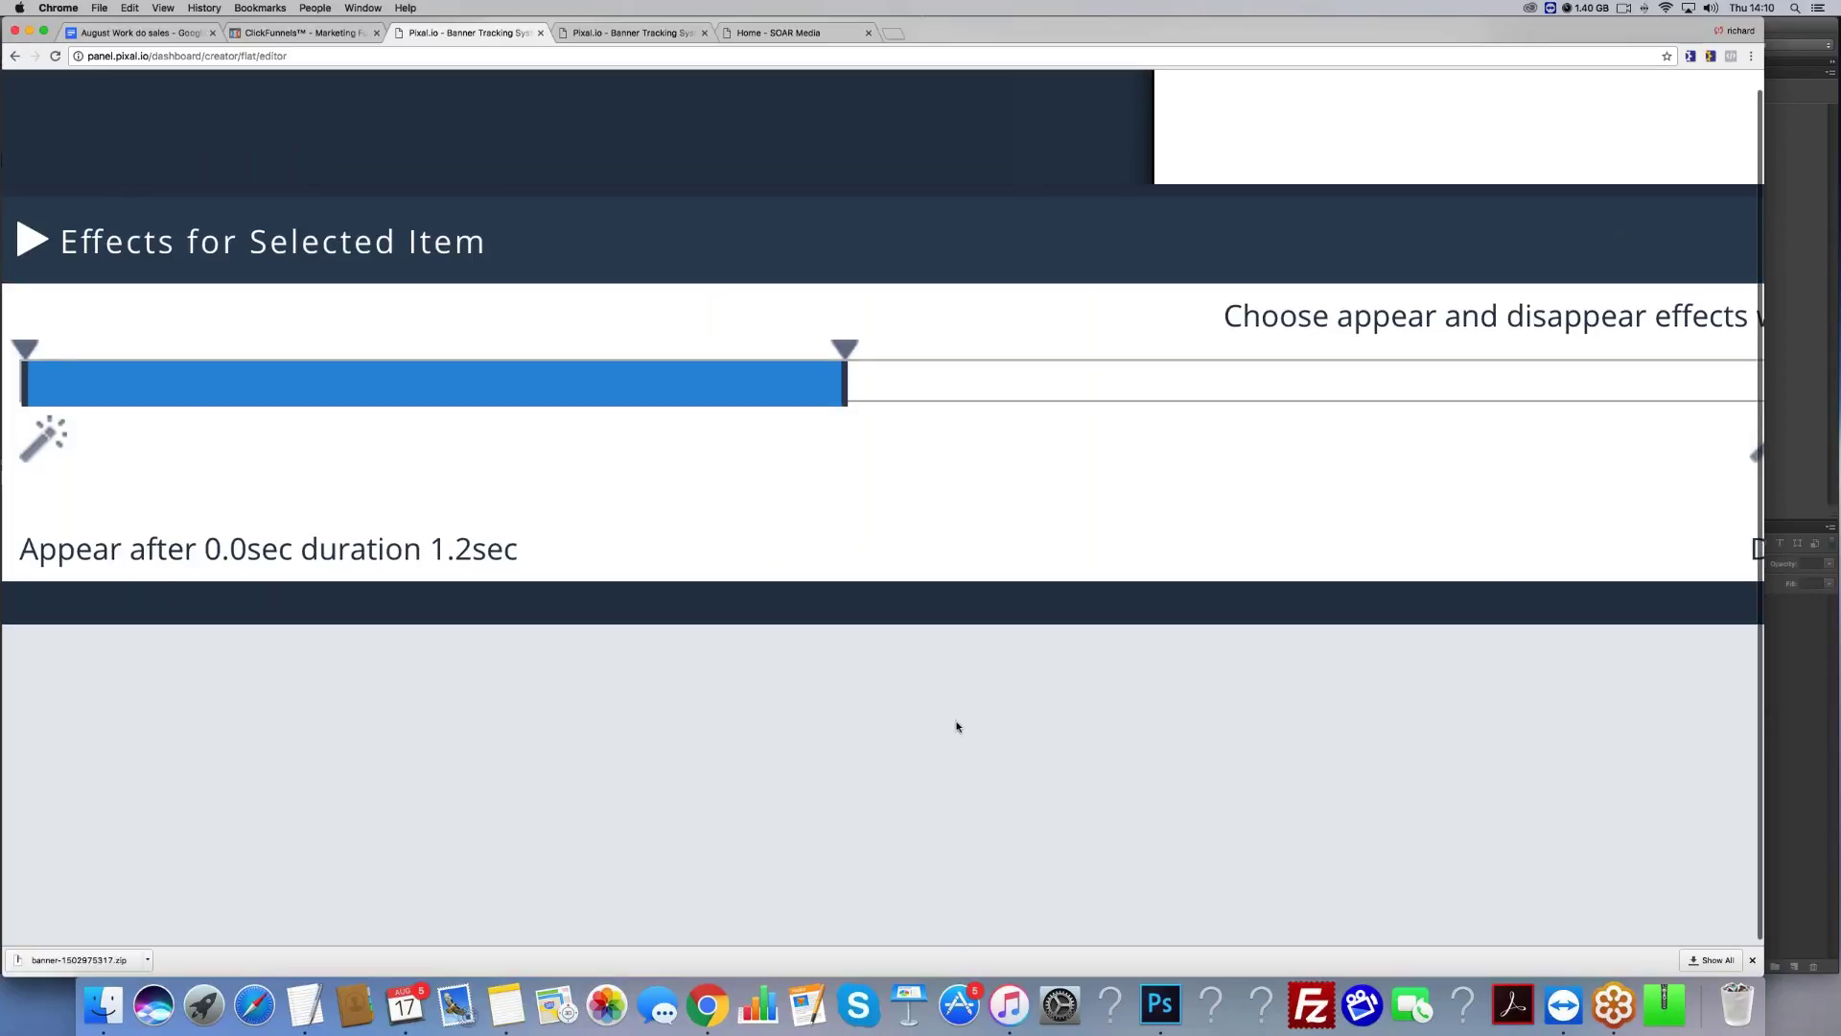
pyautogui.scroll(10, 1036, 172)
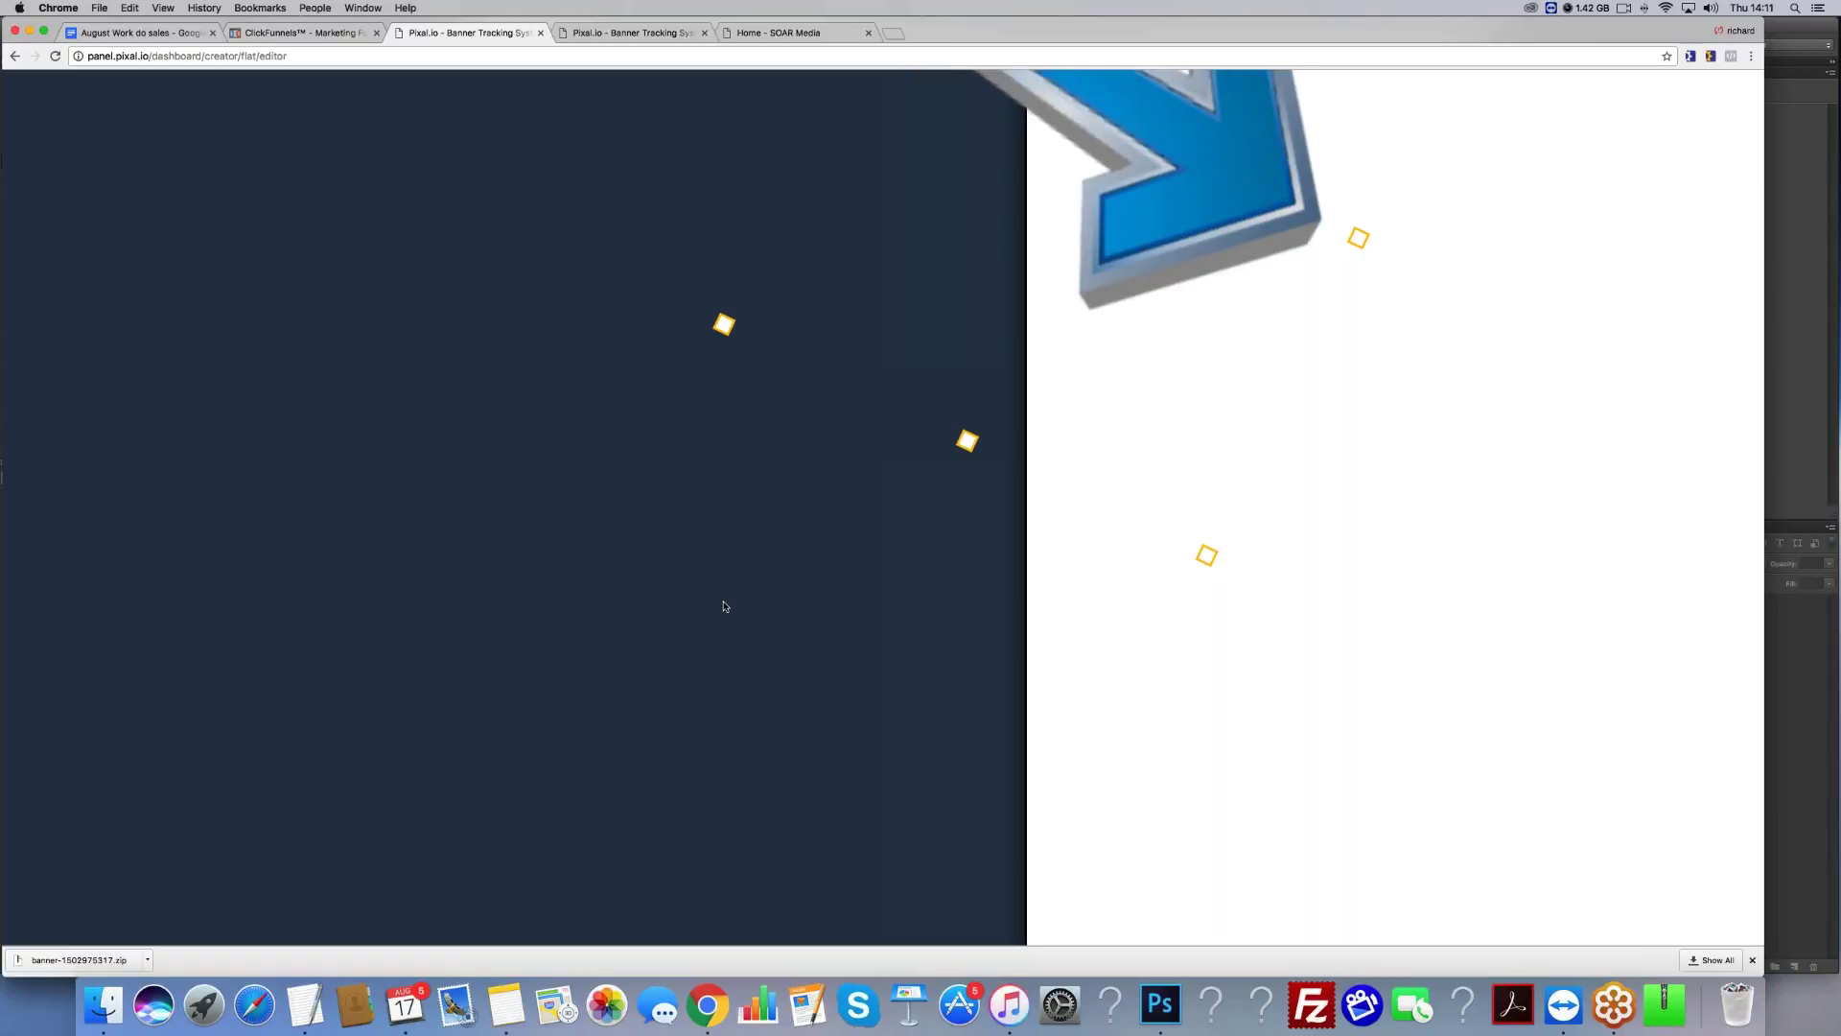
pyautogui.scroll(7, 724, 606)
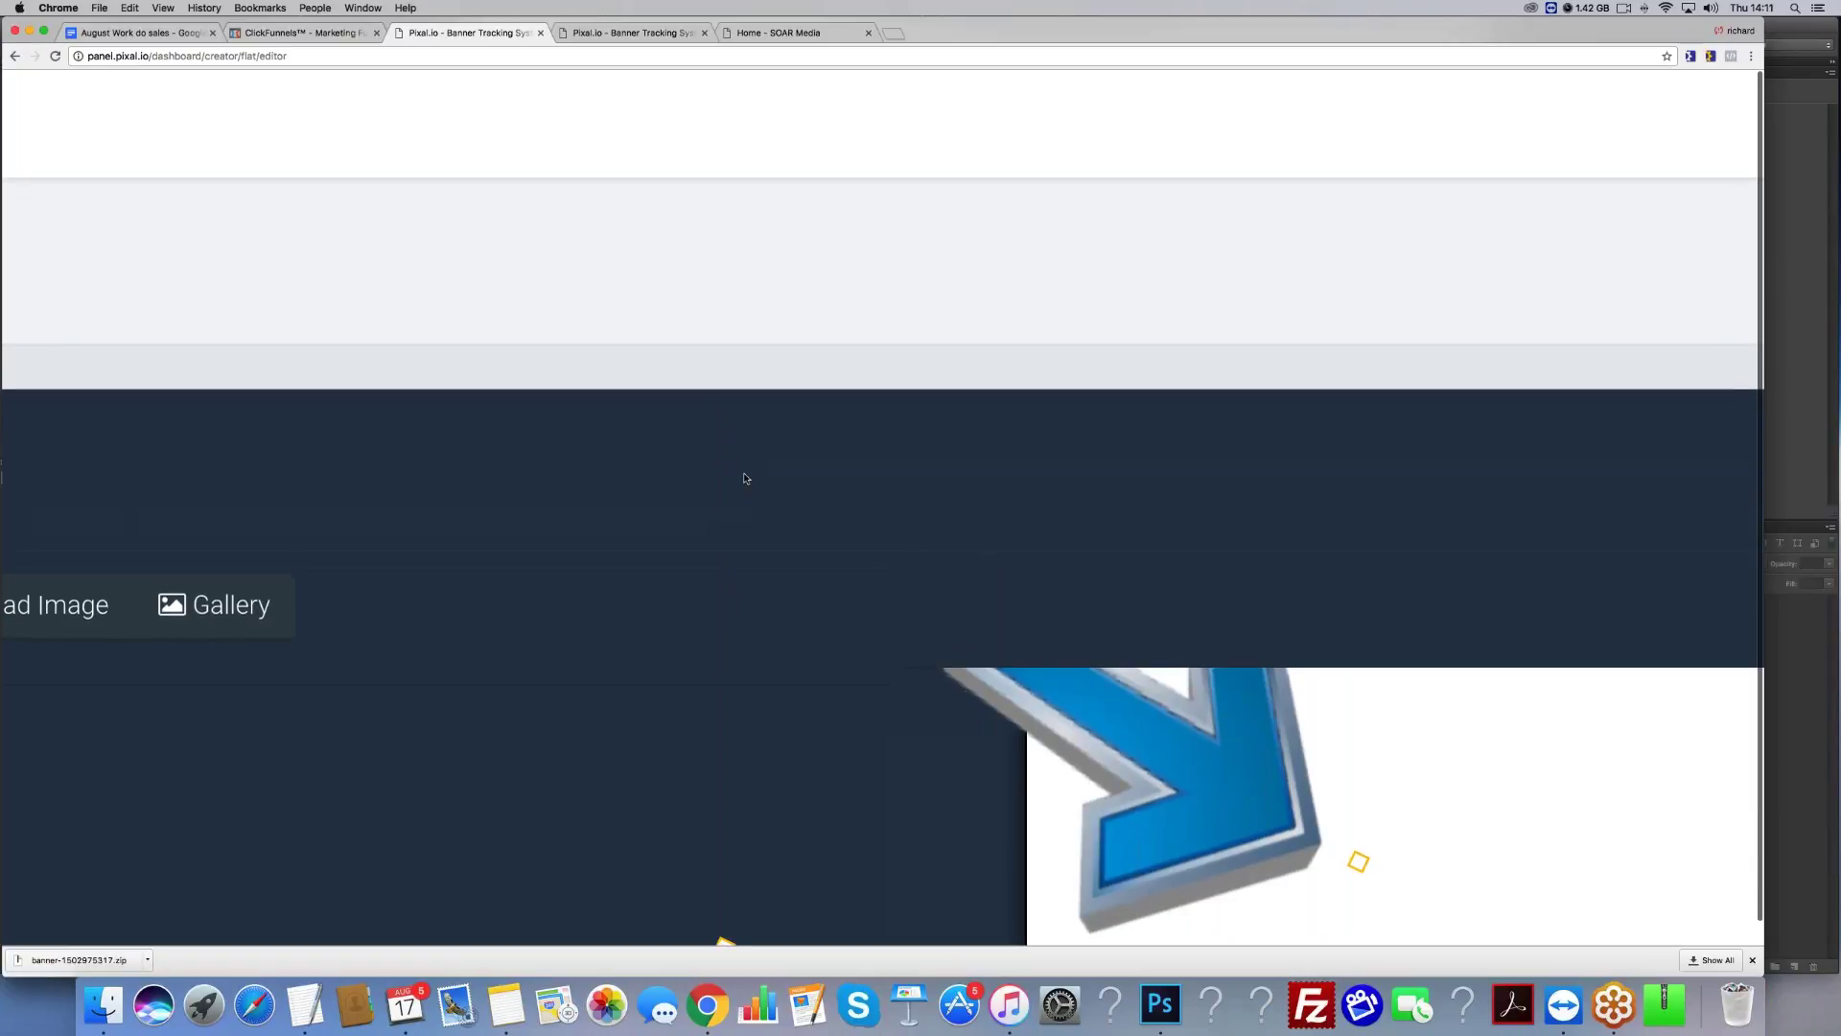
pyautogui.scroll(2, 715, 469)
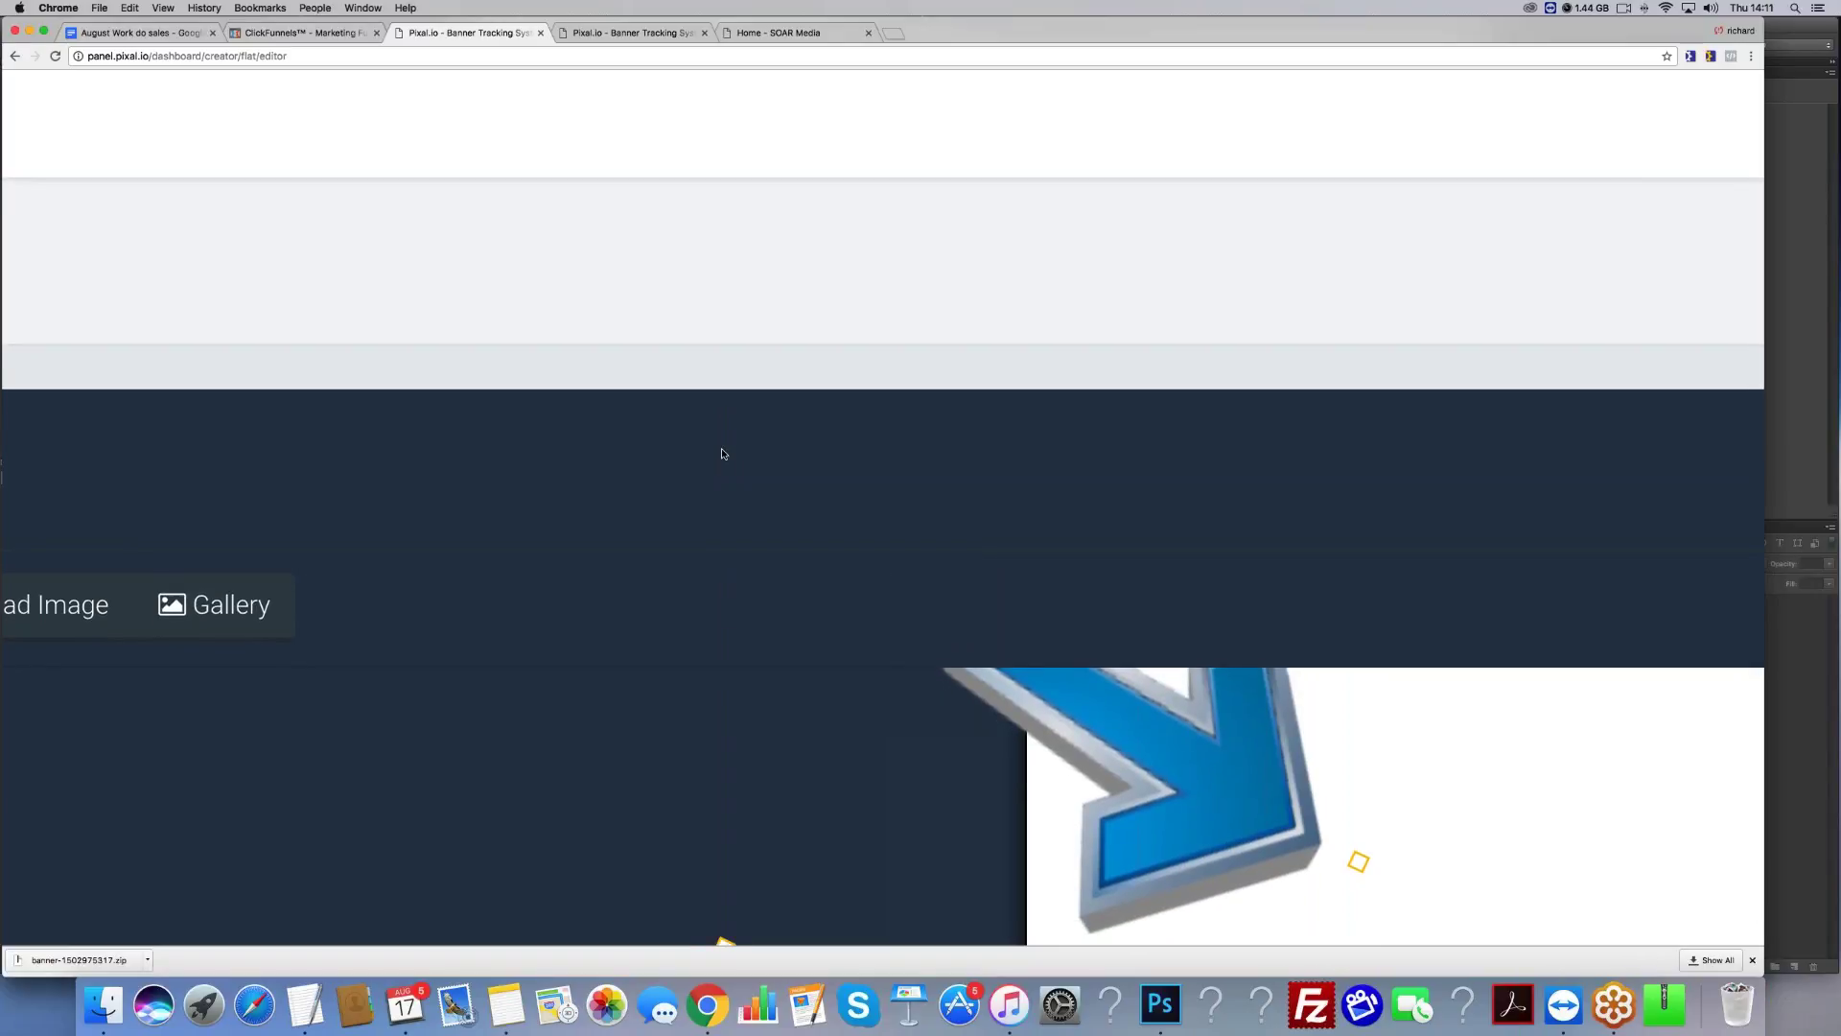
pyautogui.click(1751, 56)
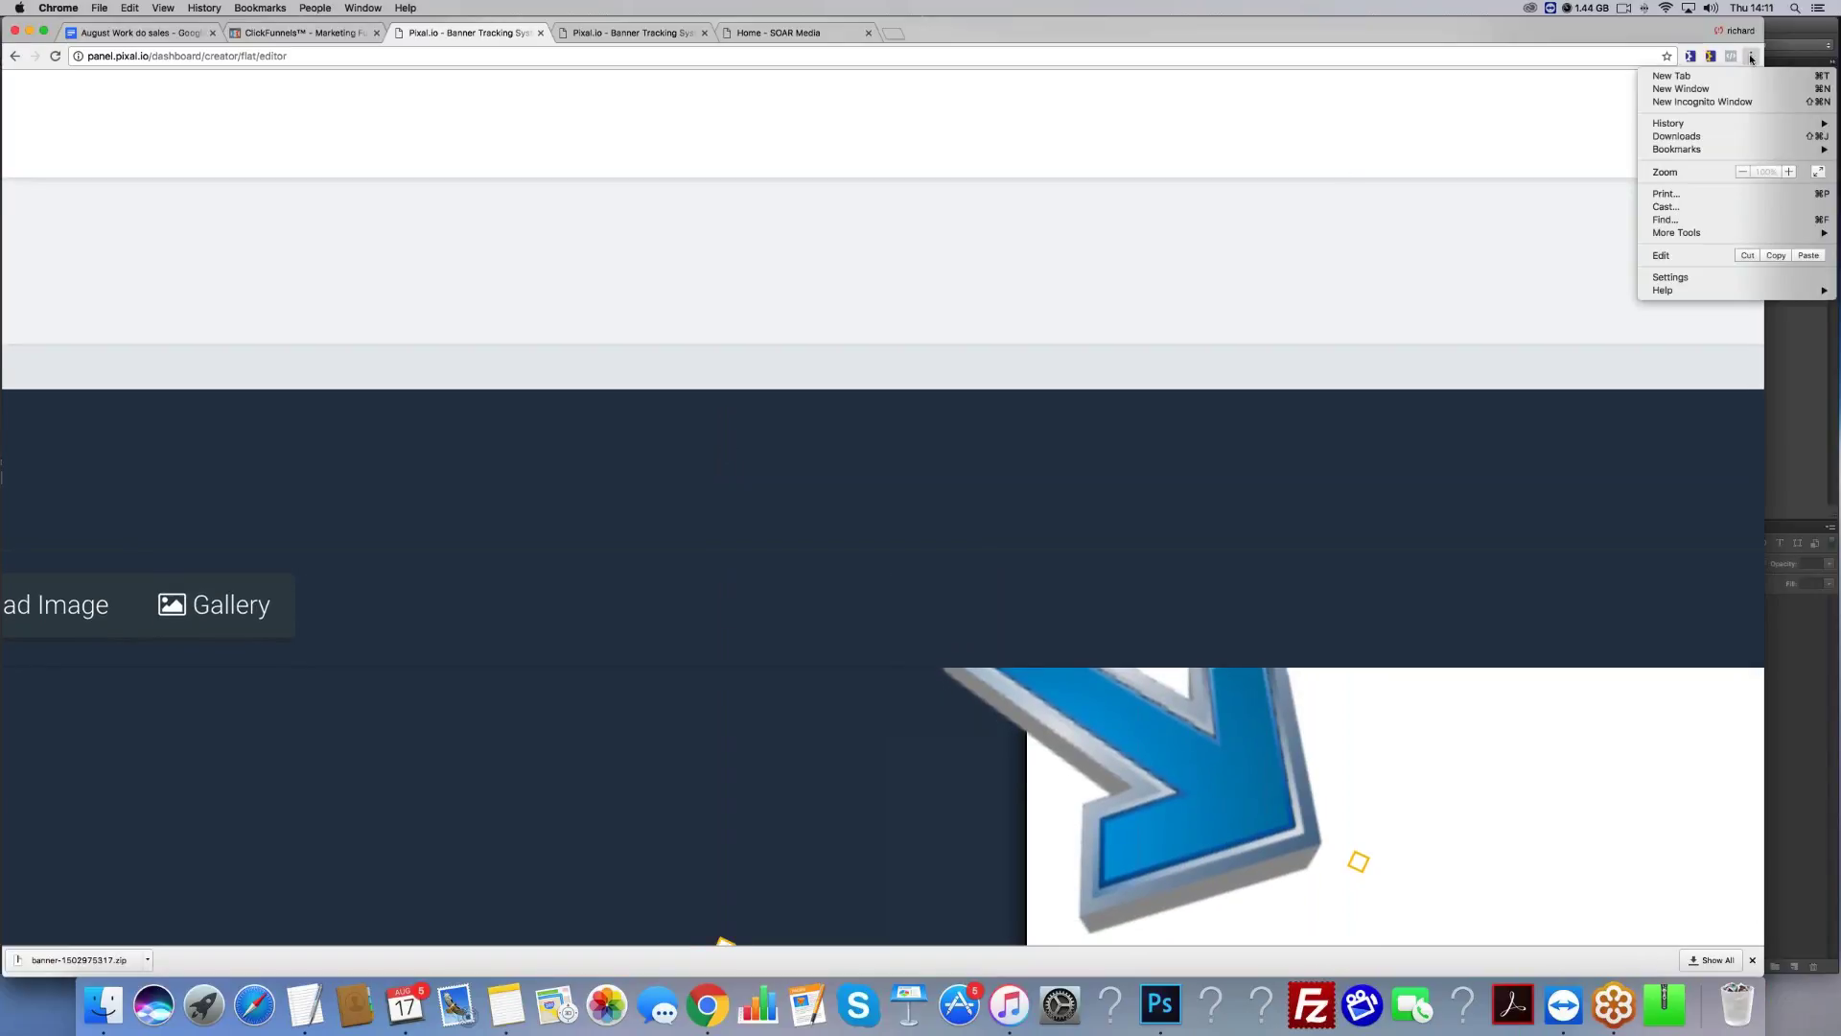
pyautogui.click(1743, 172)
pyautogui.click(1744, 172)
pyautogui.click(1744, 173)
pyautogui.click(1743, 173)
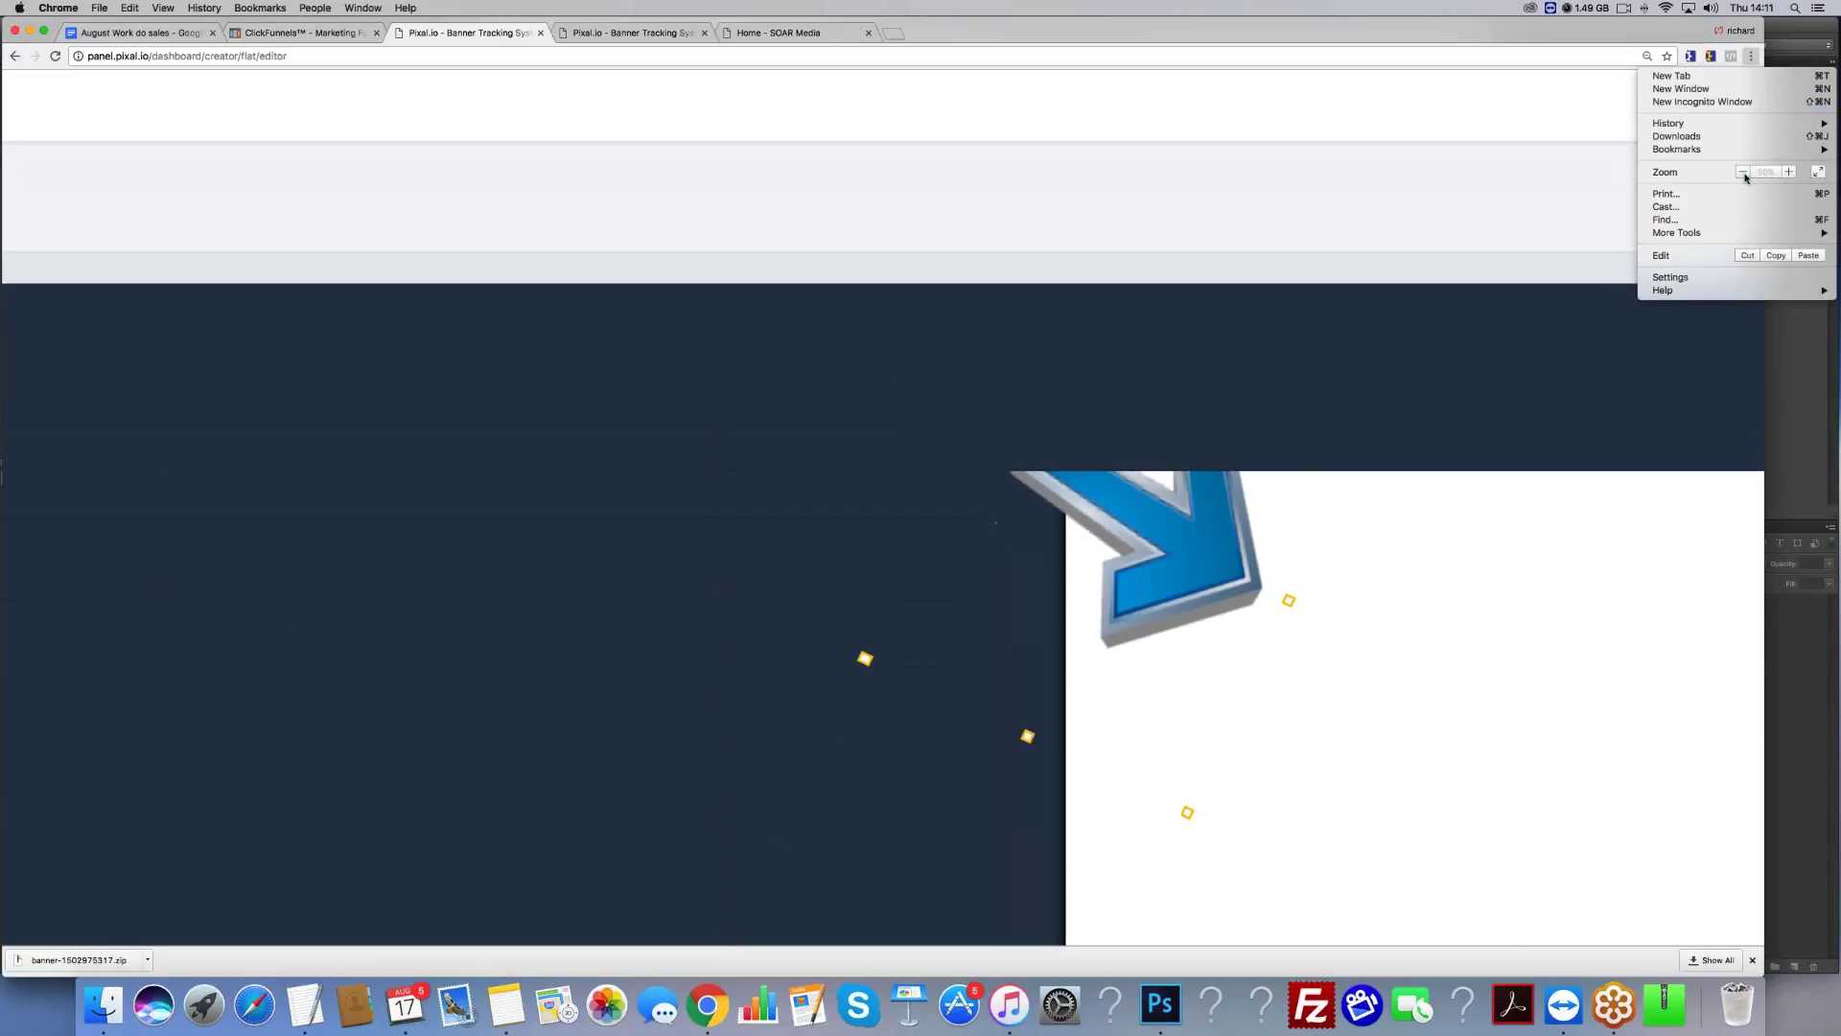
pyautogui.click(1743, 173)
pyautogui.click(1743, 173)
pyautogui.click(1743, 173)
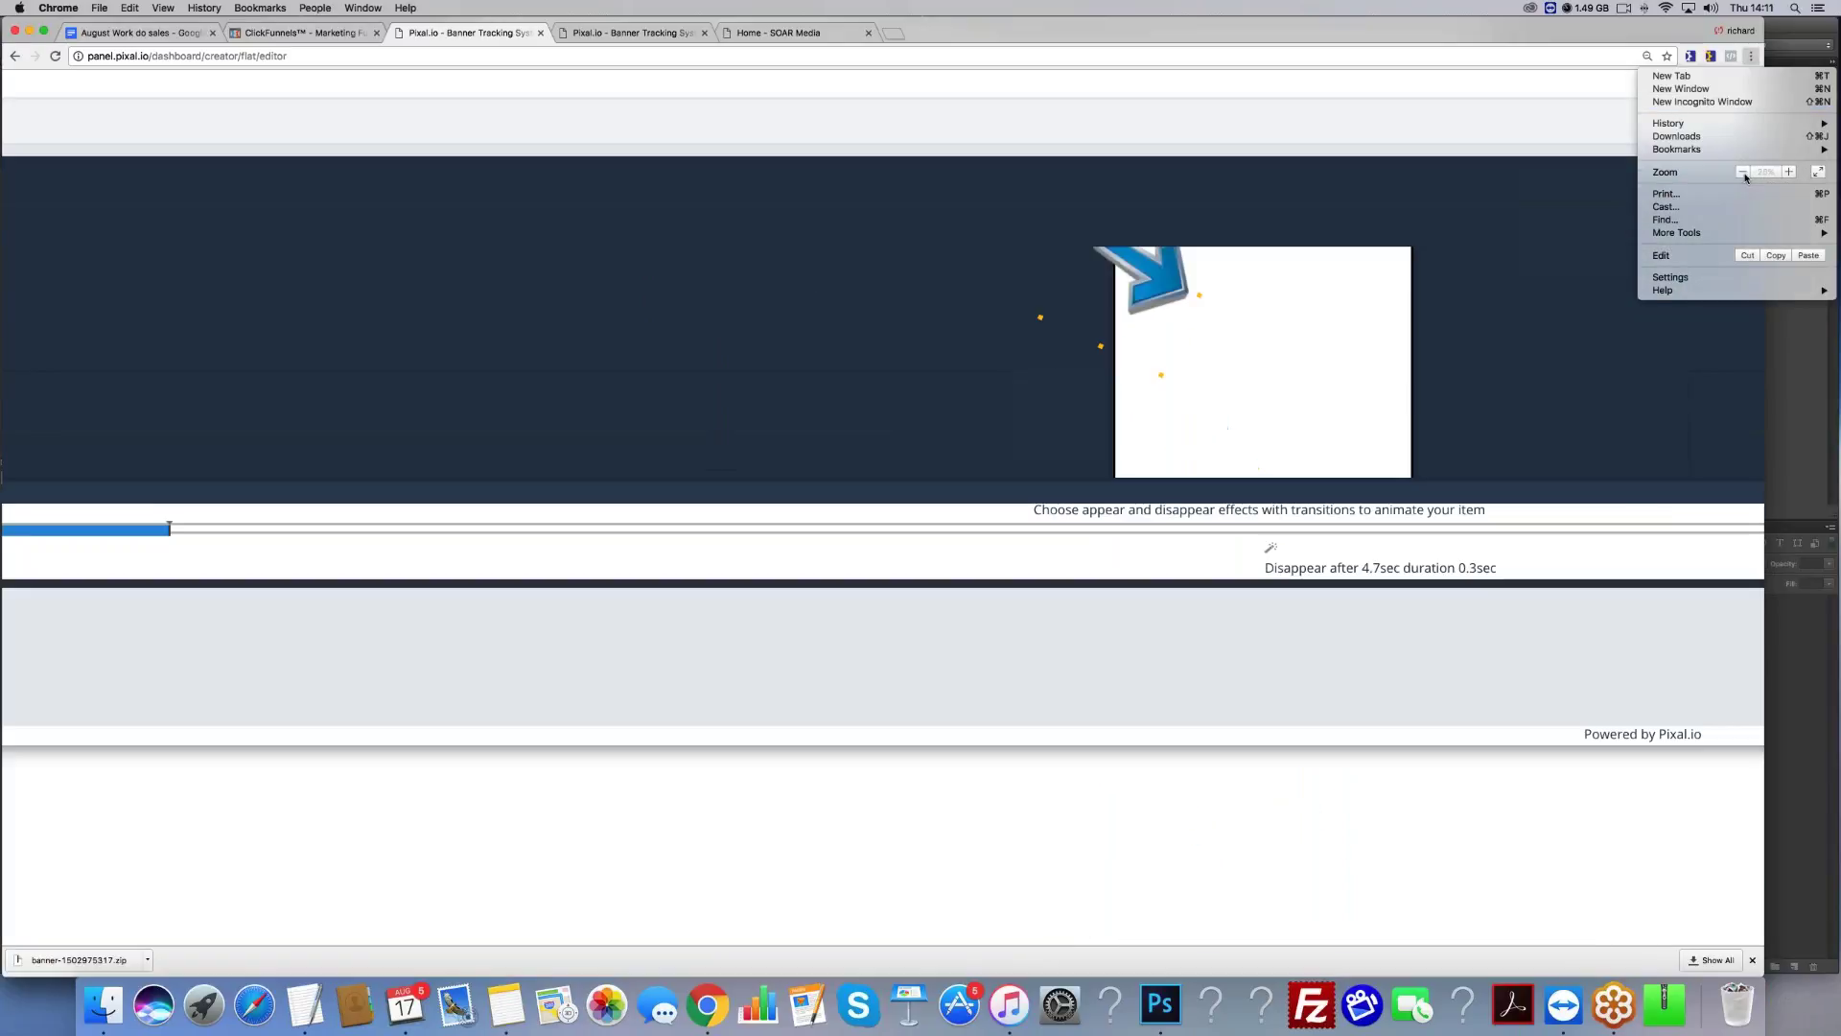
pyautogui.click(847, 311)
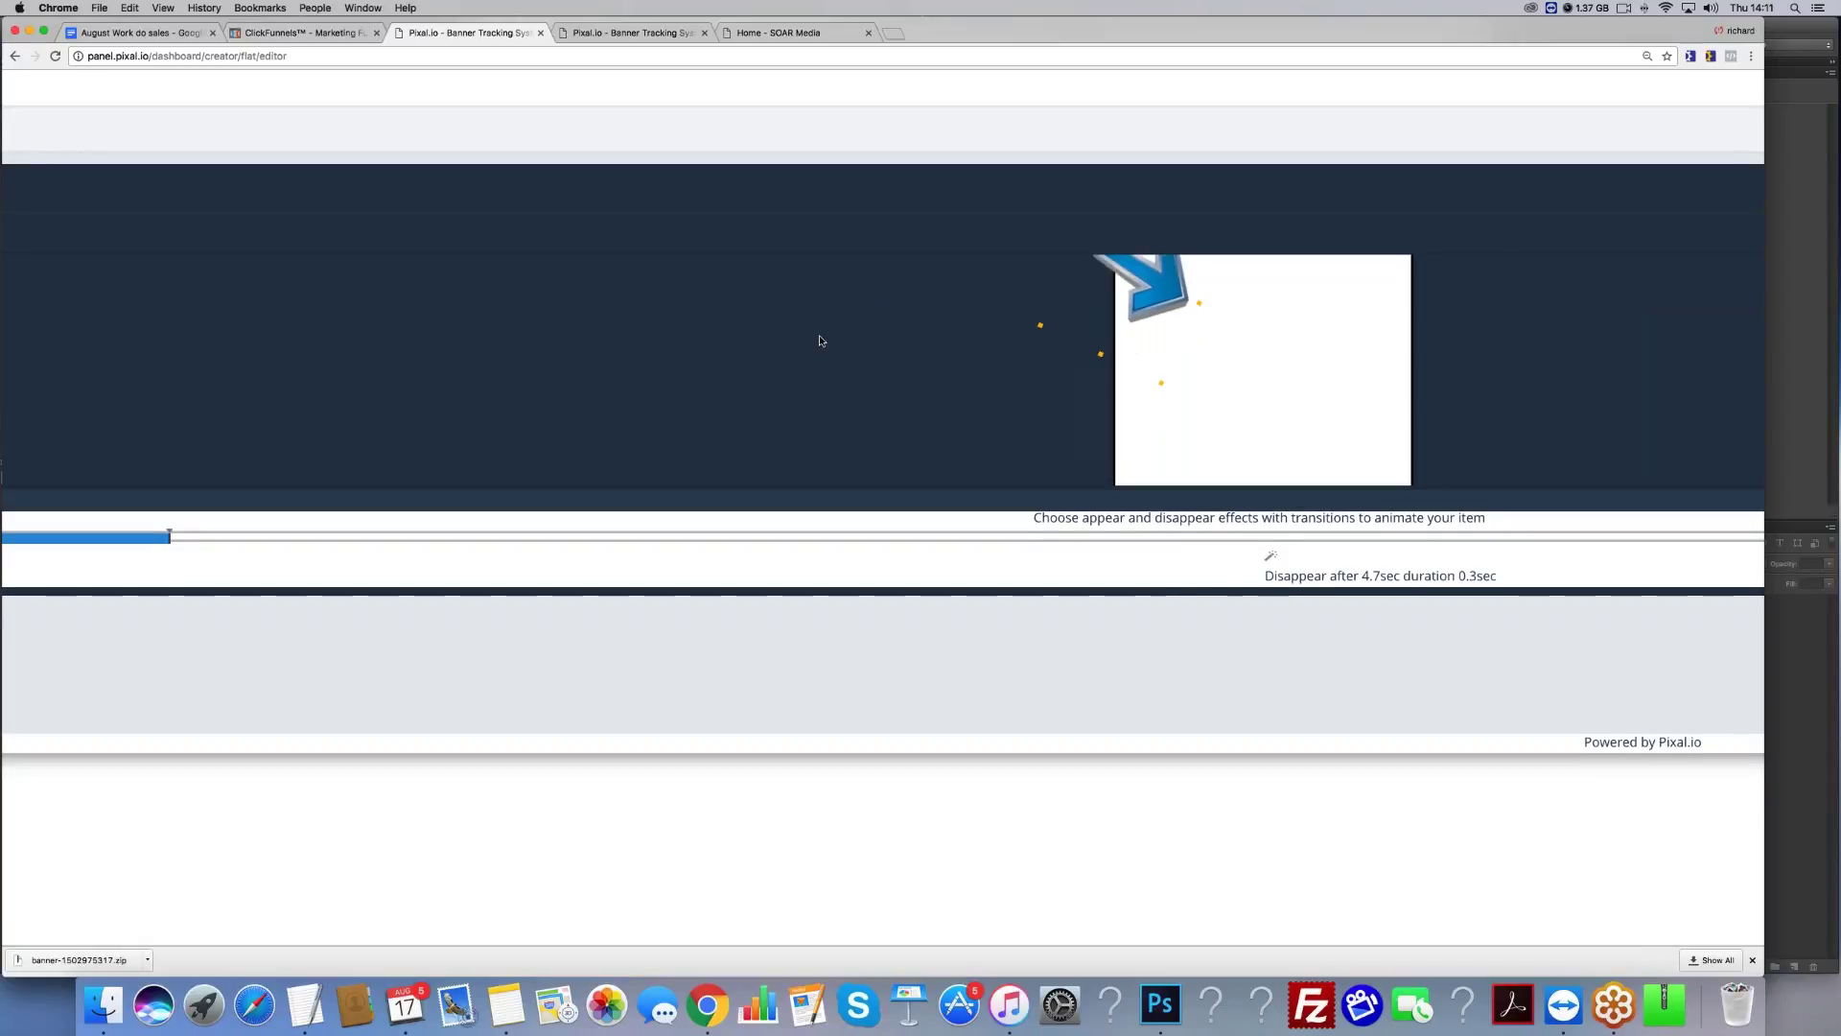
pyautogui.click(1751, 56)
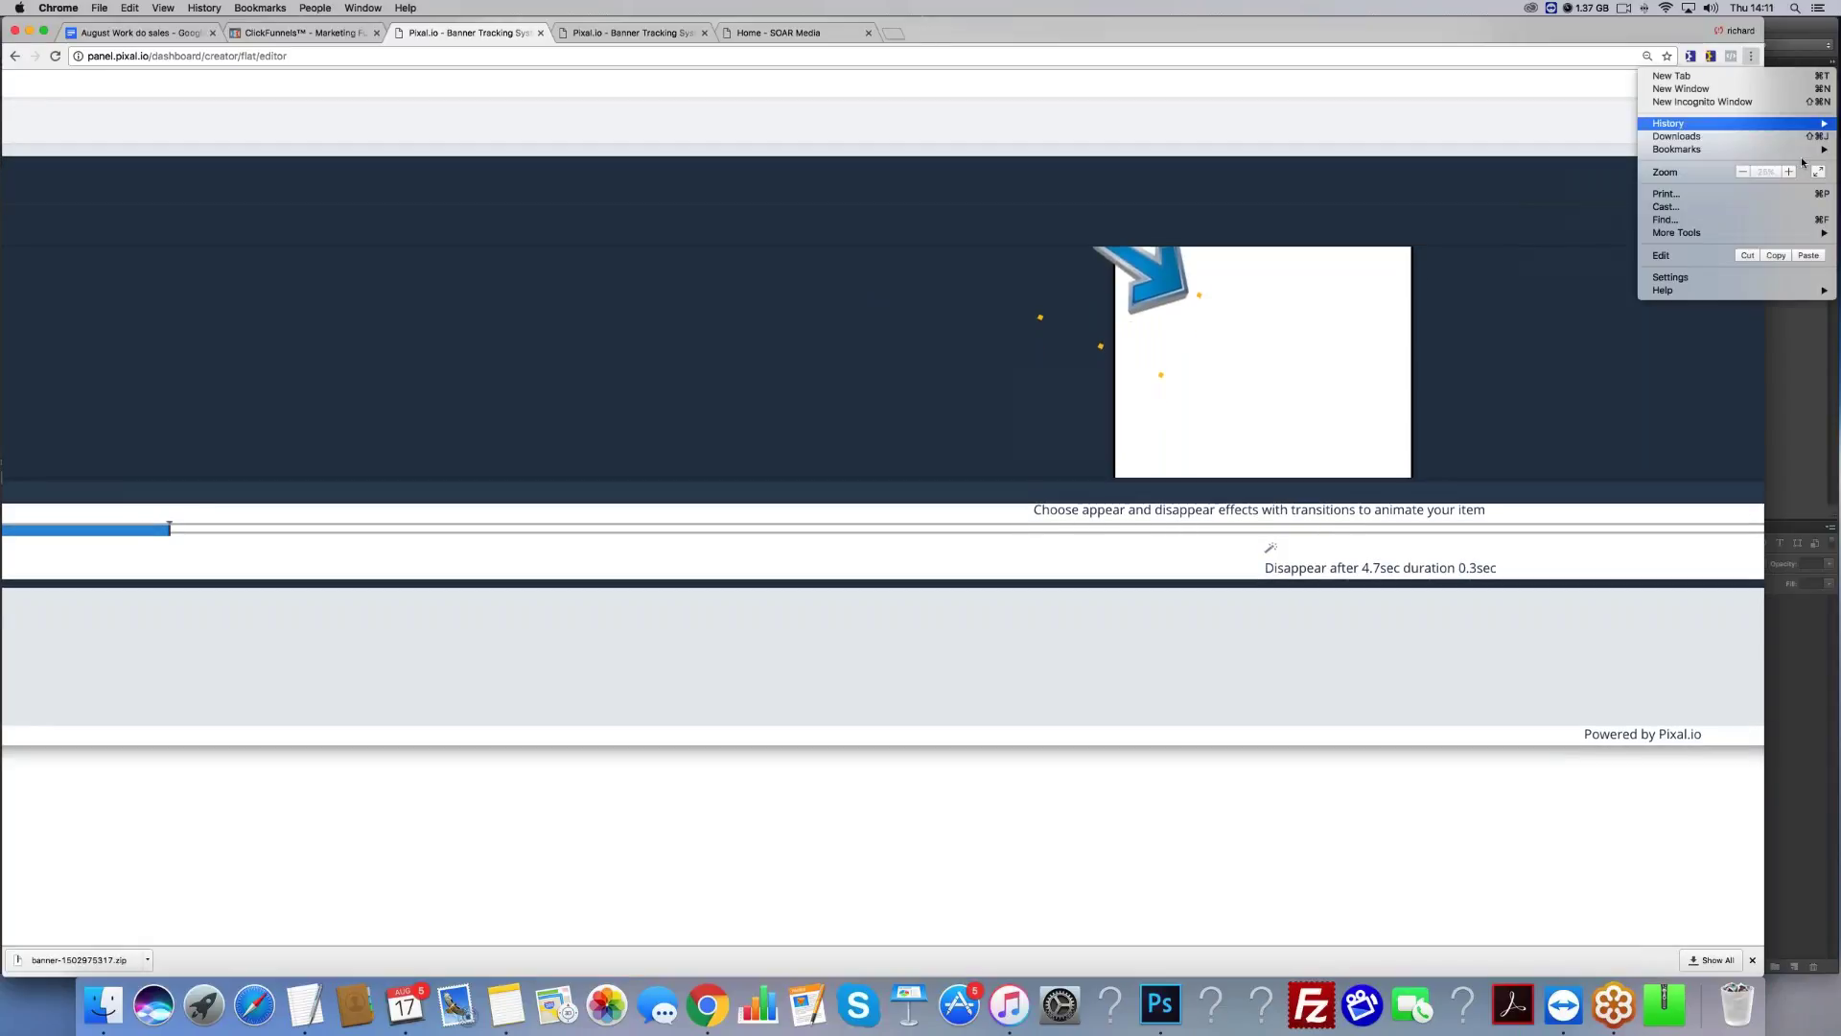
pyautogui.click(1789, 172)
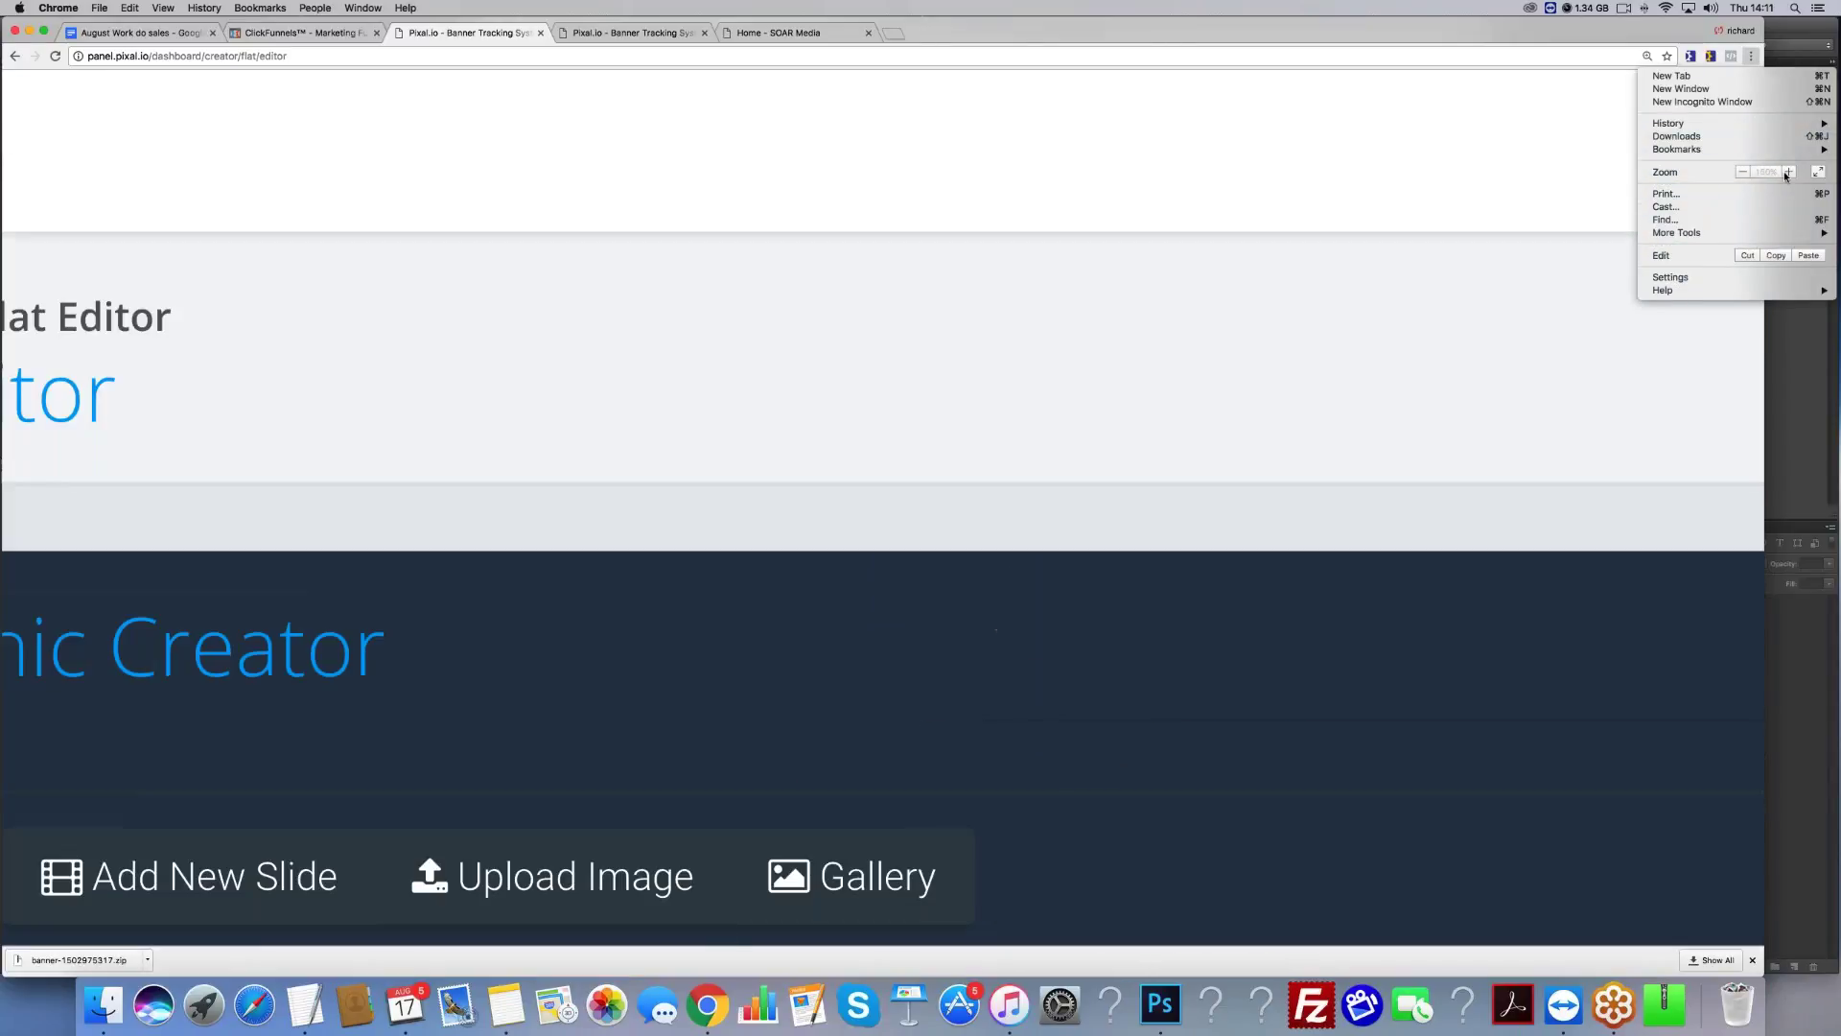
pyautogui.click(1745, 172)
pyautogui.click(1746, 174)
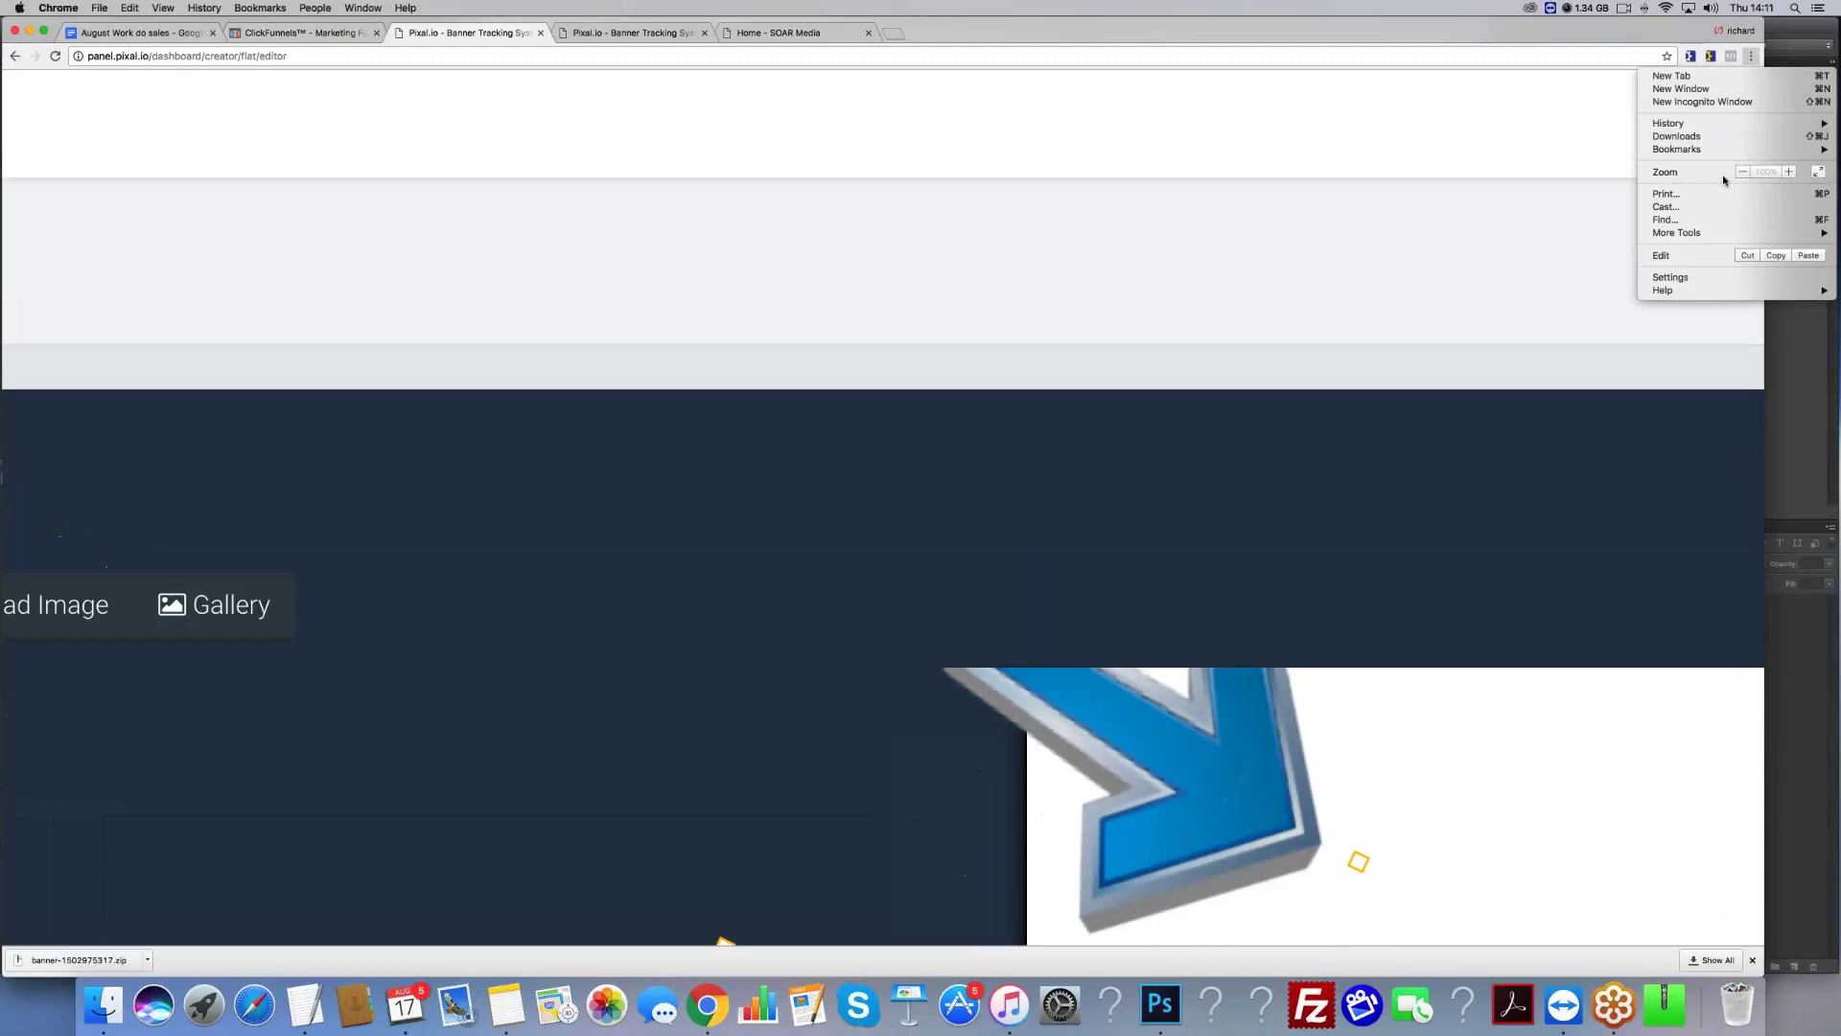
pyautogui.click(844, 310)
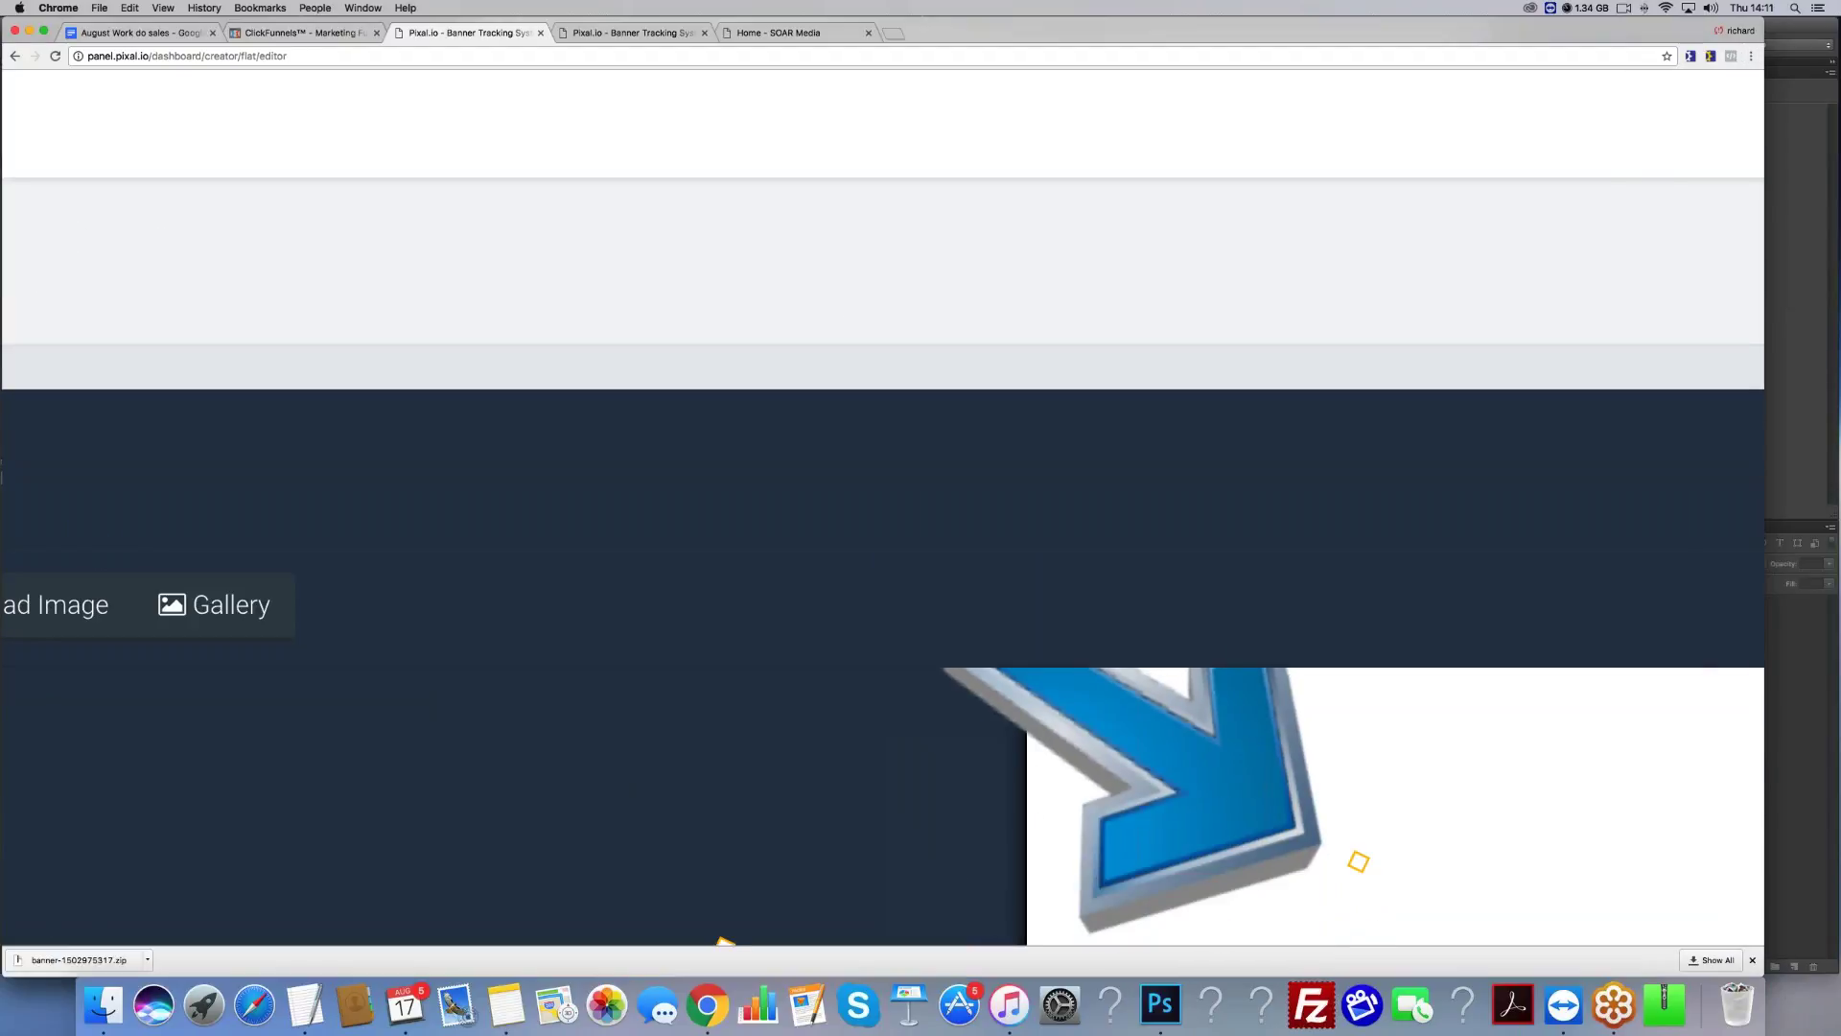
pyautogui.click(594, 33)
pyautogui.click(520, 35)
pyautogui.rightClick(769, 294)
pyautogui.rightClick(709, 268)
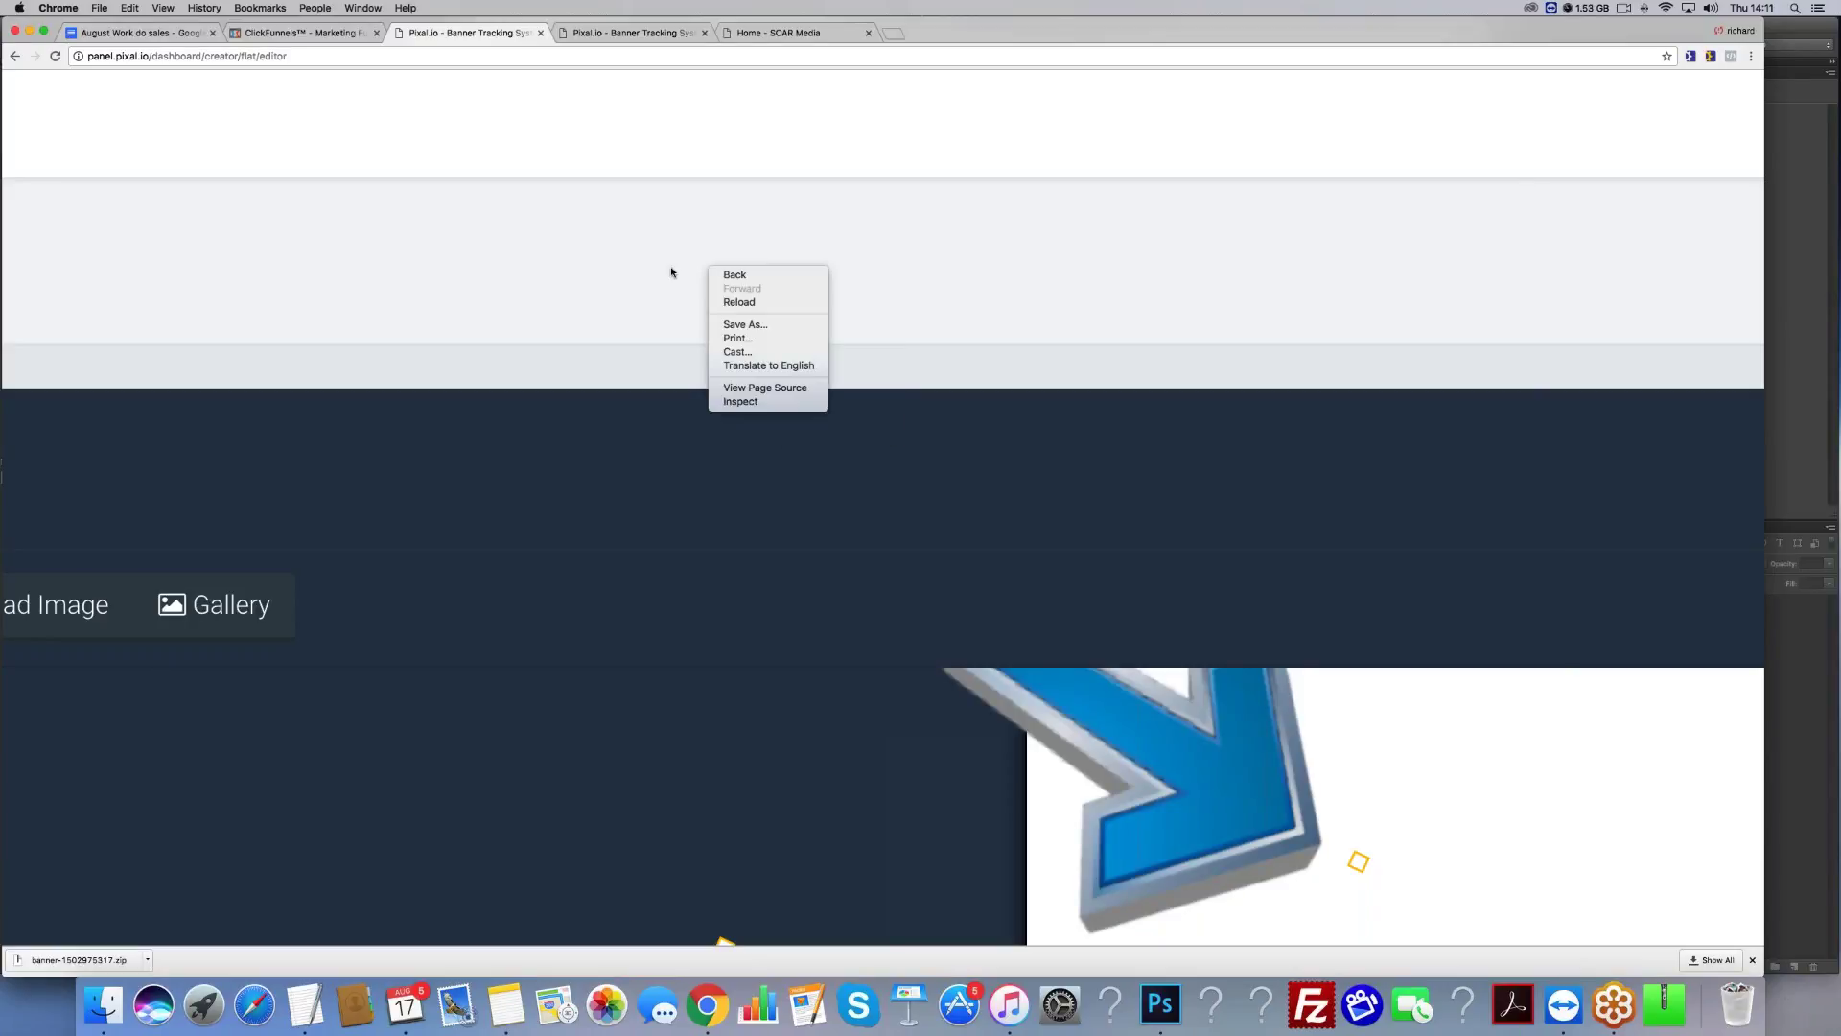
pyautogui.click(671, 236)
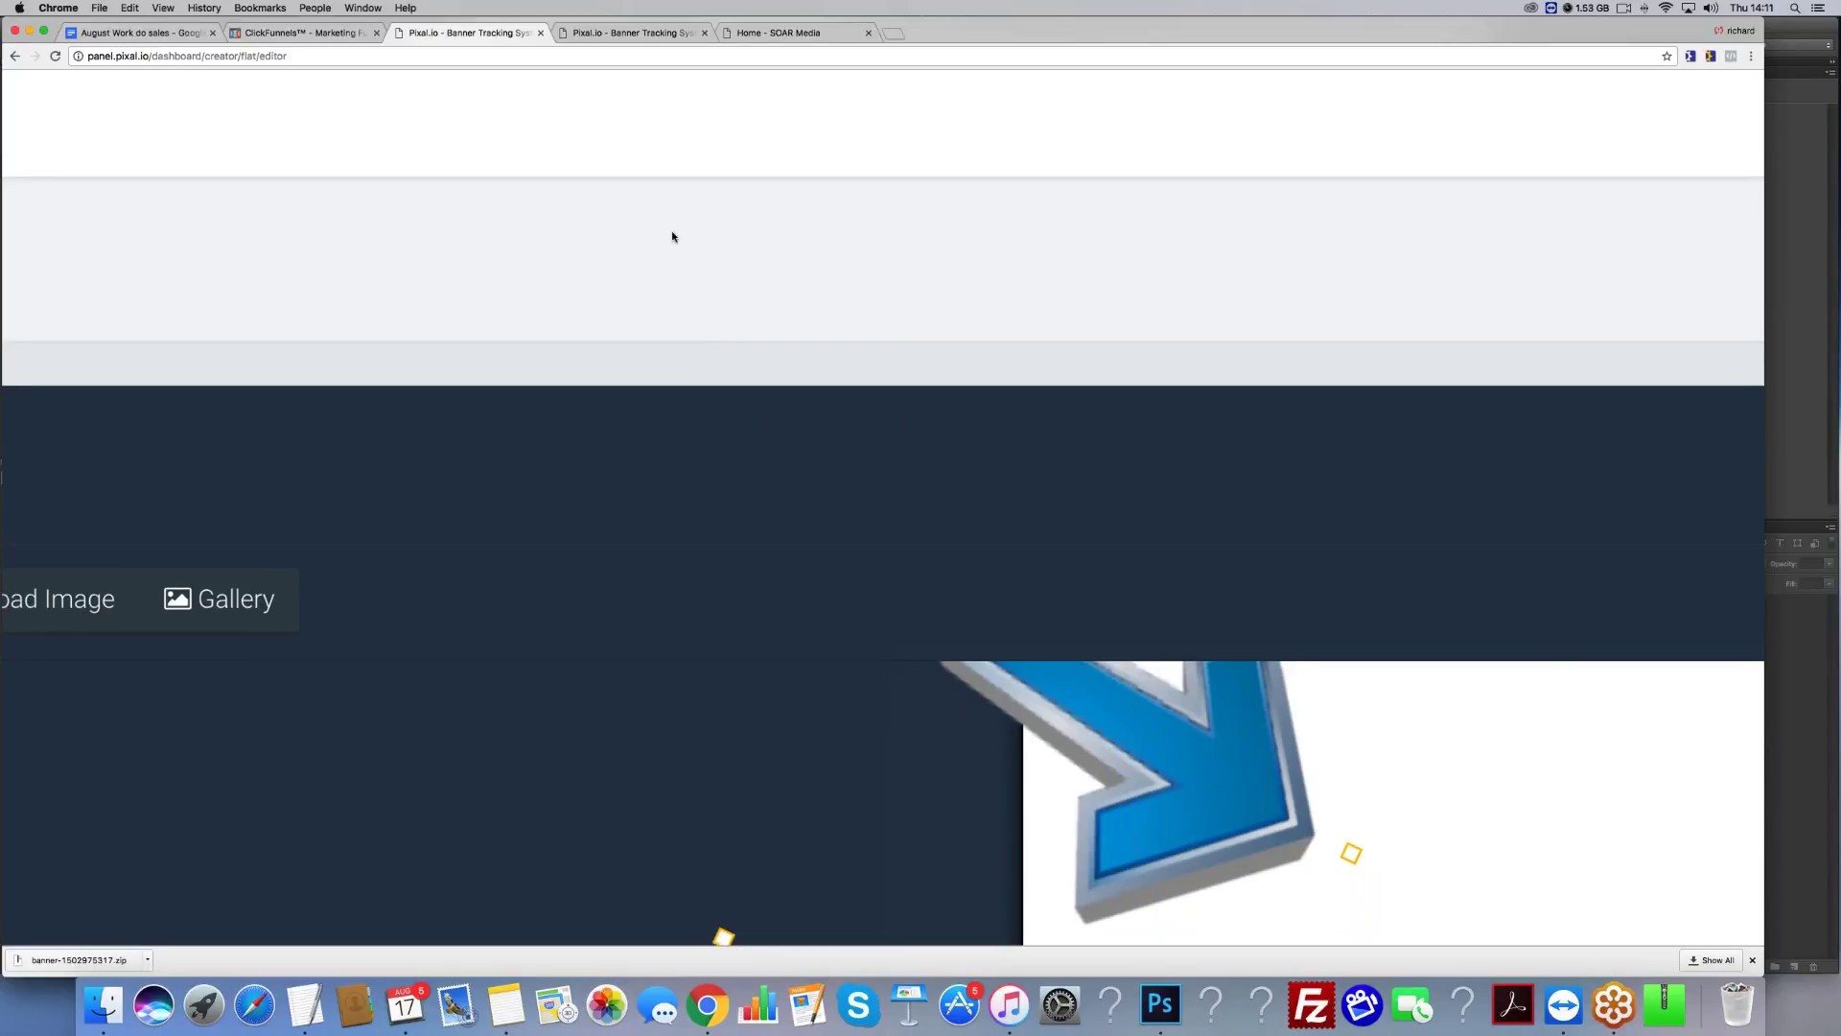
pyautogui.scroll(-5, 672, 236)
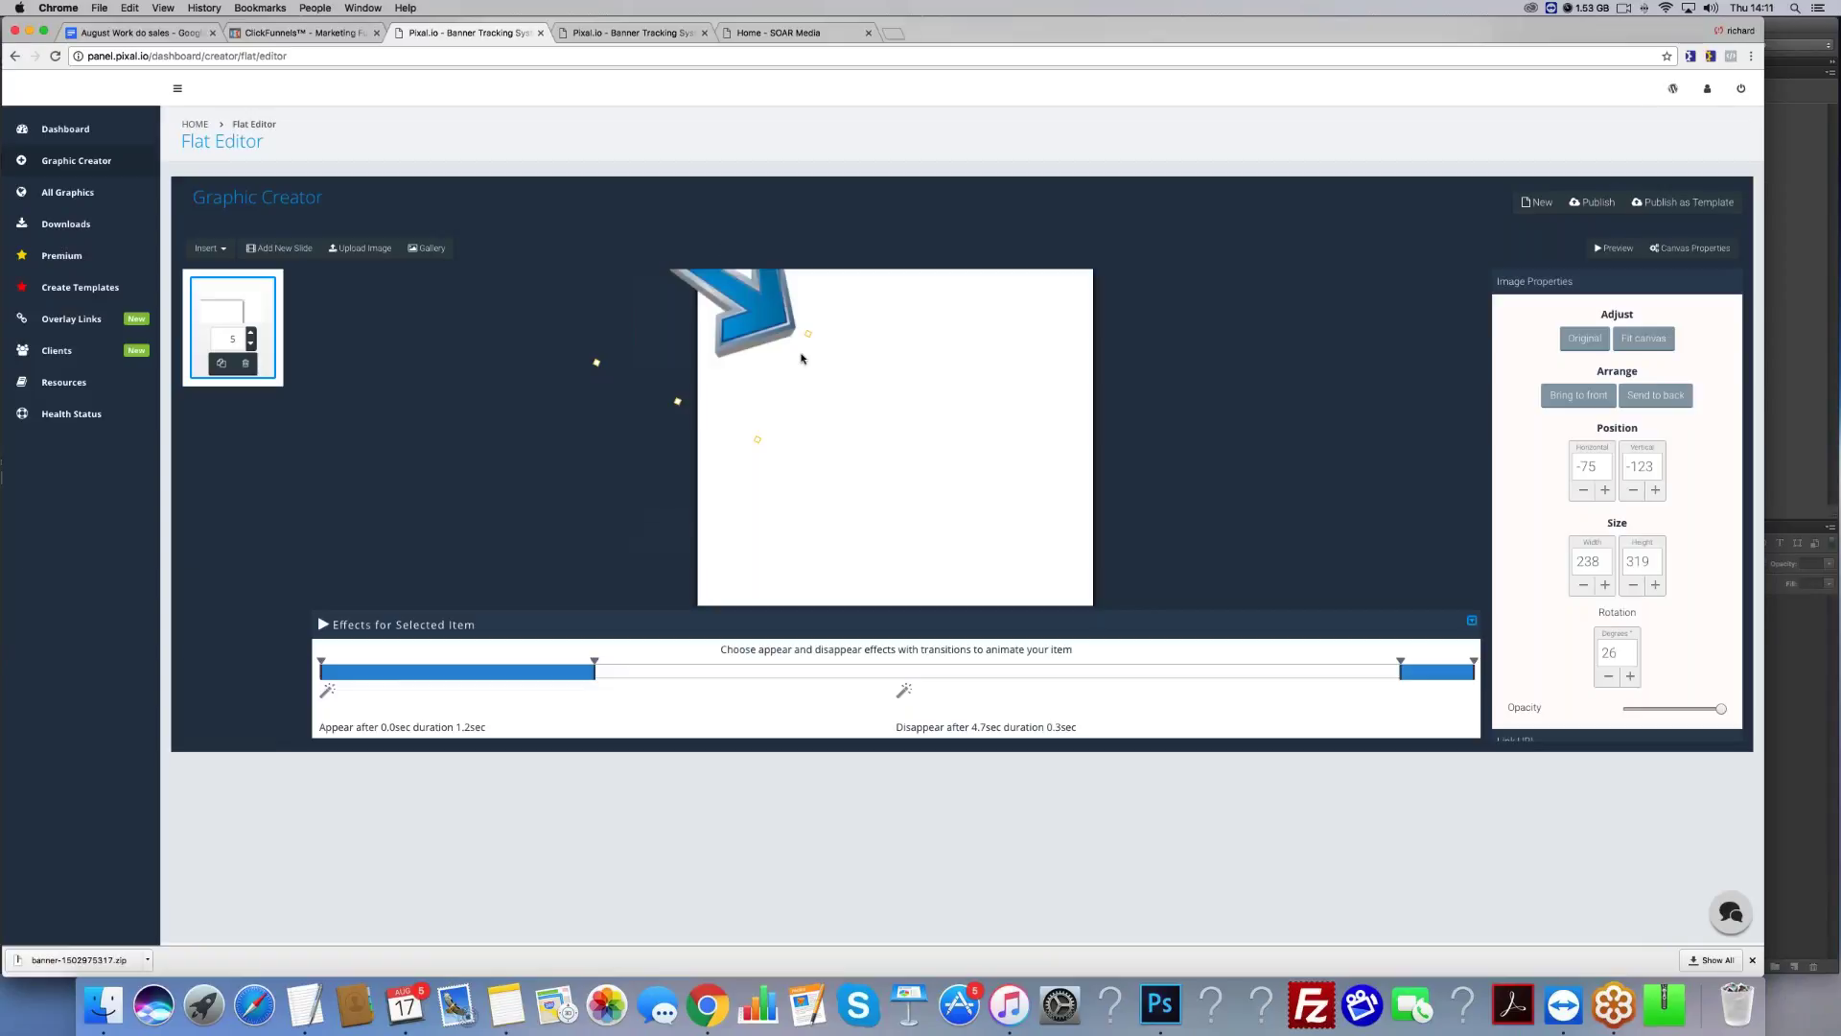
# Nudge the arrow slightly down-right, then make it disappear at 4.3 sec over 0.7 sec
pyautogui.moveTo(794, 333); pyautogui.dragTo(795, 333)
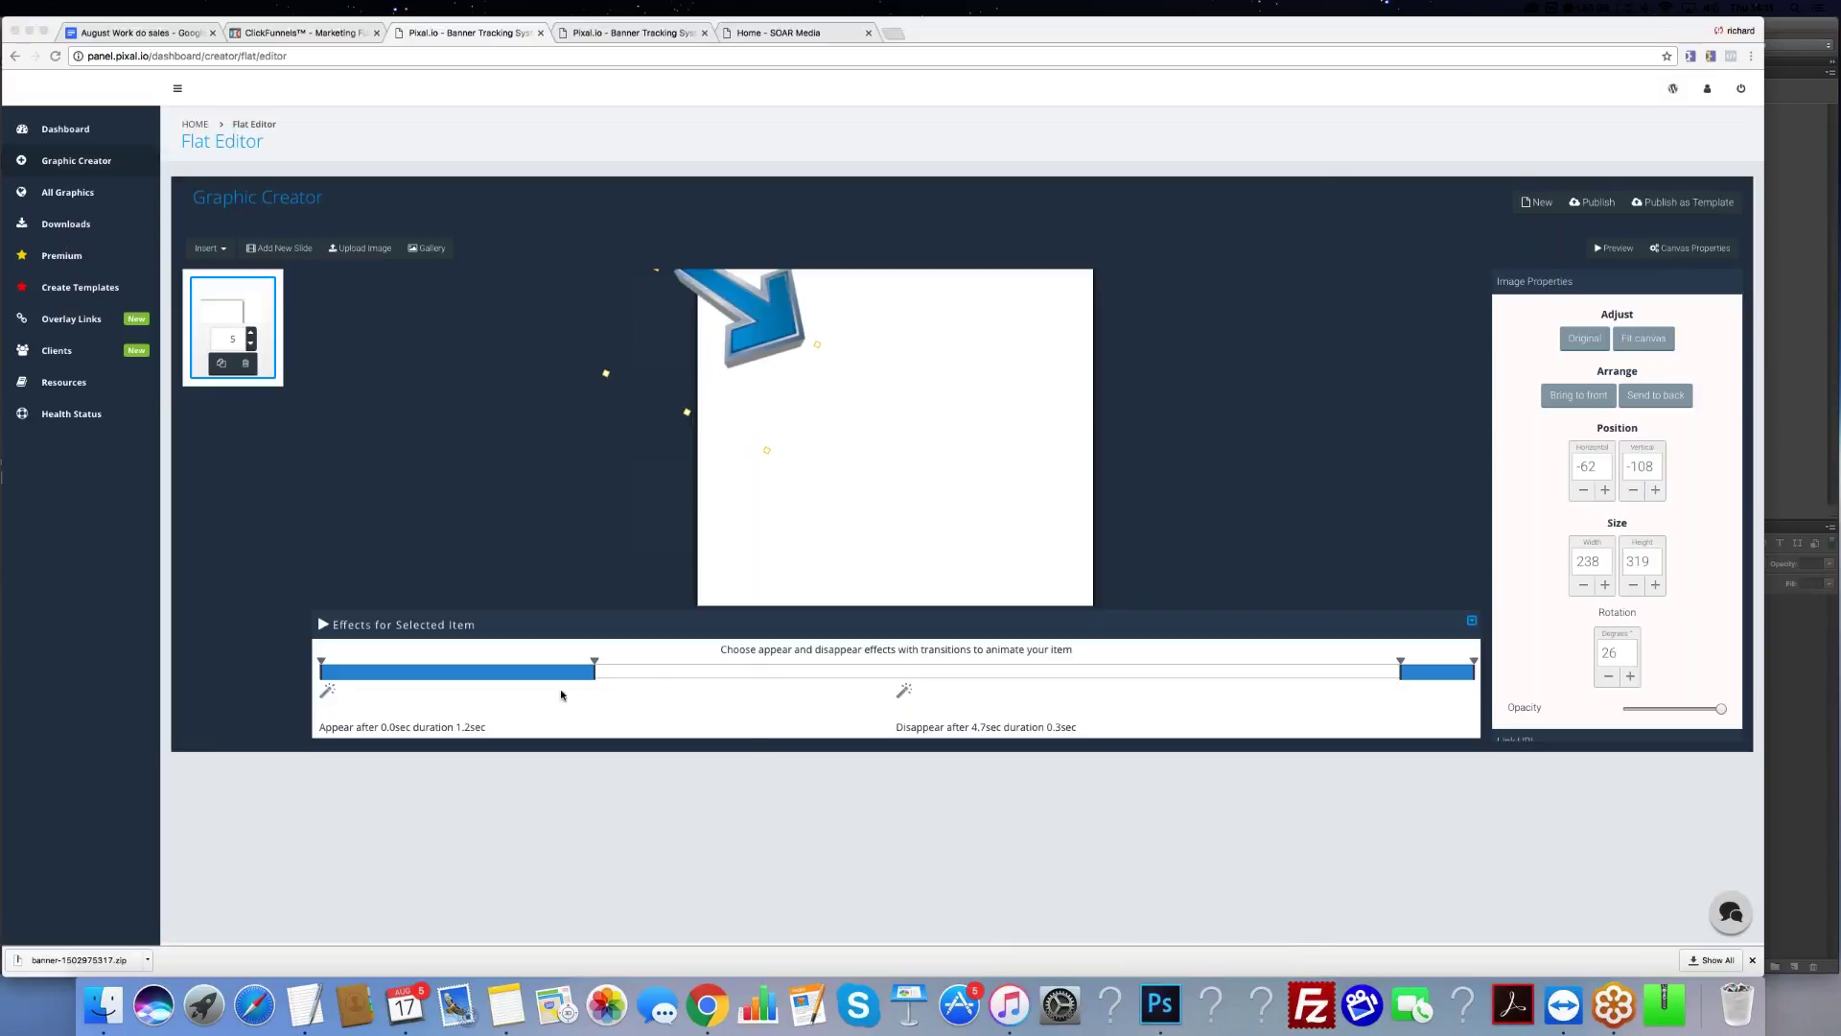
pyautogui.click(327, 692)
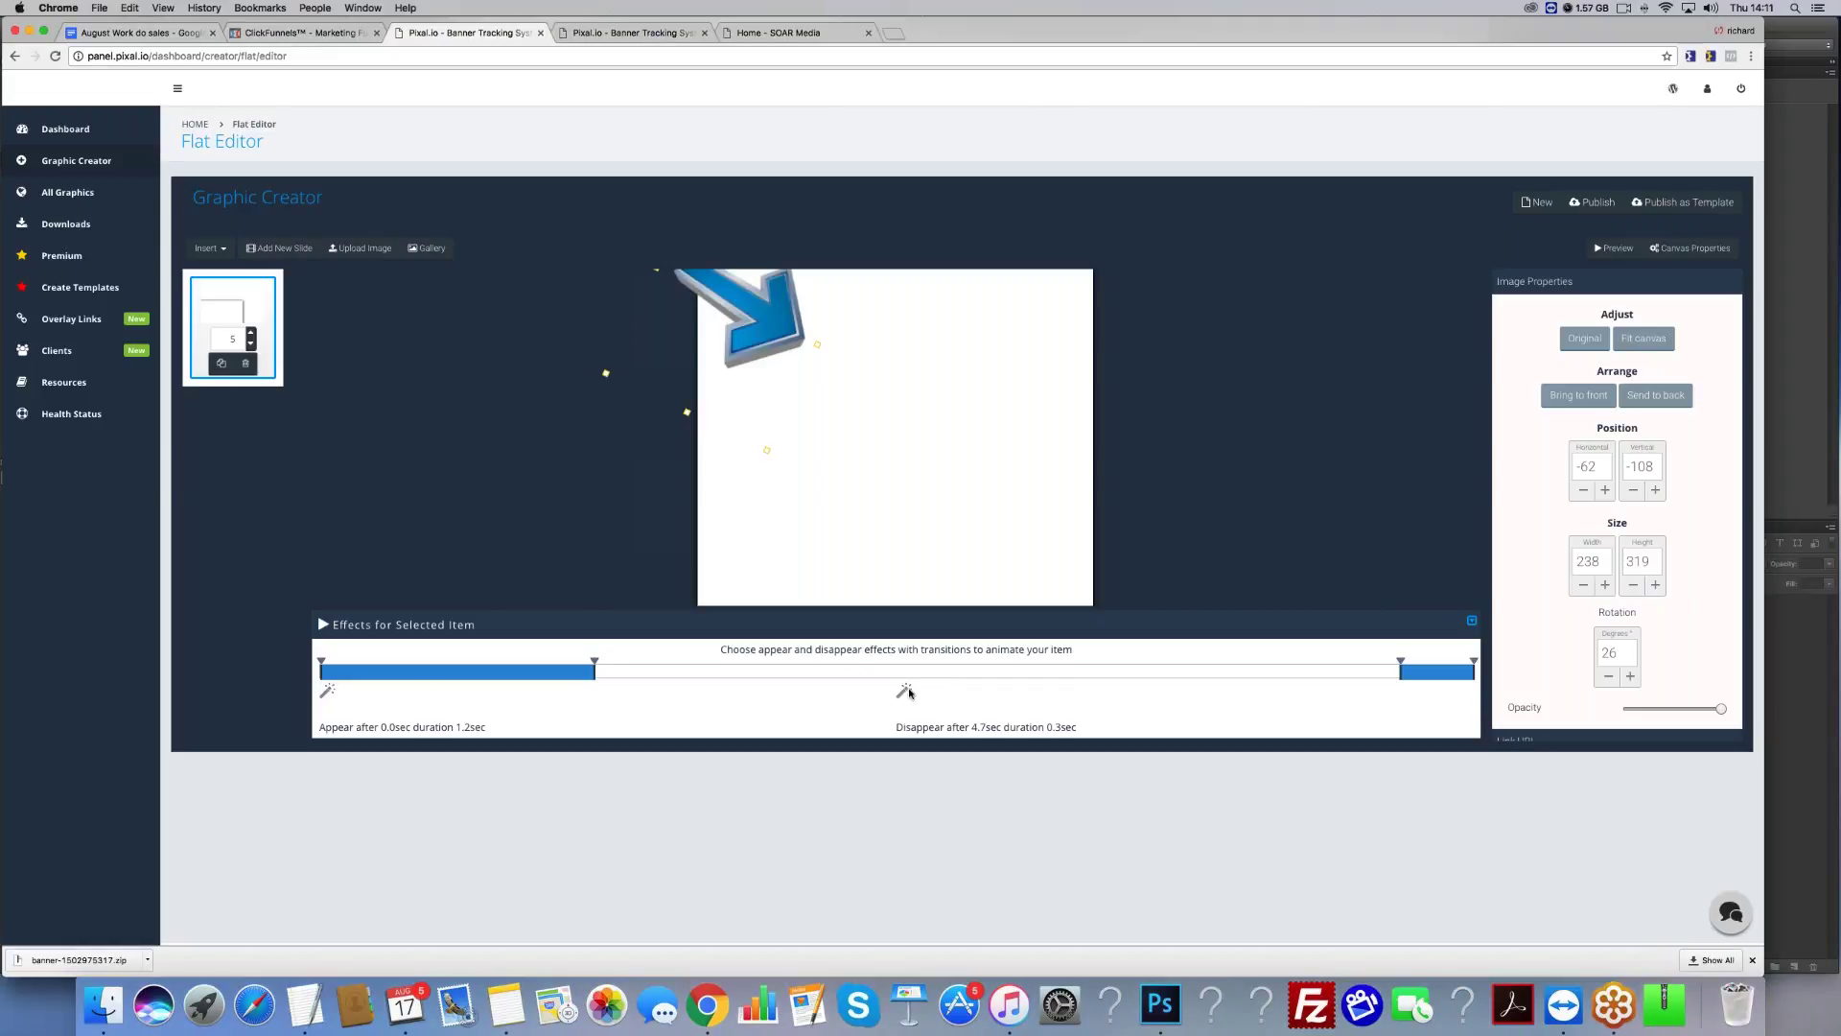
pyautogui.moveTo(1395, 660); pyautogui.dragTo(897, 660)
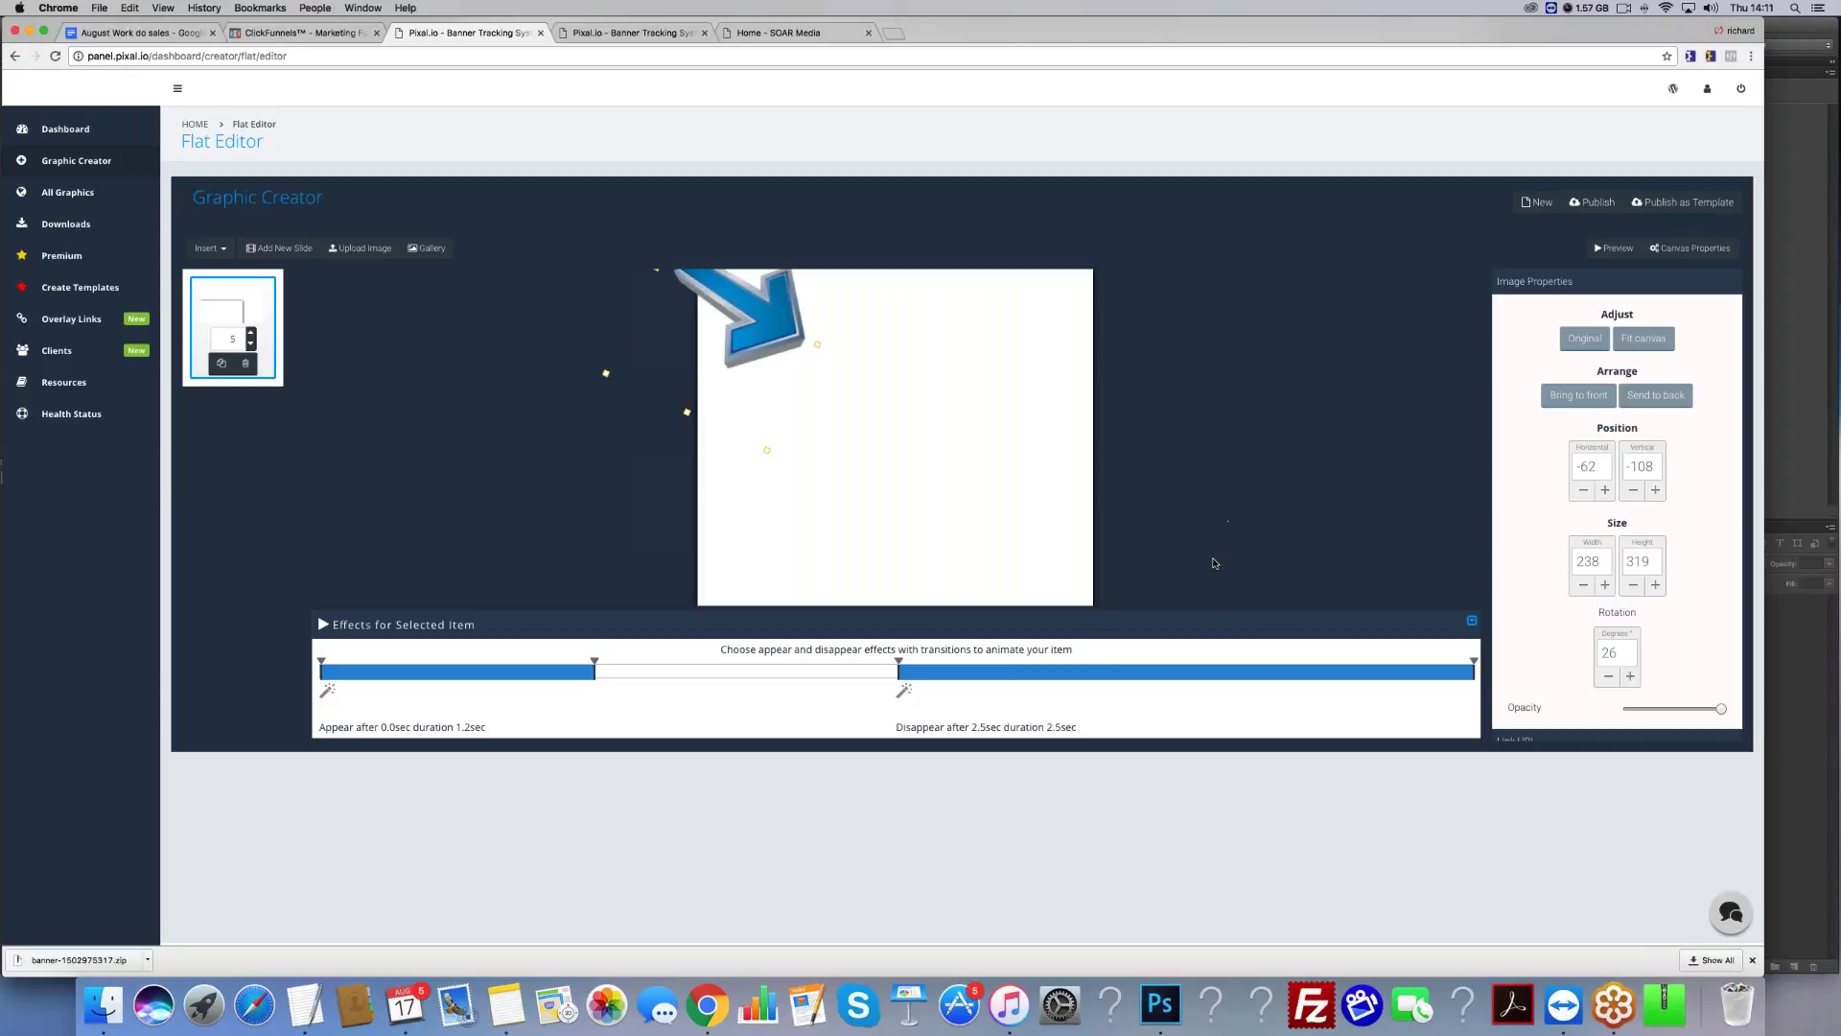
pyautogui.moveTo(898, 671); pyautogui.dragTo(1319, 671)
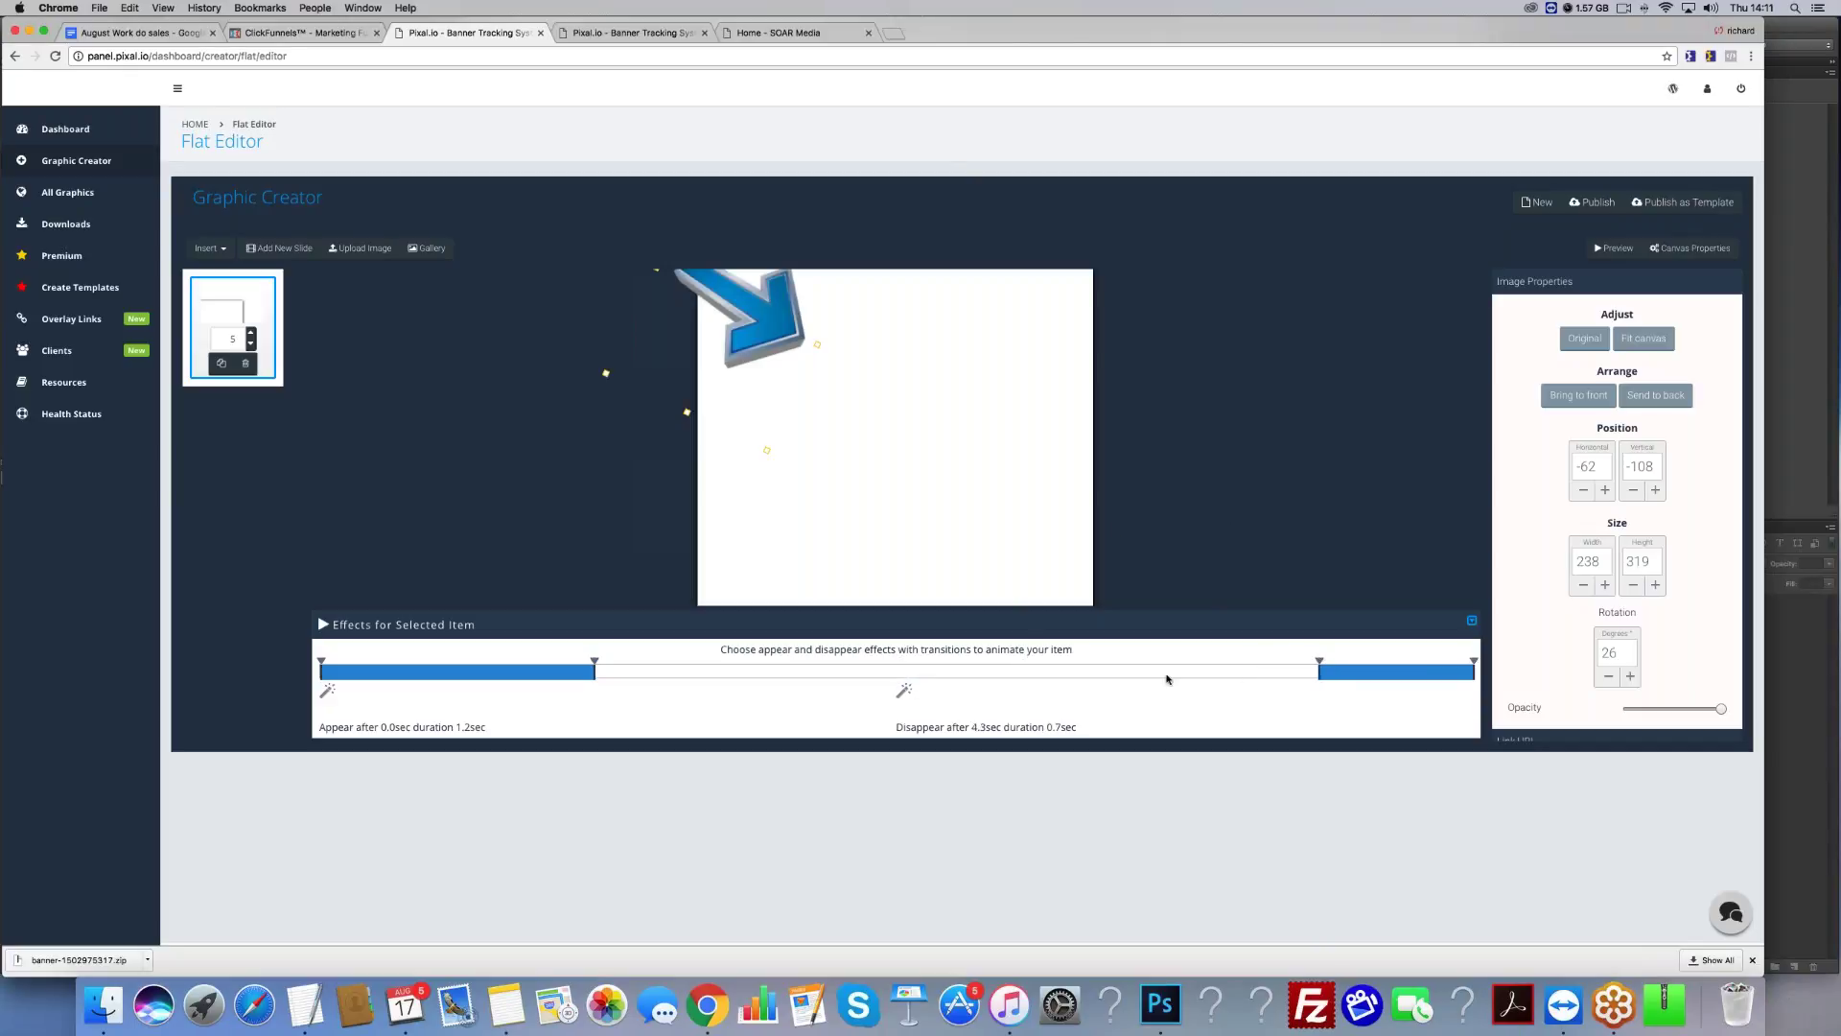
pyautogui.click(903, 691)
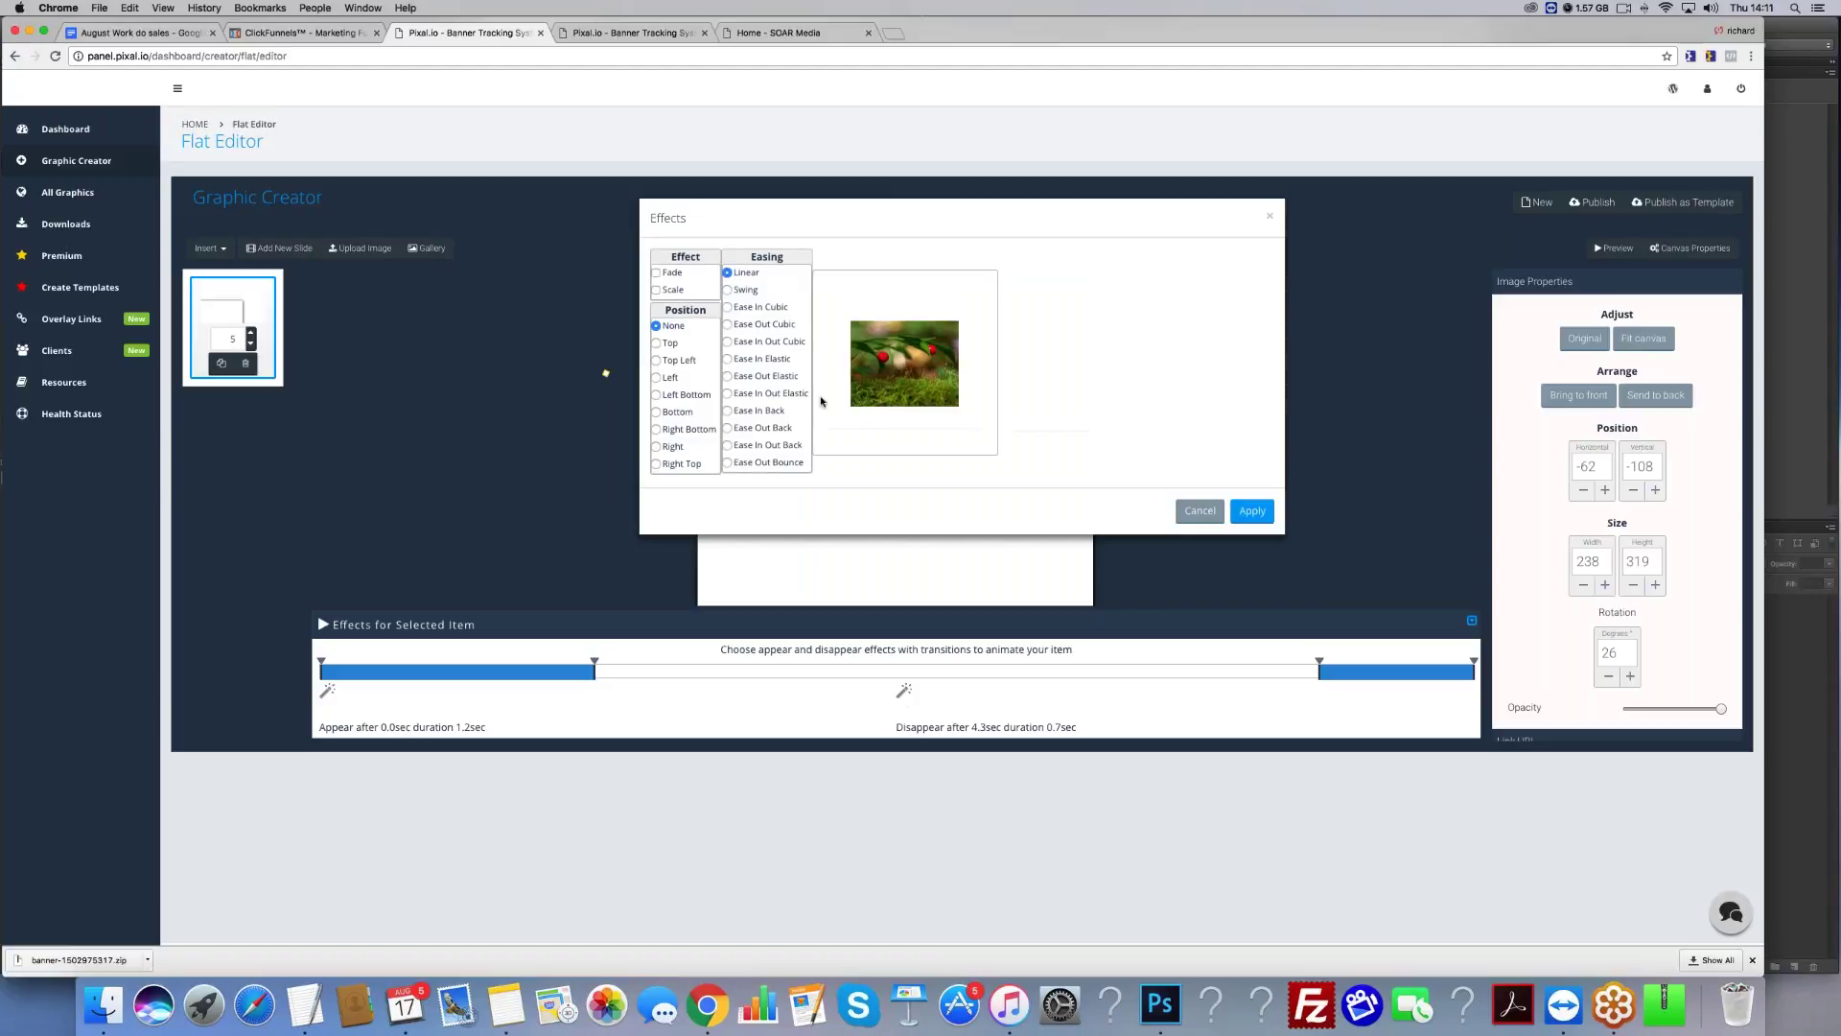
pyautogui.click(1269, 217)
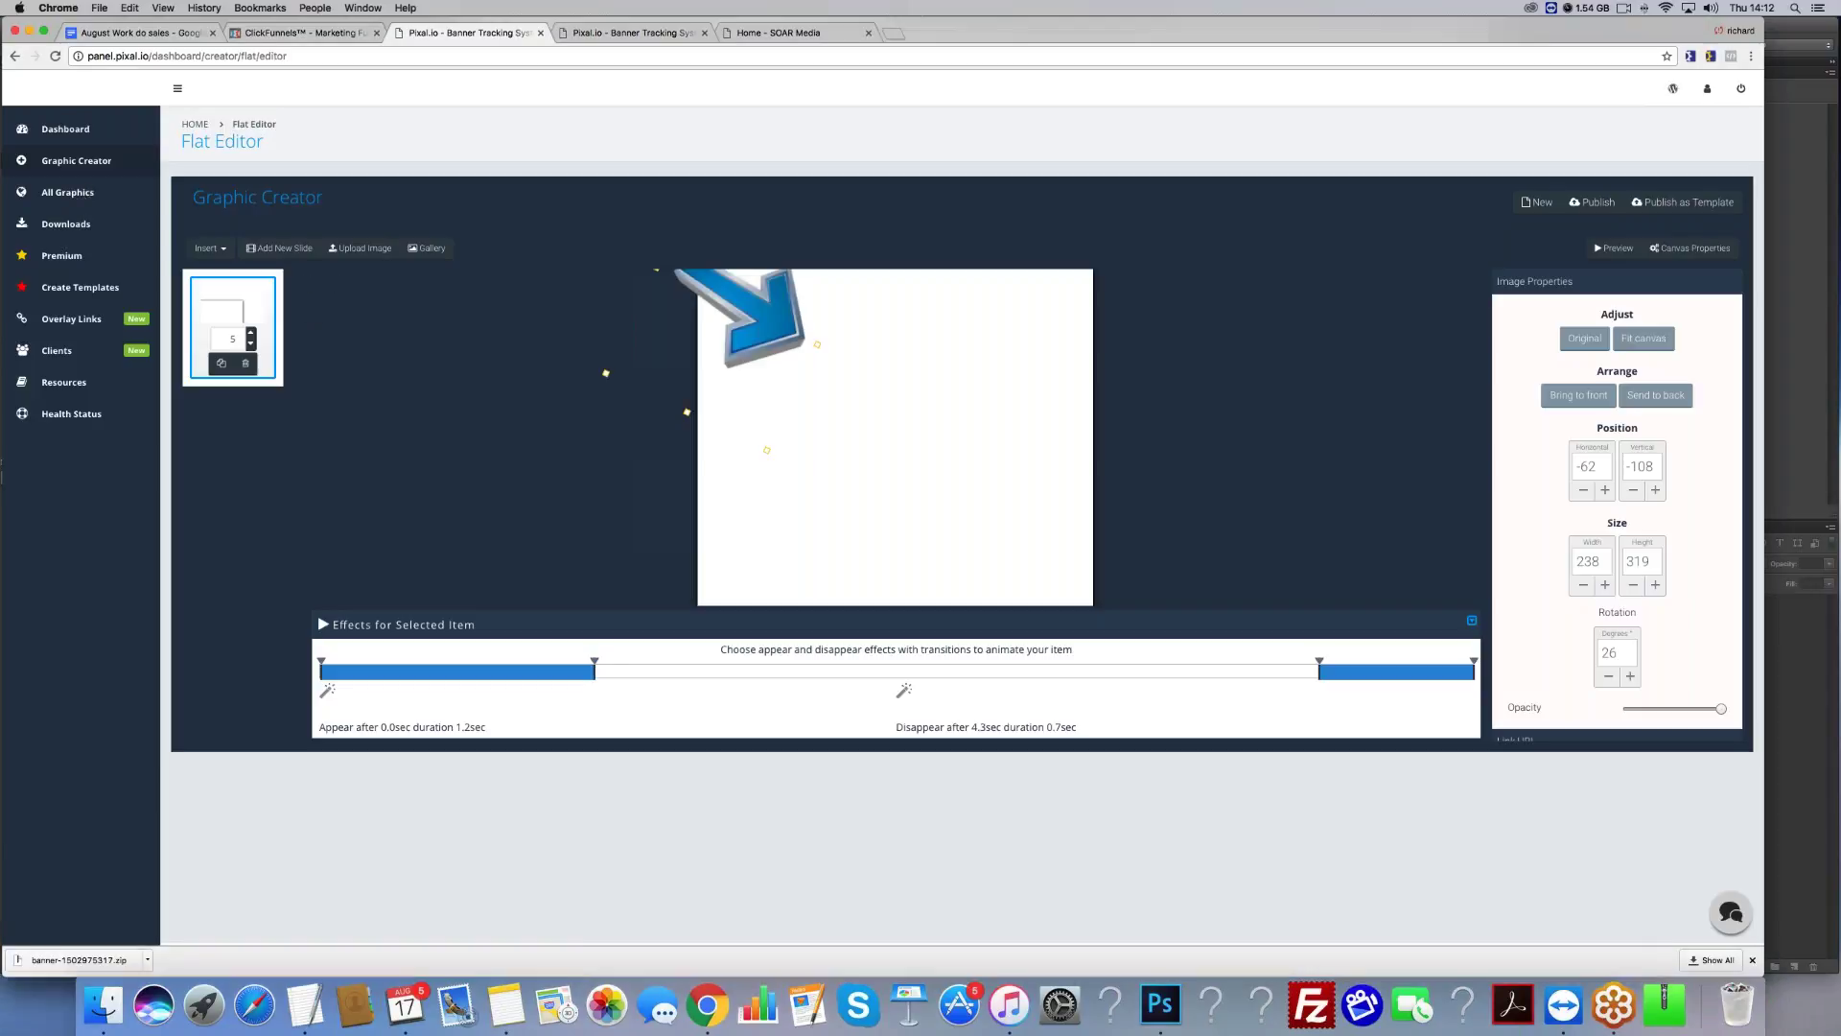
pyautogui.click(85, 194)
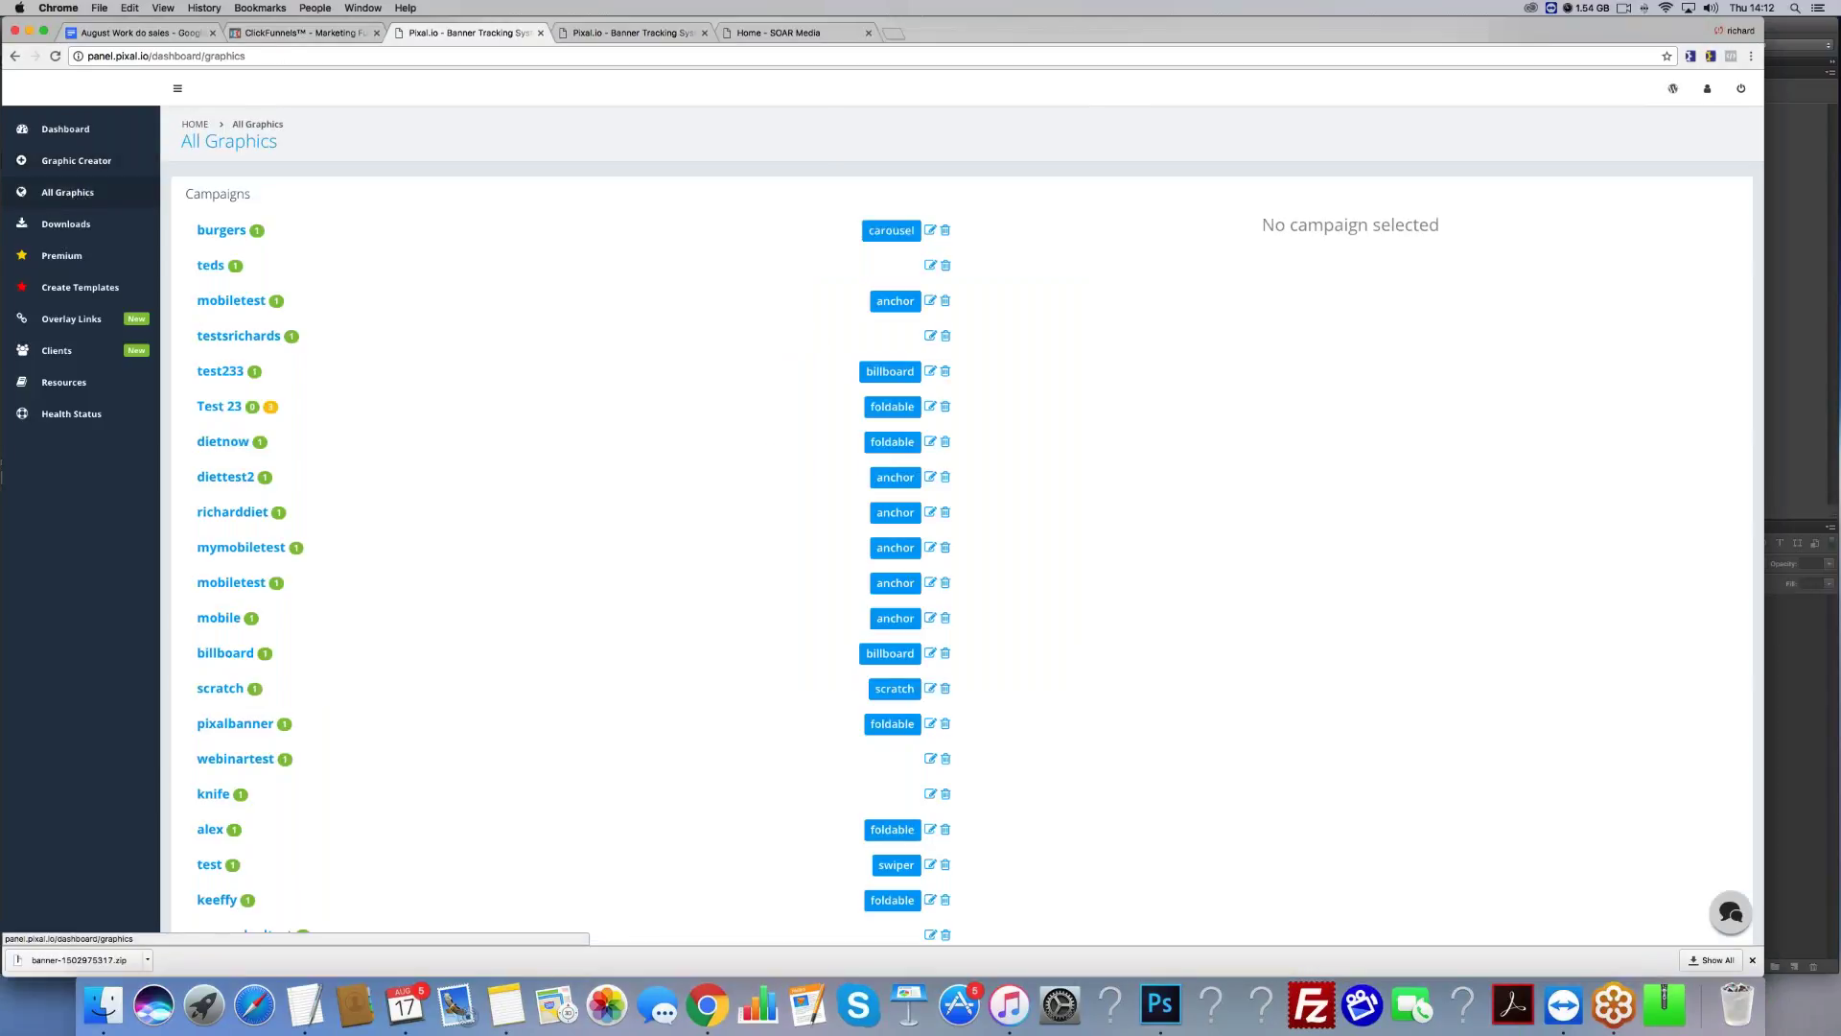
# Check the Pixal campaign's edit settings and close them without changes
pyautogui.scroll(-5, 528, 617)
pyautogui.scroll(-15, 529, 617)
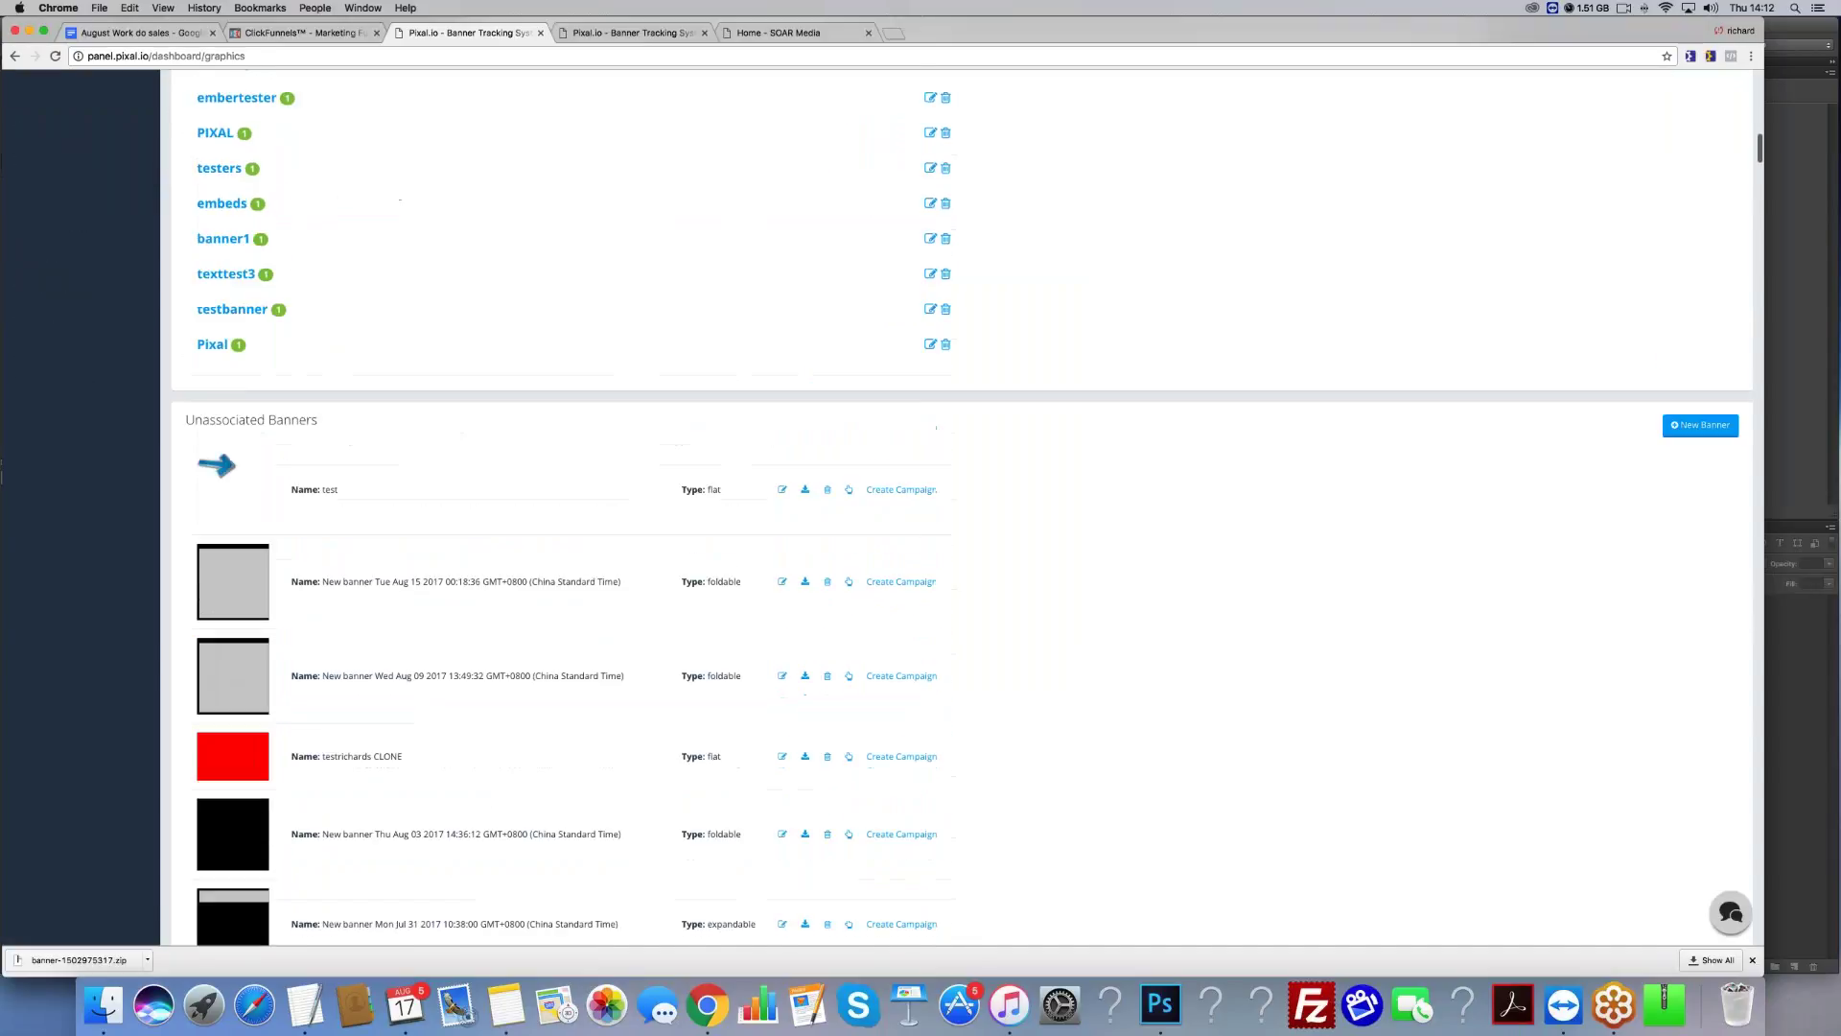
pyautogui.scroll(3, 537, 587)
pyautogui.click(931, 574)
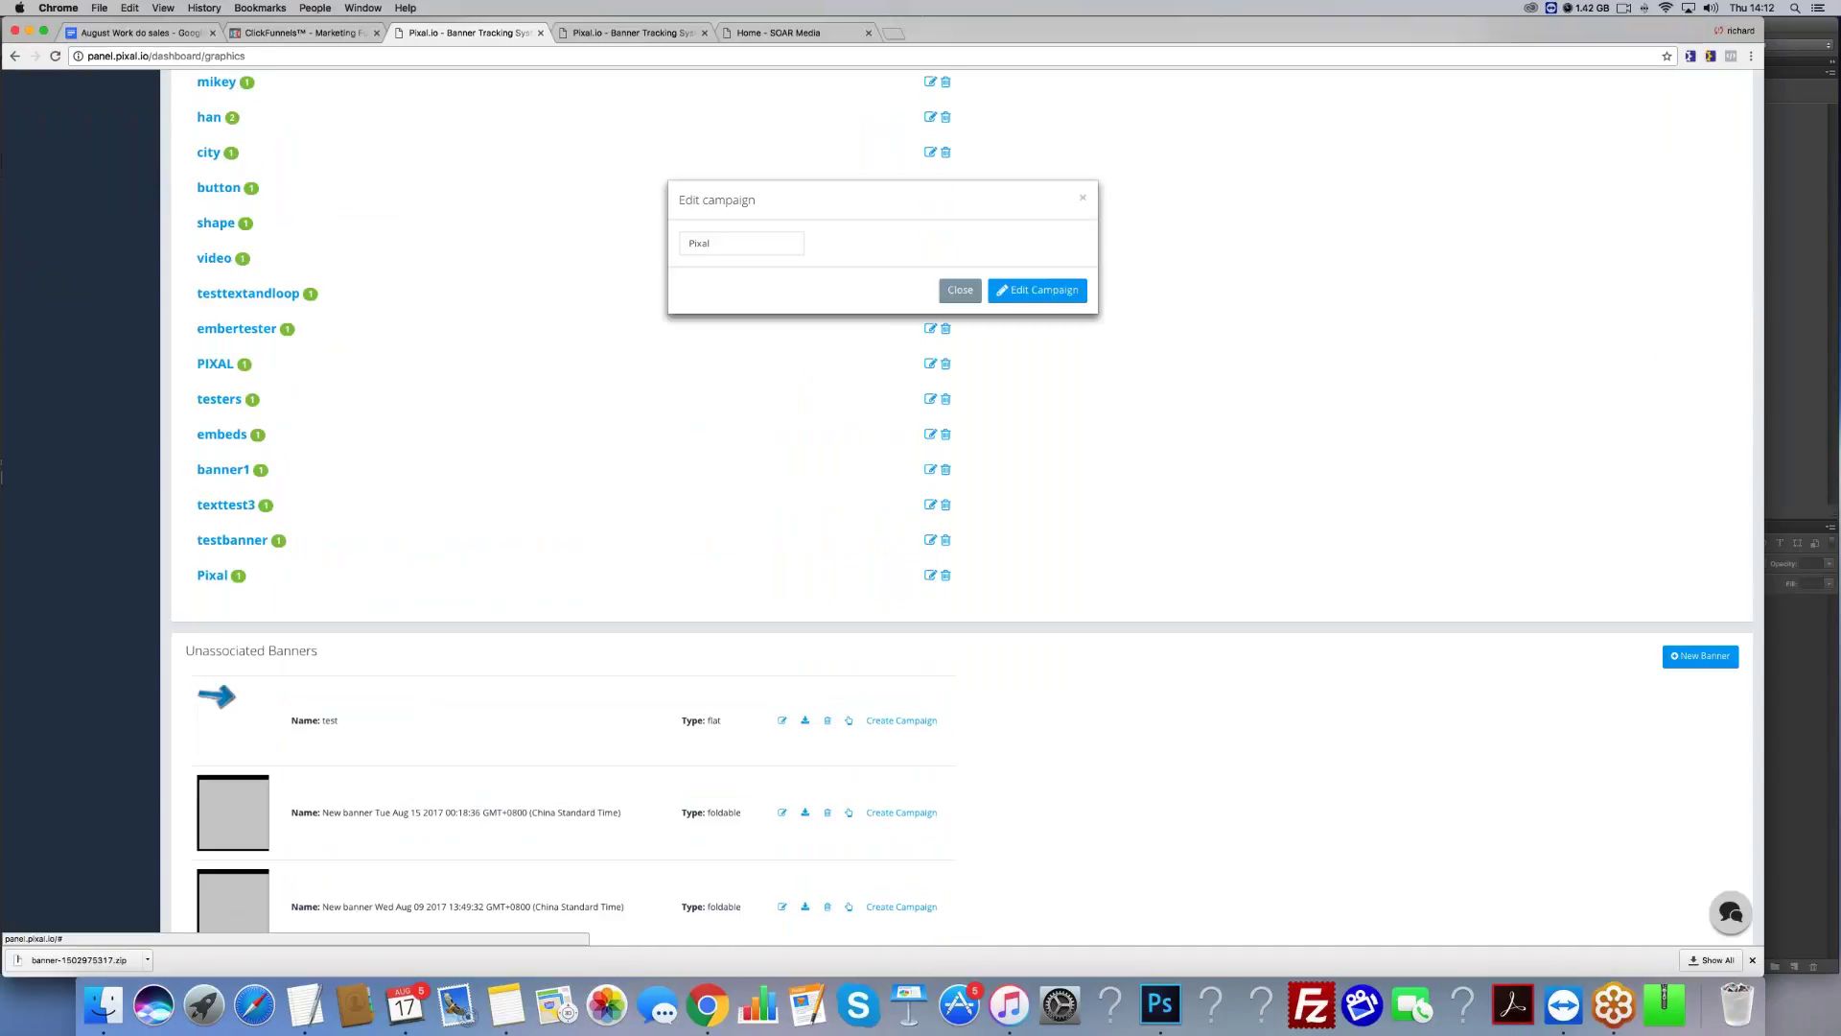
pyautogui.click(959, 289)
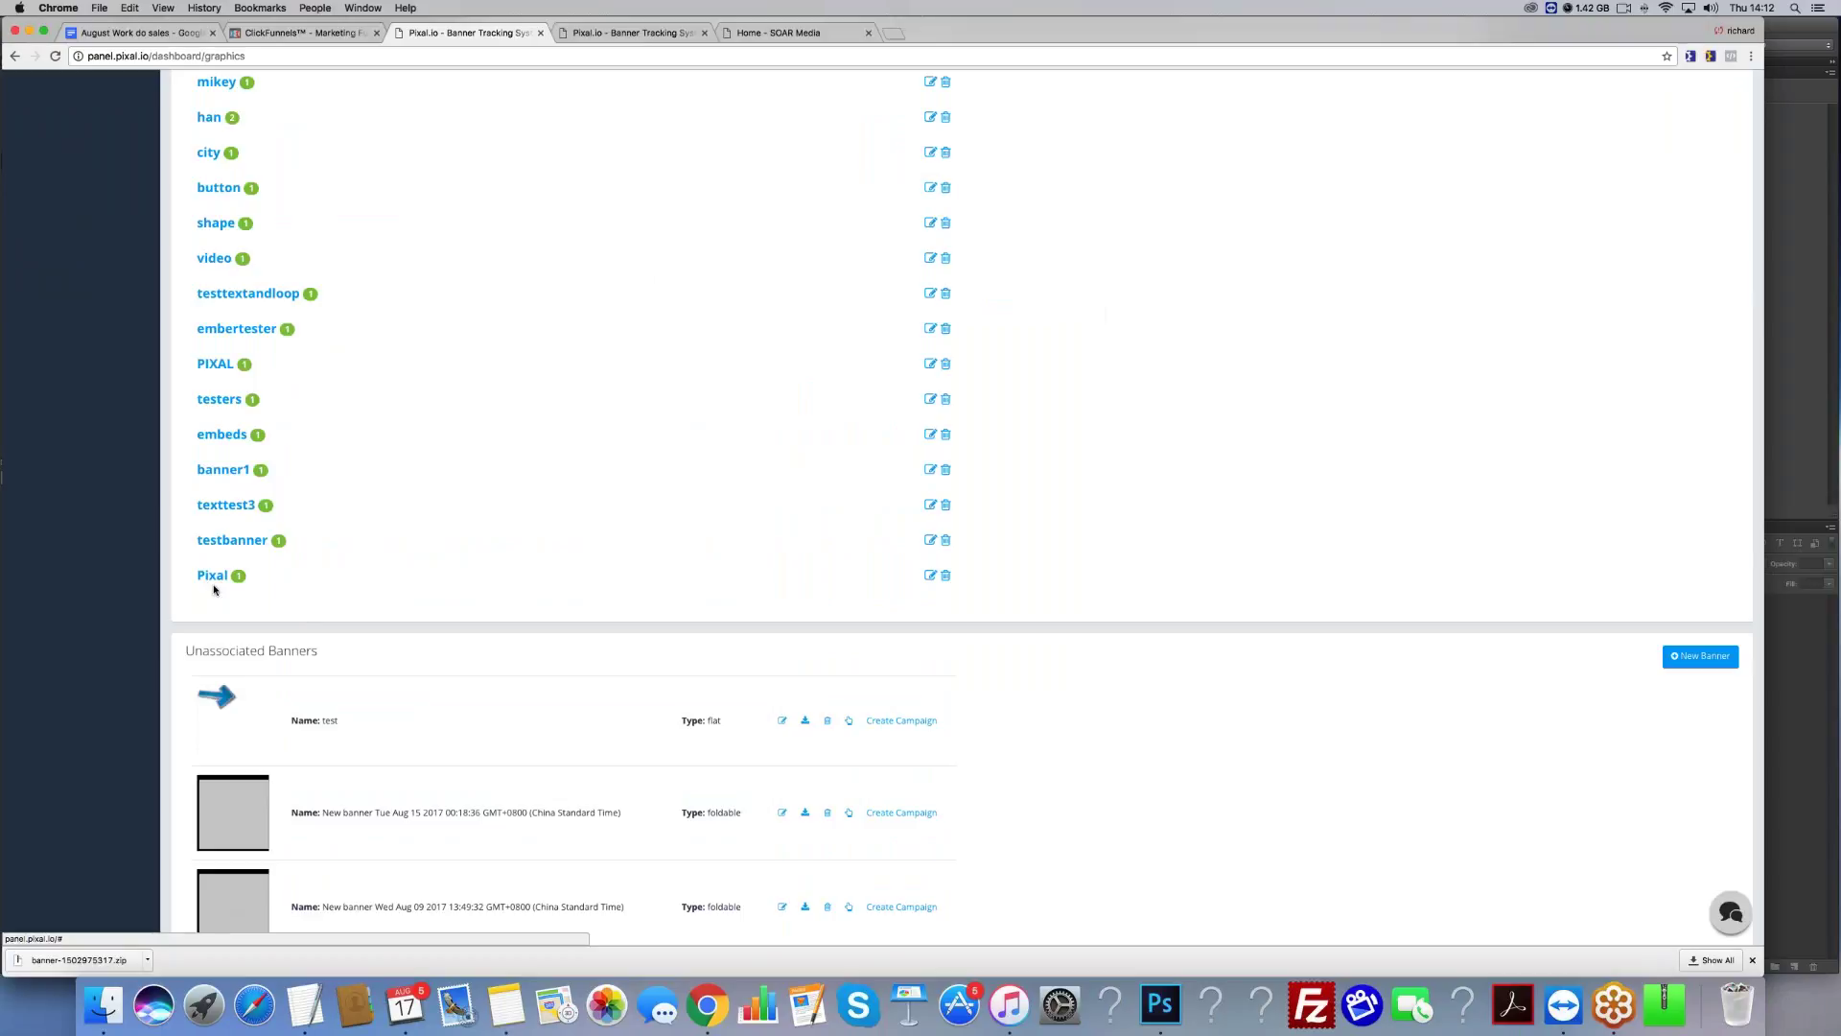
# Find the test banner under Unassociated Banners and choose Edit Banner on it
pyautogui.scroll(2, 458, 470)
pyautogui.scroll(5, 458, 470)
pyautogui.scroll(-5, 623, 575)
pyautogui.scroll(10, 815, 647)
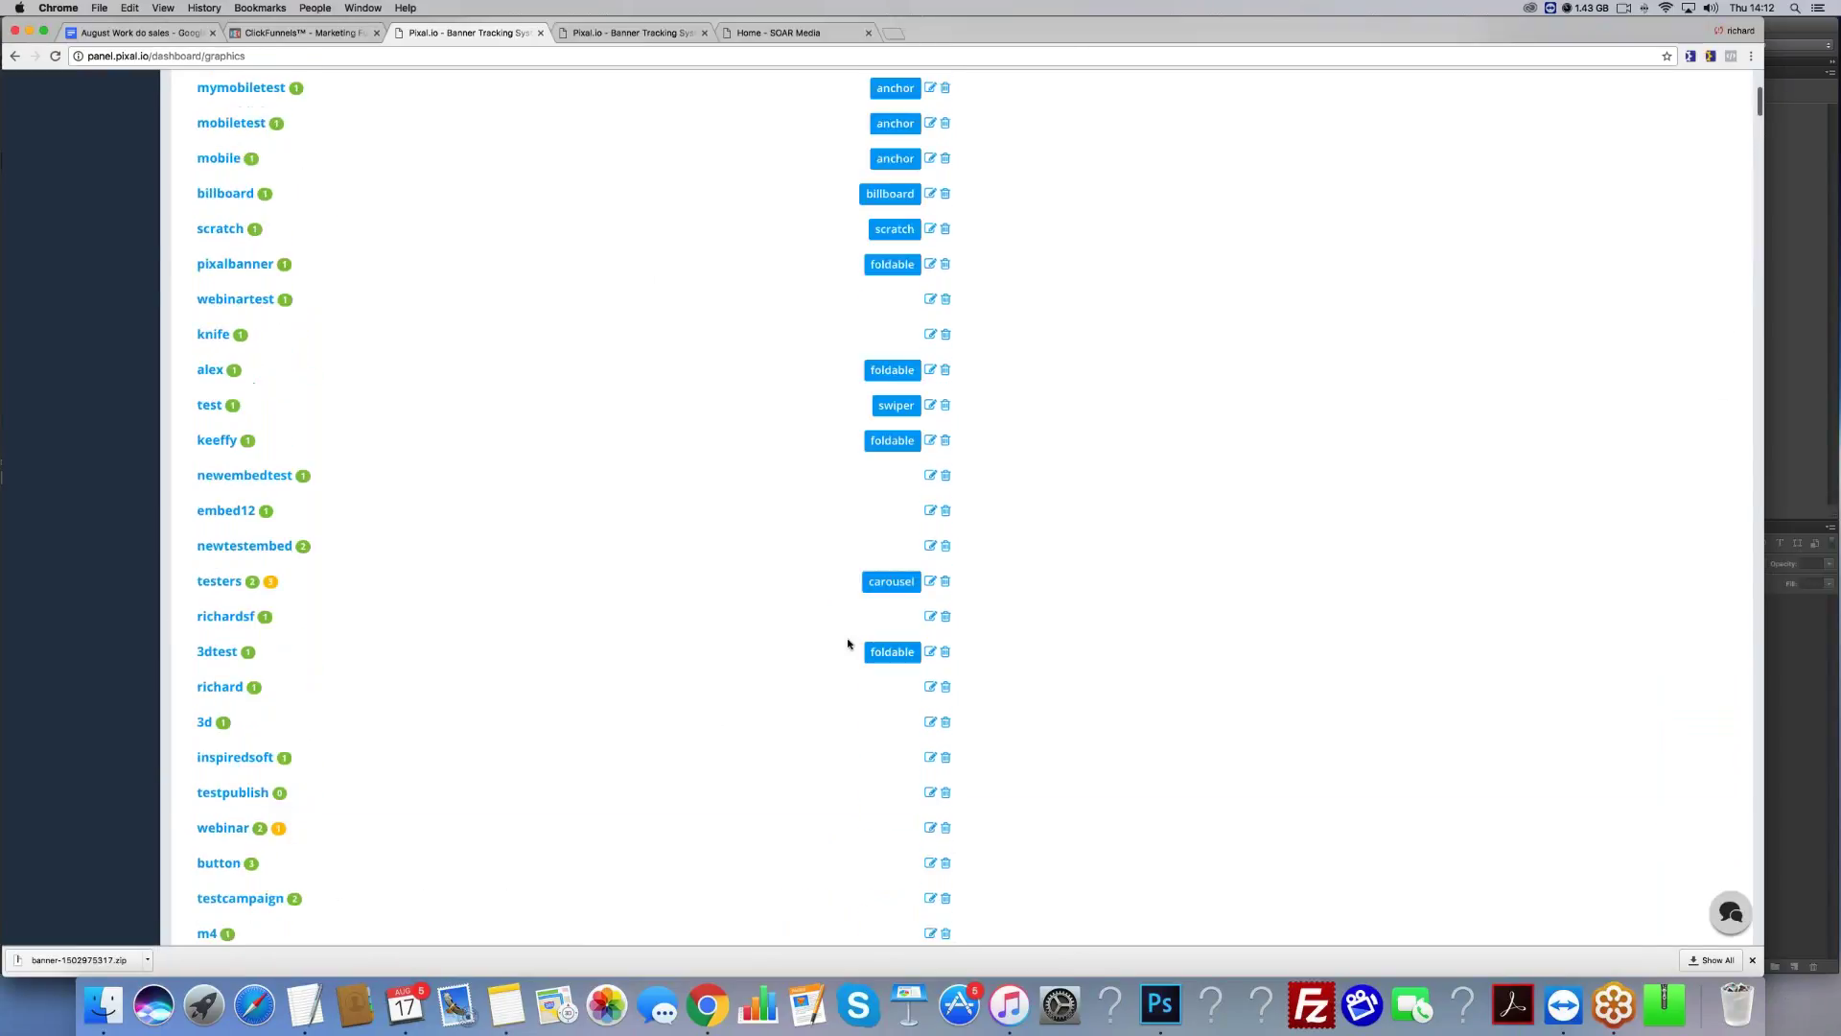
pyautogui.scroll(6, 849, 644)
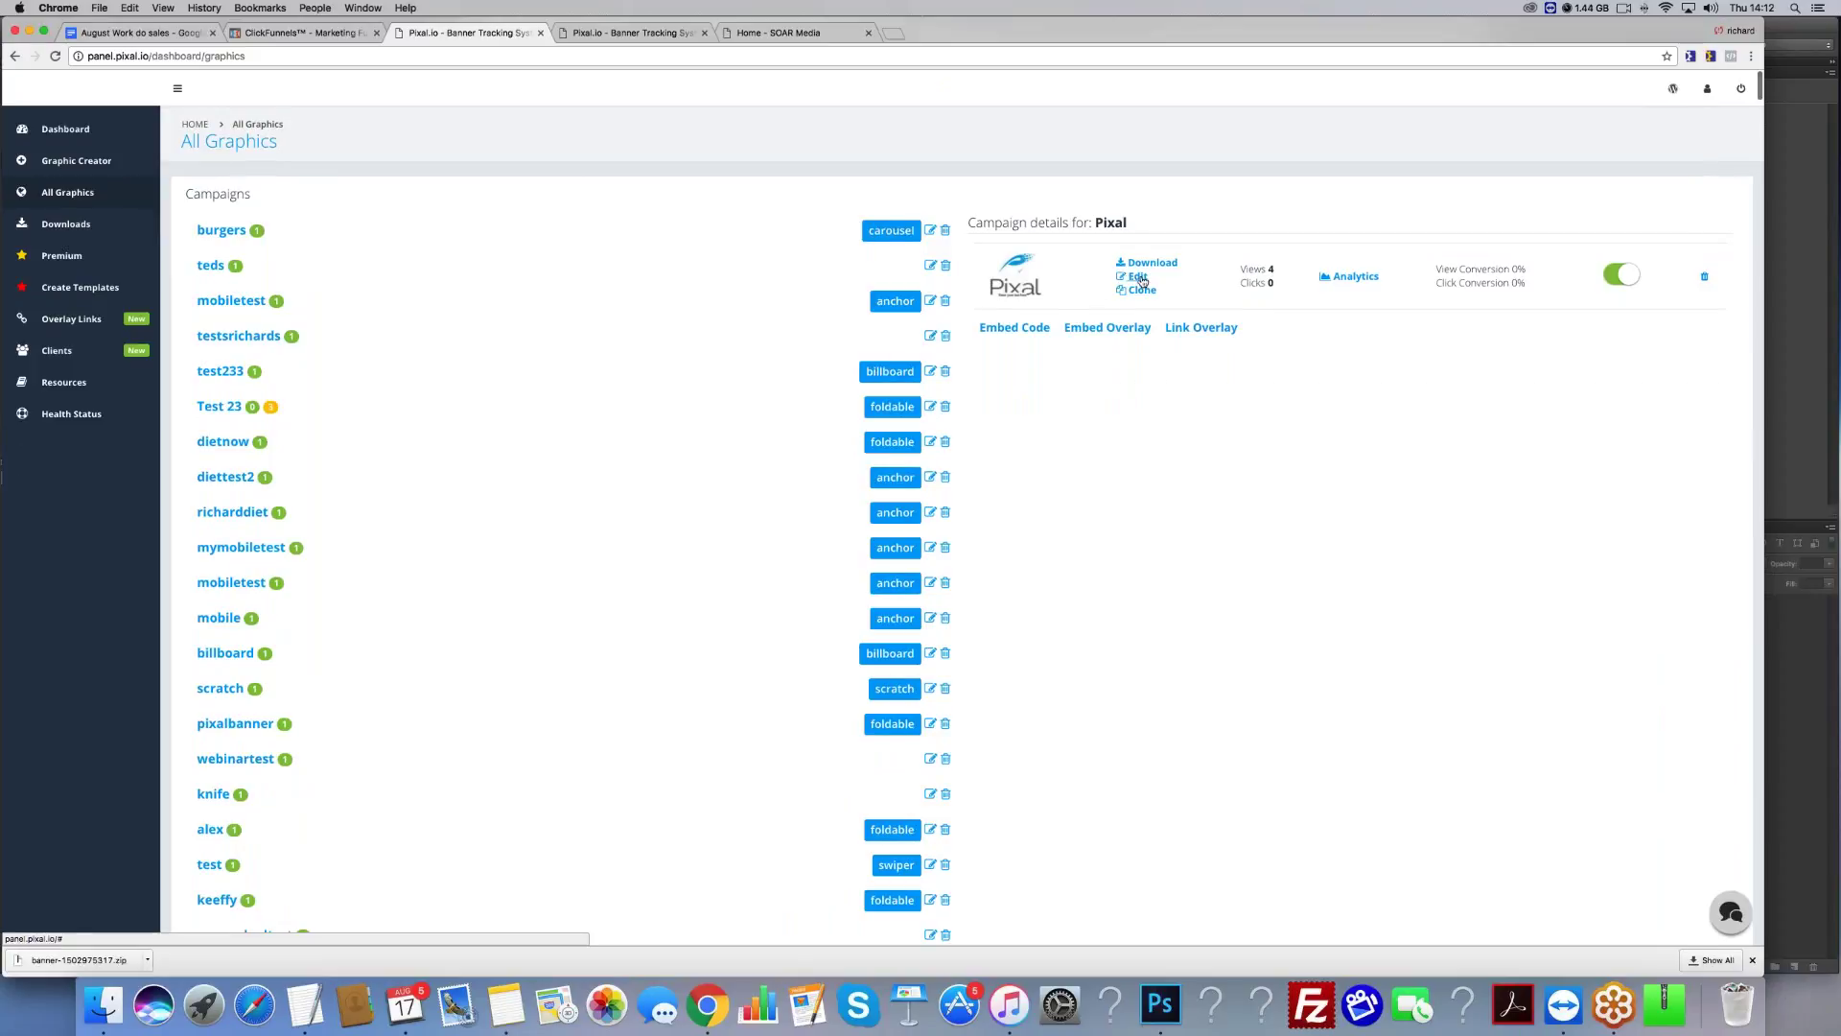
pyautogui.scroll(-10, 1142, 589)
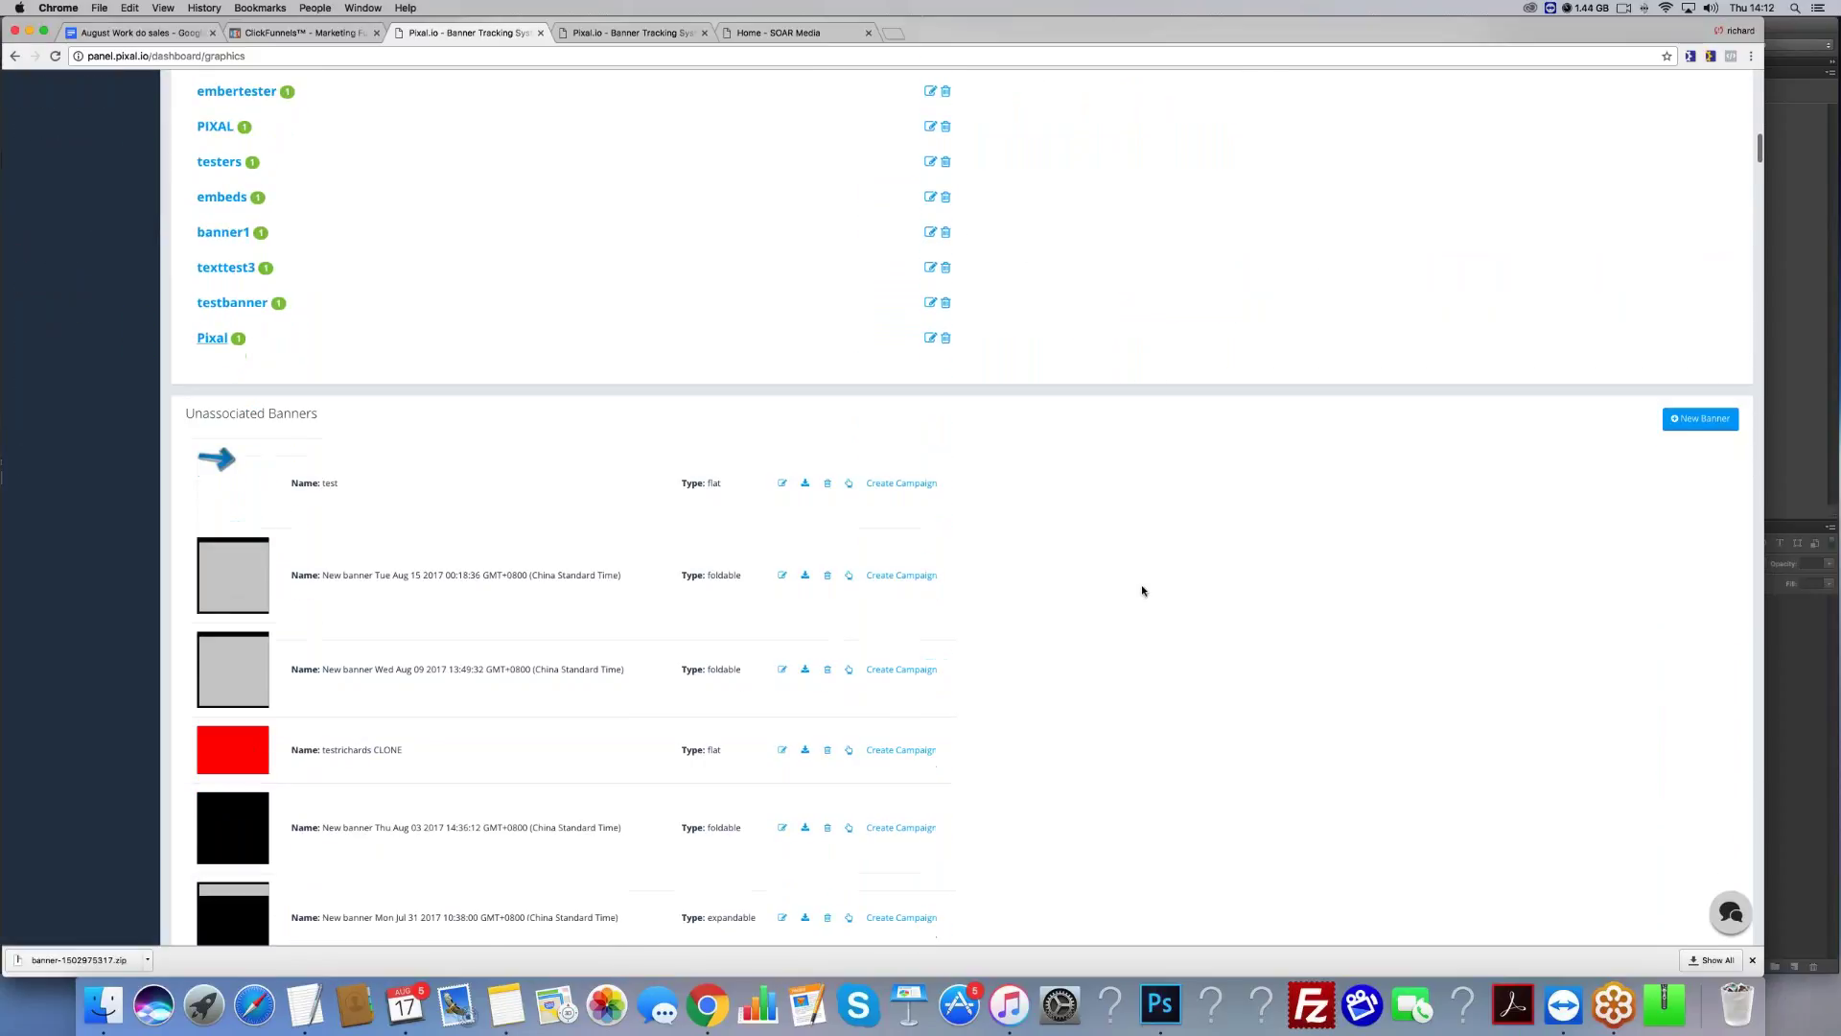
pyautogui.click(781, 483)
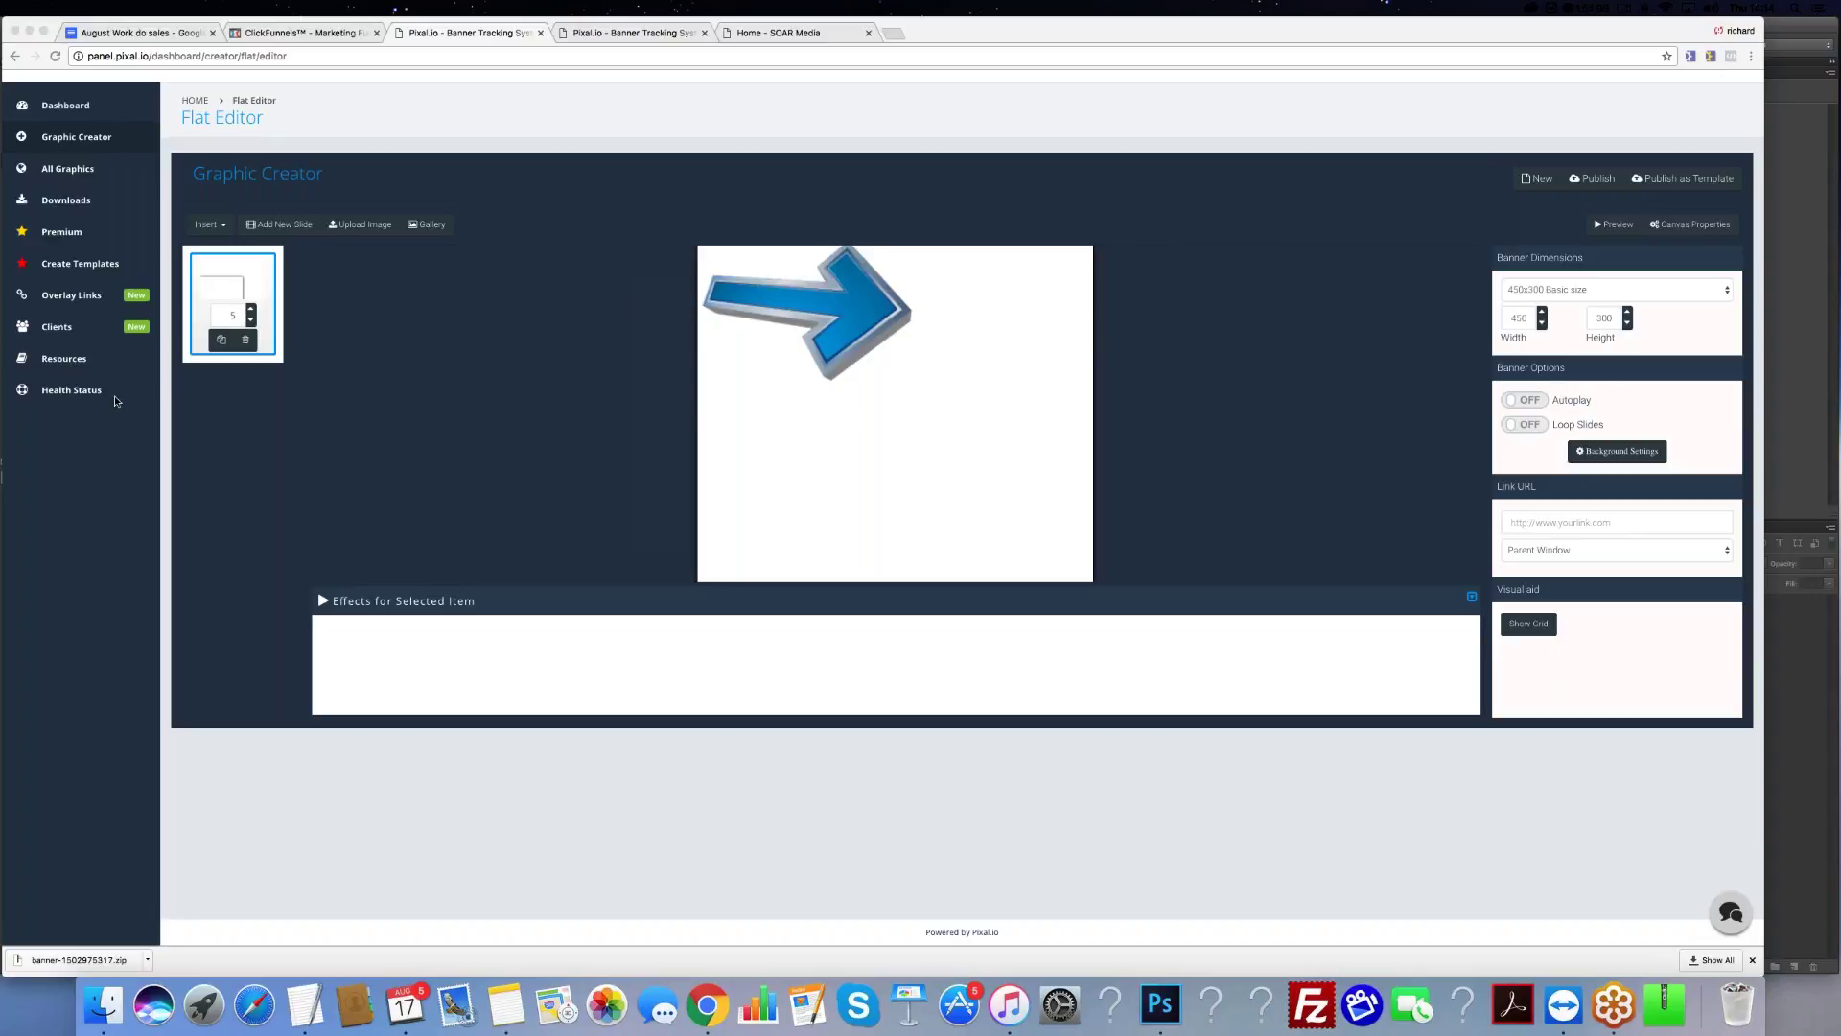
# Wait for the test banner with its blue arrow to load in the Flat Editor
pyautogui.click(132, 343)
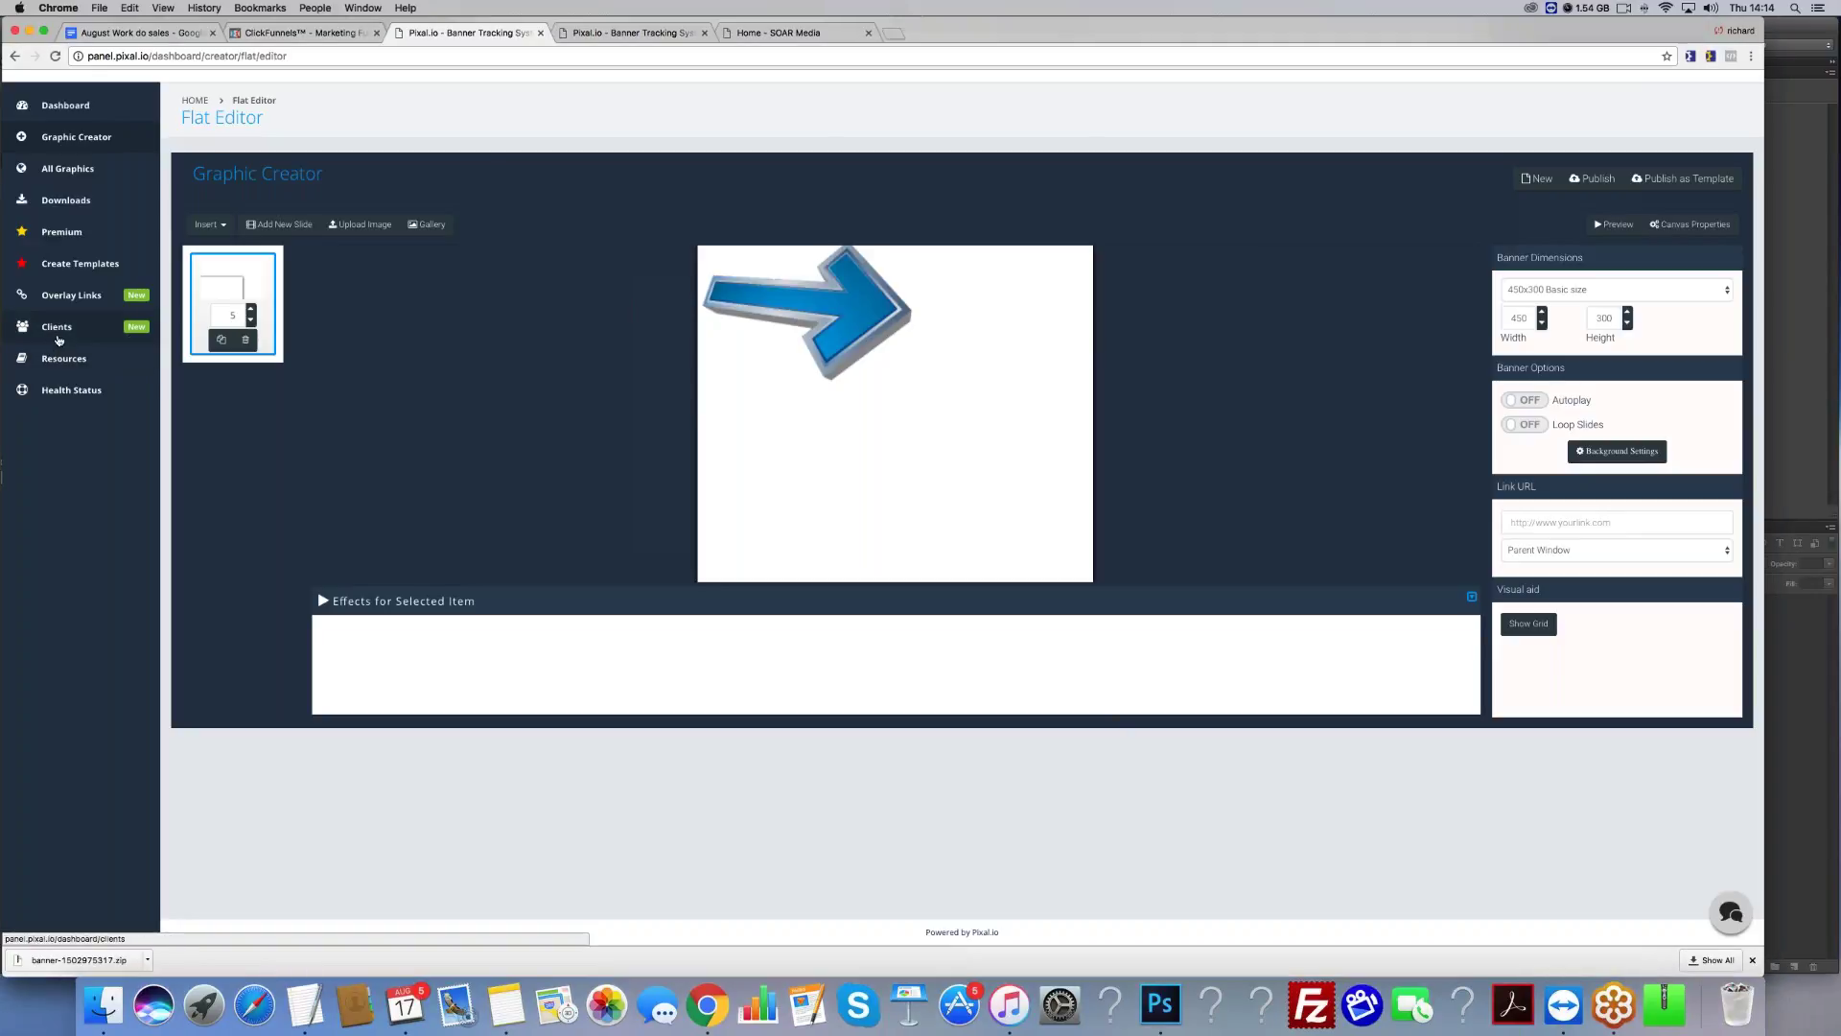